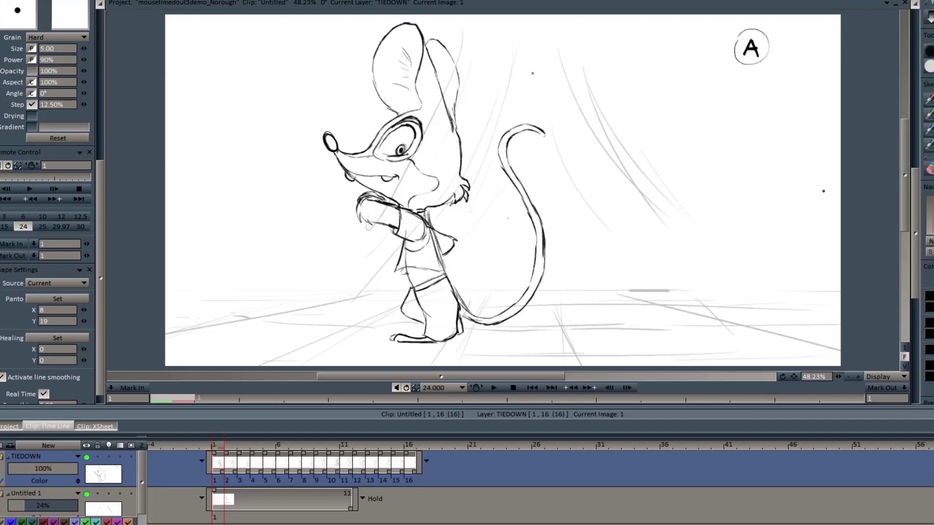
# Step: Review the rough mouse poses on the TIEDOWN layer in order, from drawing A through drawing H
pyautogui.scroll(1, 904, 209)
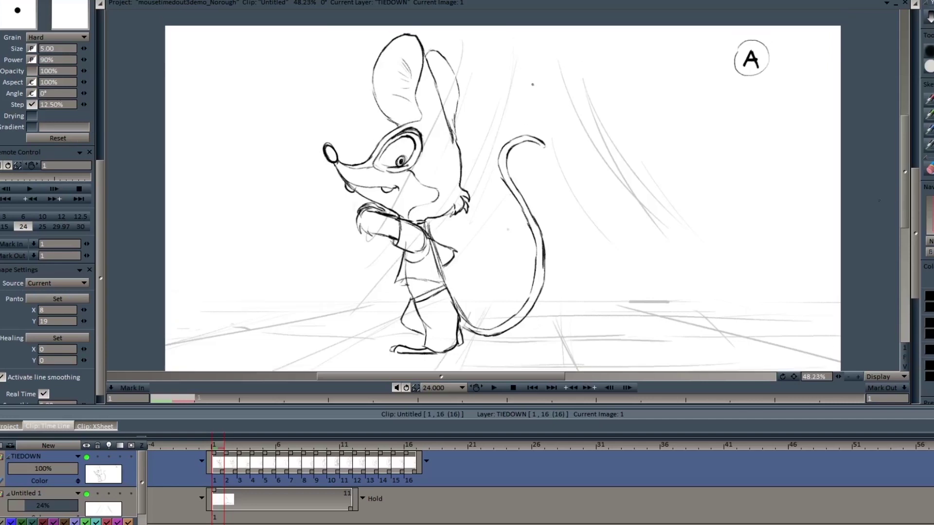
pyautogui.moveTo(917, 200); pyautogui.dragTo(918, 30)
pyautogui.moveTo(99, 211); pyautogui.dragTo(97, 69)
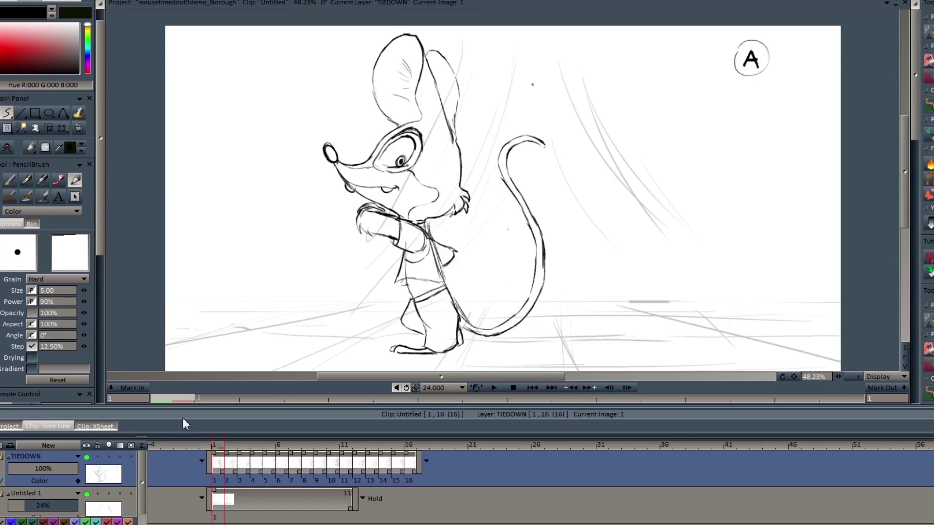
pyautogui.press('Right')
pyautogui.press('Right')
pyautogui.press('Right')
pyautogui.press('Right')
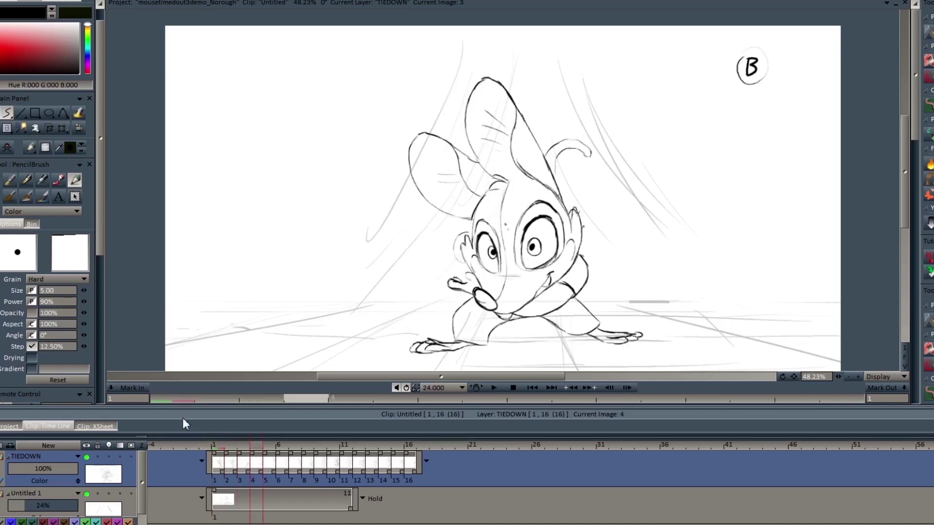
pyautogui.press('Right')
pyautogui.press('Right')
pyautogui.press('Right')
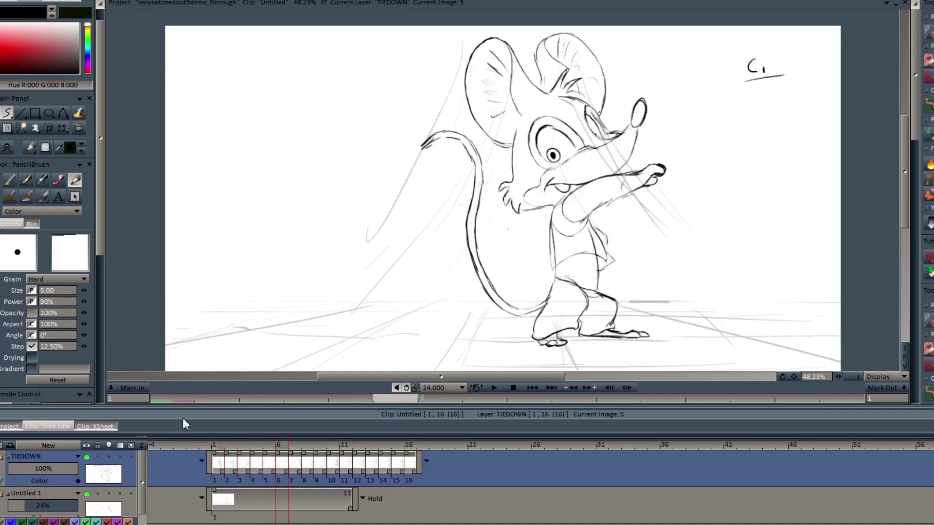
pyautogui.press('Right')
pyautogui.press('Right')
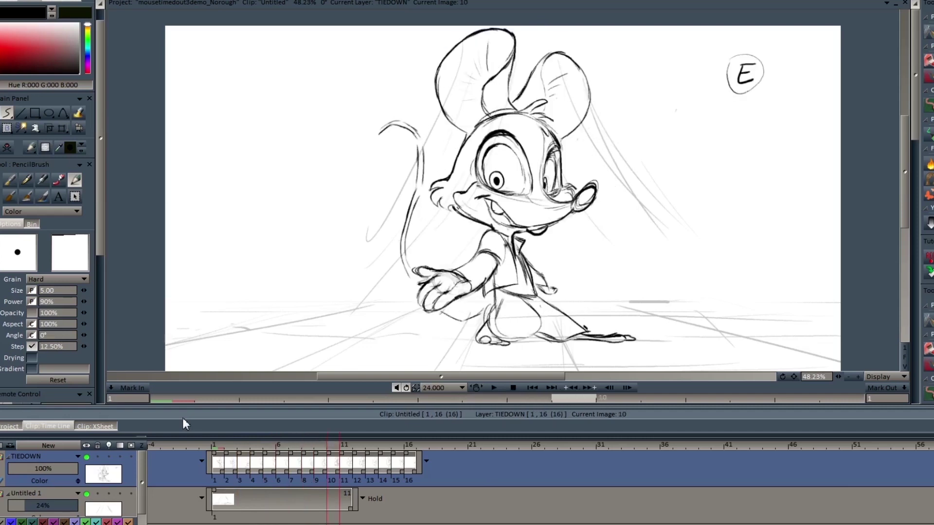
pyautogui.press('Right')
pyautogui.press('Right')
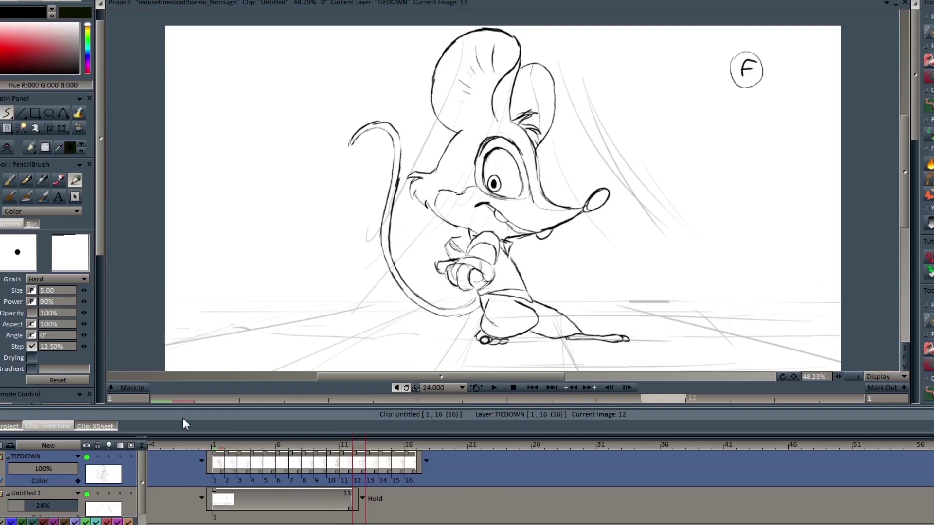
pyautogui.press('Right')
pyautogui.press('Right')
pyautogui.press('Right')
pyautogui.press('Right')
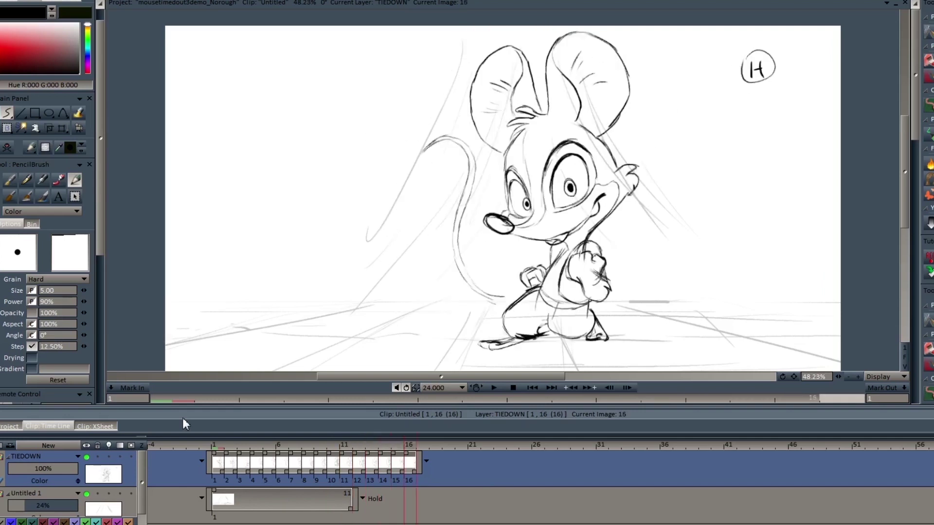
# Step: Flip backward through the mouse drawings from H to the start of the sequence
pyautogui.press('Left')
pyautogui.press('Left')
pyautogui.press('Left')
pyautogui.press('Left')
pyautogui.press('Left')
pyautogui.press('Left')
pyautogui.press('Left')
pyautogui.press('Left')
pyautogui.press('Left')
pyautogui.press('Left')
pyautogui.press('Left')
pyautogui.press('Left')
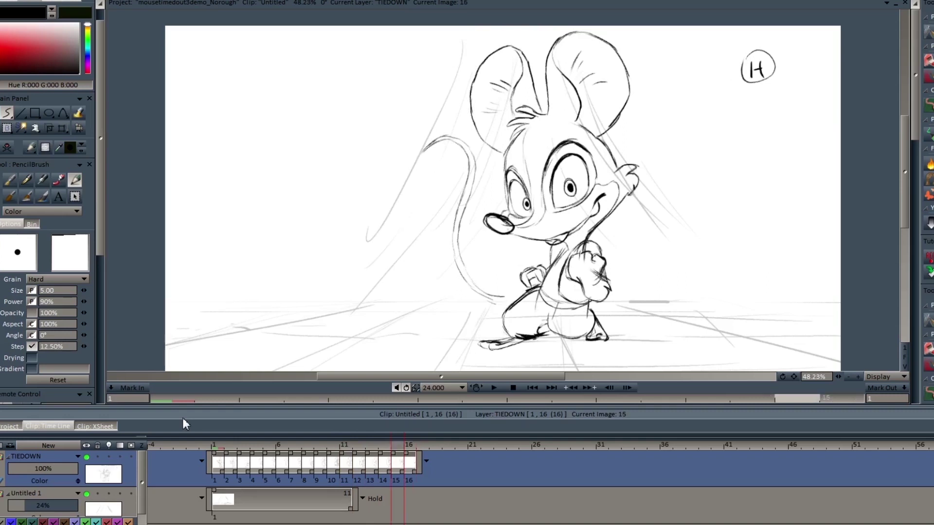
pyautogui.press('Left')
pyautogui.press('Left')
pyautogui.press('Left')
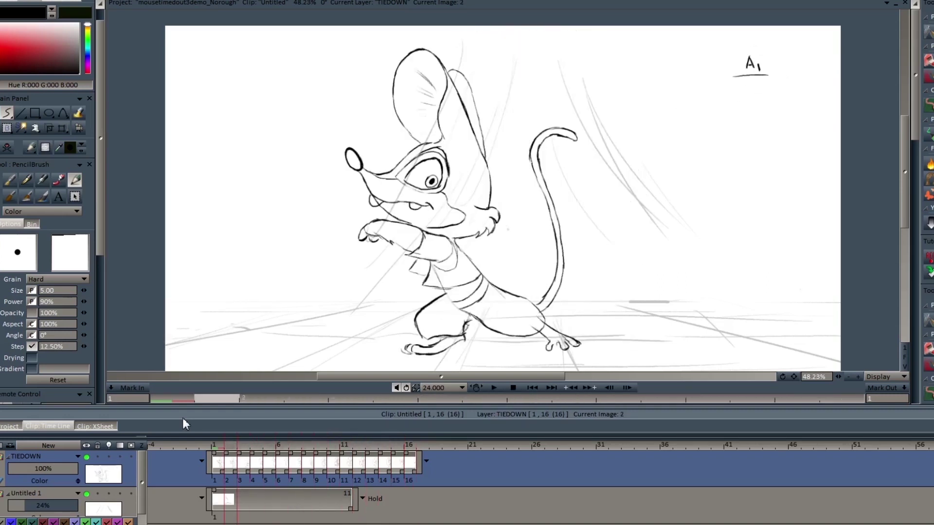
# Step: Examine the flow between poses again by flipping forward from the opening drawings to H
pyautogui.press('Right')
pyautogui.press('Right')
pyautogui.press('Right')
pyautogui.press('Right')
pyautogui.press('Right')
pyautogui.press('Right')
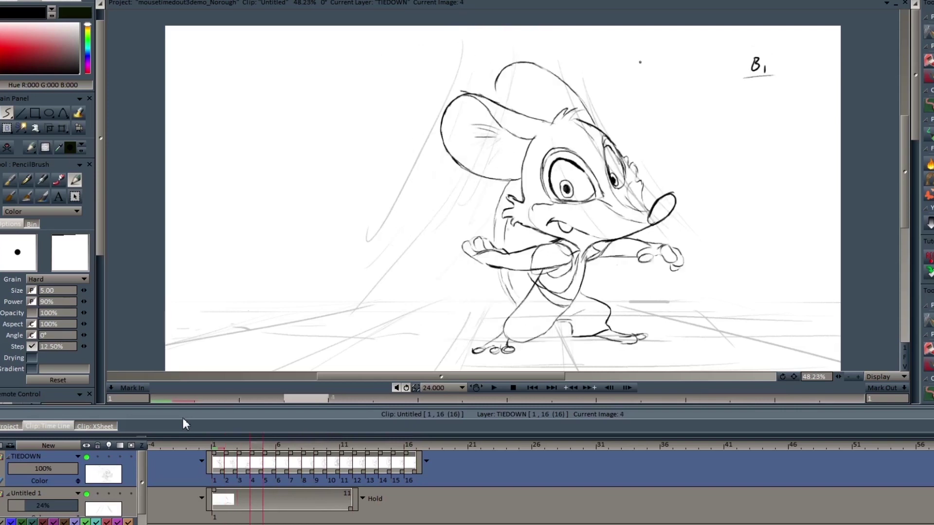
pyautogui.press('Right')
pyautogui.press('Right')
pyautogui.press('Right')
pyautogui.press('Right')
pyautogui.press('Right')
pyautogui.press('Right')
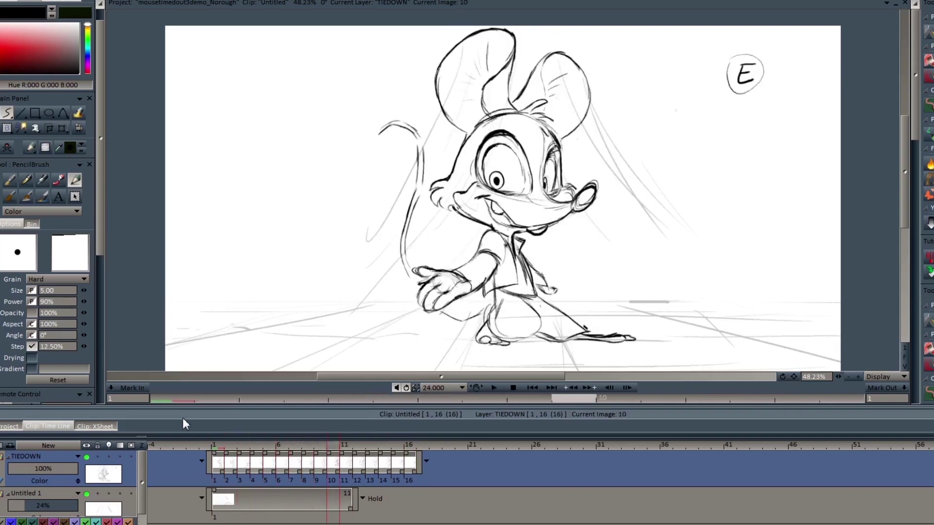
pyautogui.press('Right')
pyautogui.press('Right')
pyautogui.press('Right')
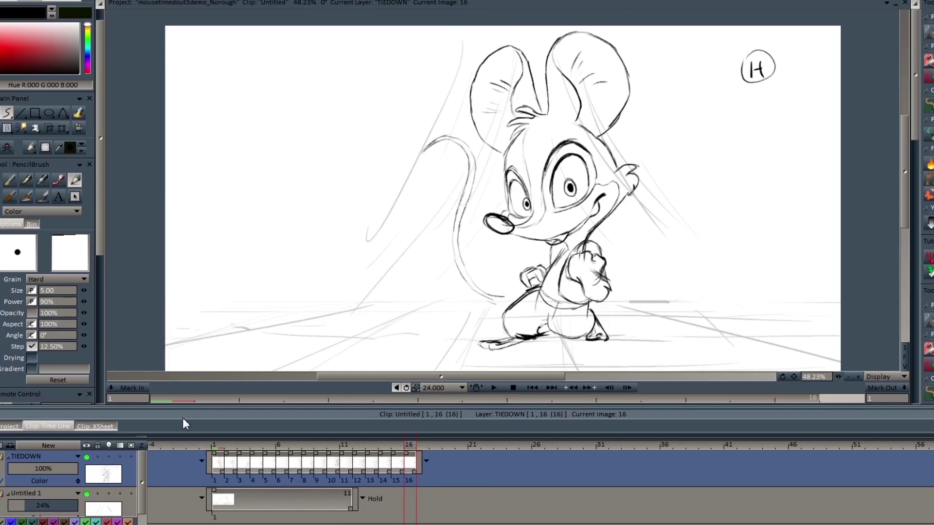
# Step: Step back through the poses from H to drawing A, checking how each leads into its neighbour
pyautogui.press('Left')
pyautogui.press('Left')
pyautogui.press('Left')
pyautogui.press('Left')
pyautogui.press('Left')
pyautogui.press('Left')
pyautogui.press('Left')
pyautogui.press('Left')
pyautogui.press('Left')
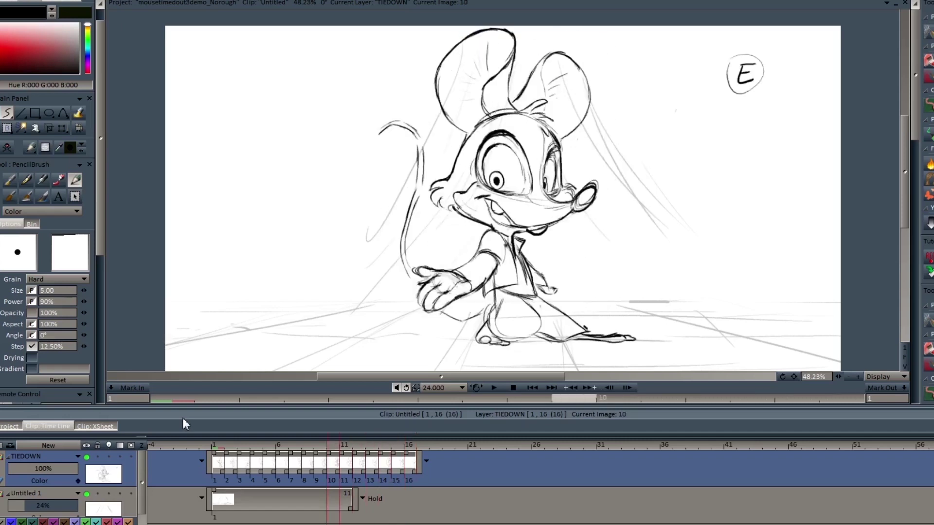
pyautogui.press('Left')
pyautogui.press('Left')
pyautogui.press('Left')
pyautogui.press('Left')
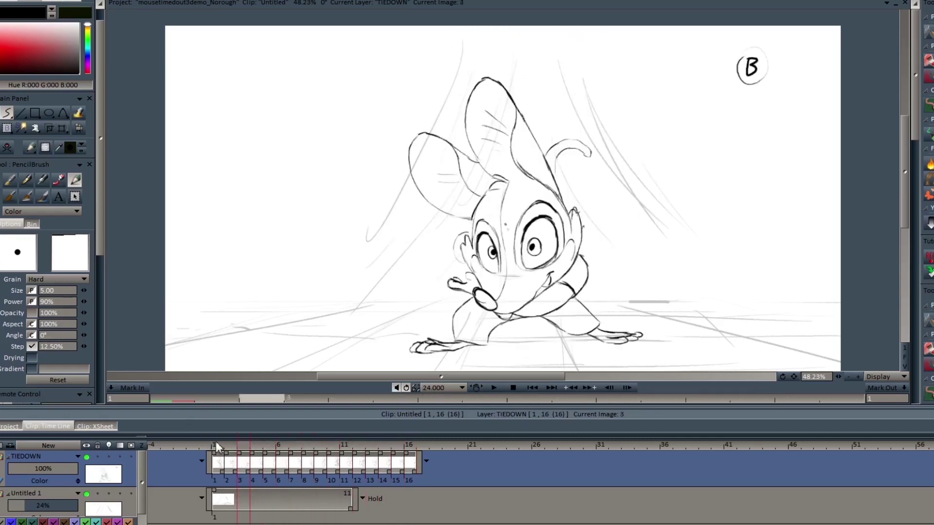
pyautogui.press('Left')
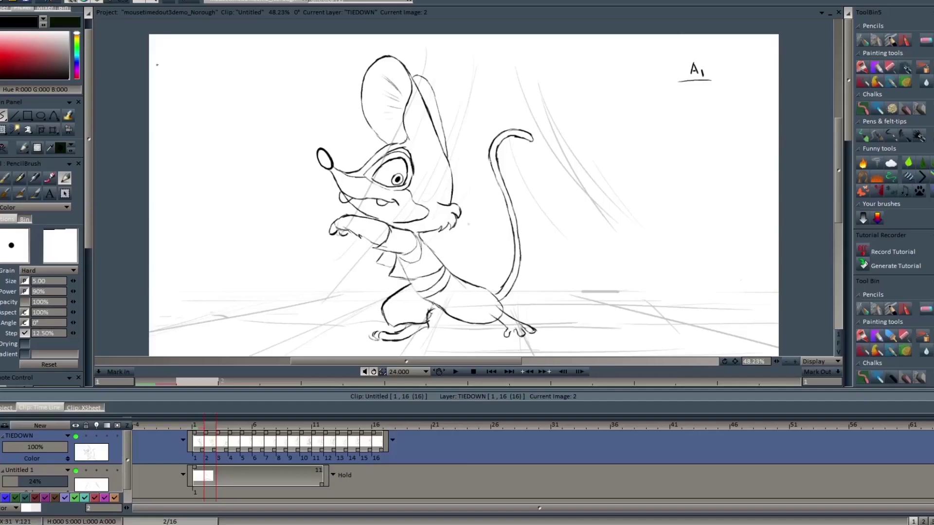
pyautogui.press('Left')
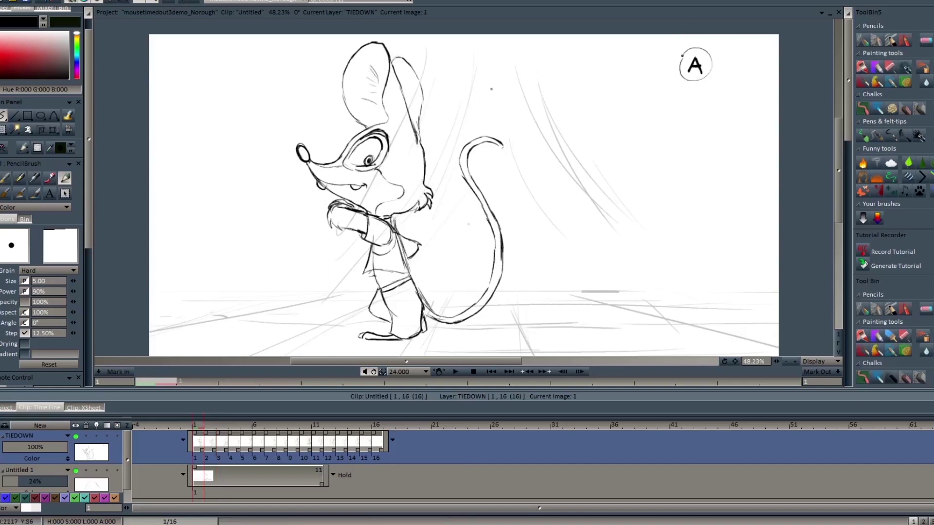
# Step: Compare drawings A and A1, and examine the breakdowns and key poses up to drawing E
pyautogui.press('Right')
pyautogui.press('Left')
pyautogui.press('Right')
pyautogui.press('Right')
pyautogui.press('Left')
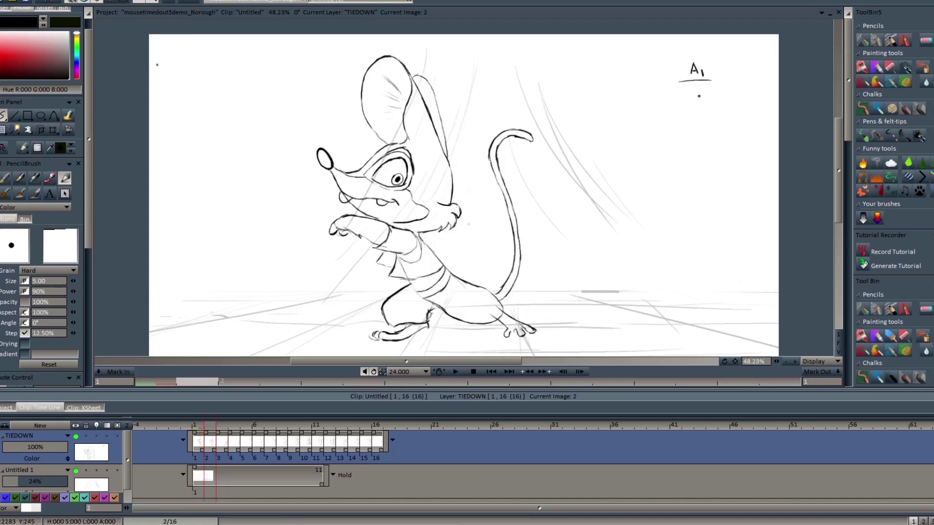
pyautogui.press('Right')
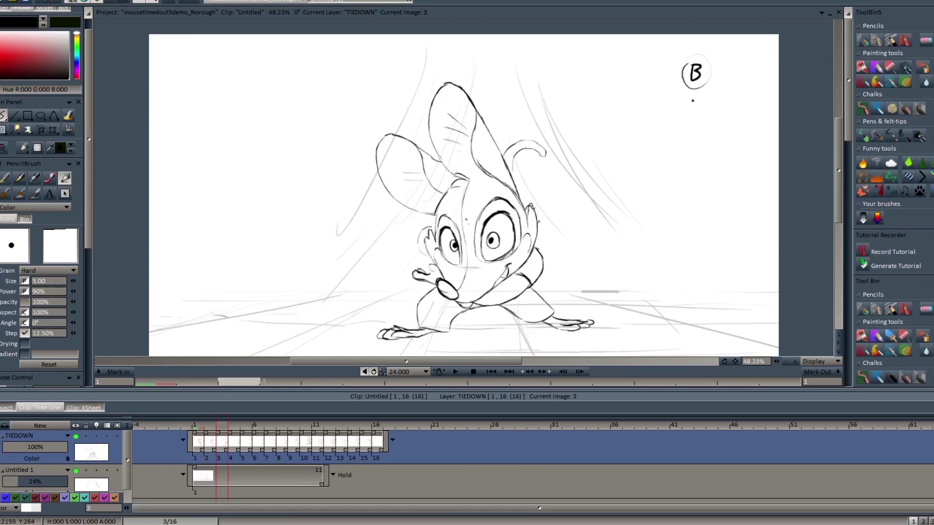
pyautogui.press('Right')
pyautogui.press('Right')
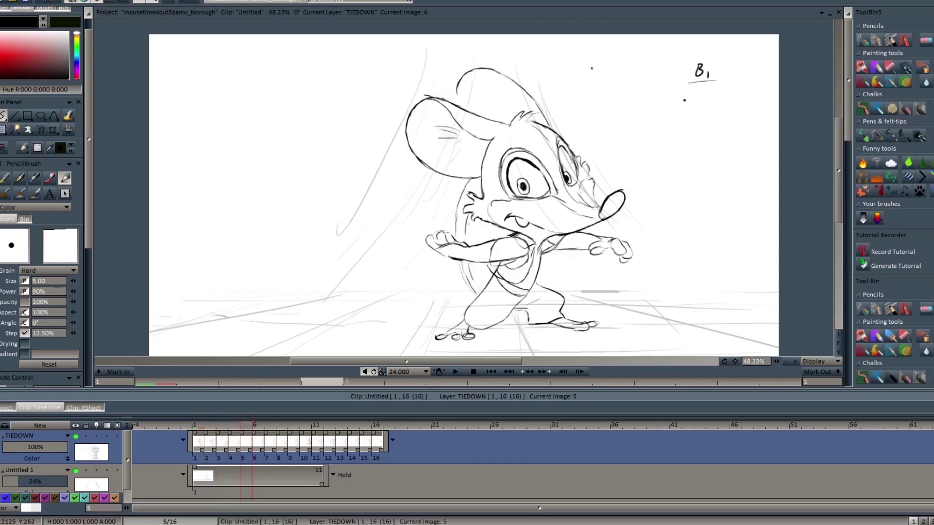
pyautogui.press('Right')
pyautogui.press('Right')
pyautogui.press('Right')
pyautogui.press('Right')
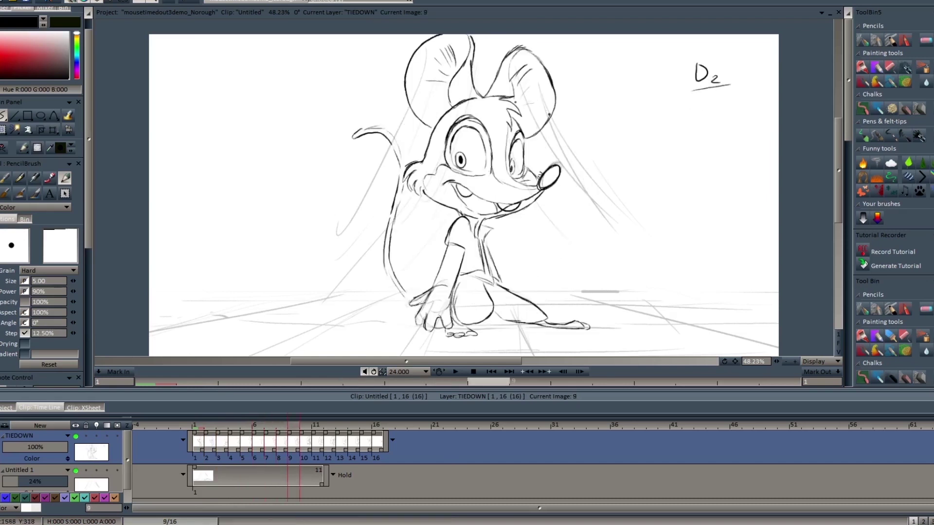
pyautogui.press('Right')
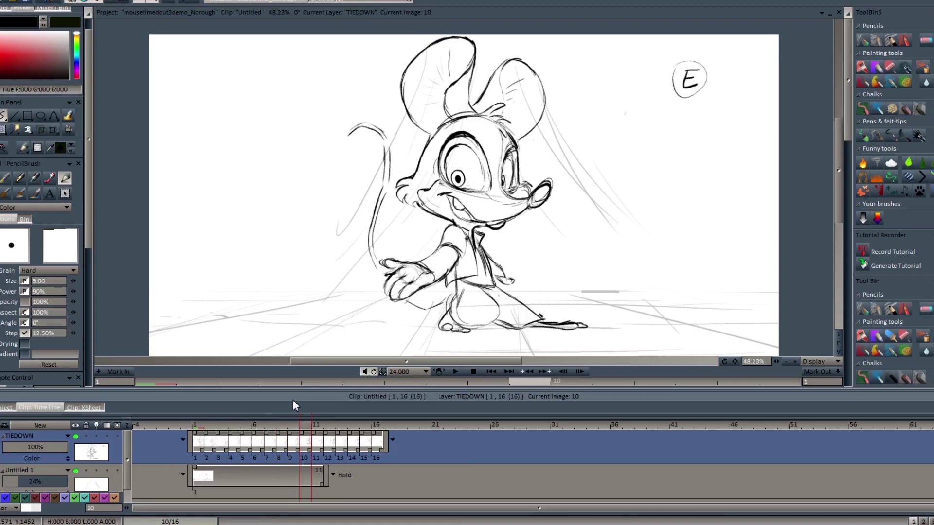
# Step: Return to the first drawing and flip repeatedly through the opening poses around A and A1 to judge their timing
pyautogui.moveTo(310, 424)
pyautogui.mouseDown()
pyautogui.moveTo(199, 430)
pyautogui.moveTo(347, 421)
pyautogui.moveTo(203, 444)
pyautogui.mouseUp()
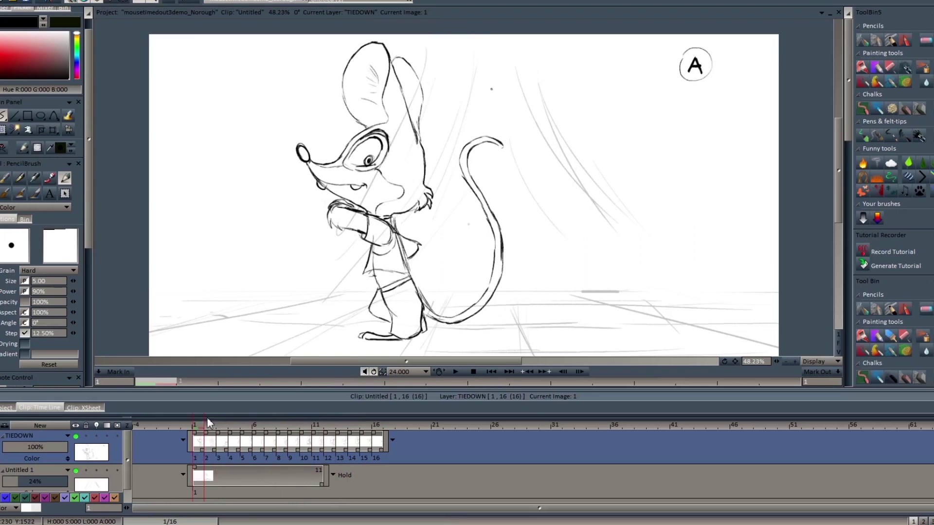
pyautogui.press('Right')
pyautogui.press('Right')
pyautogui.press('Left')
pyautogui.press('Left')
pyautogui.press('Right')
pyautogui.press('Right')
pyautogui.press('Left')
pyautogui.press('Left')
pyautogui.press('Right')
pyautogui.press('Right')
pyautogui.press('Left')
pyautogui.press('Left')
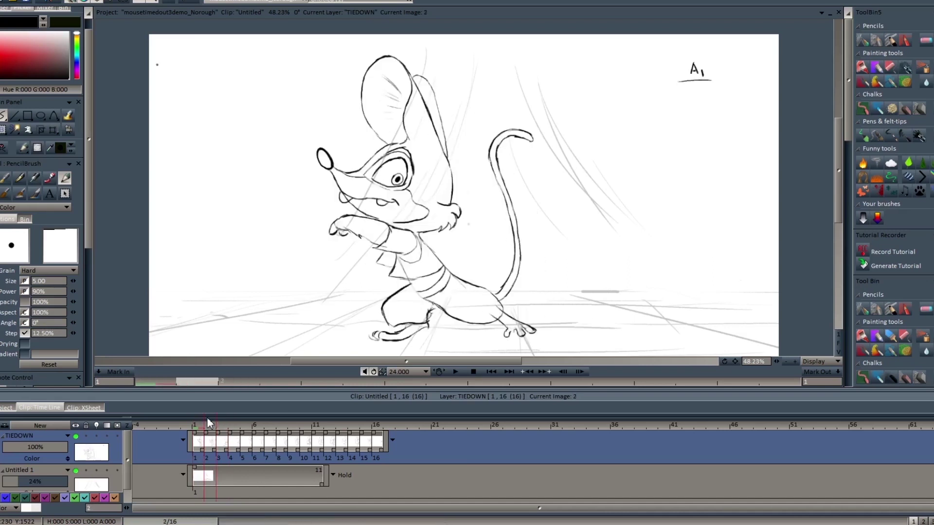
# Step: Extend the exposure of drawing A to 6 frames and of drawing A1 to 4 frames on the TIEDOWN layer
pyautogui.click(208, 450)
pyautogui.moveTo(209, 454); pyautogui.dragTo(235, 453)
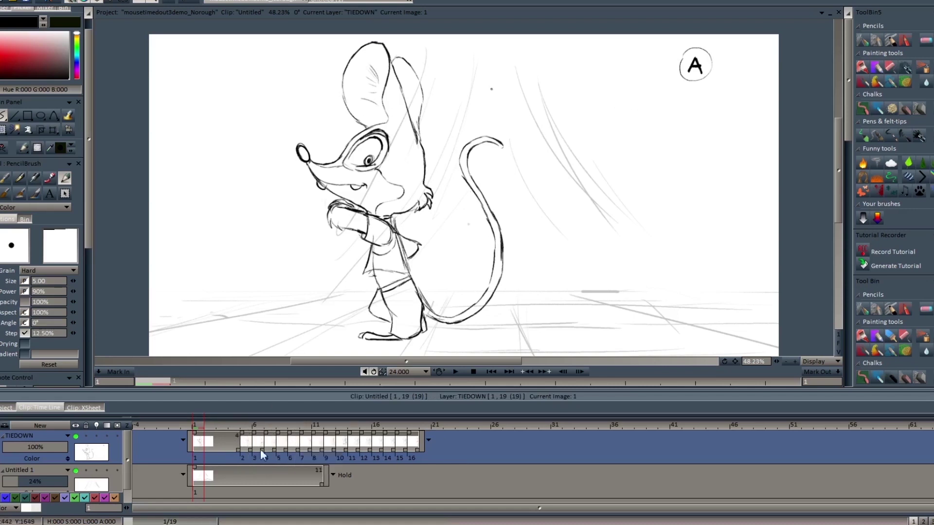
pyautogui.press('Right')
pyautogui.moveTo(249, 429)
pyautogui.mouseDown()
pyautogui.moveTo(266, 432)
pyautogui.moveTo(251, 433)
pyautogui.moveTo(255, 454)
pyautogui.moveTo(287, 451)
pyautogui.mouseUp()
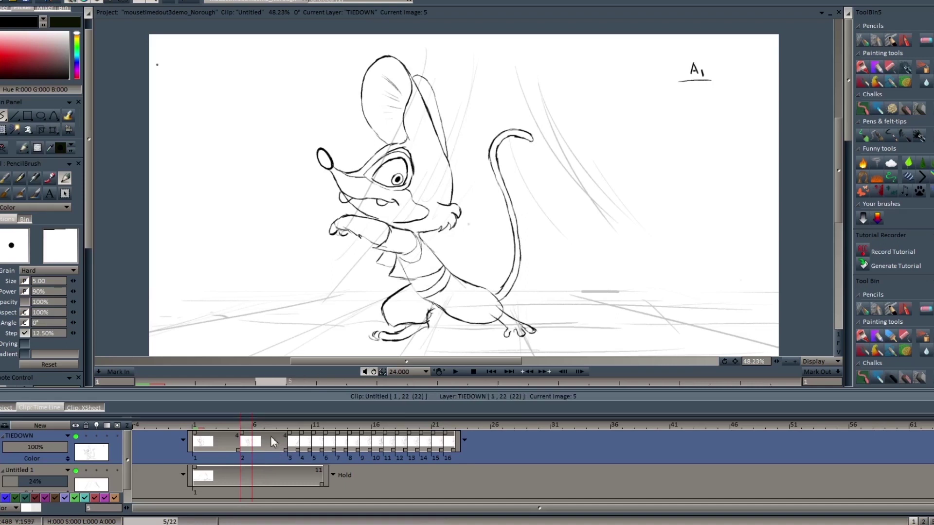
pyautogui.moveTo(246, 427)
pyautogui.mouseDown()
pyautogui.moveTo(214, 429)
pyautogui.moveTo(259, 449)
pyautogui.mouseUp()
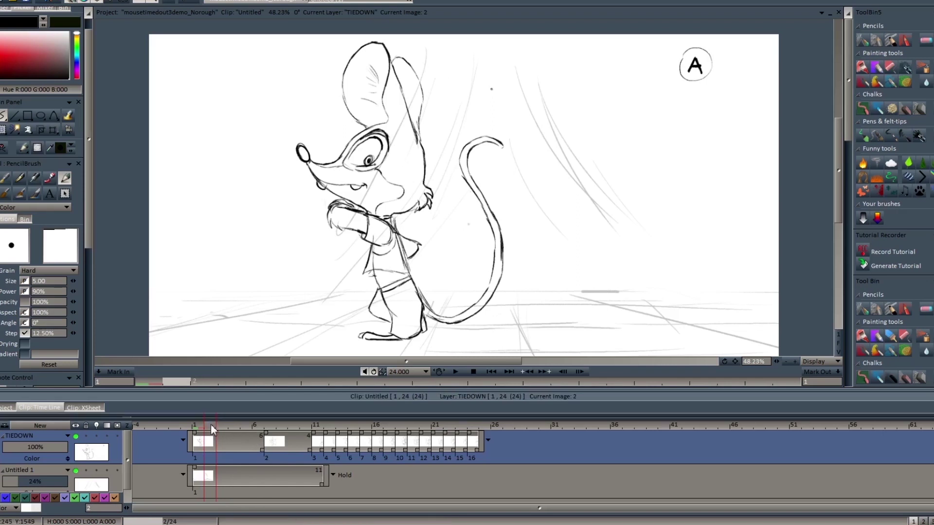
# Step: Extend the exposure of drawing B to 2 frames and of drawing B1 to 6 frames
pyautogui.moveTo(210, 425)
pyautogui.mouseDown()
pyautogui.moveTo(329, 450)
pyautogui.moveTo(337, 429)
pyautogui.moveTo(323, 433)
pyautogui.moveTo(352, 433)
pyautogui.moveTo(342, 432)
pyautogui.moveTo(348, 449)
pyautogui.moveTo(401, 446)
pyautogui.mouseUp()
pyautogui.moveTo(347, 430)
pyautogui.mouseDown()
pyautogui.moveTo(436, 438)
pyautogui.moveTo(325, 444)
pyautogui.moveTo(348, 445)
pyautogui.mouseUp()
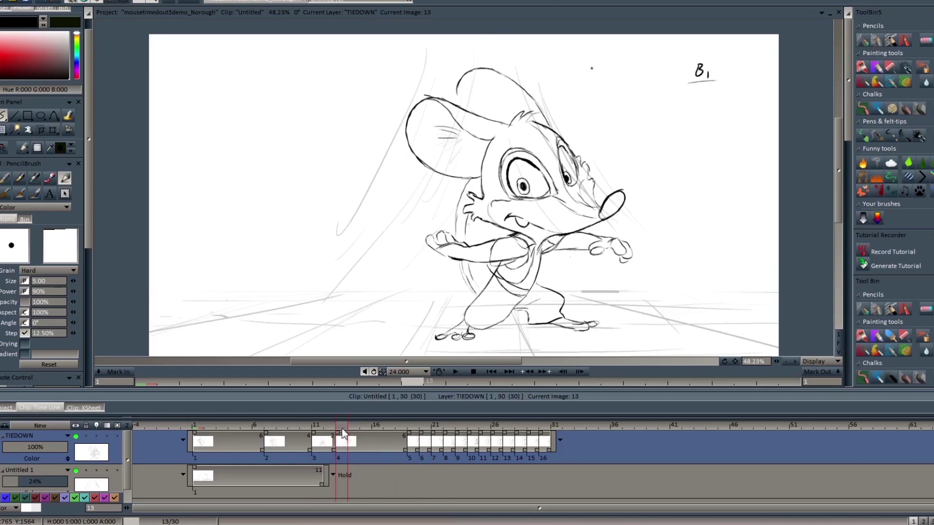
# Step: Extend the exposure of drawing C to 4 frames and of drawing C1 to 2 frames
pyautogui.moveTo(344, 433); pyautogui.dragTo(415, 439)
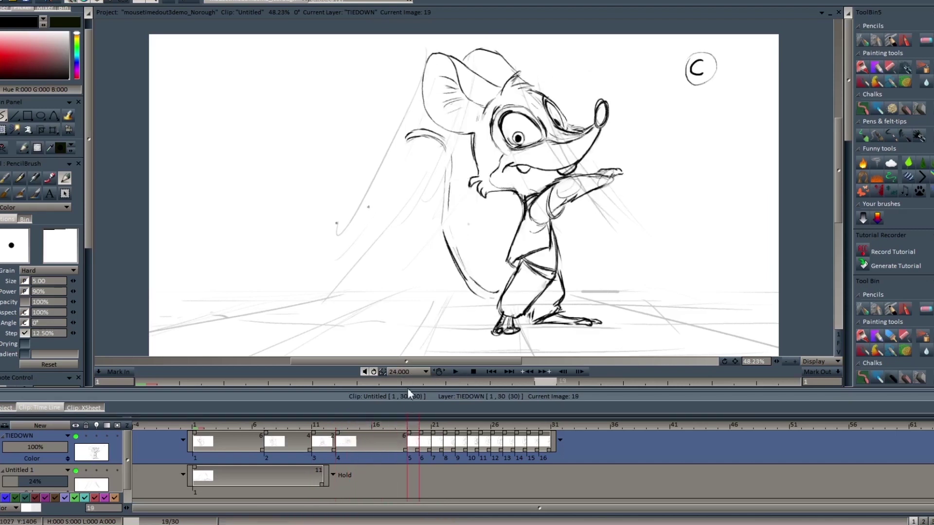
pyautogui.moveTo(409, 430)
pyautogui.mouseDown()
pyautogui.moveTo(318, 444)
pyautogui.moveTo(337, 447)
pyautogui.moveTo(349, 446)
pyautogui.moveTo(209, 445)
pyautogui.moveTo(386, 450)
pyautogui.moveTo(434, 429)
pyautogui.moveTo(417, 434)
pyautogui.moveTo(437, 438)
pyautogui.moveTo(419, 439)
pyautogui.mouseUp()
pyautogui.click(424, 425)
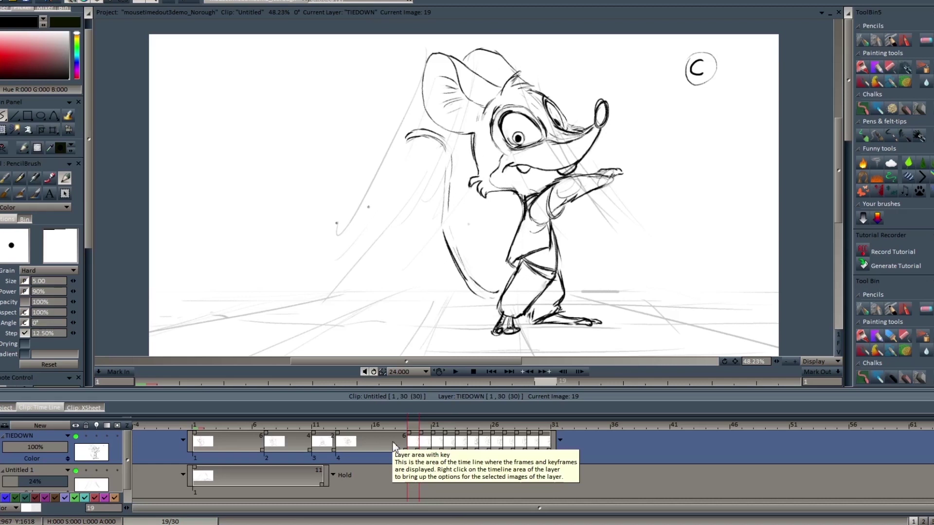
pyautogui.moveTo(418, 440)
pyautogui.mouseDown()
pyautogui.moveTo(438, 440)
pyautogui.moveTo(413, 433)
pyautogui.moveTo(431, 448)
pyautogui.moveTo(424, 424)
pyautogui.moveTo(439, 424)
pyautogui.moveTo(431, 424)
pyautogui.moveTo(451, 449)
pyautogui.moveTo(451, 425)
pyautogui.moveTo(465, 428)
pyautogui.moveTo(445, 430)
pyautogui.moveTo(479, 441)
pyautogui.moveTo(463, 442)
pyautogui.moveTo(489, 443)
pyautogui.moveTo(442, 443)
pyautogui.moveTo(478, 448)
pyautogui.mouseUp()
pyautogui.click(487, 430)
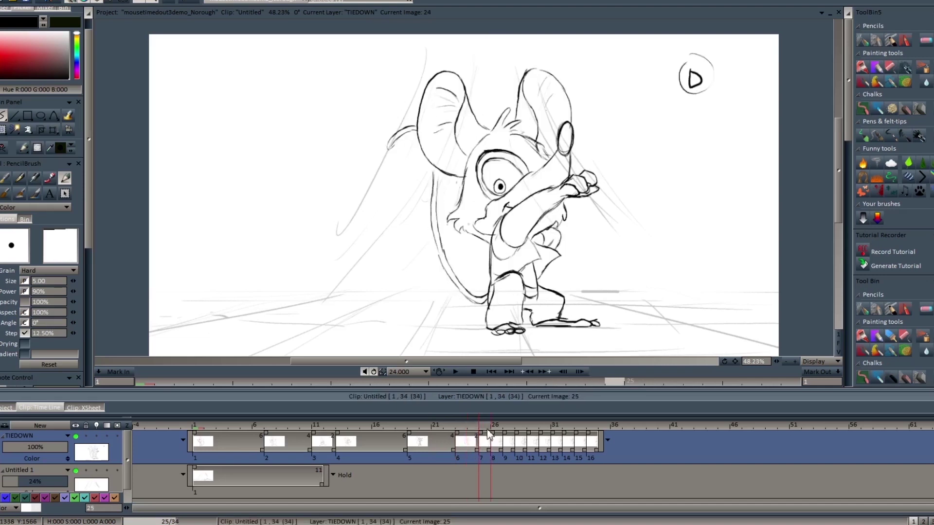
# Step: Extend the exposure of drawing D to 2 frames and of drawing D1 to 4 frames
pyautogui.press('+')
pyautogui.click(502, 428)
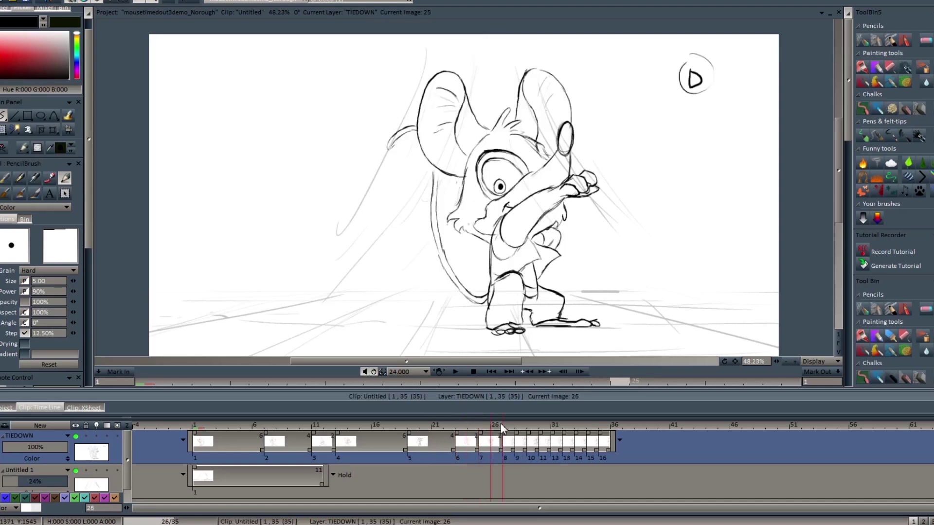
pyautogui.click(509, 430)
pyautogui.click(503, 433)
pyautogui.click(516, 445)
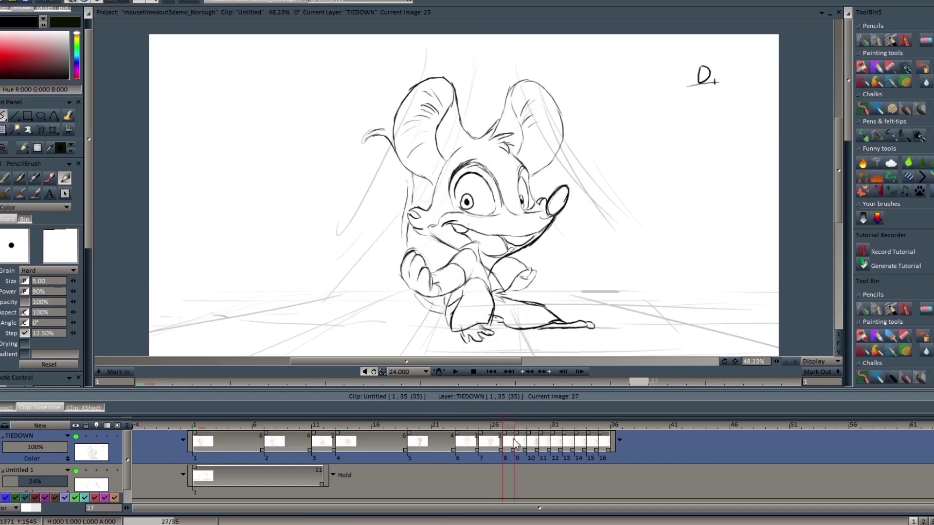
pyautogui.press('+')
pyautogui.moveTo(509, 429)
pyautogui.mouseDown()
pyautogui.moveTo(493, 435)
pyautogui.moveTo(533, 432)
pyautogui.moveTo(520, 432)
pyautogui.moveTo(541, 449)
pyautogui.moveTo(549, 448)
pyautogui.moveTo(502, 426)
pyautogui.moveTo(577, 440)
pyautogui.moveTo(539, 430)
pyautogui.moveTo(549, 432)
pyautogui.mouseUp()
pyautogui.click(535, 438)
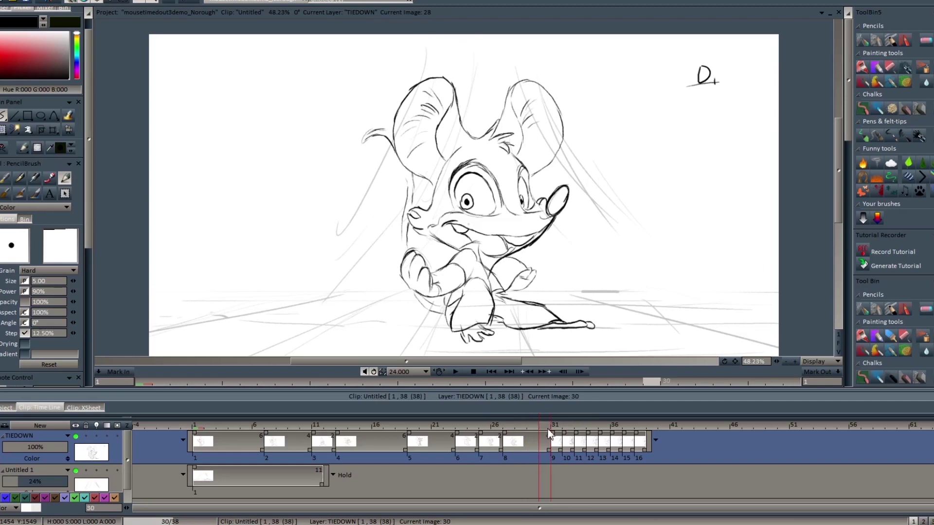
# Step: Extend the exposure of drawing D2 to 8 frames
pyautogui.press('Right')
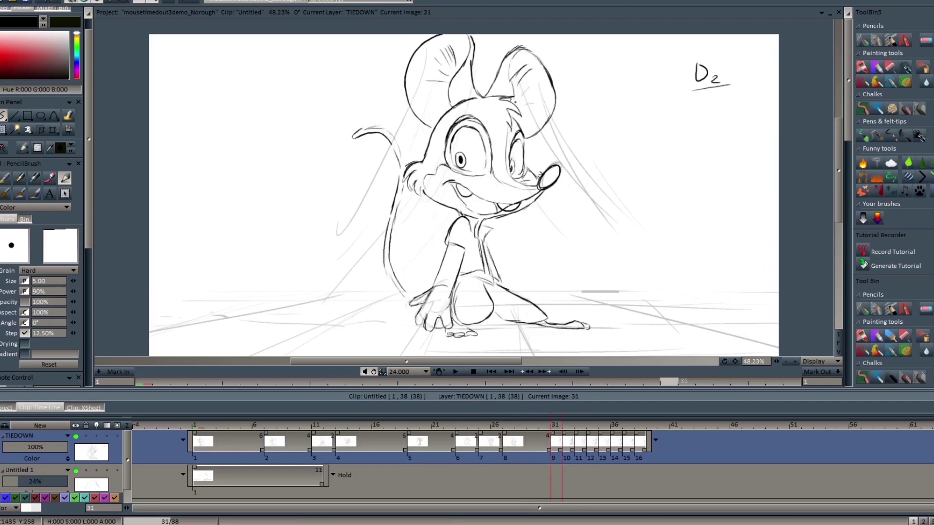
pyautogui.moveTo(553, 427); pyautogui.dragTo(636, 454)
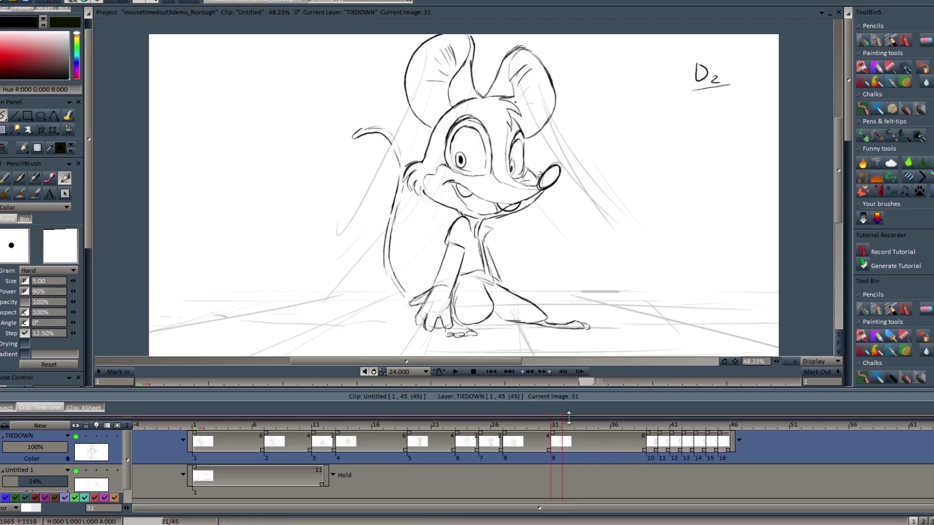
# Step: Extend the exposures of drawings 10 through 16 to 8, 4, 4, 2, 2, 16 and 4 frames respectively
pyautogui.moveTo(558, 427); pyautogui.dragTo(641, 425)
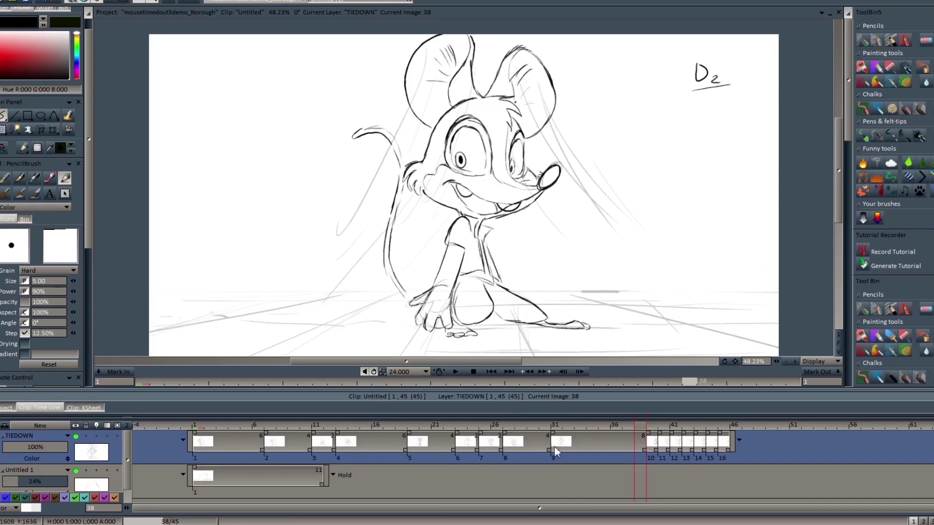
pyautogui.moveTo(638, 425)
pyautogui.mouseDown()
pyautogui.moveTo(537, 454)
pyautogui.moveTo(645, 443)
pyautogui.moveTo(767, 448)
pyautogui.moveTo(786, 445)
pyautogui.moveTo(669, 429)
pyautogui.moveTo(804, 428)
pyautogui.moveTo(790, 430)
pyautogui.mouseUp()
pyautogui.moveTo(800, 433)
pyautogui.mouseDown()
pyautogui.moveTo(809, 436)
pyautogui.moveTo(798, 456)
pyautogui.moveTo(743, 453)
pyautogui.moveTo(782, 447)
pyautogui.moveTo(751, 428)
pyautogui.moveTo(807, 430)
pyautogui.moveTo(795, 449)
pyautogui.moveTo(804, 431)
pyautogui.moveTo(802, 450)
pyautogui.moveTo(828, 455)
pyautogui.moveTo(841, 454)
pyautogui.moveTo(846, 433)
pyautogui.moveTo(838, 440)
pyautogui.moveTo(867, 437)
pyautogui.moveTo(846, 437)
pyautogui.moveTo(845, 448)
pyautogui.moveTo(873, 435)
pyautogui.moveTo(930, 431)
pyautogui.moveTo(881, 435)
pyautogui.moveTo(930, 455)
pyautogui.moveTo(869, 460)
pyautogui.moveTo(899, 454)
pyautogui.mouseUp()
pyautogui.click(853, 434)
pyautogui.click(868, 428)
pyautogui.press('+')
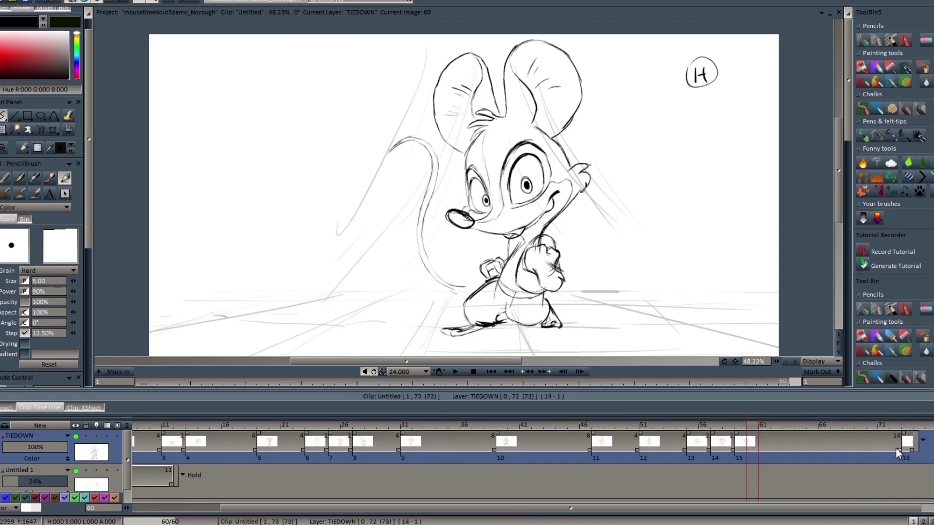
pyautogui.moveTo(896, 450); pyautogui.dragTo(630, 456)
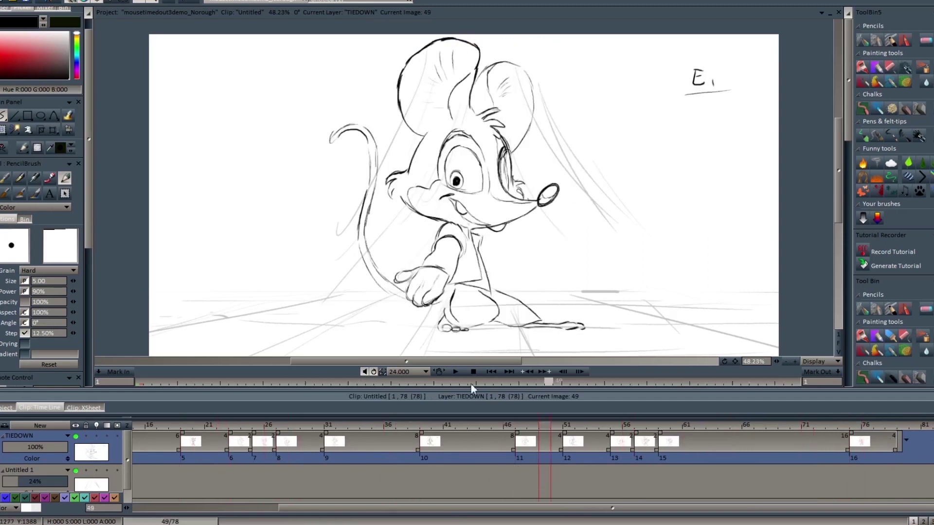
# Step: Play back the animation and its flip book to check the new timing of the drawings
pyautogui.click(456, 372)
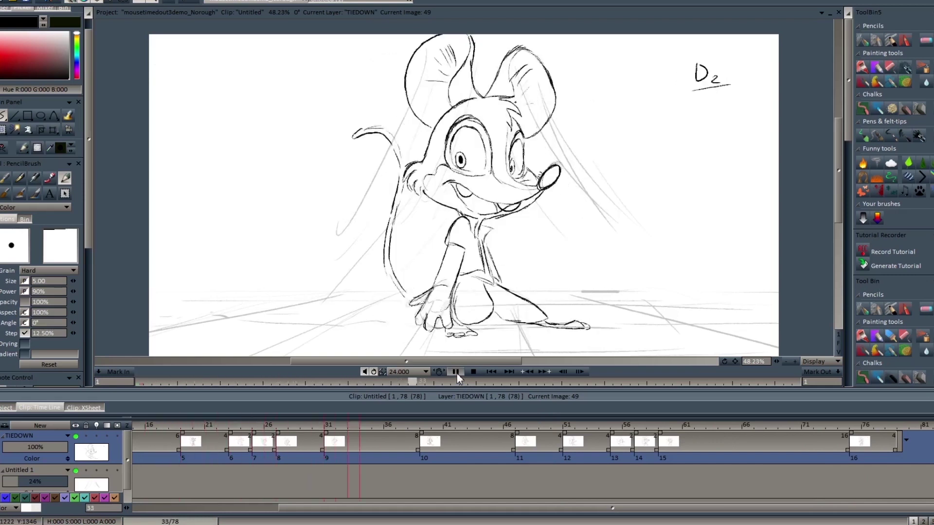
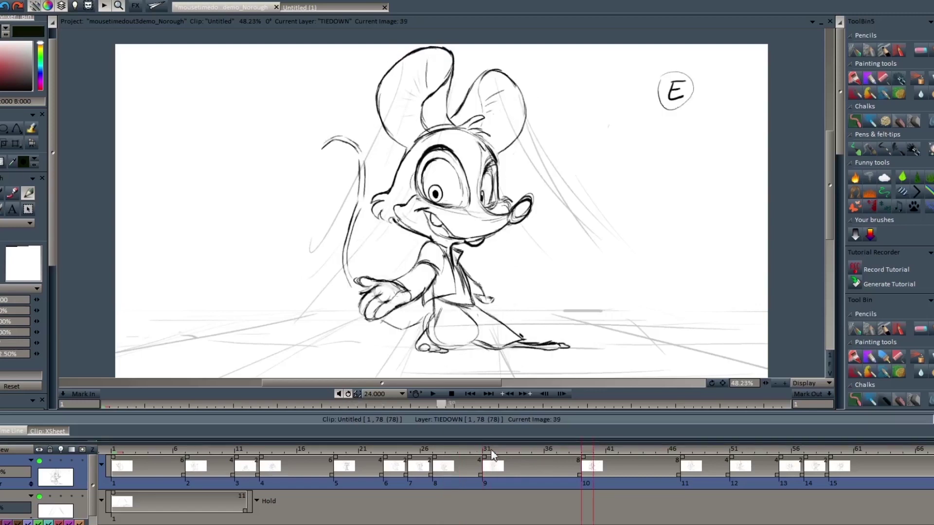
pyautogui.press('Right')
pyautogui.press('Right')
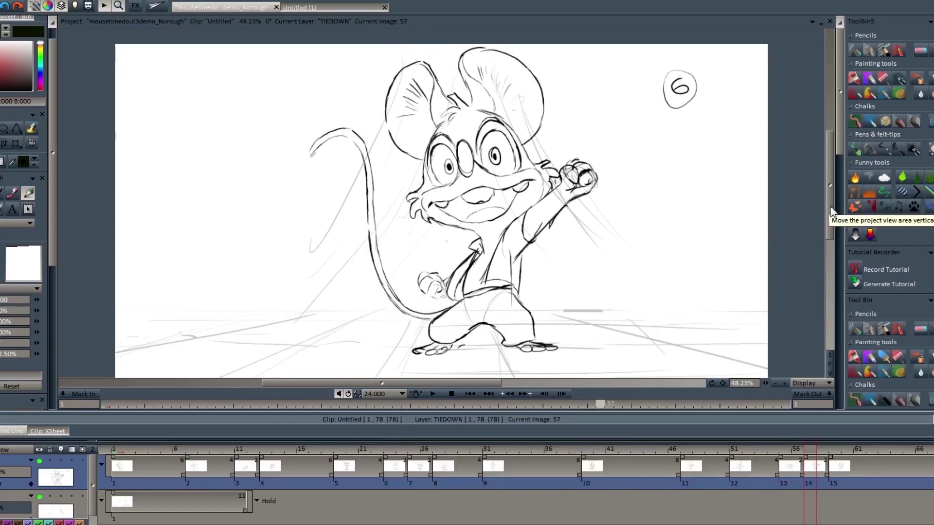
pyautogui.click(433, 393)
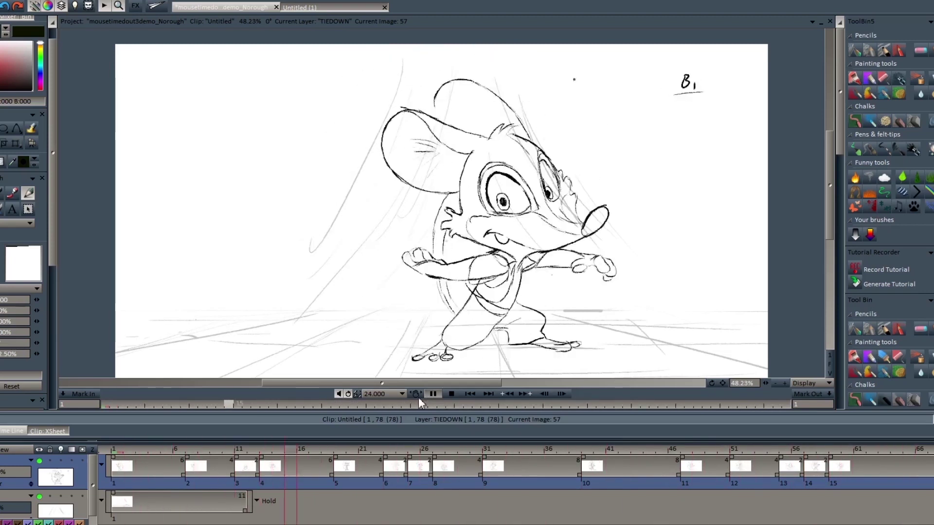
pyautogui.press('space')
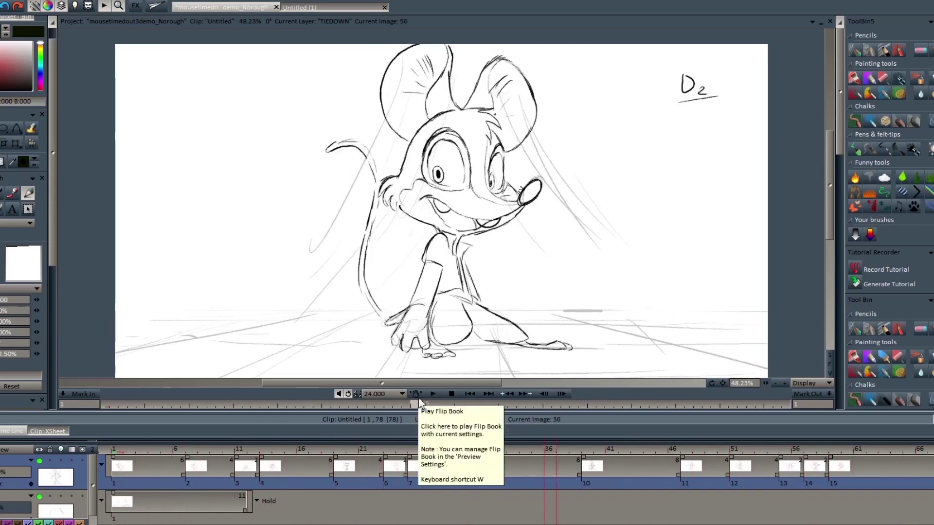
pyautogui.click(419, 398)
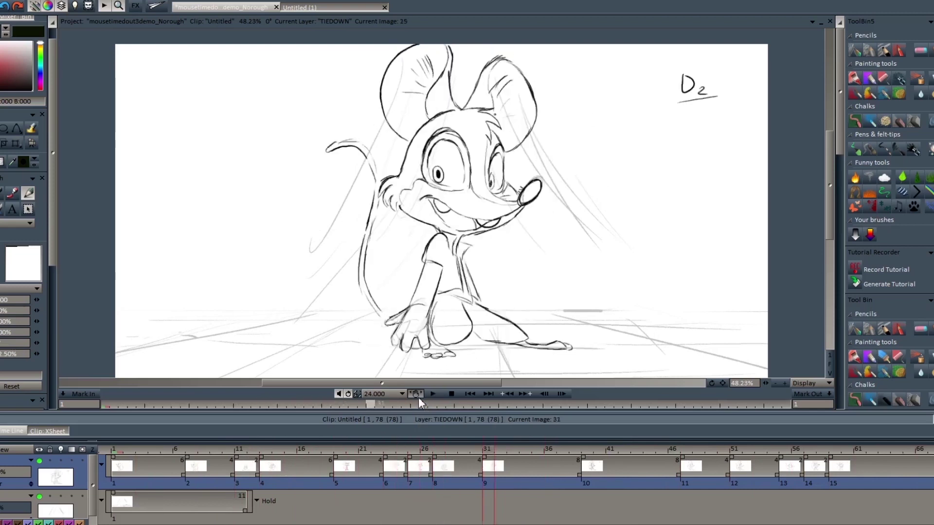
pyautogui.click(418, 398)
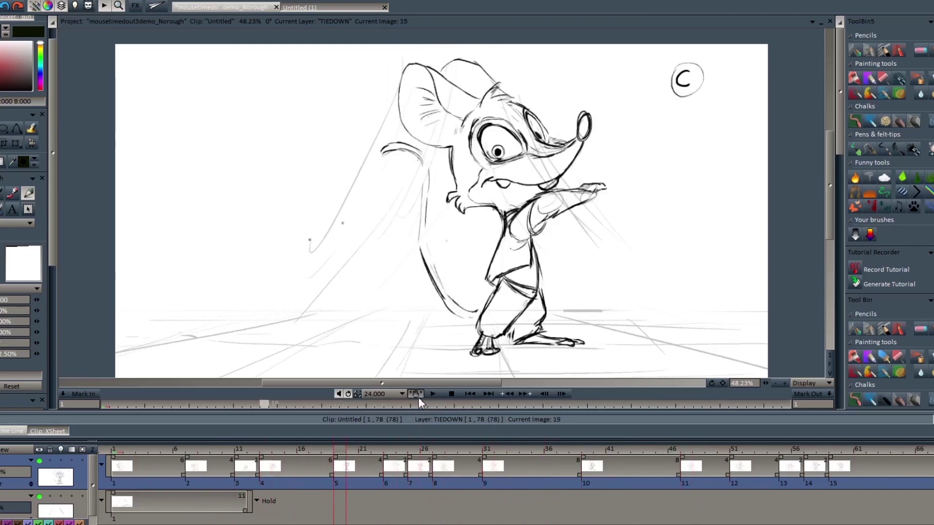
# Step: Return to the first frame and handwrite a circled frame number 1 in the upper corner of drawing A, opposite its letter
pyautogui.click(115, 452)
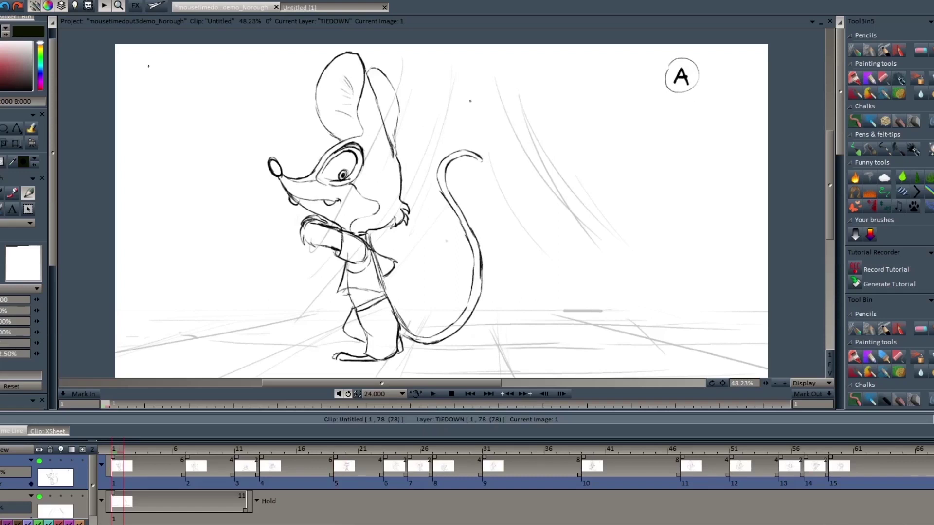
pyautogui.moveTo(148, 68)
pyautogui.mouseDown()
pyautogui.moveTo(148, 79)
pyautogui.moveTo(150, 64)
pyautogui.moveTo(156, 75)
pyautogui.moveTo(138, 67)
pyautogui.mouseUp()
pyautogui.press('Right')
pyautogui.press('Left')
pyautogui.press('Right')
pyautogui.press('Right')
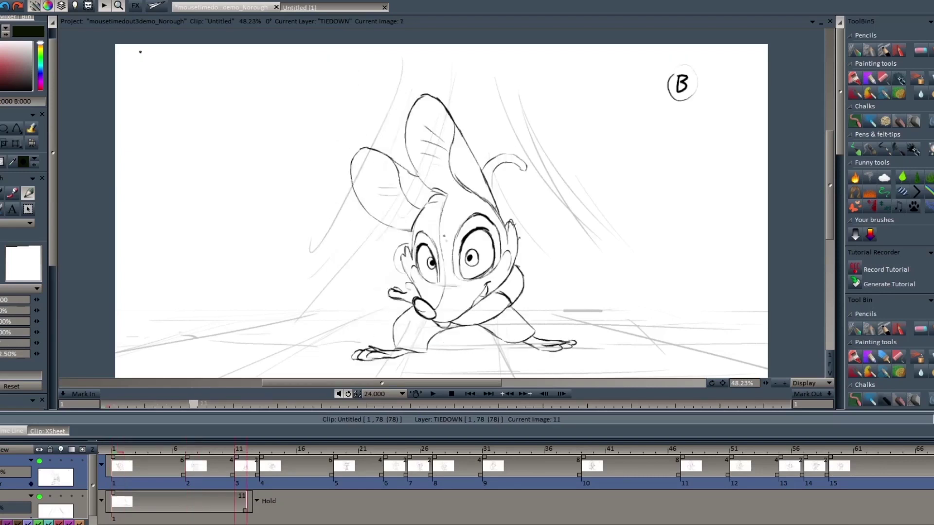
pyautogui.press('Left')
pyautogui.press('Left')
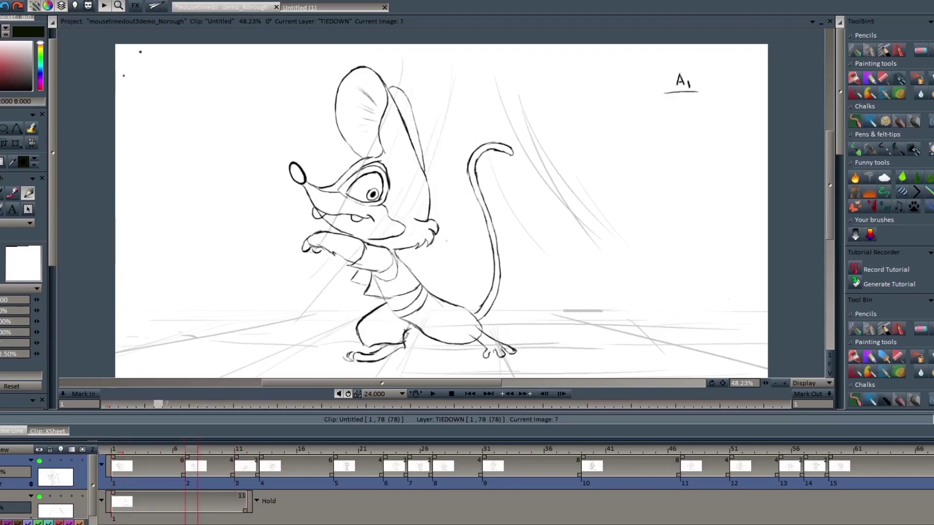
# Step: Handwrite an underlined frame number 7 on drawing A1 and a circled 11 on drawing B
pyautogui.moveTo(153, 67)
pyautogui.mouseDown()
pyautogui.moveTo(168, 65)
pyautogui.moveTo(158, 79)
pyautogui.moveTo(175, 83)
pyautogui.moveTo(150, 83)
pyautogui.mouseUp()
pyautogui.press('Right')
pyautogui.press('Left')
pyautogui.press('Right')
pyautogui.moveTo(159, 65)
pyautogui.mouseDown()
pyautogui.moveTo(157, 82)
pyautogui.moveTo(146, 63)
pyautogui.moveTo(152, 79)
pyautogui.moveTo(172, 87)
pyautogui.moveTo(156, 80)
pyautogui.moveTo(167, 81)
pyautogui.moveTo(150, 64)
pyautogui.moveTo(166, 81)
pyautogui.moveTo(191, 86)
pyautogui.mouseUp()
# Step: Handwrite the starting frame numbers 13, 19 and 23 on drawings B1, C and C1, underlining the 23
pyautogui.press('Right')
pyautogui.press('Right')
pyautogui.press('Right')
pyautogui.press('Right')
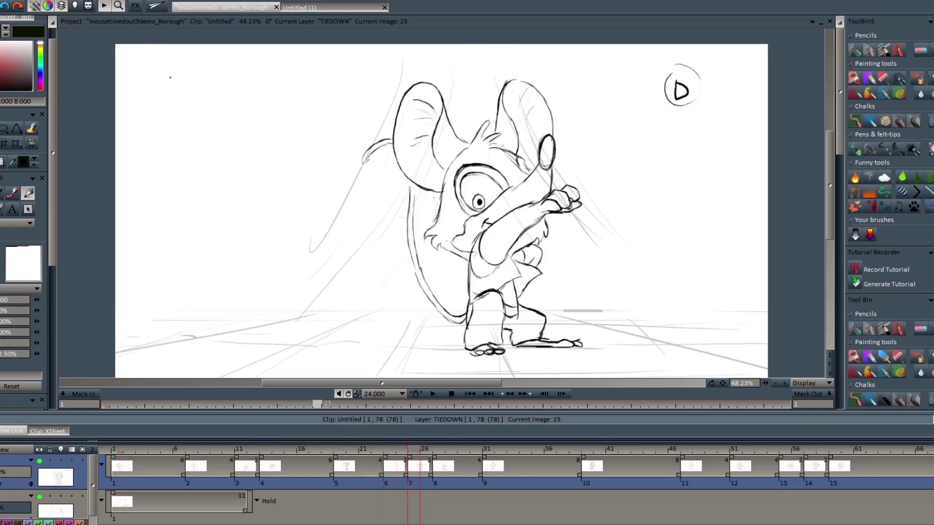
pyautogui.press('Left')
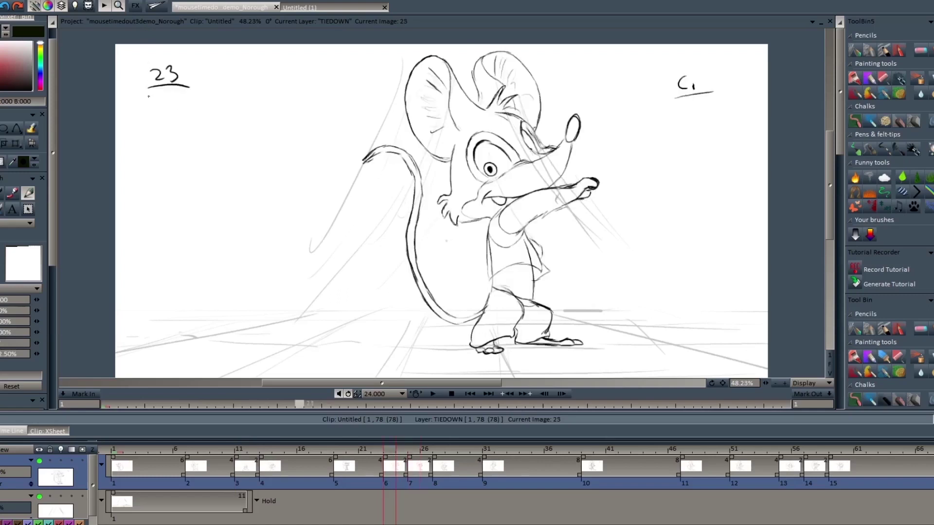
# Step: Compare drawing D with its neighbours C1 and D1, and handwrite a circled frame number 25 on drawing D
pyautogui.press('Right')
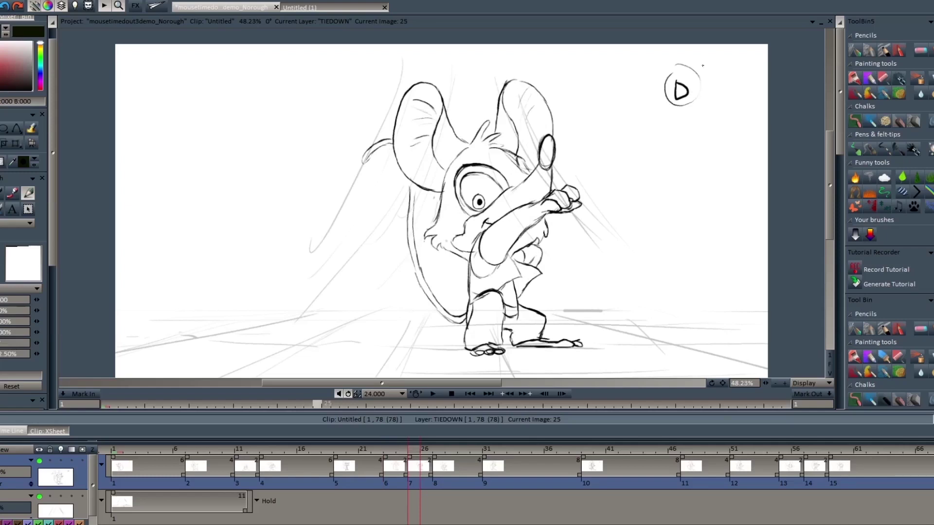
pyautogui.press('Left')
pyautogui.press('Right')
pyautogui.press('Left')
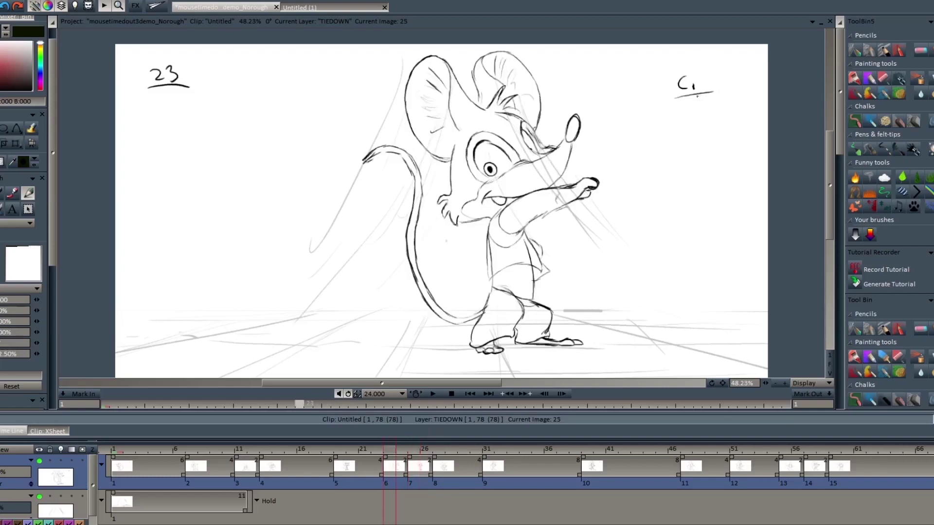
pyautogui.press('Right')
pyautogui.moveTo(165, 75)
pyautogui.mouseDown()
pyautogui.moveTo(182, 94)
pyautogui.moveTo(193, 71)
pyautogui.moveTo(170, 64)
pyautogui.mouseUp()
pyautogui.press('Left')
pyautogui.press('Right')
pyautogui.press('Right')
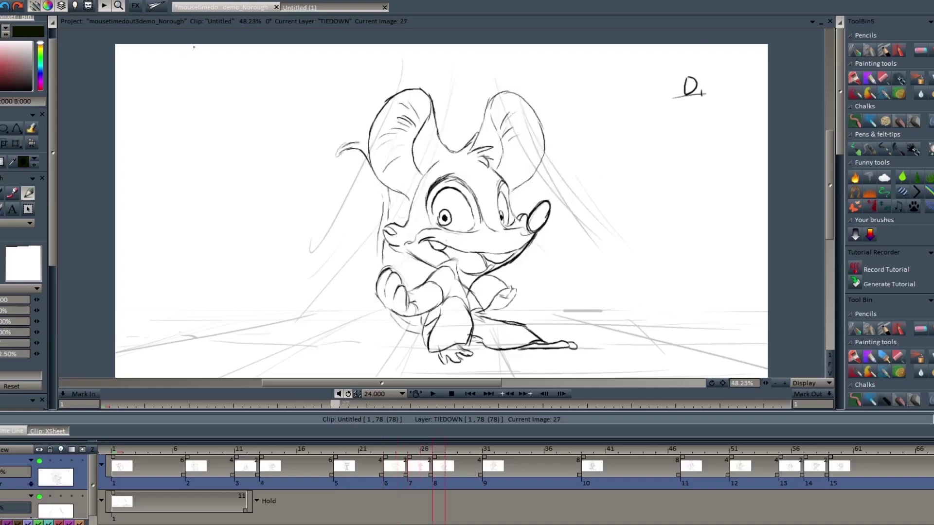
pyautogui.press('Left')
pyautogui.press('Right')
pyautogui.press('Left')
pyautogui.press('Right')
pyautogui.press('Left')
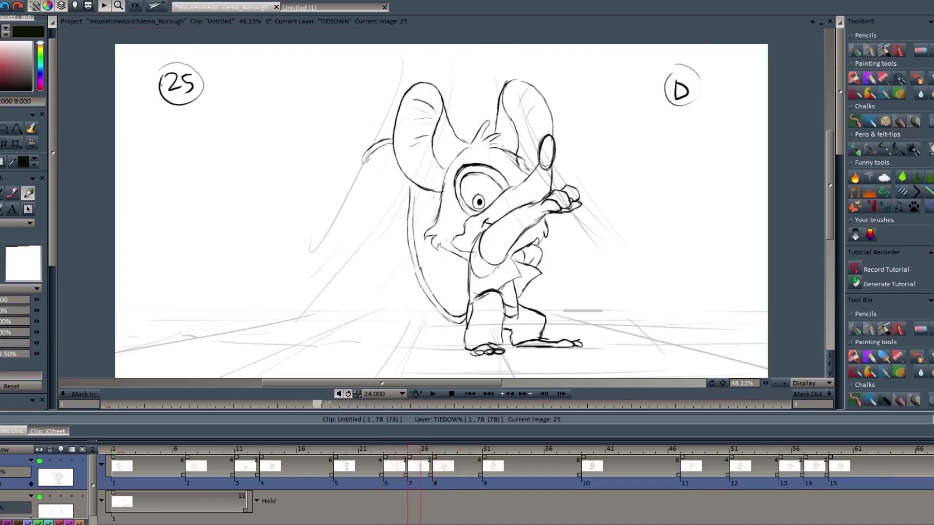
# Step: Handwrite frame number 27 on drawing D1 and 31 on drawing D2
pyautogui.press('Right')
pyautogui.moveTo(161, 74); pyautogui.dragTo(190, 83)
pyautogui.moveTo(158, 89)
pyautogui.mouseDown()
pyautogui.moveTo(193, 71)
pyautogui.moveTo(195, 82)
pyautogui.moveTo(210, 84)
pyautogui.moveTo(167, 89)
pyautogui.mouseUp()
pyautogui.press('Right')
pyautogui.moveTo(178, 72)
pyautogui.mouseDown()
pyautogui.moveTo(180, 87)
pyautogui.moveTo(194, 88)
pyautogui.mouseUp()
# Step: Handwrite frame number 39 on drawing E and an underlined 47 on drawing E1
pyautogui.press('Right')
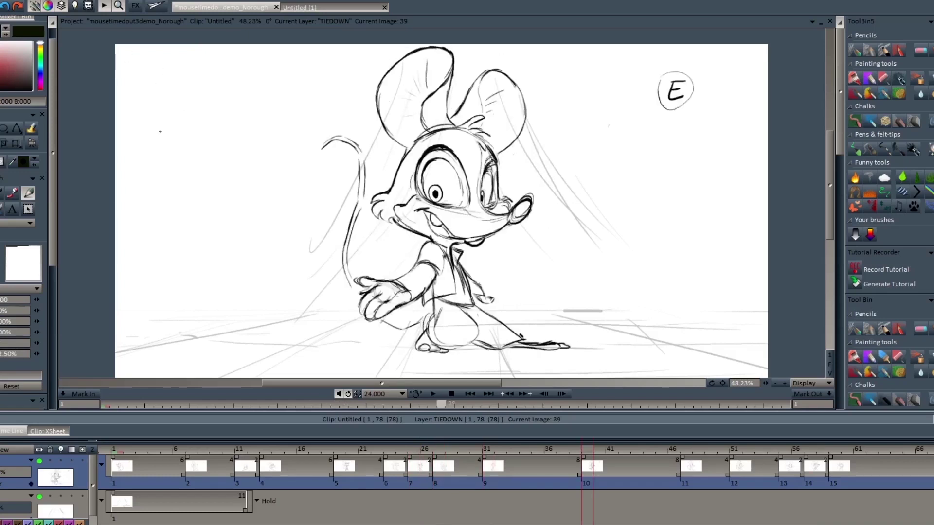
pyautogui.moveTo(167, 70)
pyautogui.mouseDown()
pyautogui.moveTo(169, 86)
pyautogui.moveTo(194, 87)
pyautogui.mouseUp()
pyautogui.press('Right')
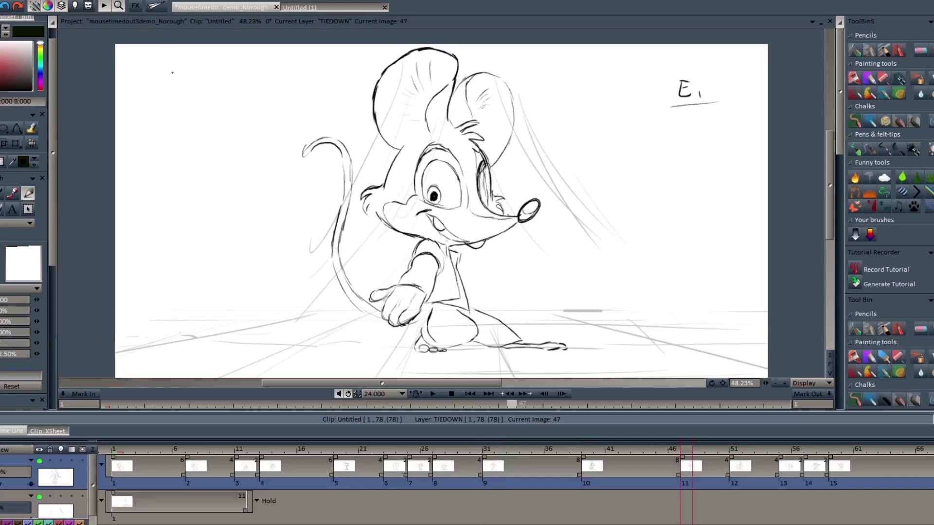
pyautogui.moveTo(164, 72)
pyautogui.mouseDown()
pyautogui.moveTo(197, 87)
pyautogui.moveTo(166, 79)
pyautogui.mouseUp()
# Step: Handwrite the starting frame numbers 51, 55, 57 and 59 on drawings 12 through 15, underlining the 59
pyautogui.press('Right')
pyautogui.moveTo(178, 64)
pyautogui.mouseDown()
pyautogui.moveTo(180, 77)
pyautogui.moveTo(164, 74)
pyautogui.moveTo(168, 83)
pyautogui.moveTo(198, 88)
pyautogui.moveTo(164, 89)
pyautogui.moveTo(187, 88)
pyautogui.moveTo(161, 72)
pyautogui.moveTo(160, 82)
pyautogui.mouseUp()
pyautogui.press('Right')
pyautogui.press('Right')
pyautogui.press('Right')
pyautogui.moveTo(175, 66); pyautogui.dragTo(176, 83)
pyautogui.moveTo(156, 83); pyautogui.dragTo(181, 85)
# Step: Compare drawing H with the drawings before it and handwrite frame number 75 on drawing H
pyautogui.press('Right')
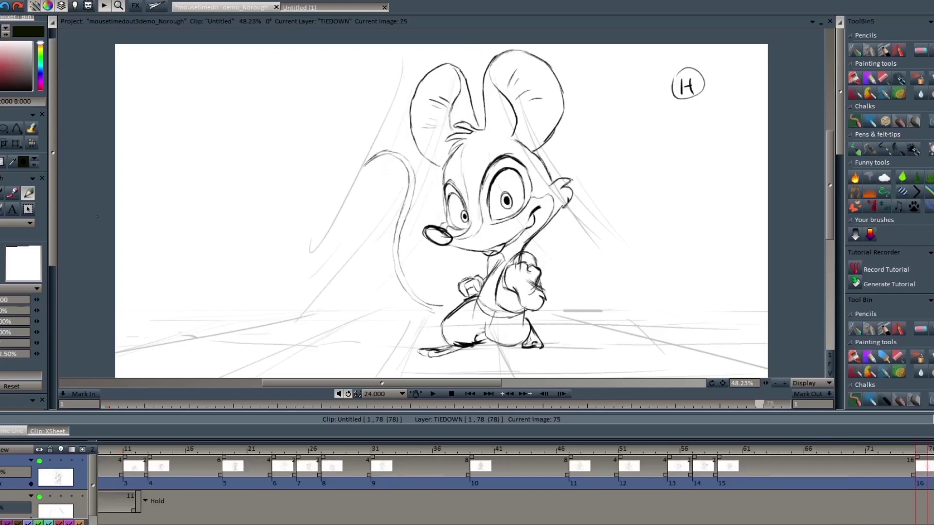
pyautogui.press('Right')
pyautogui.press('Left')
pyautogui.press('Left')
pyautogui.press('Right')
pyautogui.press('Left')
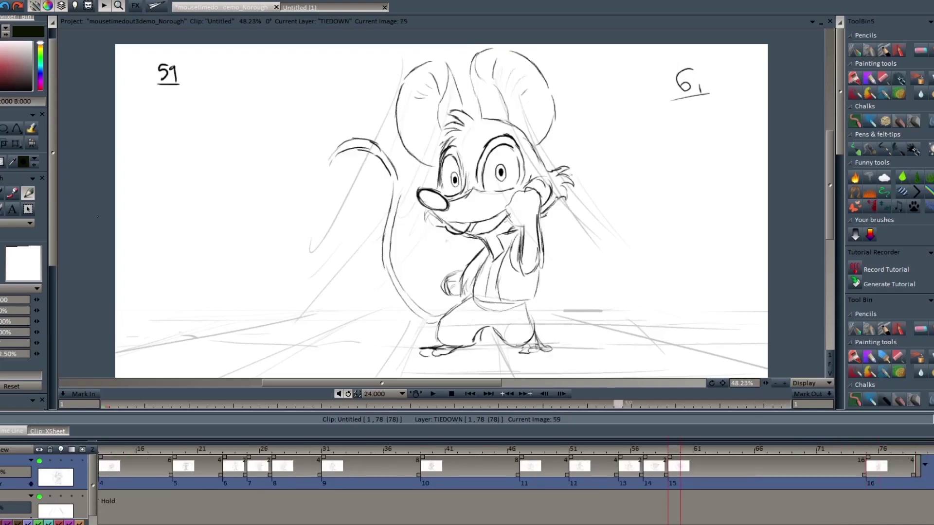
pyautogui.press('Right')
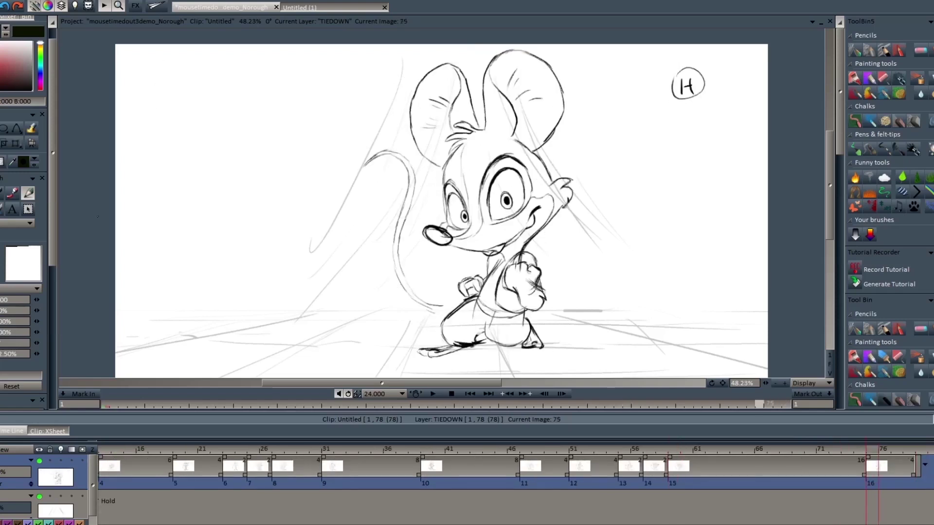
pyautogui.press('Left')
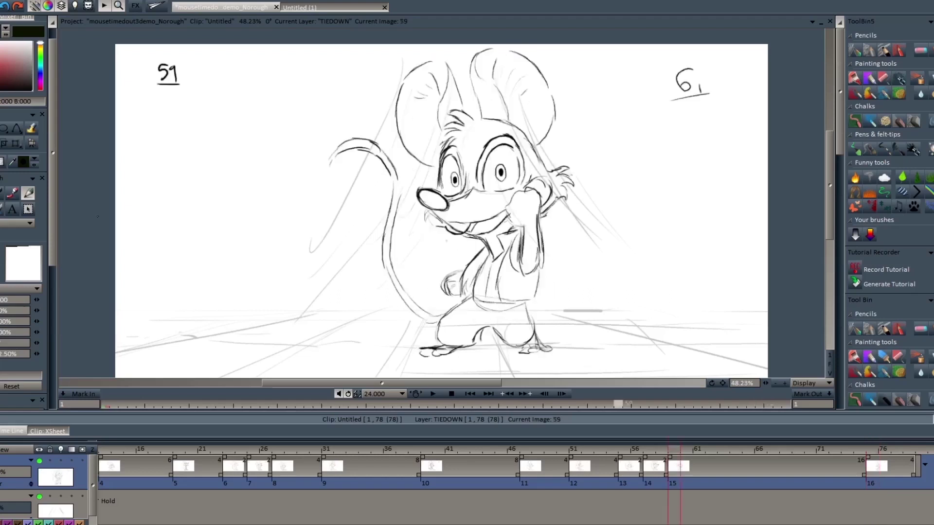
pyautogui.press('Right')
pyautogui.press('Left')
pyautogui.press('Left')
pyautogui.press('Right')
pyautogui.press('Right')
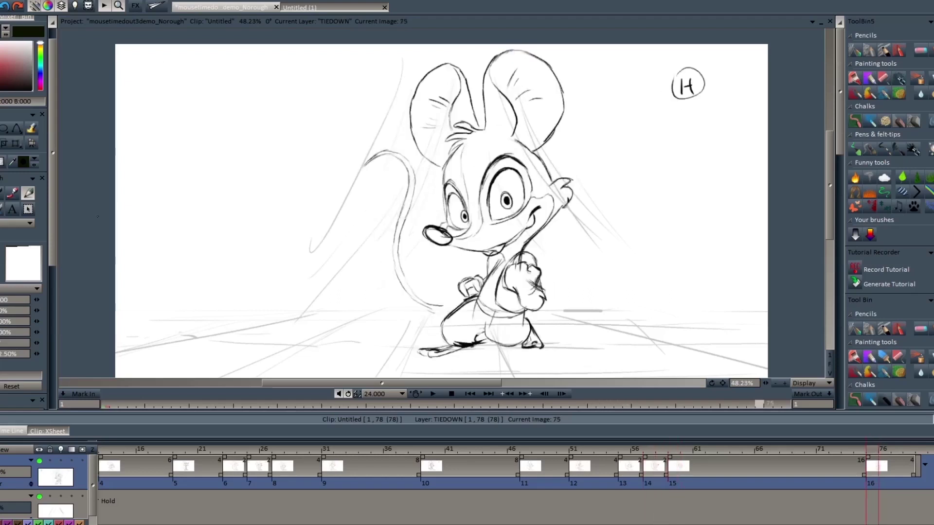
pyautogui.moveTo(161, 71)
pyautogui.mouseDown()
pyautogui.moveTo(178, 83)
pyautogui.moveTo(166, 59)
pyautogui.mouseUp()
# Step: Step back through all the numbered drawings from H to A to review their frame numbers
pyautogui.press('Left')
pyautogui.press('Left')
pyautogui.press('Left')
pyautogui.press('Left')
pyautogui.press('Left')
pyautogui.press('Left')
pyautogui.press('Left')
pyautogui.press('Left')
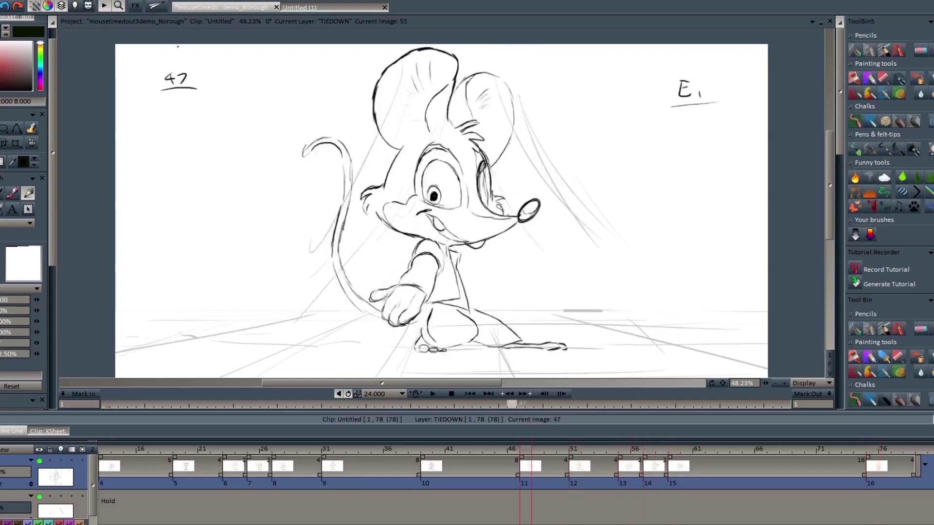
pyautogui.press('Left')
pyautogui.press('Left')
pyautogui.press('Left')
pyautogui.press('Left')
pyautogui.press('Left')
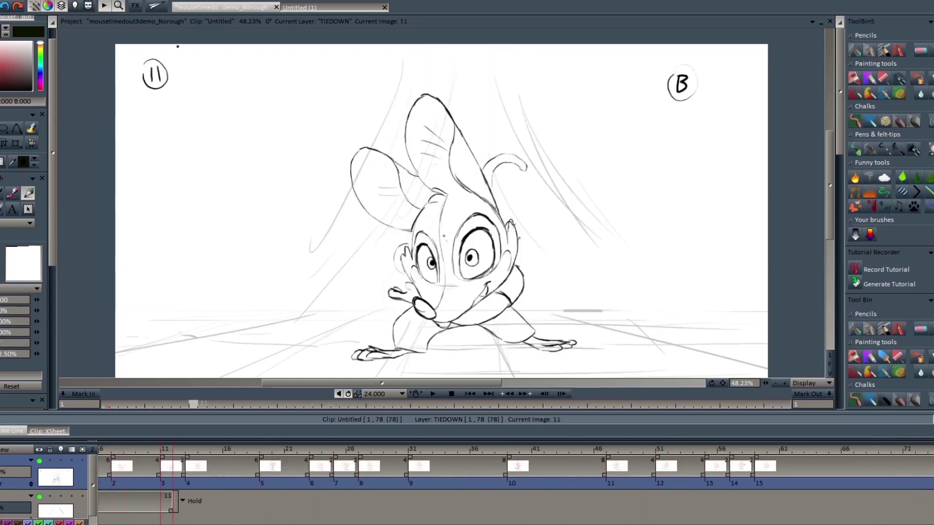
pyautogui.press('Left')
pyautogui.press('Left')
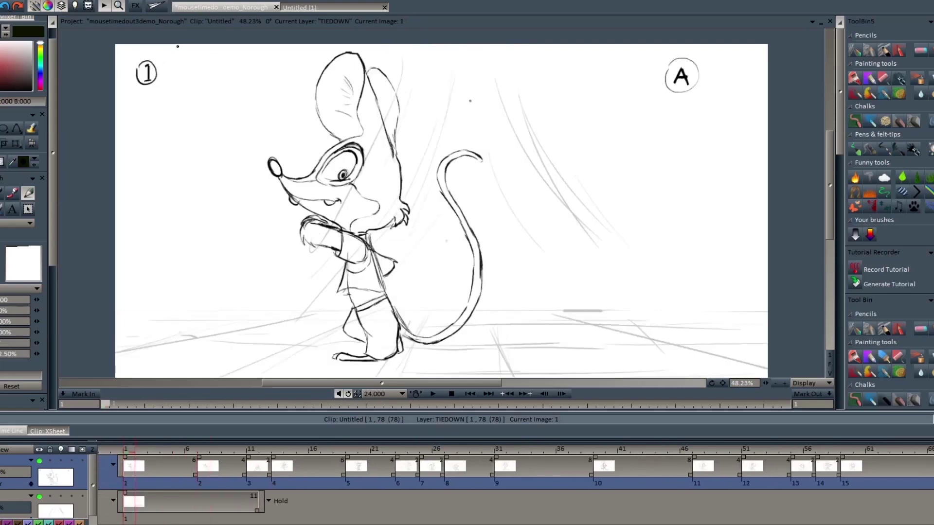
# Step: Flip repeatedly through drawings A, A1 and B to examine how the opening poses follow each other
pyautogui.press('Right')
pyautogui.press('Right')
pyautogui.press('Left')
pyautogui.press('Left')
pyautogui.press('Right')
pyautogui.press('Left')
pyautogui.press('Right')
pyautogui.press('Left')
pyautogui.press('Right')
pyautogui.press('Right')
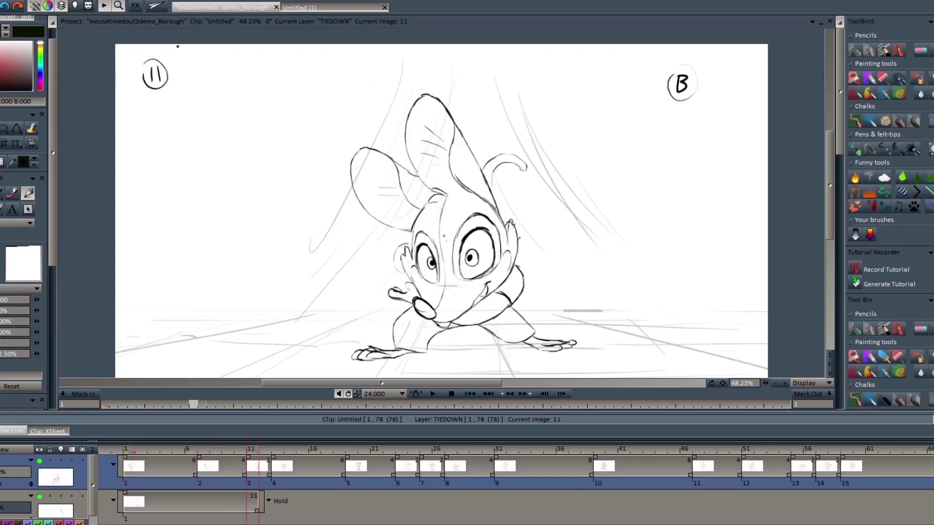
pyautogui.press('Left')
pyautogui.press('Left')
pyautogui.press('Right')
pyautogui.press('Right')
pyautogui.press('Left')
pyautogui.press('Left')
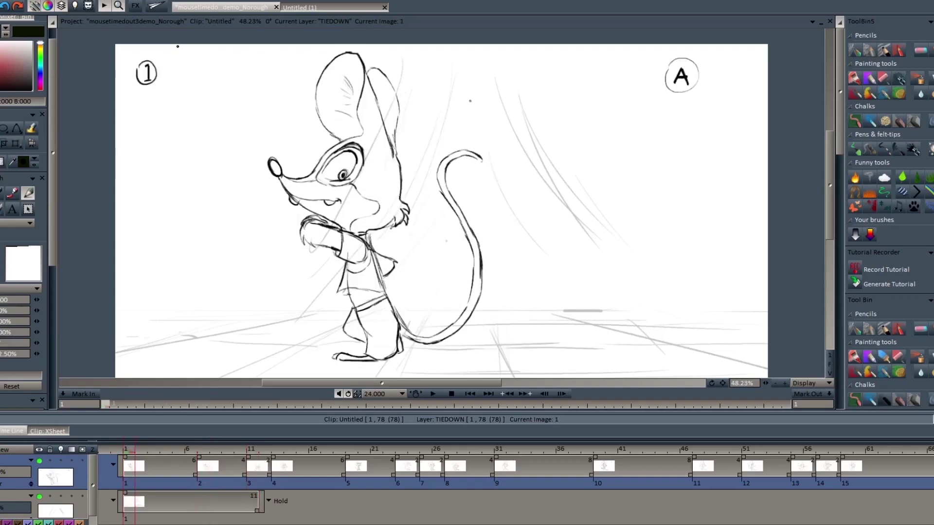
# Step: Flip back and forth between drawings A and A1 to study the movement and spacing between them
pyautogui.press('Right')
pyautogui.press('Left')
pyautogui.press('Right')
pyautogui.press('Left')
pyautogui.press('Right')
pyautogui.press('Left')
pyautogui.press('Right')
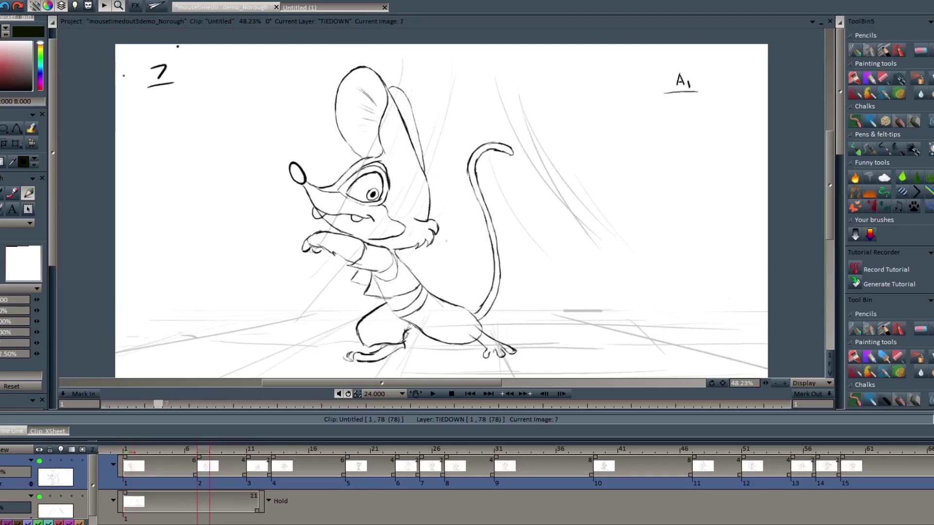
pyautogui.press('Left')
pyautogui.press('Left')
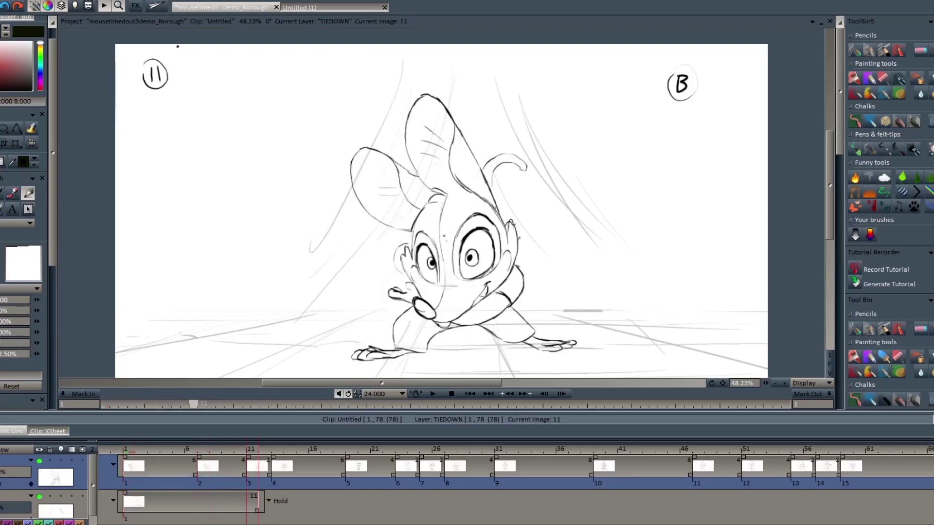
pyautogui.press('Right')
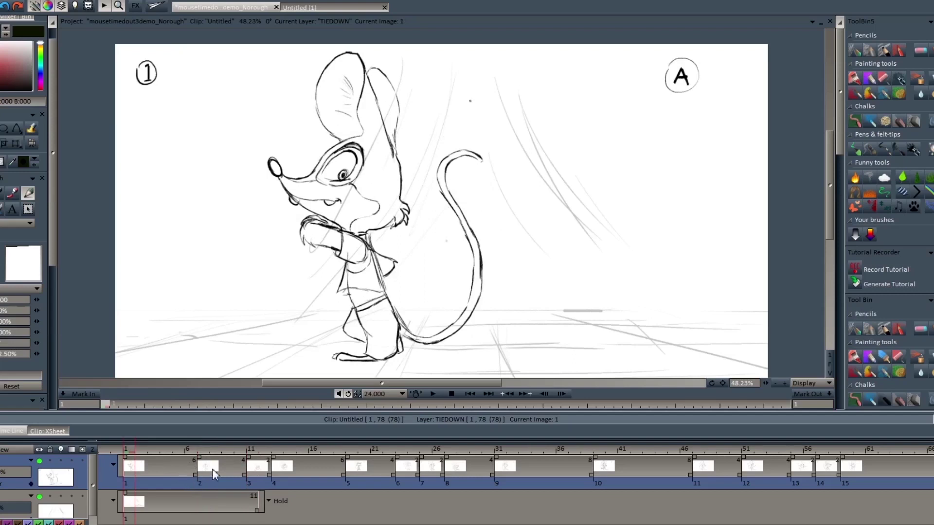
pyautogui.press('Right')
pyautogui.press('Left')
pyautogui.press('Right')
pyautogui.press('Left')
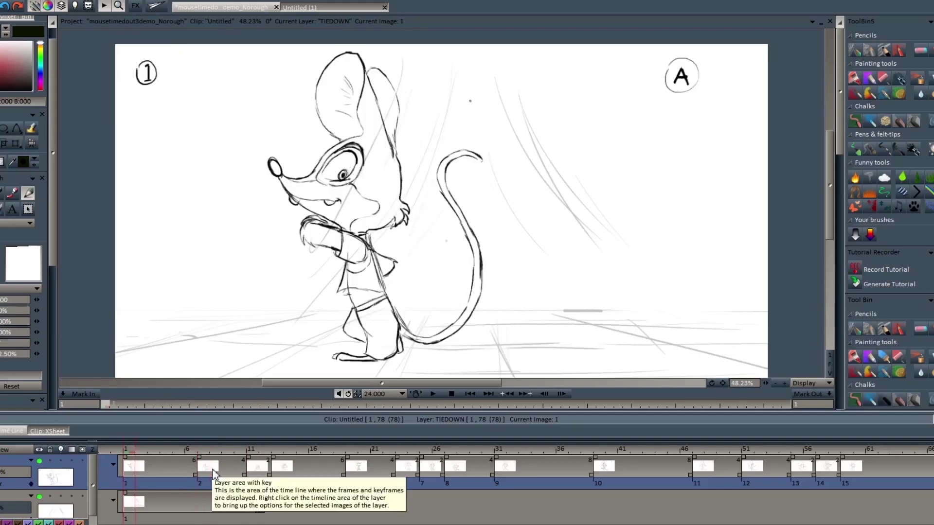
# Step: Compare drawings A and A1 once more to judge how the inbetweens between them should be spaced
pyautogui.press('Right')
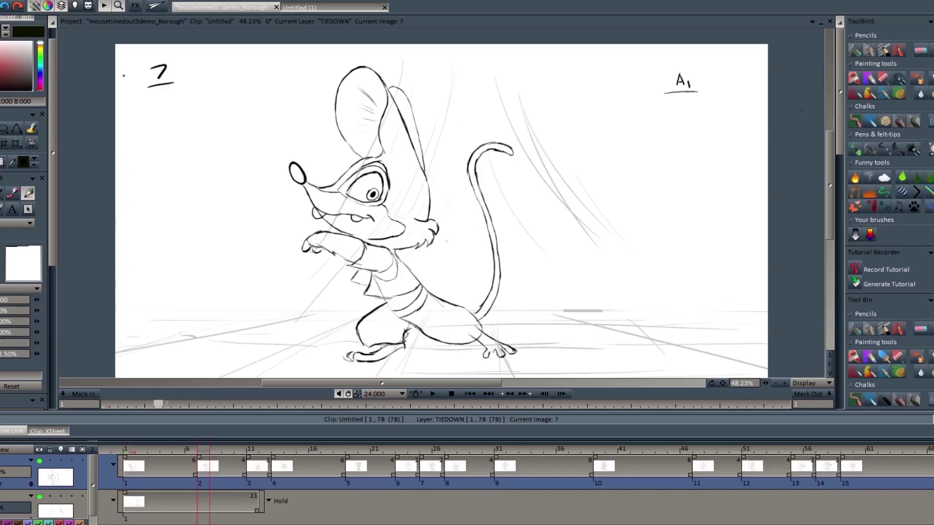
pyautogui.press('Left')
pyautogui.press('Right')
pyautogui.press('Left')
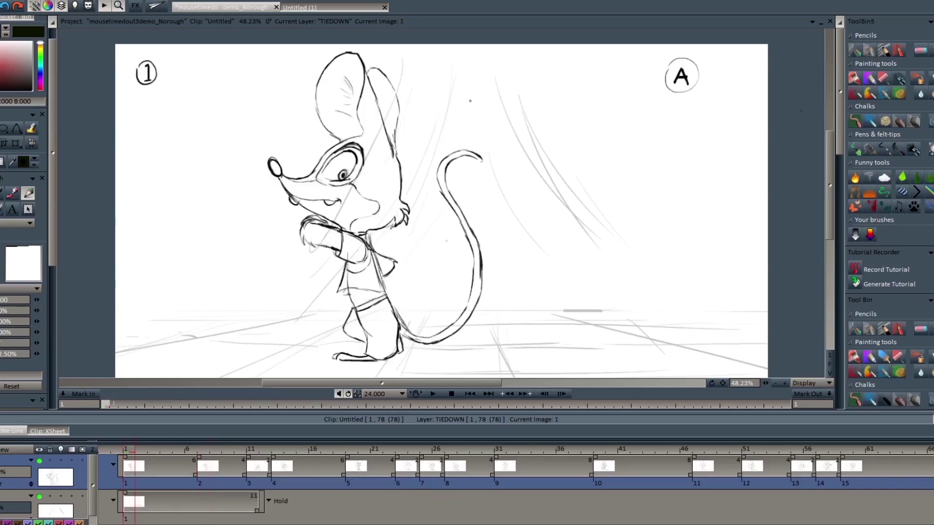
pyautogui.press('Right')
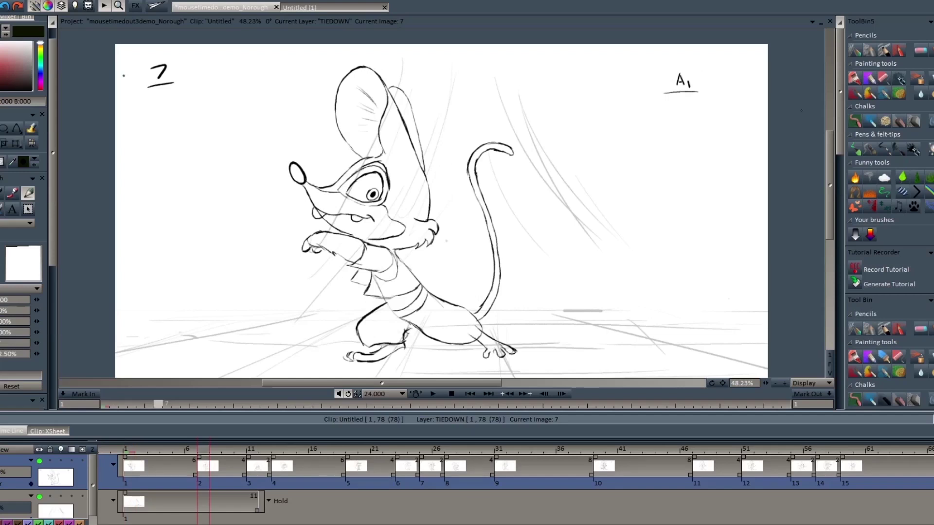
pyautogui.press('Left')
pyautogui.press('Right')
pyautogui.press('Left')
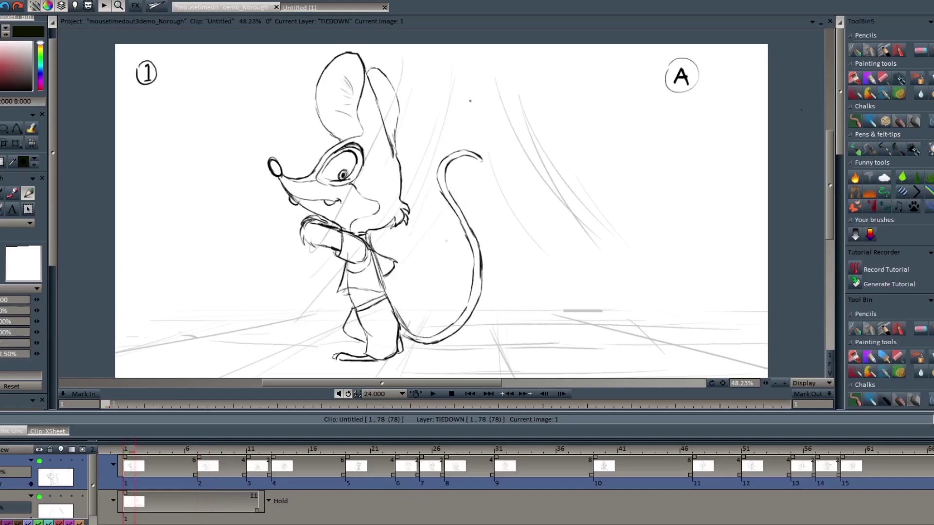
# Step: Handwrite a timing chart on drawing A running from 1 down to 7, with ticks labelled 5 and 3 above it
pyautogui.moveTo(153, 87)
pyautogui.mouseDown()
pyautogui.moveTo(159, 181)
pyautogui.moveTo(183, 216)
pyautogui.mouseUp()
pyautogui.press('Right')
pyautogui.press('Left')
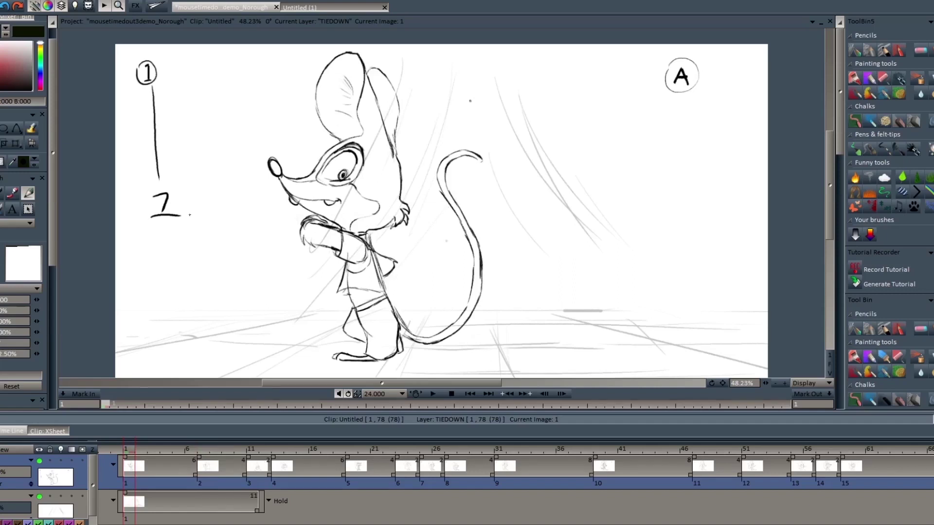
pyautogui.moveTo(148, 122); pyautogui.dragTo(173, 128)
pyautogui.moveTo(148, 98)
pyautogui.mouseDown()
pyautogui.moveTo(181, 91)
pyautogui.moveTo(172, 101)
pyautogui.mouseUp()
pyautogui.moveTo(137, 124); pyautogui.dragTo(169, 124)
pyautogui.moveTo(130, 86); pyautogui.dragTo(165, 83)
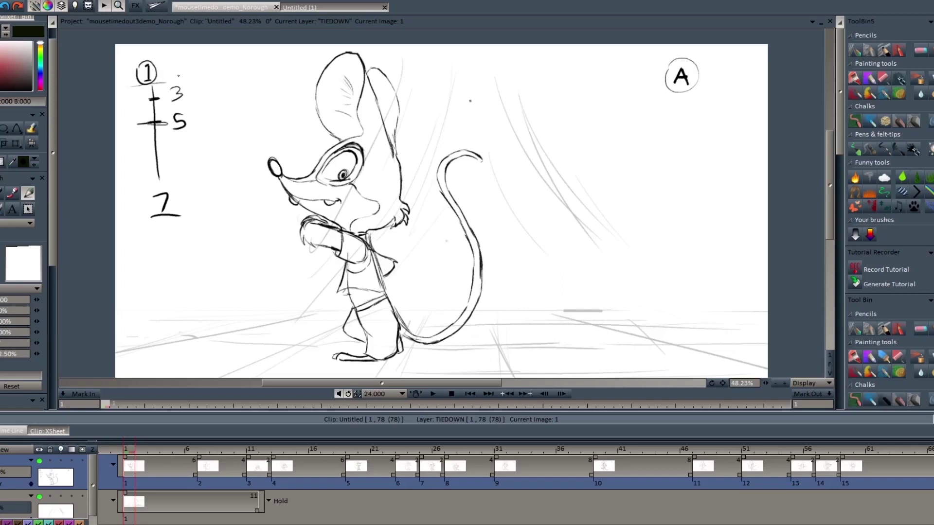
# Step: Finish drawing A's timing chart with an end line above 7 and bracket arcs marking 5 as the halfway drawing
pyautogui.moveTo(137, 185); pyautogui.dragTo(189, 179)
pyautogui.moveTo(193, 64)
pyautogui.mouseDown()
pyautogui.moveTo(219, 64)
pyautogui.moveTo(228, 102)
pyautogui.moveTo(208, 117)
pyautogui.moveTo(227, 117)
pyautogui.moveTo(236, 145)
pyautogui.moveTo(229, 187)
pyautogui.moveTo(187, 203)
pyautogui.mouseUp()
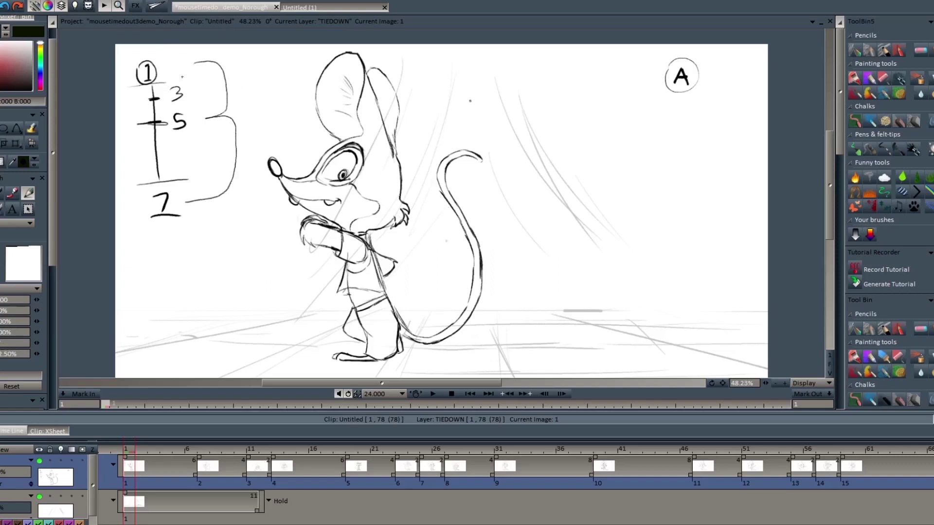
pyautogui.moveTo(208, 118)
pyautogui.mouseDown()
pyautogui.moveTo(203, 87)
pyautogui.moveTo(215, 67)
pyautogui.moveTo(188, 67)
pyautogui.mouseUp()
# Step: Flip through drawings A, A1 and B to study the movement that leads from A1 into B
pyautogui.press('Right')
pyautogui.press('Left')
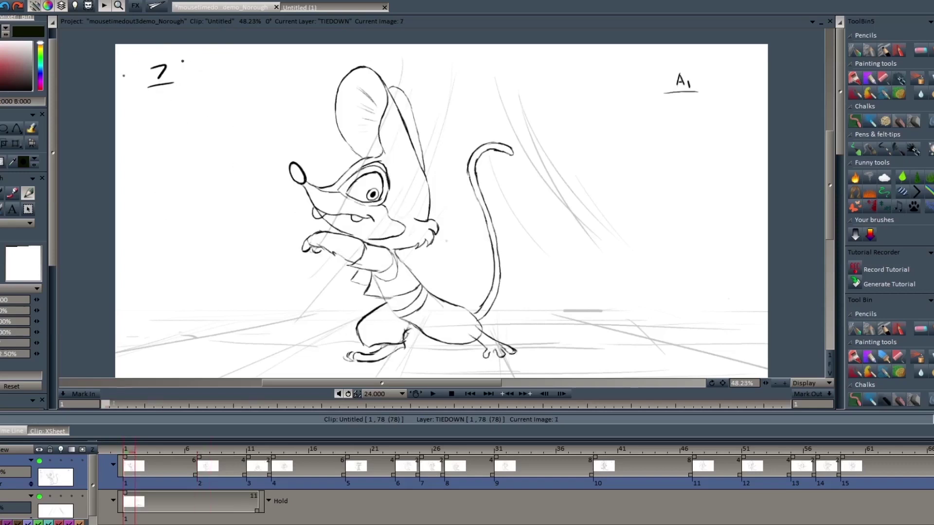
pyautogui.press('Right')
pyautogui.press('Right')
pyautogui.press('Left')
pyautogui.press('Left')
pyautogui.press('Left')
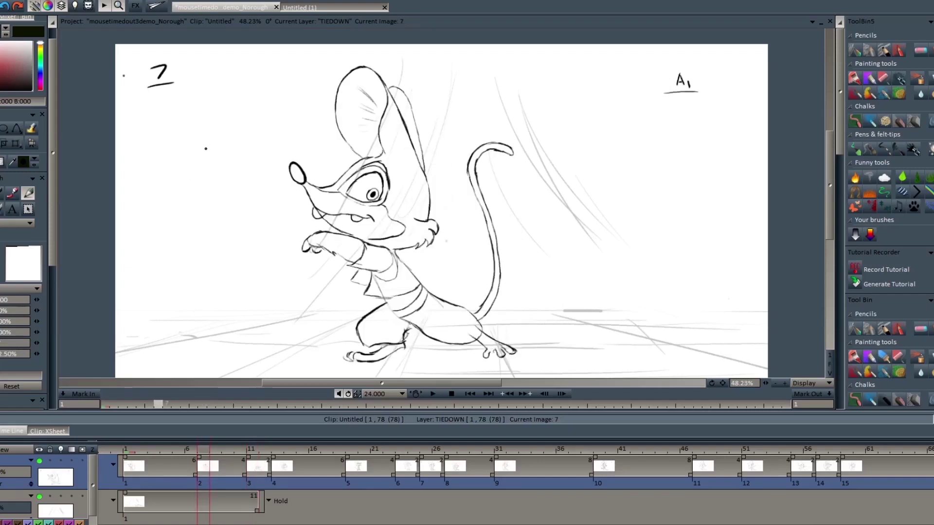
# Step: Handwrite a timing chart on drawing A1 from 7 to a circled 11, with a bracketed halfway tick labelled 9
pyautogui.moveTo(163, 95)
pyautogui.mouseDown()
pyautogui.moveTo(167, 222)
pyautogui.moveTo(177, 221)
pyautogui.moveTo(155, 214)
pyautogui.mouseUp()
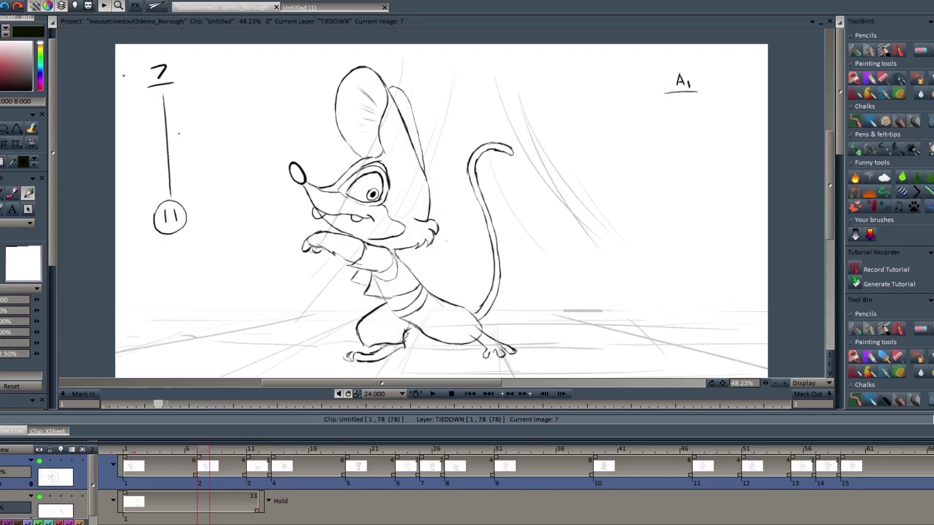
pyautogui.press('Right')
pyautogui.press('Left')
pyautogui.moveTo(158, 144)
pyautogui.mouseDown()
pyautogui.moveTo(195, 133)
pyautogui.moveTo(202, 151)
pyautogui.mouseUp()
pyautogui.moveTo(165, 197); pyautogui.dragTo(182, 196)
pyautogui.moveTo(186, 68)
pyautogui.mouseDown()
pyautogui.moveTo(223, 103)
pyautogui.moveTo(237, 185)
pyautogui.moveTo(203, 204)
pyautogui.mouseUp()
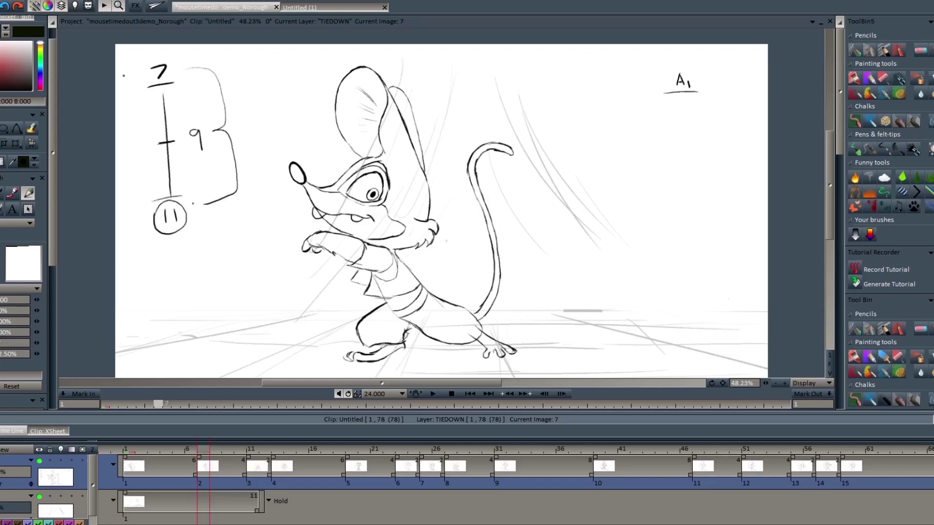
# Step: Review the opening poses again by flipping through drawings A, A1 and B
pyautogui.press('Left')
pyautogui.press('Right')
pyautogui.press('Right')
pyautogui.press('Left')
pyautogui.press('Left')
pyautogui.press('Right')
pyautogui.press('Right')
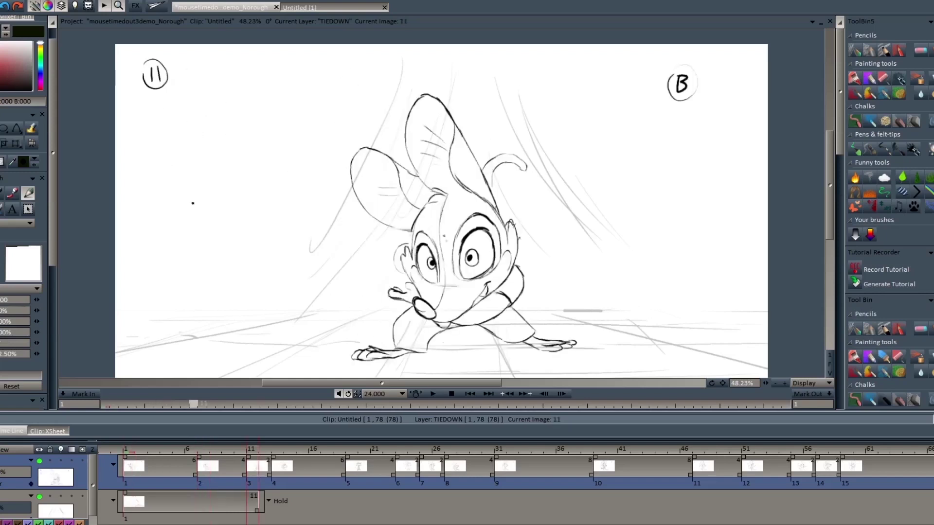
# Step: Flip back and forth between drawings B and B1 to examine the spacing between them
pyautogui.press('Right')
pyautogui.press('Left')
pyautogui.press('Right')
pyautogui.press('Left')
pyautogui.press('Right')
pyautogui.press('Left')
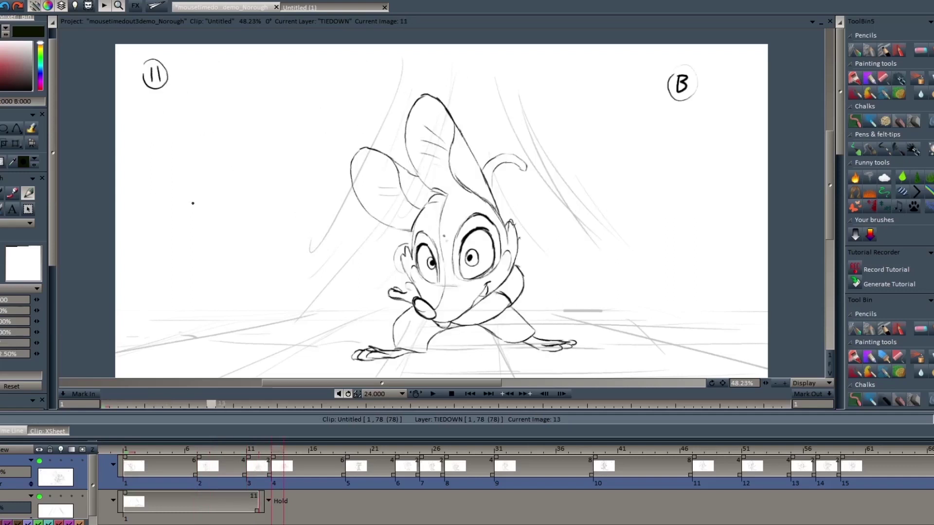
pyautogui.press('Right')
pyautogui.press('Left')
pyautogui.press('Right')
pyautogui.press('Left')
pyautogui.press('Right')
pyautogui.press('Left')
pyautogui.press('Right')
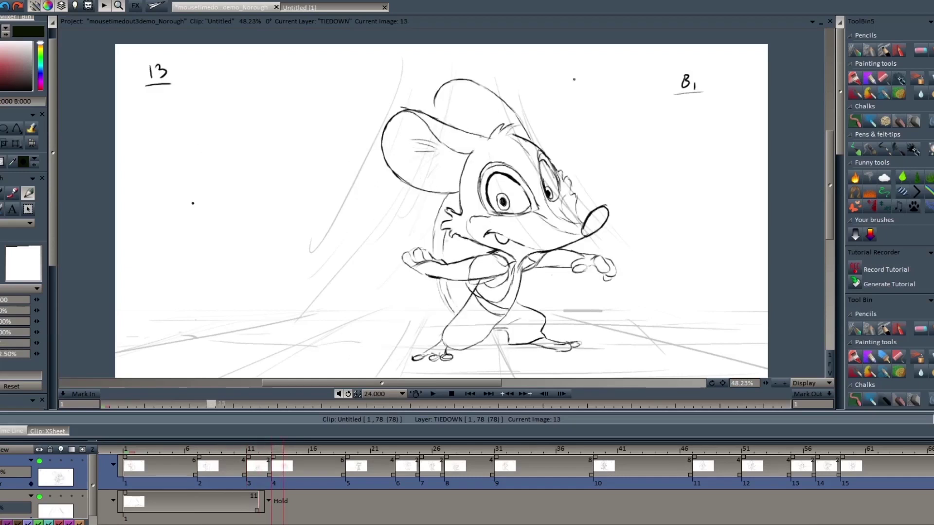
pyautogui.press('Left')
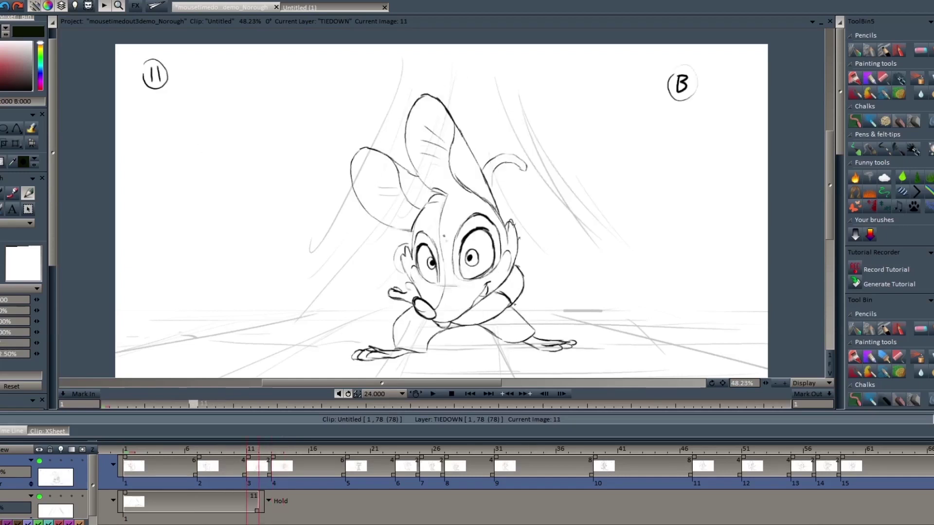
pyautogui.press('Right')
pyautogui.press('Left')
# Step: Handwrite a timing chart on drawing B from 11 to 13, with a bracketed halfway tick labelled 12
pyautogui.moveTo(161, 93); pyautogui.dragTo(172, 223)
pyautogui.moveTo(157, 137); pyautogui.dragTo(191, 140)
pyautogui.moveTo(184, 83)
pyautogui.mouseDown()
pyautogui.moveTo(210, 100)
pyautogui.moveTo(187, 219)
pyautogui.mouseUp()
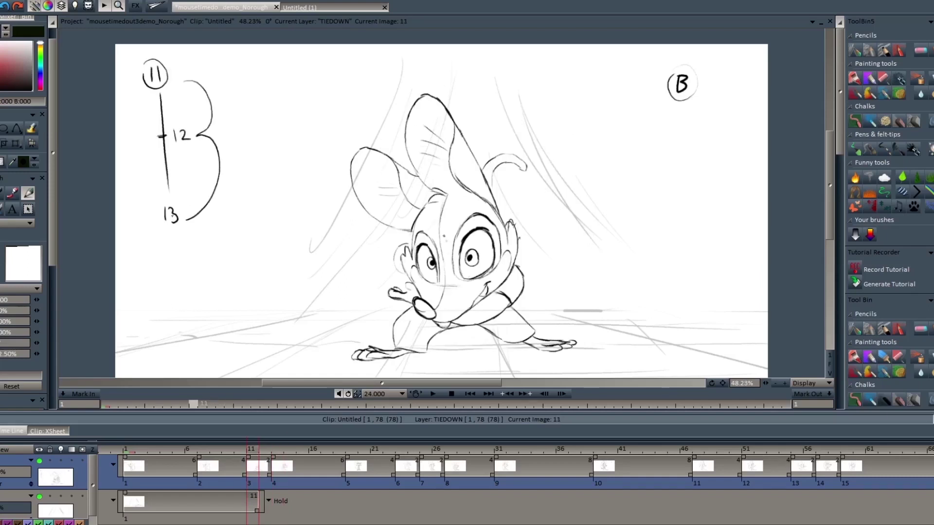
# Step: Flip repeatedly between drawings B1 and C to study the movement and spacing between them
pyautogui.press('Right')
pyautogui.press('Right')
pyautogui.press('Right')
pyautogui.press('Right')
pyautogui.press('Right')
pyautogui.press('Right')
pyautogui.press('Right')
pyautogui.press('Right')
pyautogui.press('Left')
pyautogui.press('Left')
pyautogui.press('Left')
pyautogui.press('Left')
pyautogui.press('Left')
pyautogui.press('Left')
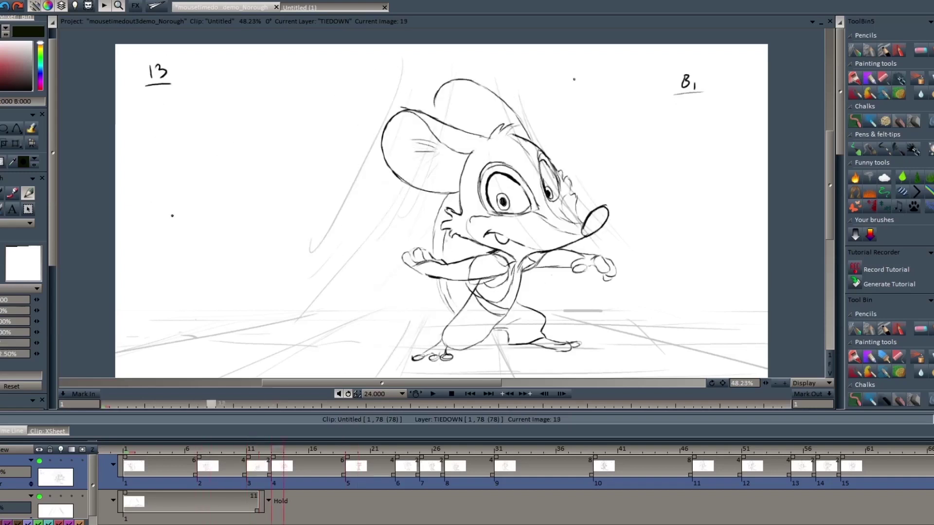
pyautogui.press('Right')
pyautogui.press('Right')
pyautogui.press('Right')
pyautogui.press('Right')
pyautogui.press('Right')
pyautogui.press('Right')
pyautogui.press('Left')
pyautogui.press('Left')
pyautogui.press('Left')
pyautogui.press('Left')
pyautogui.press('Left')
pyautogui.press('Left')
pyautogui.press('Right')
pyautogui.press('Right')
pyautogui.press('Right')
pyautogui.press('Right')
pyautogui.press('Right')
pyautogui.press('Right')
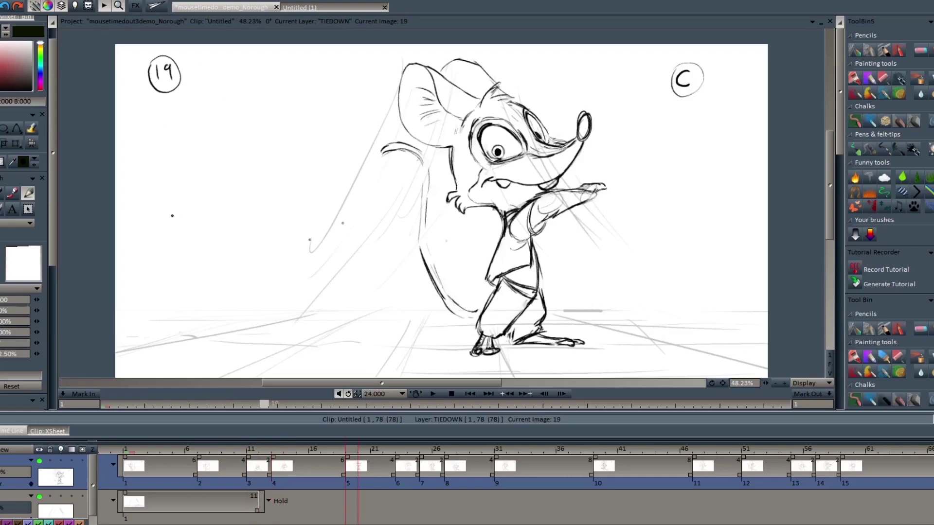
pyautogui.press('Left')
pyautogui.press('Left')
pyautogui.press('Left')
pyautogui.press('Left')
pyautogui.press('Left')
pyautogui.press('Left')
pyautogui.press('Right')
pyautogui.press('Right')
pyautogui.press('Right')
pyautogui.press('Right')
pyautogui.press('Right')
pyautogui.press('Right')
pyautogui.press('Left')
pyautogui.press('Left')
pyautogui.press('Left')
pyautogui.press('Left')
pyautogui.press('Left')
pyautogui.press('Left')
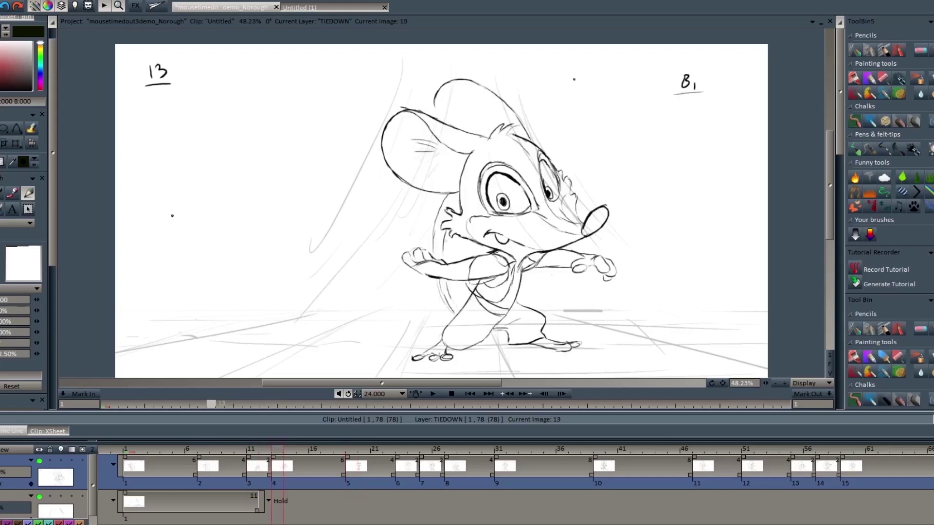
pyautogui.press('Right')
pyautogui.press('Right')
pyautogui.press('Right')
pyautogui.press('Right')
pyautogui.press('Right')
pyautogui.press('Right')
pyautogui.press('Left')
pyautogui.press('Left')
pyautogui.press('Left')
pyautogui.press('Left')
pyautogui.press('Left')
pyautogui.press('Left')
# Step: Flip through drawings B, B1 and C to compare how the poses follow each other
pyautogui.press('Left')
pyautogui.press('Right')
pyautogui.press('Right')
pyautogui.press('Left')
pyautogui.press('Right')
pyautogui.press('Left')
pyautogui.press('Right')
pyautogui.press('Right')
pyautogui.press('Right')
pyautogui.press('Right')
pyautogui.press('Right')
pyautogui.press('Right')
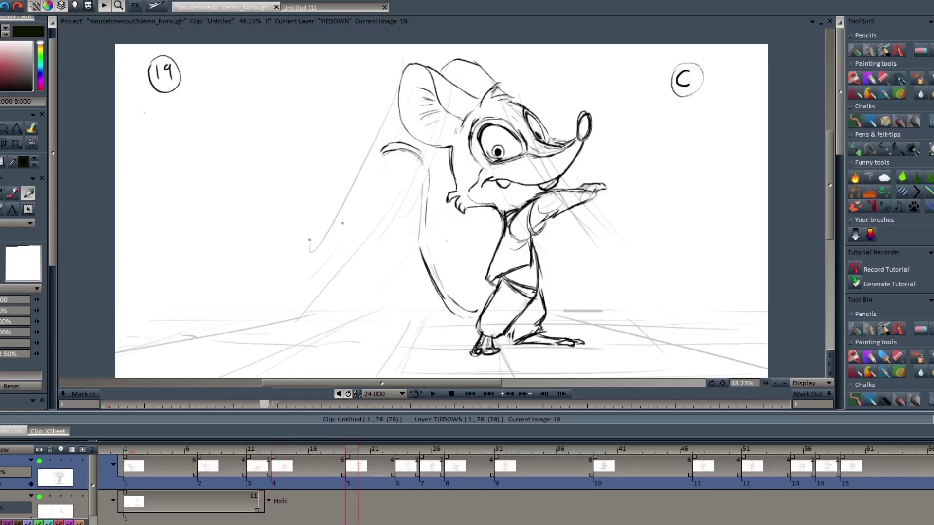
pyautogui.press('Left')
pyautogui.press('Left')
pyautogui.press('Left')
pyautogui.press('Left')
pyautogui.press('Left')
pyautogui.press('Left')
# Step: Draw a timing chart line on drawing B1 from 13 down to a circled 19, comparing the pose with drawing C
pyautogui.moveTo(160, 93)
pyautogui.mouseDown()
pyautogui.moveTo(167, 225)
pyautogui.moveTo(158, 252)
pyautogui.moveTo(167, 256)
pyautogui.moveTo(151, 228)
pyautogui.mouseUp()
pyautogui.press('Right')
pyautogui.press('Right')
pyautogui.press('Right')
pyautogui.press('Right')
pyautogui.press('Right')
pyautogui.press('Right')
pyautogui.press('Left')
pyautogui.press('Left')
pyautogui.press('Left')
pyautogui.press('Left')
pyautogui.press('Left')
pyautogui.press('Left')
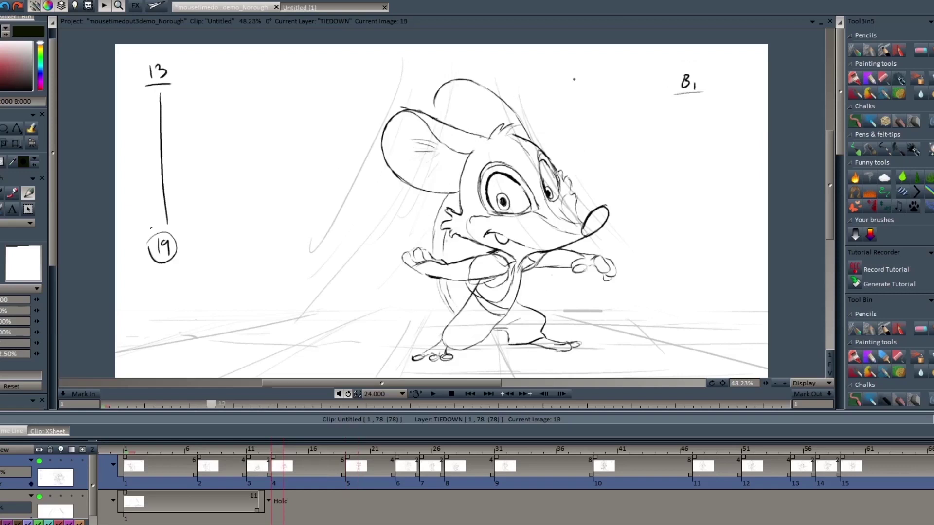
# Step: Add a halfway tick labelled 15 to drawing B1's timing chart, with bracket arcs spanning 13 to 19
pyautogui.moveTo(148, 146); pyautogui.dragTo(173, 144)
pyautogui.moveTo(182, 132); pyautogui.dragTo(188, 147)
pyautogui.moveTo(185, 71)
pyautogui.mouseDown()
pyautogui.moveTo(216, 87)
pyautogui.moveTo(225, 228)
pyautogui.moveTo(192, 251)
pyautogui.mouseUp()
# Step: Add a tick labelled 17 to drawing B1's timing chart, with smaller bracket arcs placing it halfway between 15 and 19
pyautogui.moveTo(160, 192); pyautogui.dragTo(173, 188)
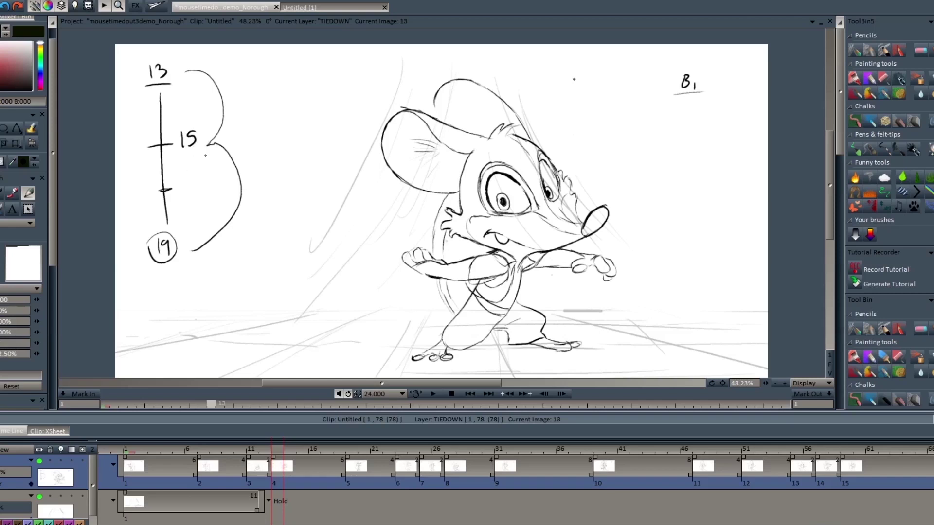
pyautogui.moveTo(151, 192); pyautogui.dragTo(166, 189)
pyautogui.moveTo(185, 179); pyautogui.dragTo(192, 191)
pyautogui.moveTo(147, 161)
pyautogui.mouseDown()
pyautogui.moveTo(127, 184)
pyautogui.moveTo(149, 239)
pyautogui.mouseUp()
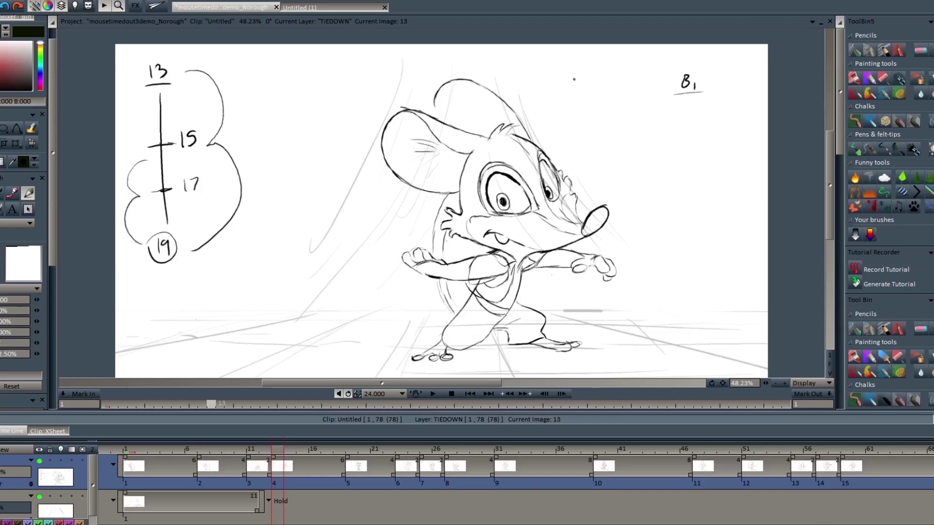
pyautogui.moveTo(153, 144); pyautogui.dragTo(168, 143)
pyautogui.press('Left')
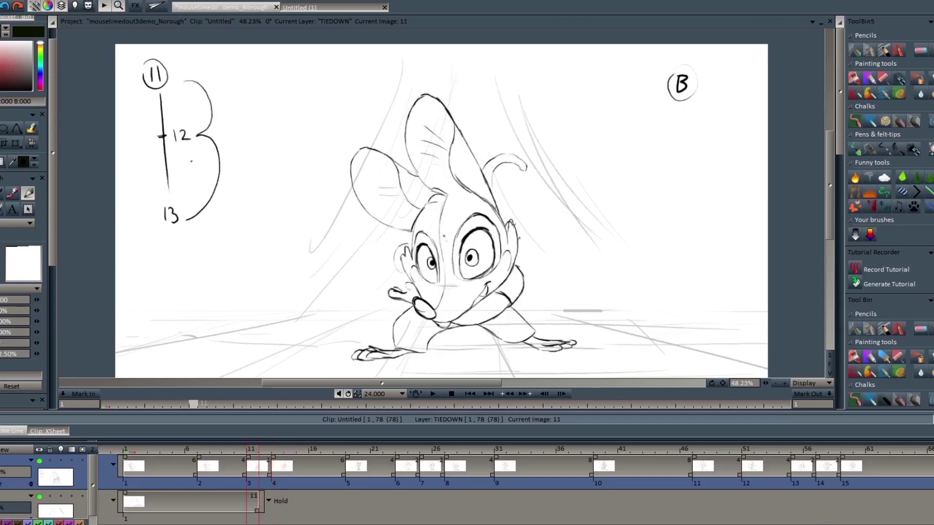
# Step: Flip through drawings B, B1, C, C1 and D to compare how the poses follow each other
pyautogui.press('Right')
pyautogui.press('Right')
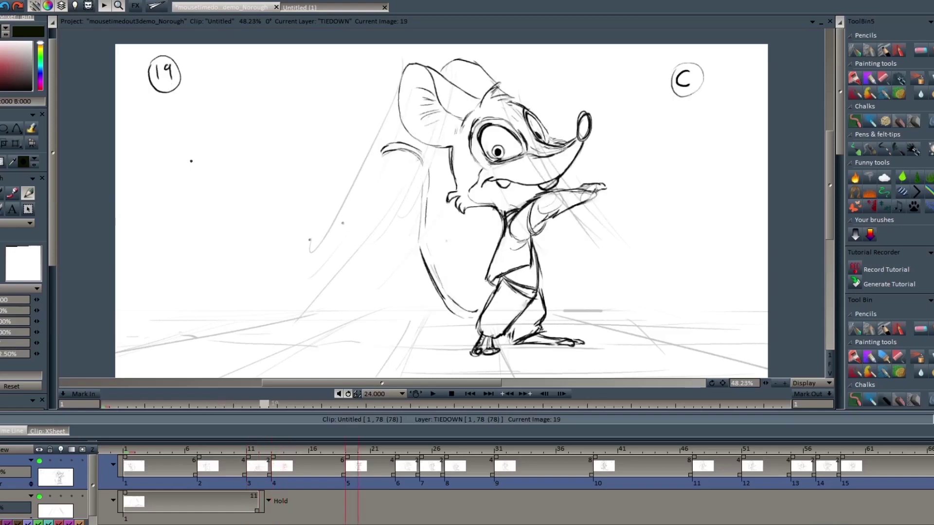
pyautogui.press('Left')
pyautogui.press('Right')
pyautogui.press('Right')
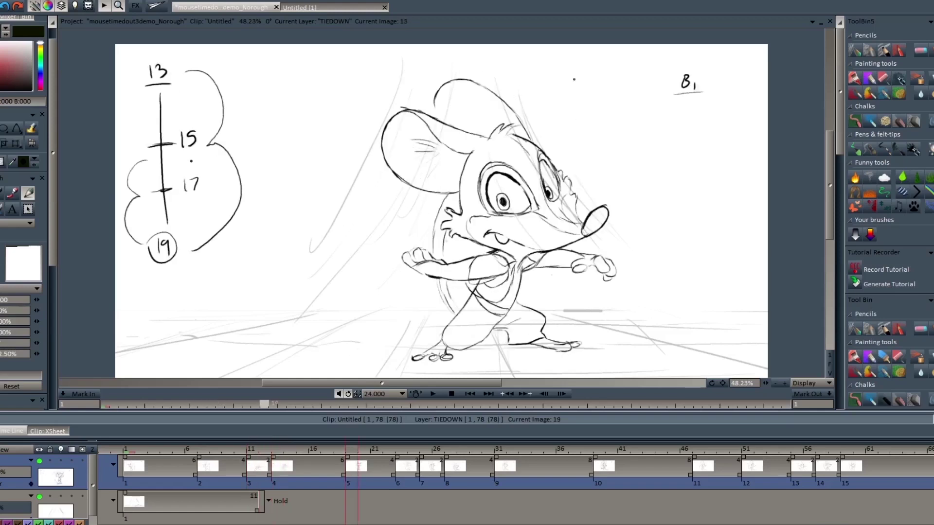
pyautogui.press('Left')
pyautogui.press('Right')
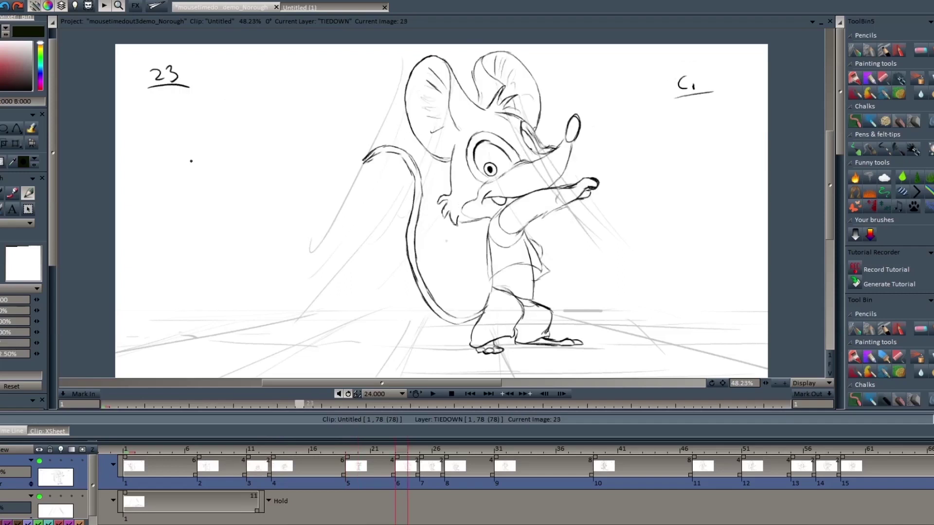
pyautogui.press('Left')
pyautogui.press('Right')
pyautogui.press('Left')
pyautogui.press('Right')
pyautogui.press('Right')
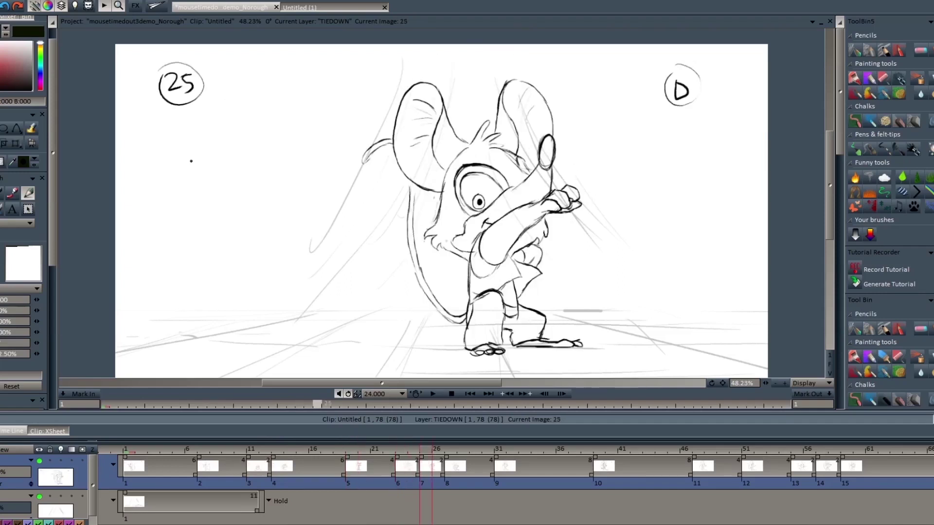
pyautogui.press('Left')
pyautogui.press('Left')
pyautogui.press('Right')
pyautogui.press('Right')
pyautogui.press('Left')
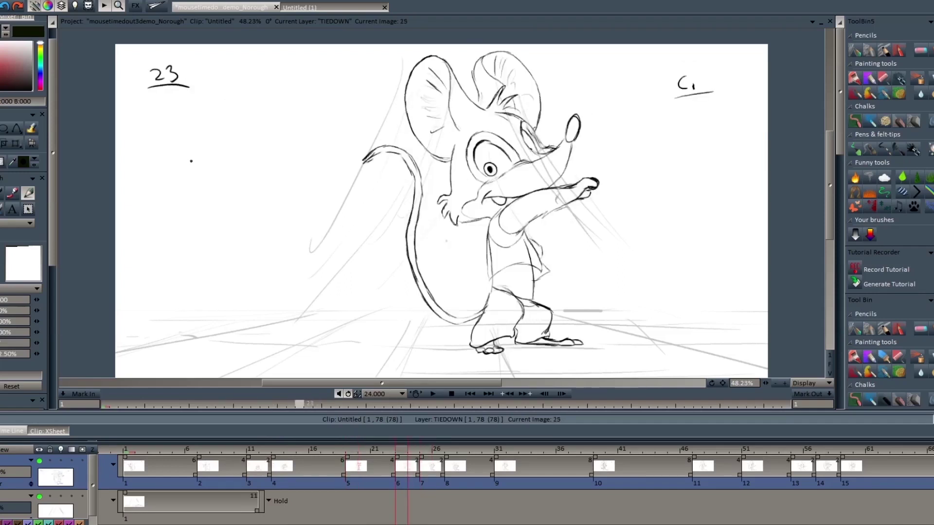
# Step: Draw a timing chart line on drawing C from the circled 19 down to an underlined 23
pyautogui.press('Left')
pyautogui.moveTo(163, 100)
pyautogui.mouseDown()
pyautogui.moveTo(161, 241)
pyautogui.moveTo(182, 247)
pyautogui.mouseUp()
pyautogui.press('Right')
pyautogui.press('Left')
# Step: Add a halfway tick labelled 21 to drawing C's timing chart, with two bracket arcs spanning 19 to 23
pyautogui.moveTo(156, 153); pyautogui.dragTo(189, 160)
pyautogui.moveTo(192, 143); pyautogui.dragTo(192, 163)
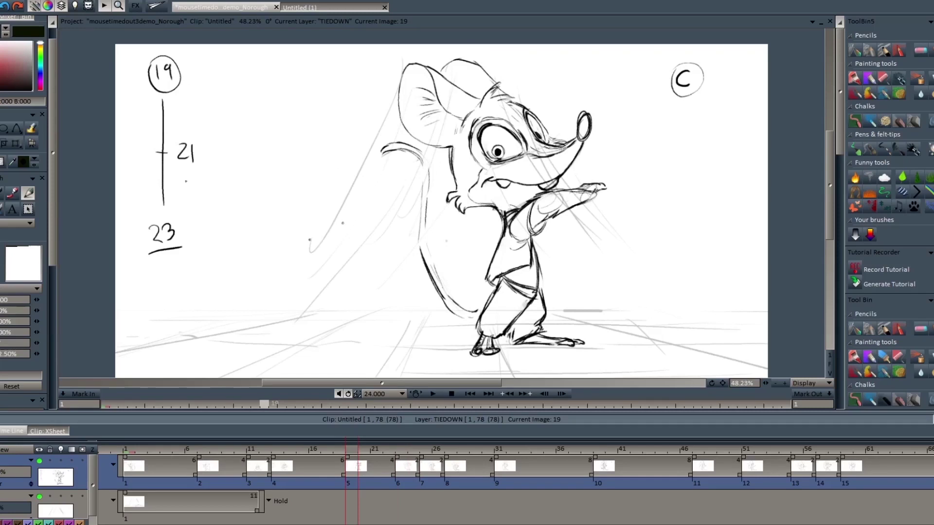
pyautogui.moveTo(206, 82); pyautogui.dragTo(211, 205)
# Step: Flip back and forth between drawings C, C1 and D to judge the spacing of the inbetween after C
pyautogui.press('Right')
pyautogui.press('Right')
pyautogui.press('Right')
pyautogui.press('Right')
pyautogui.press('Right')
pyautogui.press('Right')
pyautogui.press('Left')
pyautogui.press('Left')
pyautogui.press('Left')
pyautogui.press('Left')
pyautogui.press('Left')
pyautogui.press('Left')
pyautogui.press('Right')
pyautogui.press('Right')
pyautogui.press('Left')
pyautogui.press('Right')
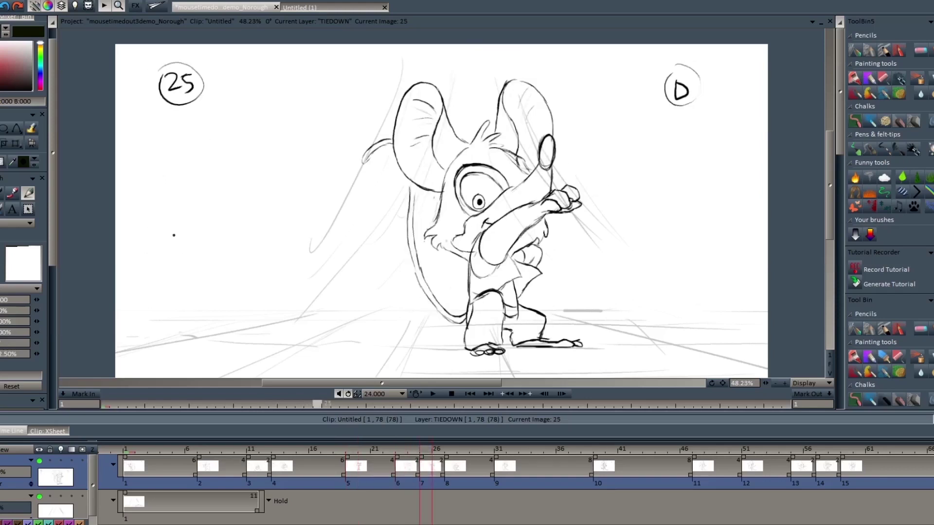
pyautogui.press('Left')
pyautogui.press('Left')
pyautogui.press('Right')
pyautogui.press('Right')
pyautogui.press('Left')
pyautogui.press('Left')
pyautogui.press('Right')
pyautogui.press('Left')
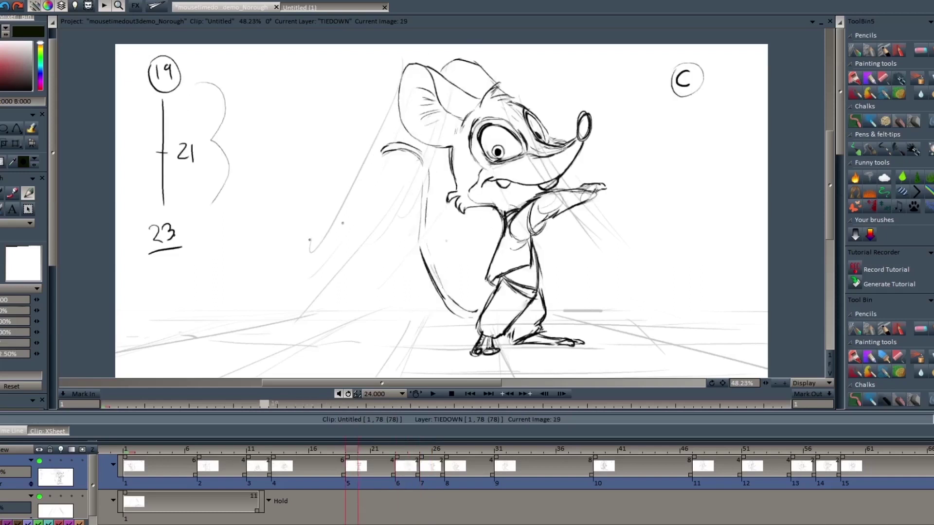
pyautogui.press('Right')
pyautogui.press('Left')
pyautogui.press('Left')
pyautogui.press('Right')
pyautogui.press('Right')
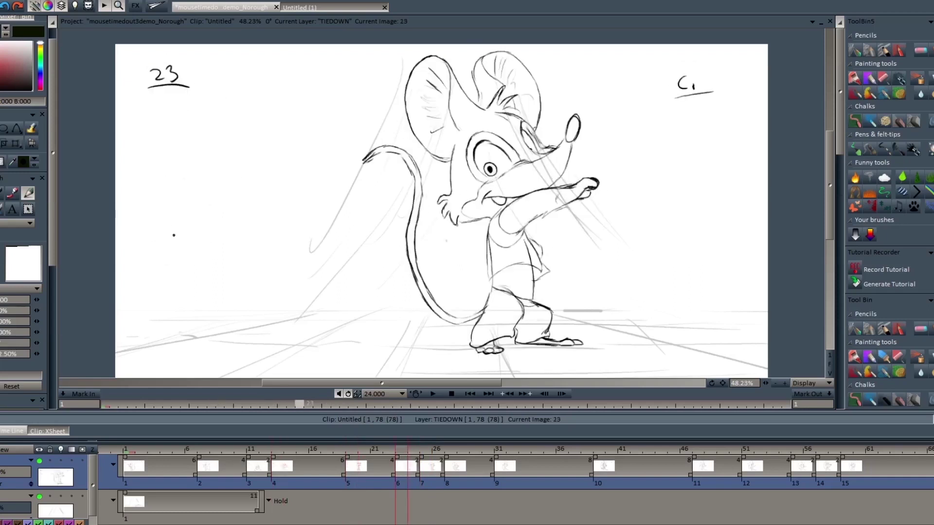
pyautogui.press('Left')
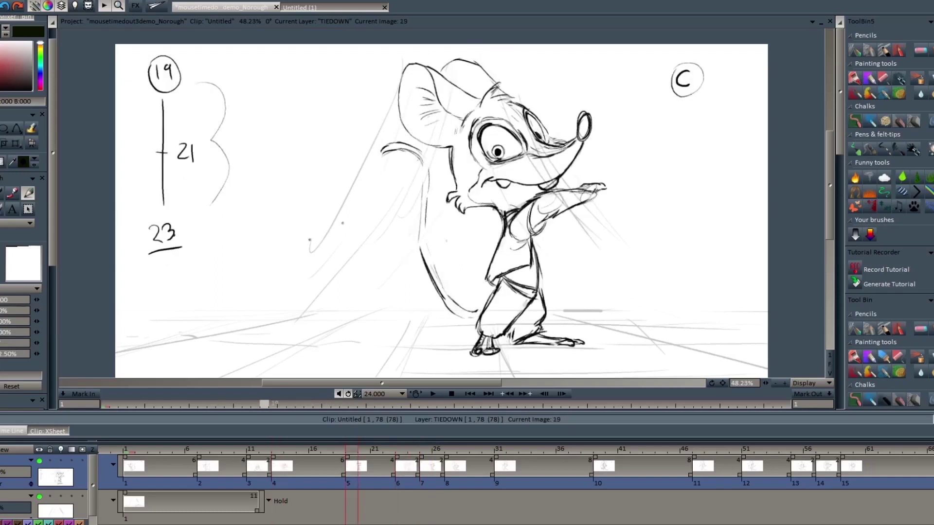
# Step: Replace the halfway 21 on drawing C's chart with a tick labelled 21 one third of the way down, and draw three bracket arcs beside it
pyautogui.press('e')
pyautogui.moveTo(191, 144)
pyautogui.mouseDown()
pyautogui.moveTo(185, 180)
pyautogui.moveTo(207, 114)
pyautogui.moveTo(228, 87)
pyautogui.moveTo(231, 115)
pyautogui.moveTo(191, 174)
pyautogui.moveTo(154, 149)
pyautogui.mouseUp()
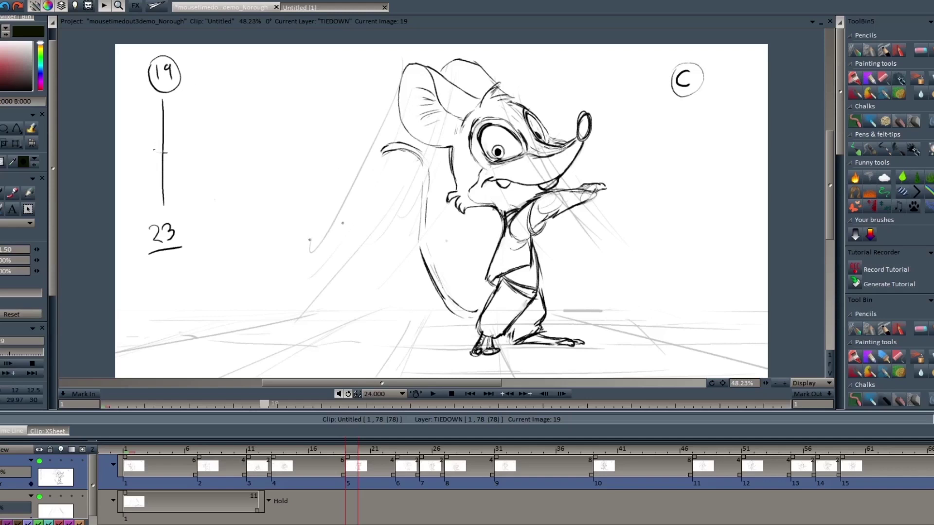
pyautogui.press('b')
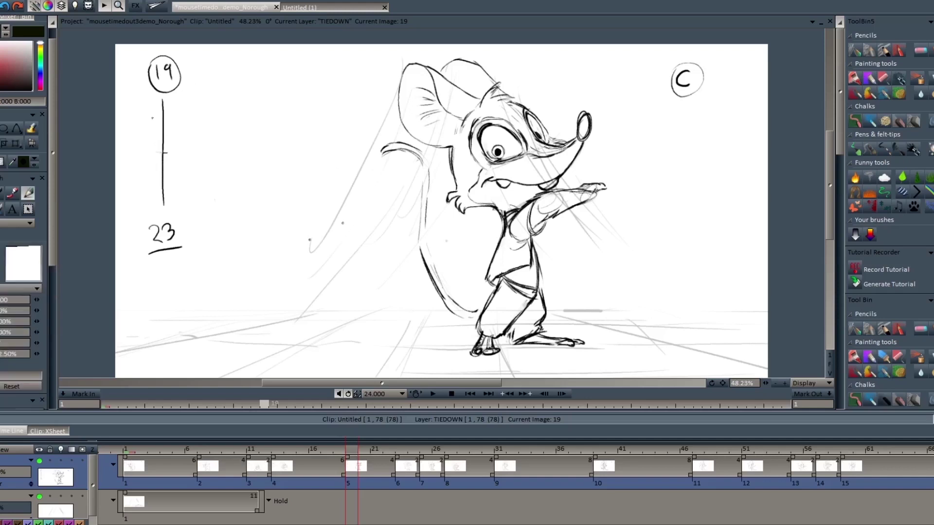
pyautogui.moveTo(157, 126); pyautogui.dragTo(193, 127)
pyautogui.moveTo(196, 113); pyautogui.dragTo(196, 127)
pyautogui.moveTo(195, 68)
pyautogui.mouseDown()
pyautogui.moveTo(232, 134)
pyautogui.moveTo(199, 213)
pyautogui.mouseUp()
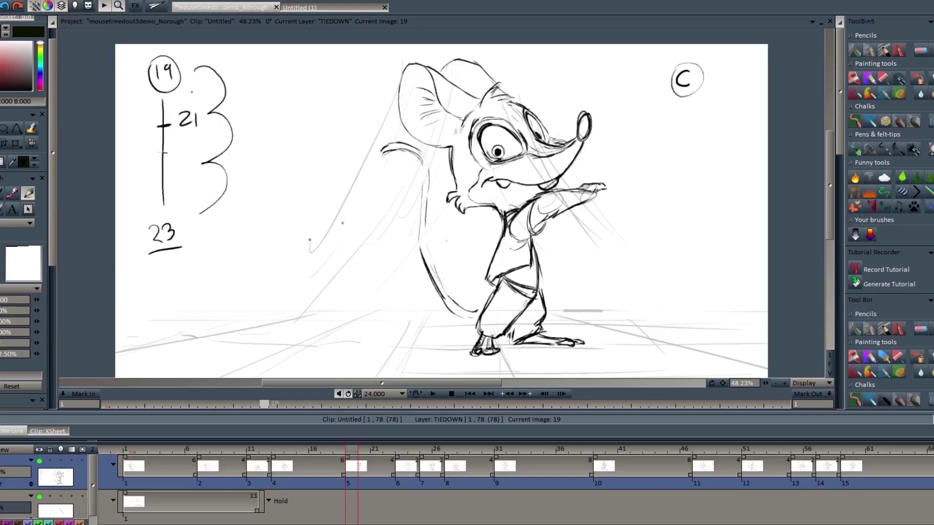
# Step: Flip between drawing C and its neighbouring poses to check the motion against the revised timing chart
pyautogui.press('Right')
pyautogui.press('Left')
pyautogui.press('Left')
pyautogui.press('Left')
pyautogui.press('Left')
pyautogui.press('Right')
pyautogui.press('Right')
pyautogui.press('Left')
pyautogui.press('Left')
pyautogui.press('Right')
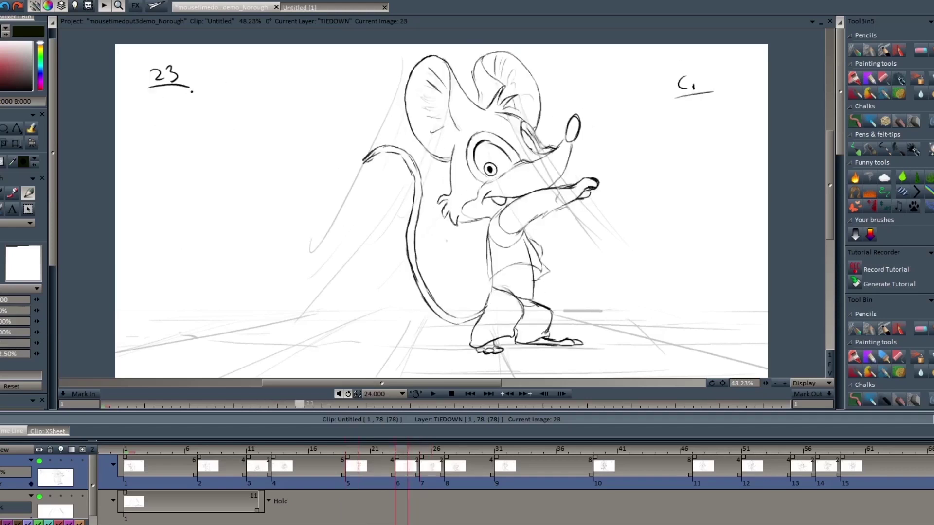
pyautogui.press('Right')
pyautogui.press('Right')
pyautogui.press('Left')
pyautogui.press('Left')
pyautogui.press('Right')
pyautogui.press('Right')
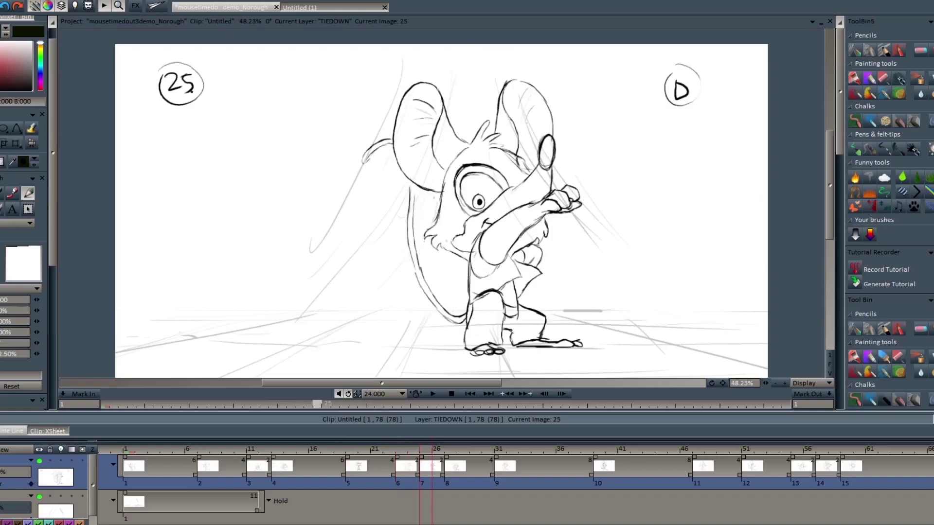
pyautogui.press('Left')
pyautogui.press('Left')
pyautogui.press('Right')
pyautogui.press('Right')
pyautogui.press('Right')
pyautogui.press('Right')
pyautogui.press('Left')
pyautogui.press('Left')
pyautogui.press('Left')
pyautogui.press('Left')
pyautogui.press('Left')
pyautogui.press('Left')
pyautogui.press('Left')
pyautogui.press('Left')
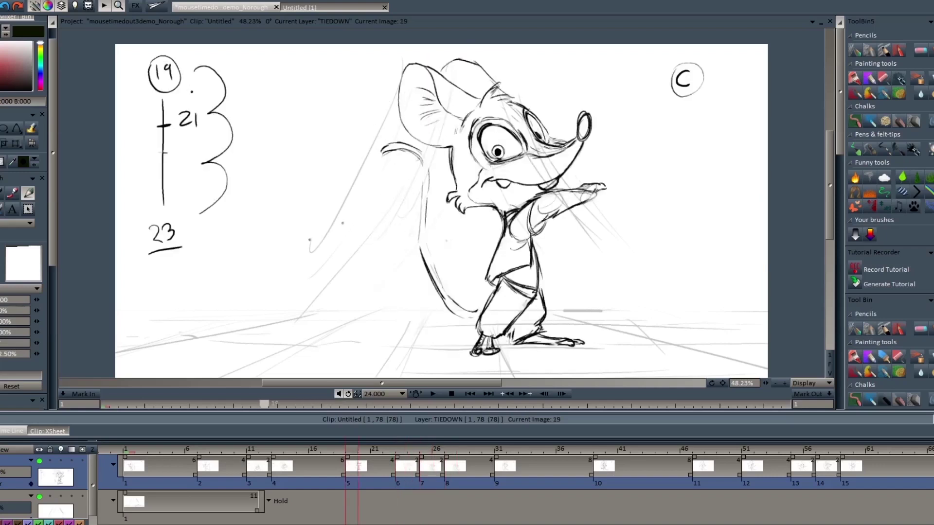
pyautogui.press('Right')
pyautogui.press('Right')
pyautogui.press('Right')
pyautogui.press('Right')
pyautogui.press('Right')
pyautogui.press('Right')
pyautogui.press('Left')
pyautogui.press('Left')
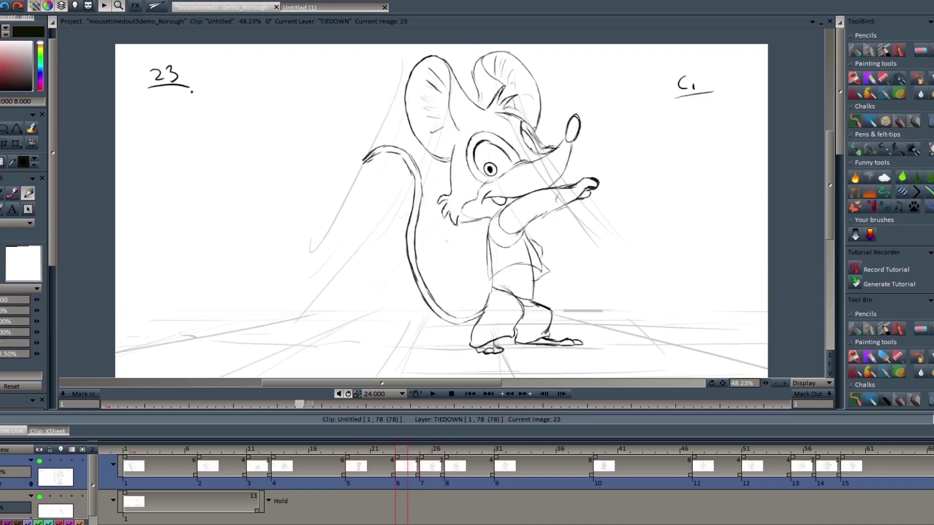
pyautogui.press('Right')
pyautogui.press('Right')
pyautogui.press('Left')
pyautogui.press('Left')
pyautogui.press('Left')
pyautogui.press('Left')
pyautogui.press('Left')
pyautogui.press('Left')
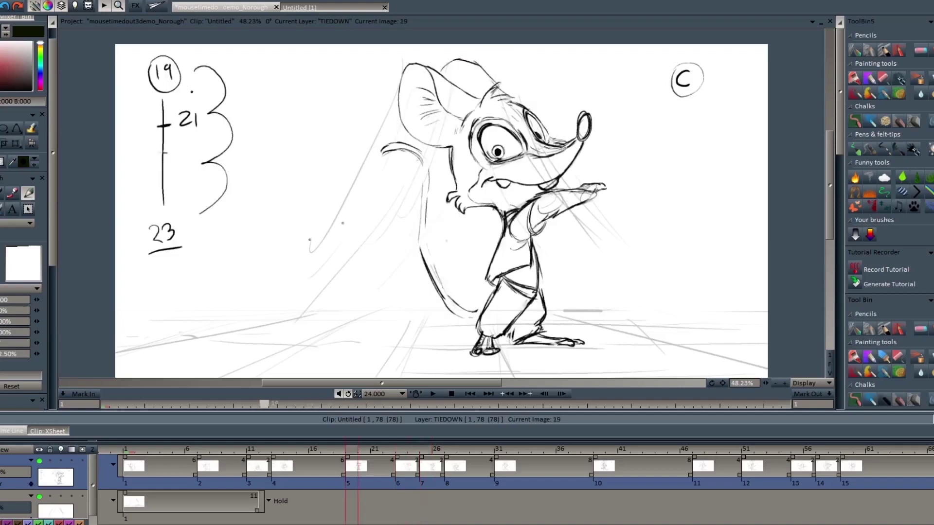
# Step: Flip between drawings C1 and D to examine how the breakdown moves into the next key pose
pyautogui.press('Right')
pyautogui.press('Right')
pyautogui.press('Right')
pyautogui.press('Right')
pyautogui.press('Right')
pyautogui.press('Right')
pyautogui.press('Left')
pyautogui.press('Left')
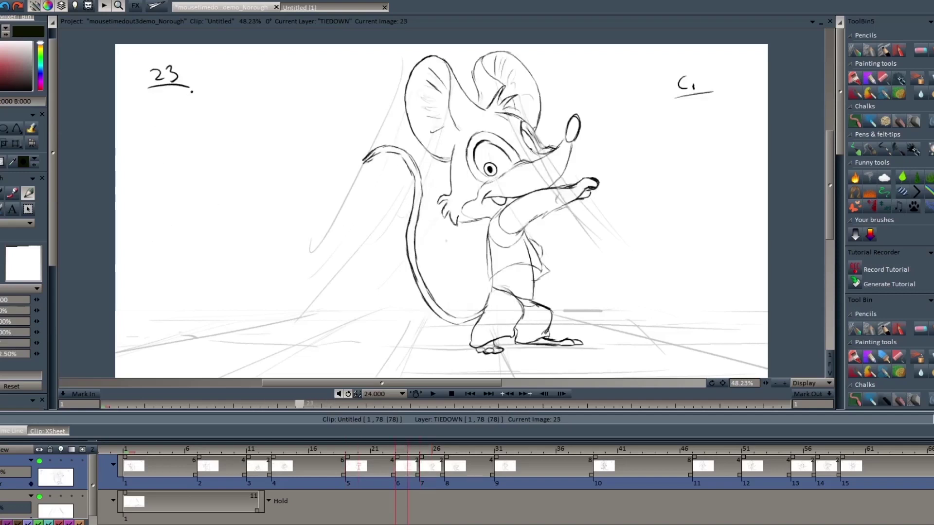
pyautogui.press('Right')
pyautogui.press('Right')
pyautogui.press('Left')
pyautogui.press('Left')
pyautogui.press('Right')
pyautogui.press('Right')
pyautogui.press('Right')
pyautogui.press('Right')
pyautogui.press('Left')
pyautogui.press('Left')
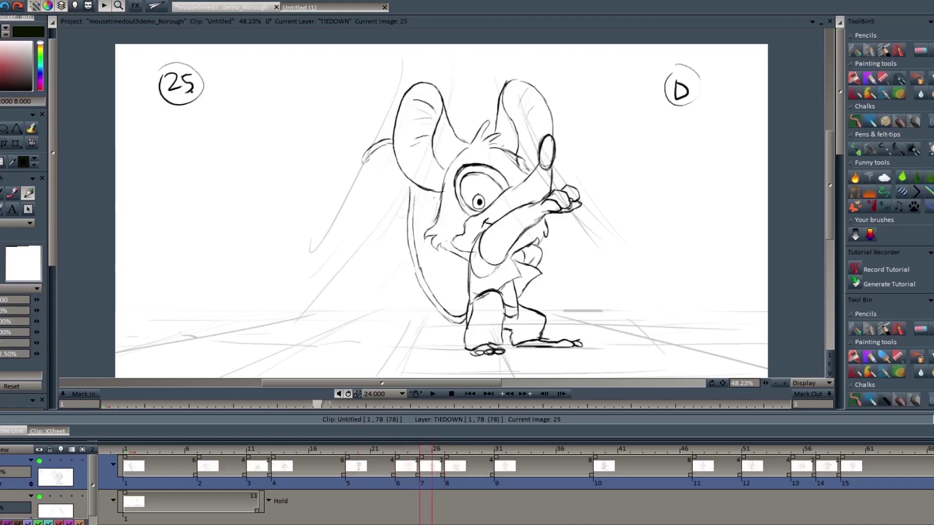
pyautogui.press('Left')
pyautogui.press('Left')
pyautogui.press('Right')
pyautogui.press('Right')
pyautogui.press('Left')
pyautogui.press('Left')
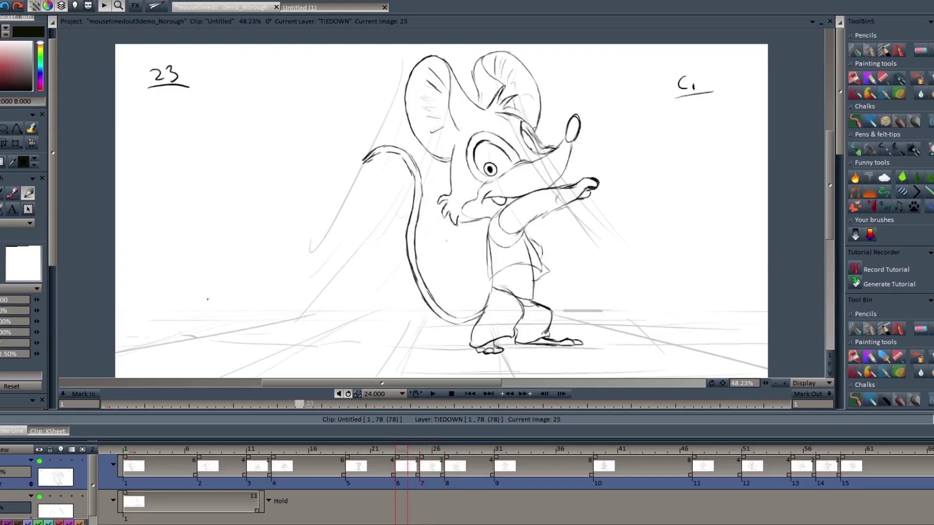
pyautogui.press('Right')
pyautogui.press('Right')
pyautogui.press('Right')
pyautogui.press('Left')
pyautogui.press('Left')
pyautogui.press('Left')
pyautogui.press('Right')
pyautogui.press('Right')
# Step: Draw a timing chart on drawing C1 below the 23, with a labelled halfway tick and bracket arcs on both halves
pyautogui.press('Left')
pyautogui.press('Left')
pyautogui.moveTo(175, 96); pyautogui.dragTo(185, 232)
pyautogui.moveTo(168, 157); pyautogui.dragTo(202, 157)
pyautogui.moveTo(207, 142); pyautogui.dragTo(211, 158)
pyautogui.moveTo(211, 92)
pyautogui.mouseDown()
pyautogui.moveTo(226, 100)
pyautogui.moveTo(206, 229)
pyautogui.mouseUp()
pyautogui.press('Right')
pyautogui.press('Right')
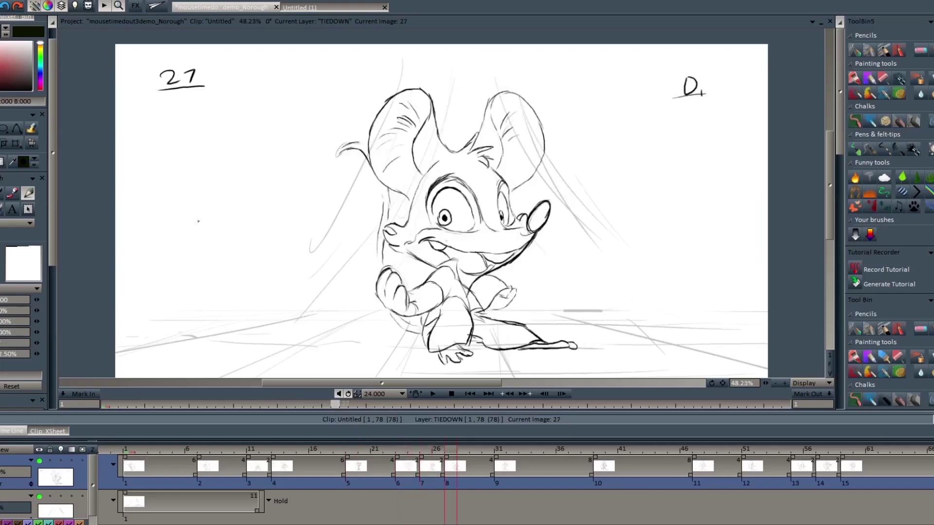
# Step: Draw a vertical timing chart line on drawing D below the 25, ending in an underlined 27
pyautogui.press('Left')
pyautogui.press('Left')
pyautogui.press('Right')
pyautogui.press('Right')
pyautogui.press('Left')
pyautogui.press('Left')
pyautogui.moveTo(178, 118); pyautogui.dragTo(181, 234)
pyautogui.moveTo(166, 246)
pyautogui.mouseDown()
pyautogui.moveTo(168, 260)
pyautogui.moveTo(184, 261)
pyautogui.mouseUp()
pyautogui.moveTo(187, 247); pyautogui.dragTo(201, 269)
# Step: Add a halfway tick labelled 26 to drawing D's timing chart, with bracket arcs on both halves
pyautogui.press('Right')
pyautogui.press('Right')
pyautogui.press('Left')
pyautogui.press('Left')
pyautogui.moveTo(165, 173); pyautogui.dragTo(185, 172)
pyautogui.moveTo(196, 169)
pyautogui.mouseDown()
pyautogui.moveTo(208, 182)
pyautogui.moveTo(213, 175)
pyautogui.mouseUp()
pyautogui.moveTo(221, 102); pyautogui.dragTo(218, 239)
# Step: Flip between drawings D and D1 to check the motion against the new timing chart
pyautogui.press('Right')
pyautogui.press('Right')
pyautogui.press('Left')
pyautogui.press('Left')
pyautogui.press('Right')
pyautogui.press('Right')
pyautogui.press('Left')
pyautogui.press('Left')
pyautogui.press('Left')
pyautogui.press('Left')
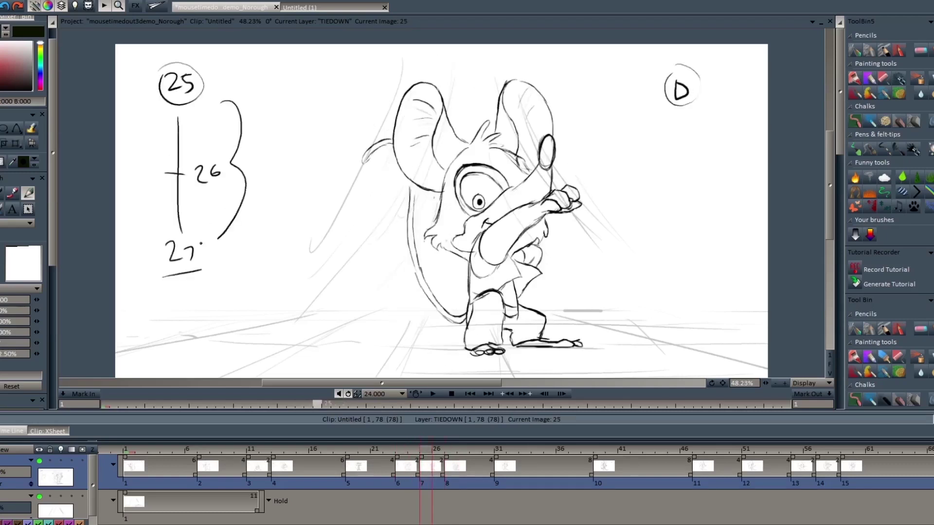
# Step: Flip repeatedly through drawings D, D1 and D2 to examine how the head and hand move between the poses
pyautogui.press('Right')
pyautogui.press('Right')
pyautogui.press('Right')
pyautogui.press('Right')
pyautogui.press('Right')
pyautogui.press('Right')
pyautogui.press('Right')
pyautogui.press('Right')
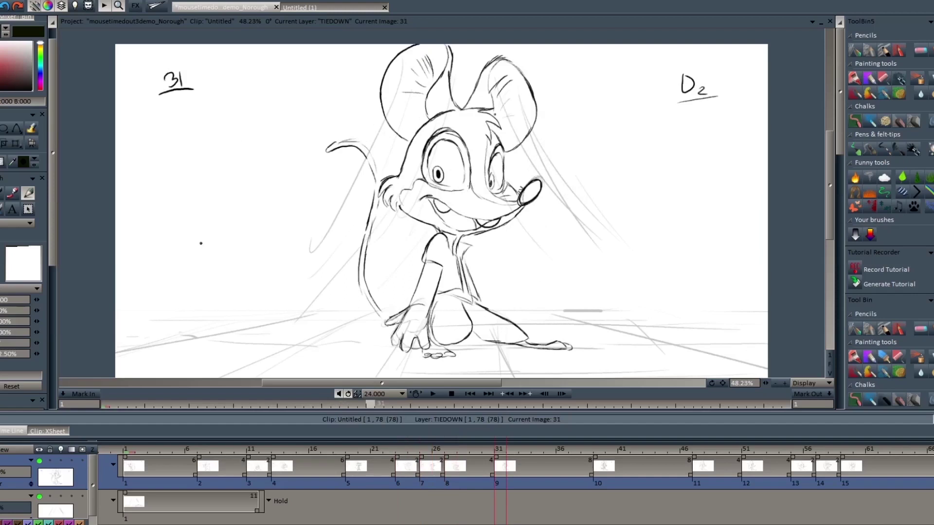
pyautogui.press('Left')
pyautogui.press('Right')
pyautogui.press('Left')
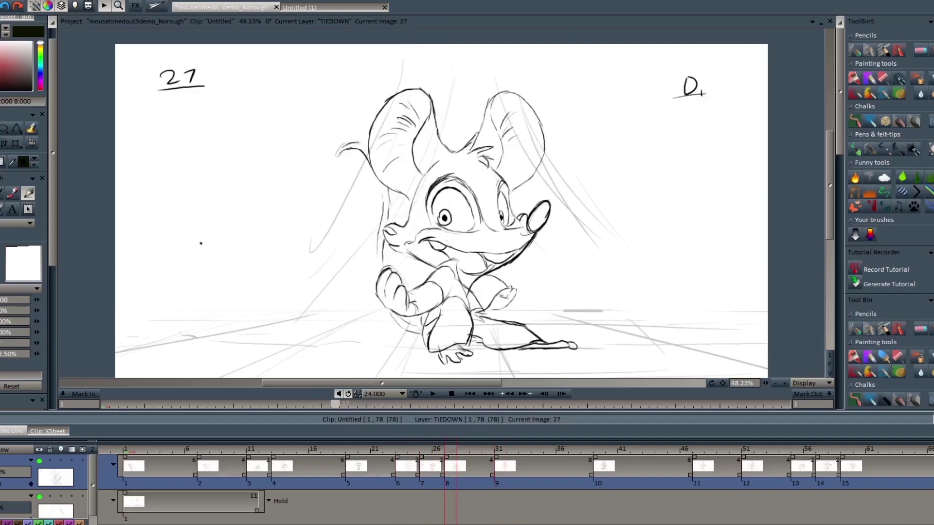
pyautogui.press('Right')
pyautogui.press('Left')
pyautogui.press('Left')
pyautogui.press('Left')
pyautogui.press('Left')
pyautogui.press('Right')
pyautogui.press('Right')
pyautogui.press('Right')
pyautogui.press('Right')
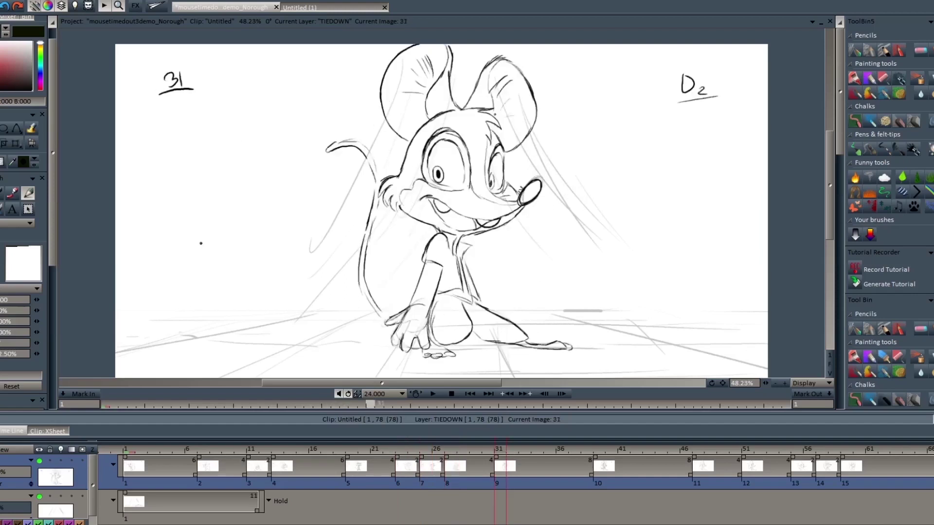
pyautogui.press('Left')
pyautogui.press('Left')
pyautogui.press('Left')
pyautogui.press('Left')
pyautogui.press('Right')
pyautogui.press('Right')
pyautogui.press('Right')
pyautogui.press('Right')
pyautogui.press('Left')
pyautogui.press('Left')
pyautogui.press('Left')
pyautogui.press('Left')
pyautogui.press('Right')
pyautogui.press('Right')
pyautogui.press('Right')
pyautogui.press('Right')
pyautogui.press('Left')
pyautogui.press('Left')
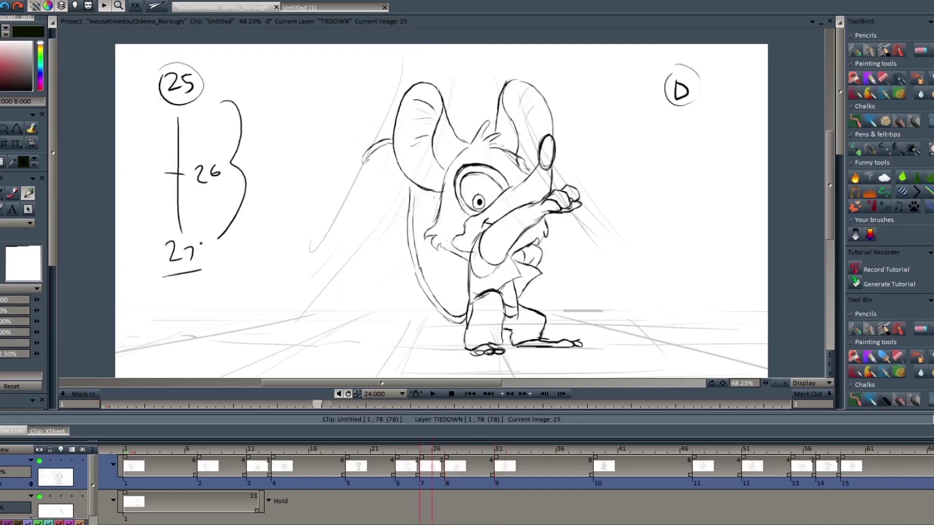
pyautogui.press('Right')
pyautogui.press('Right')
pyautogui.press('Right')
pyautogui.press('Left')
pyautogui.press('Left')
pyautogui.press('Left')
pyautogui.press('Left')
pyautogui.press('Left')
pyautogui.press('Left')
pyautogui.press('Left')
pyautogui.press('Left')
pyautogui.press('Left')
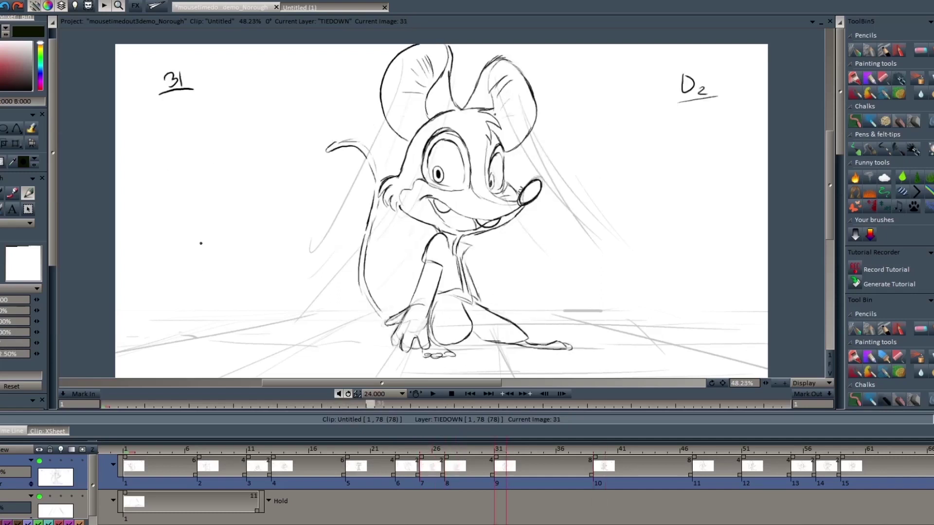
pyautogui.press('Left')
pyautogui.press('Left')
pyautogui.press('Left')
pyautogui.press('Left')
pyautogui.press('Left')
pyautogui.press('Left')
pyautogui.press('Right')
pyautogui.press('Right')
pyautogui.press('Right')
pyautogui.press('Right')
pyautogui.press('Right')
pyautogui.press('Right')
pyautogui.press('Left')
pyautogui.press('Left')
pyautogui.press('Left')
pyautogui.press('Left')
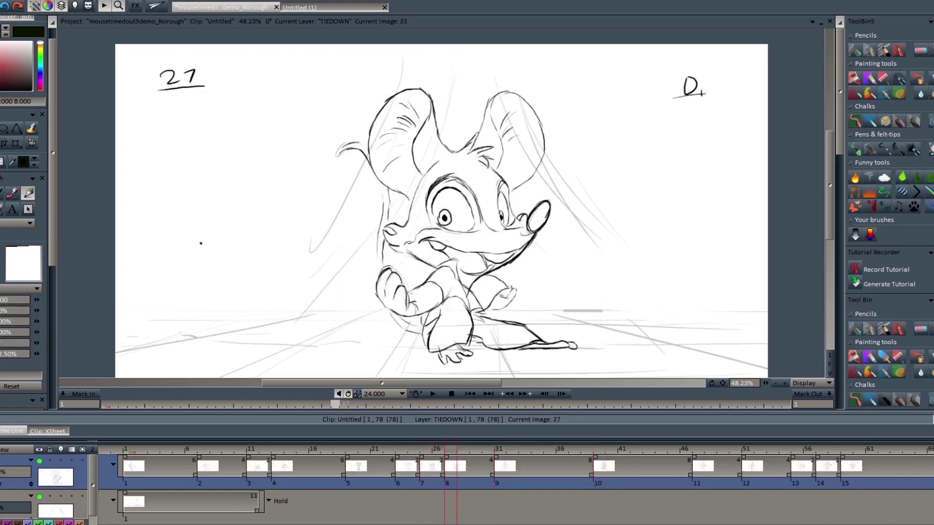
pyautogui.press('Right')
pyautogui.press('Right')
pyautogui.press('Right')
pyautogui.press('Right')
pyautogui.press('Left')
pyautogui.press('Left')
pyautogui.press('Left')
pyautogui.press('Left')
pyautogui.press('Right')
pyautogui.press('Right')
pyautogui.press('Right')
pyautogui.press('Right')
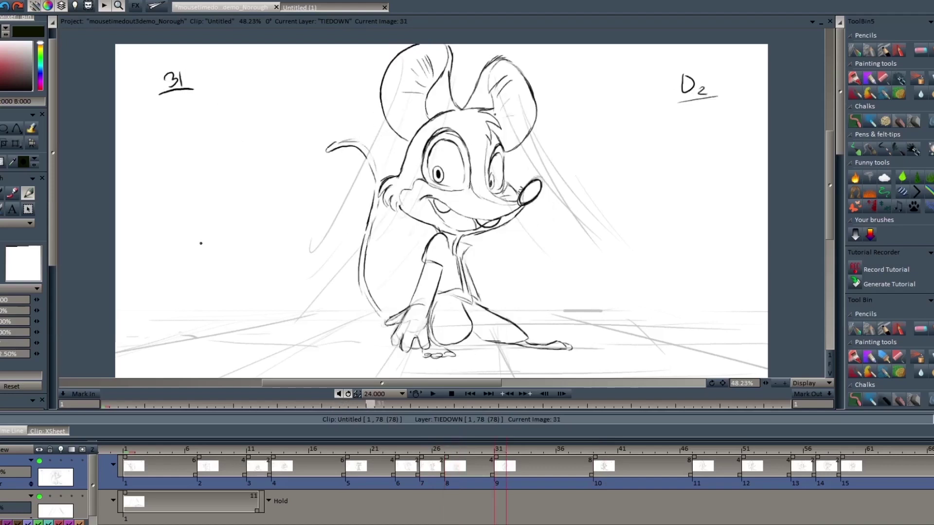
pyautogui.press('Left')
pyautogui.press('Left')
pyautogui.press('Left')
pyautogui.press('Left')
pyautogui.press('Right')
pyautogui.press('Right')
pyautogui.press('Right')
pyautogui.press('Right')
pyautogui.press('Left')
pyautogui.press('Left')
pyautogui.press('Left')
pyautogui.press('Left')
pyautogui.press('Right')
pyautogui.press('Right')
pyautogui.press('Right')
pyautogui.press('Right')
pyautogui.press('Left')
pyautogui.press('Left')
pyautogui.press('Left')
pyautogui.press('Left')
pyautogui.press('Left')
pyautogui.press('Left')
pyautogui.press('Right')
pyautogui.press('Right')
pyautogui.press('Left')
pyautogui.press('Left')
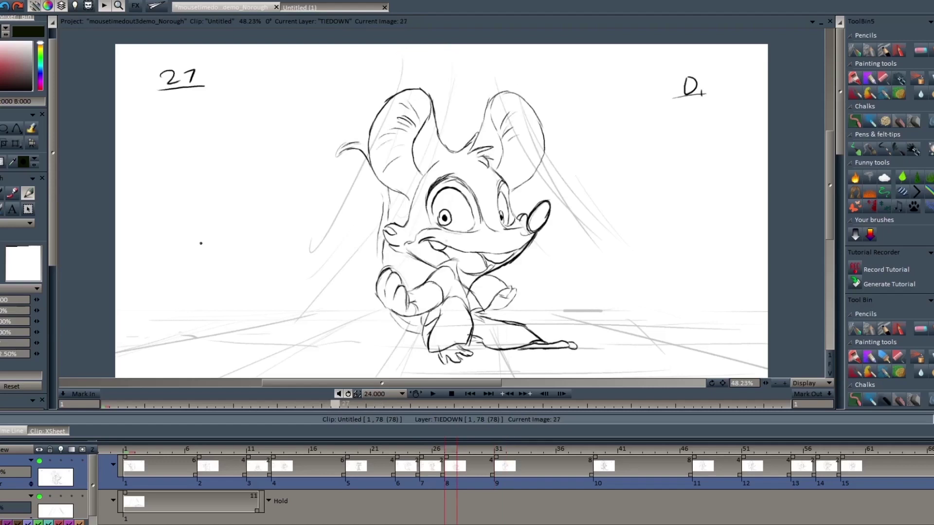
# Step: Draw a vertical timing chart line on drawing D1 below the 27, ending in an underlined 31
pyautogui.press('Right')
pyautogui.press('Right')
pyautogui.press('Left')
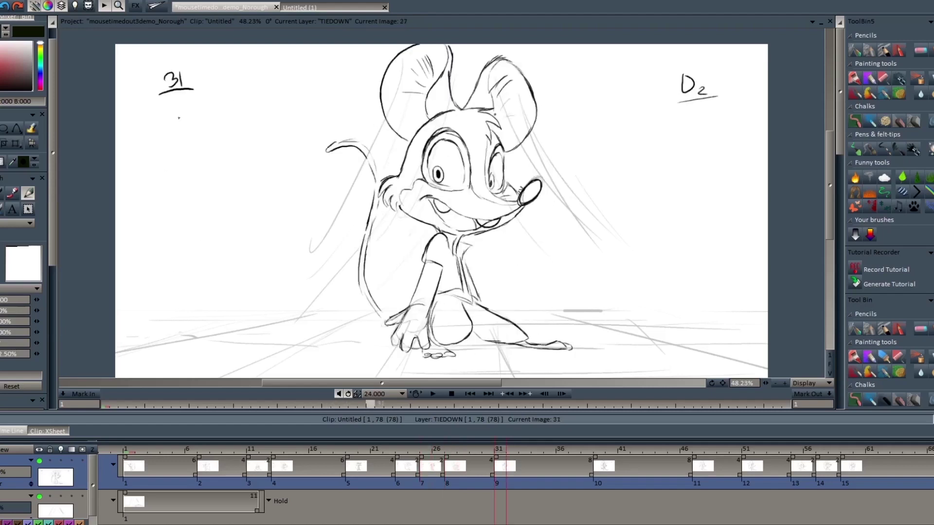
pyautogui.press('Left')
pyautogui.moveTo(181, 110)
pyautogui.mouseDown()
pyautogui.moveTo(186, 223)
pyautogui.moveTo(173, 253)
pyautogui.moveTo(193, 257)
pyautogui.mouseUp()
pyautogui.moveTo(170, 263); pyautogui.dragTo(203, 261)
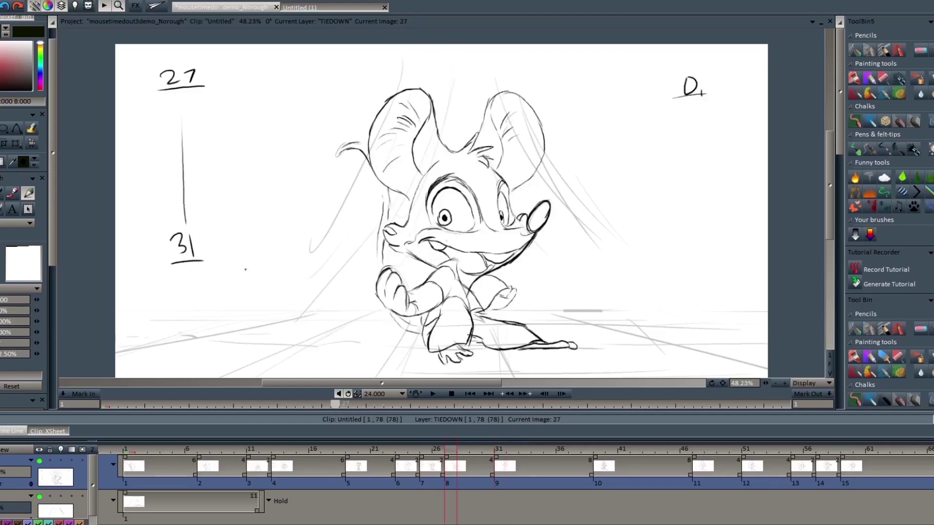
# Step: Add a halfway tick labelled 29 to drawing D1's timing chart, with bracket arcs on both halves
pyautogui.moveTo(169, 160); pyautogui.dragTo(192, 159)
pyautogui.moveTo(202, 152)
pyautogui.mouseDown()
pyautogui.moveTo(217, 168)
pyautogui.moveTo(219, 153)
pyautogui.moveTo(229, 168)
pyautogui.mouseUp()
pyautogui.moveTo(224, 84)
pyautogui.mouseDown()
pyautogui.moveTo(247, 87)
pyautogui.moveTo(224, 242)
pyautogui.mouseUp()
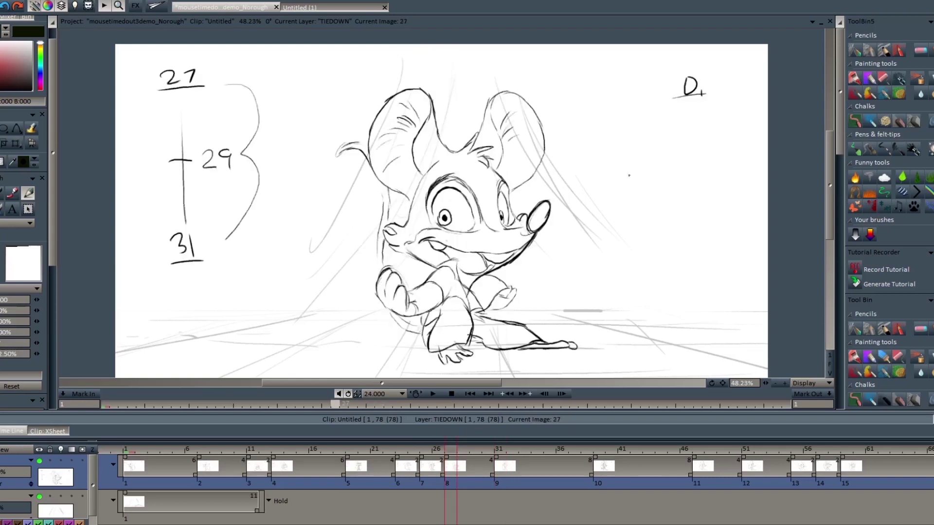
# Step: Letter HAND below the D1 label and draw a separate vertical timing chart under it running from 27 to 31
pyautogui.moveTo(633, 184); pyautogui.dragTo(634, 196)
pyautogui.moveTo(634, 190); pyautogui.dragTo(643, 195)
pyautogui.moveTo(649, 194)
pyautogui.mouseDown()
pyautogui.moveTo(655, 184)
pyautogui.moveTo(661, 194)
pyautogui.mouseUp()
pyautogui.moveTo(652, 191); pyautogui.dragTo(683, 182)
pyautogui.moveTo(672, 208); pyautogui.dragTo(679, 214)
pyautogui.moveTo(684, 207)
pyautogui.mouseDown()
pyautogui.moveTo(693, 214)
pyautogui.moveTo(685, 358)
pyautogui.moveTo(700, 357)
pyautogui.moveTo(704, 335)
pyautogui.mouseUp()
pyautogui.moveTo(675, 229); pyautogui.dragTo(697, 229)
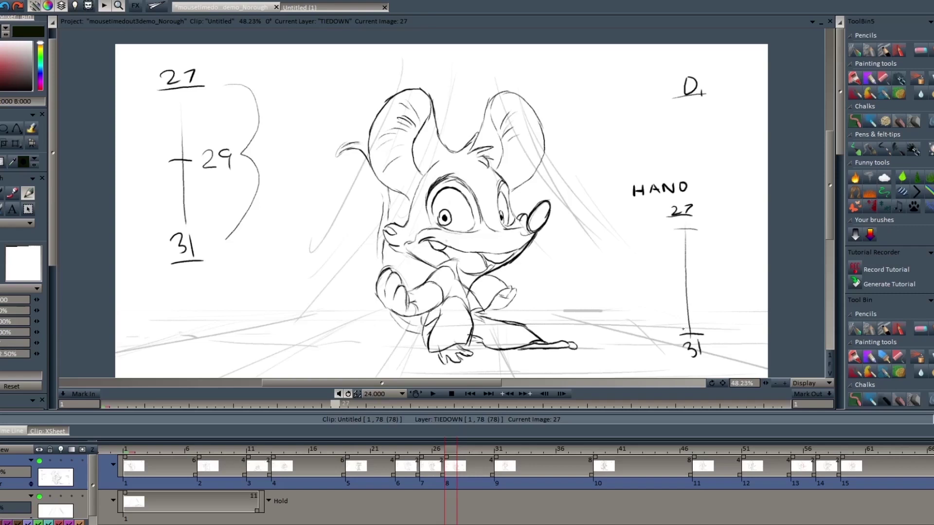
# Step: Add a tick labelled 29 close to the 31 on the HAND chart, with bracket arcs spanning 27 to 29 and 29 to 31
pyautogui.moveTo(683, 316); pyautogui.dragTo(718, 317)
pyautogui.moveTo(711, 228)
pyautogui.mouseDown()
pyautogui.moveTo(739, 236)
pyautogui.moveTo(744, 277)
pyautogui.moveTo(732, 301)
pyautogui.moveTo(747, 331)
pyautogui.moveTo(718, 342)
pyautogui.mouseUp()
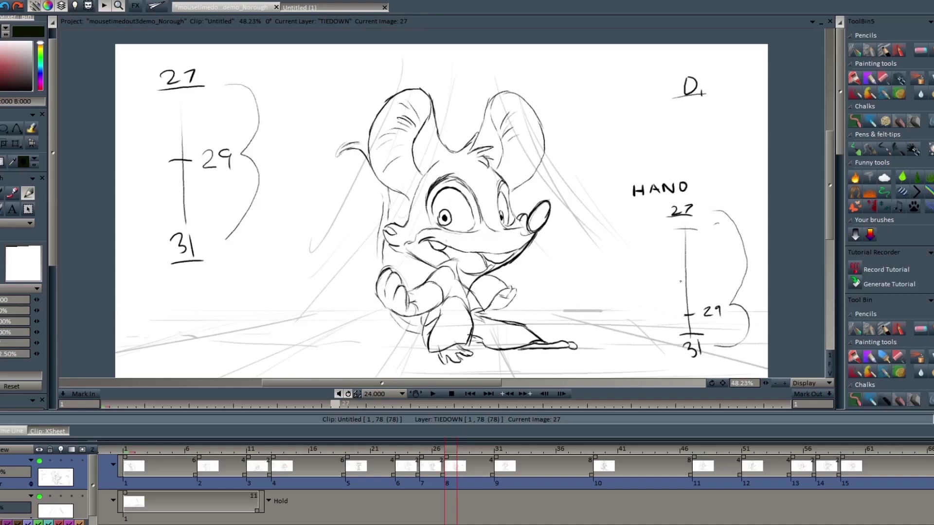
pyautogui.moveTo(625, 200)
pyautogui.mouseDown()
pyautogui.moveTo(714, 194)
pyautogui.moveTo(646, 247)
pyautogui.moveTo(660, 330)
pyautogui.mouseUp()
# Step: Flip back and forth between the drawings around frames 27, 31 and 39 to compare the poses before charting D2
pyautogui.press('Left')
pyautogui.press('Right')
pyautogui.press('Right')
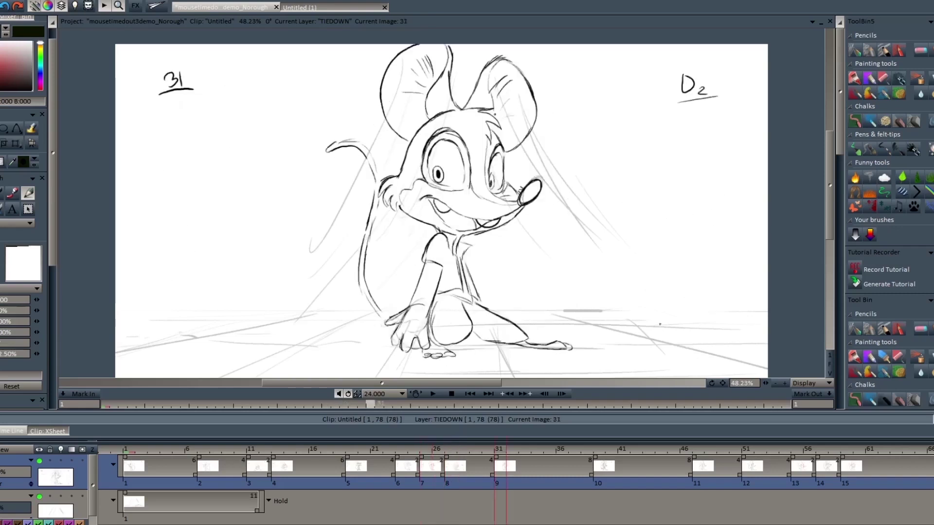
pyautogui.press('Left')
pyautogui.press('Left')
pyautogui.press('Left')
pyautogui.press('Left')
pyautogui.press('Left')
pyautogui.press('Left')
pyautogui.press('Right')
pyautogui.press('Right')
pyautogui.press('Left')
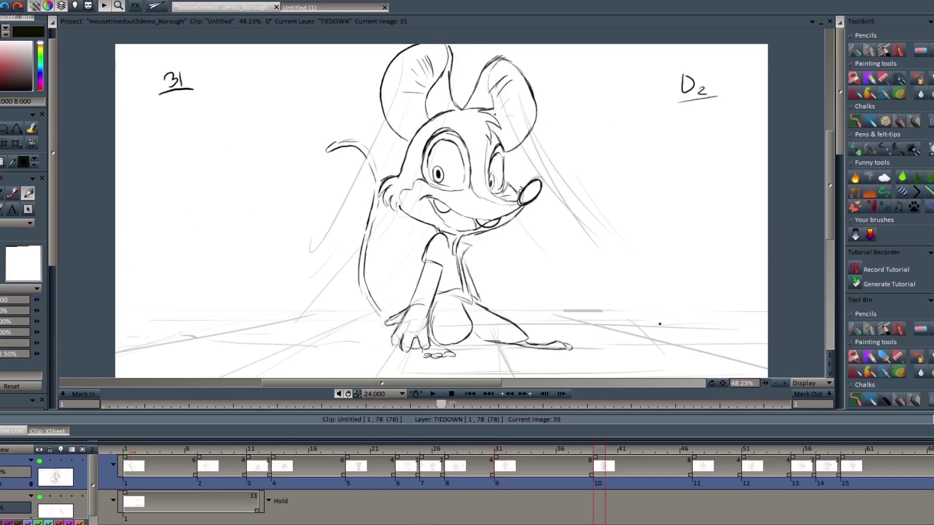
pyautogui.press('Right')
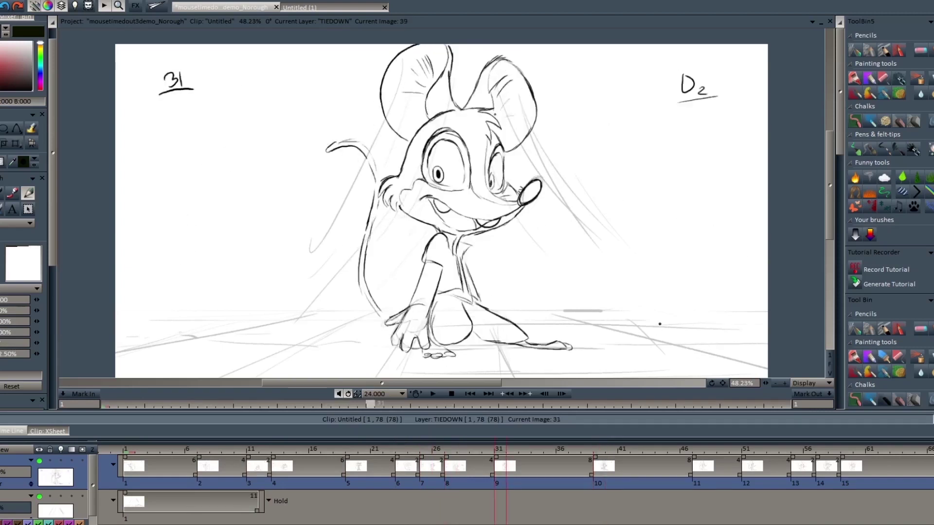
# Step: Draw a vertical timing chart on drawing D2 from 31 to 39, with a halfway tick labelled 33 and bracket arcs on both halves
pyautogui.moveTo(179, 124); pyautogui.dragTo(180, 221)
pyautogui.moveTo(171, 234); pyautogui.dragTo(173, 249)
pyautogui.moveTo(187, 232); pyautogui.dragTo(187, 239)
pyautogui.press('Right')
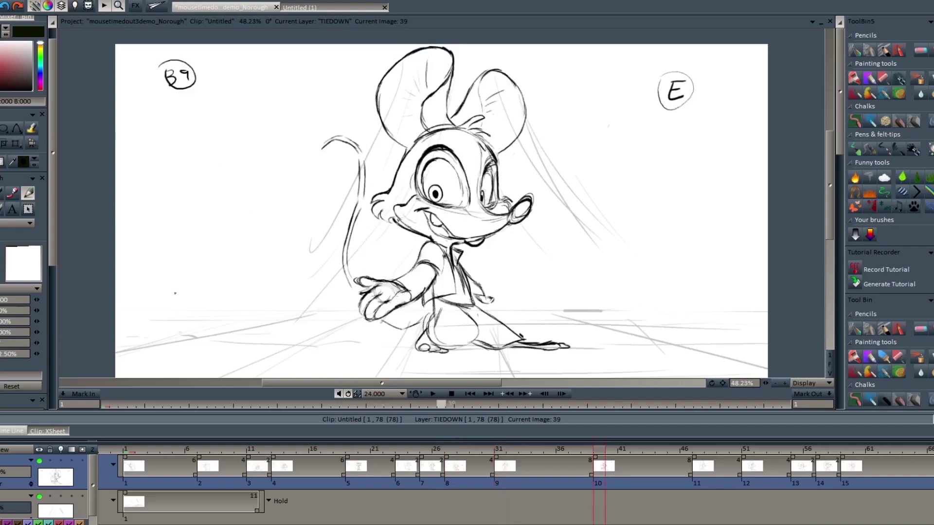
pyautogui.press('Left')
pyautogui.press('Right')
pyautogui.moveTo(172, 162)
pyautogui.mouseDown()
pyautogui.moveTo(200, 155)
pyautogui.moveTo(197, 163)
pyautogui.mouseUp()
pyautogui.moveTo(207, 147); pyautogui.dragTo(208, 162)
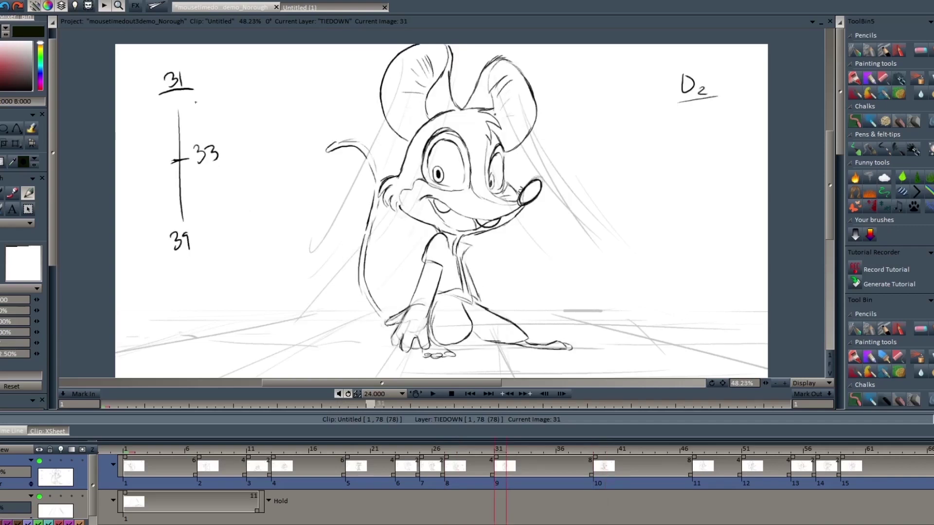
pyautogui.moveTo(234, 86)
pyautogui.mouseDown()
pyautogui.moveTo(233, 152)
pyautogui.moveTo(263, 196)
pyautogui.moveTo(222, 229)
pyautogui.mouseUp()
pyautogui.moveTo(156, 226); pyautogui.dragTo(201, 223)
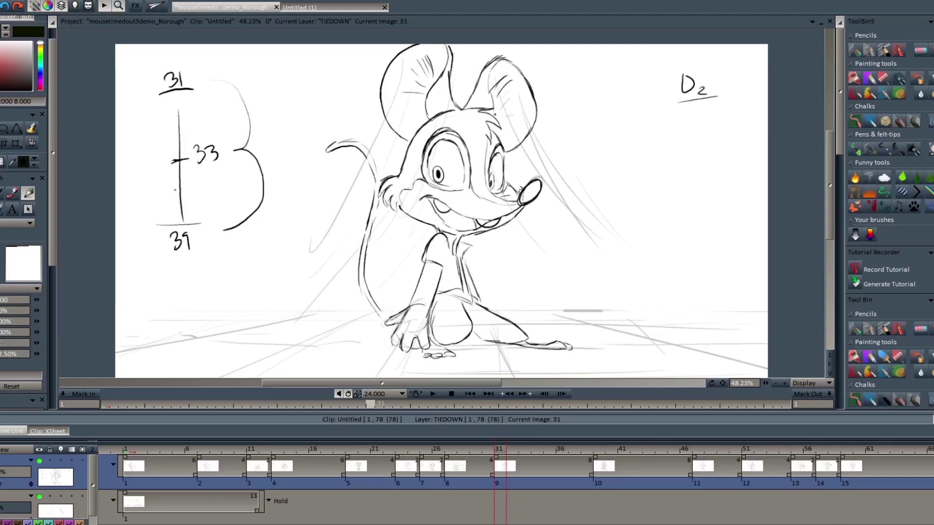
# Step: Add a tick labelled 35 and another labelled tick nearer the 39 on D2's chart, with smaller bracket arcs beside them
pyautogui.moveTo(175, 191)
pyautogui.mouseDown()
pyautogui.moveTo(215, 183)
pyautogui.moveTo(217, 191)
pyautogui.mouseUp()
pyautogui.moveTo(228, 157); pyautogui.dragTo(223, 222)
pyautogui.moveTo(199, 181)
pyautogui.mouseDown()
pyautogui.moveTo(202, 192)
pyautogui.moveTo(215, 186)
pyautogui.moveTo(190, 209)
pyautogui.moveTo(201, 214)
pyautogui.mouseUp()
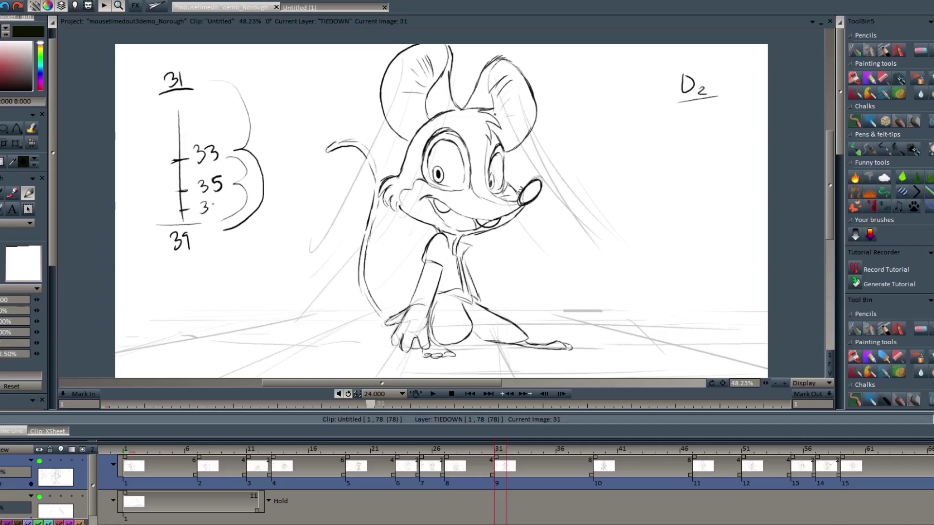
pyautogui.moveTo(212, 200)
pyautogui.mouseDown()
pyautogui.moveTo(213, 212)
pyautogui.moveTo(225, 214)
pyautogui.moveTo(211, 229)
pyautogui.mouseUp()
# Step: Flip through the neighbouring drawings from C to E to review the motion and the charts made so far
pyautogui.press('Left')
pyautogui.press('Right')
pyautogui.press('Right')
pyautogui.press('Left')
pyautogui.press('Left')
pyautogui.press('Left')
pyautogui.press('Left')
pyautogui.press('Left')
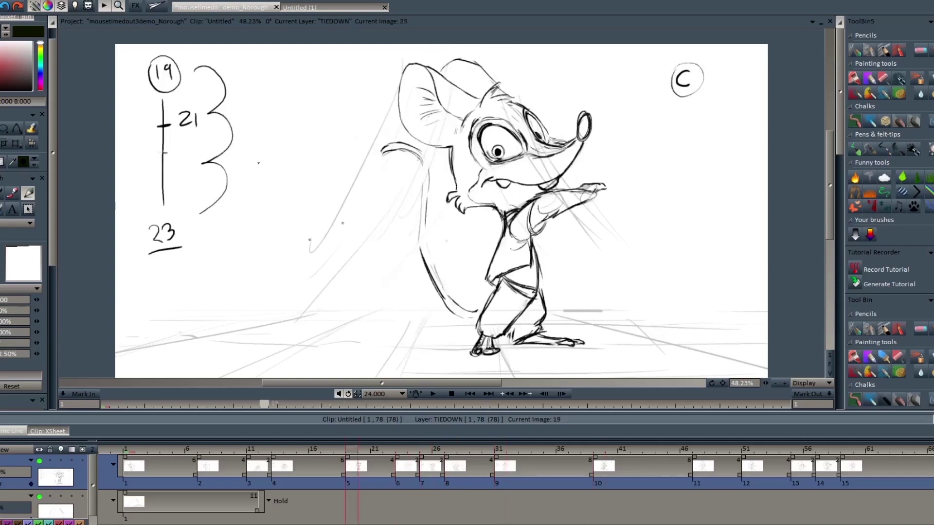
pyautogui.press('Right')
pyautogui.press('Right')
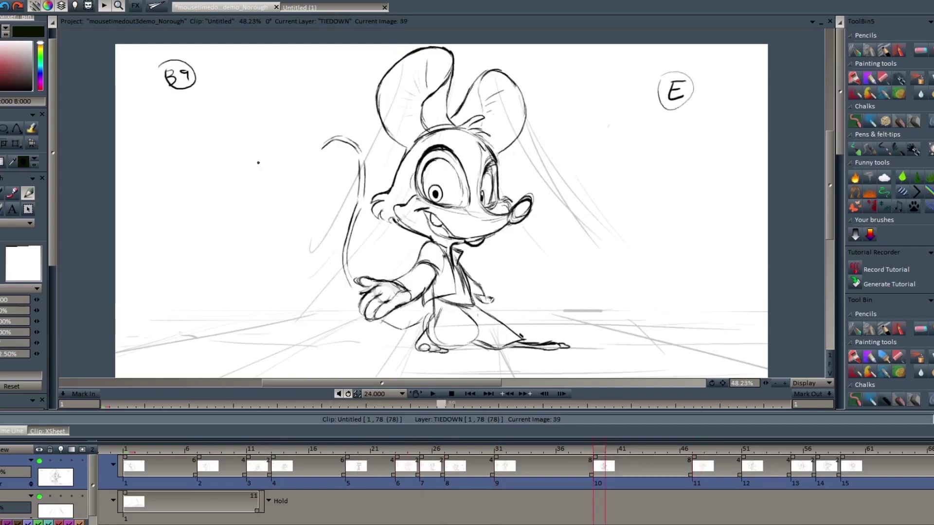
# Step: Draw a vertical timing chart line on drawing E from 39 to an underlined 47, with a halfway tick labelled 45
pyautogui.moveTo(177, 113); pyautogui.dragTo(183, 242)
pyautogui.moveTo(180, 234)
pyautogui.mouseDown()
pyautogui.moveTo(180, 246)
pyautogui.moveTo(200, 248)
pyautogui.mouseUp()
pyautogui.moveTo(171, 160); pyautogui.dragTo(187, 160)
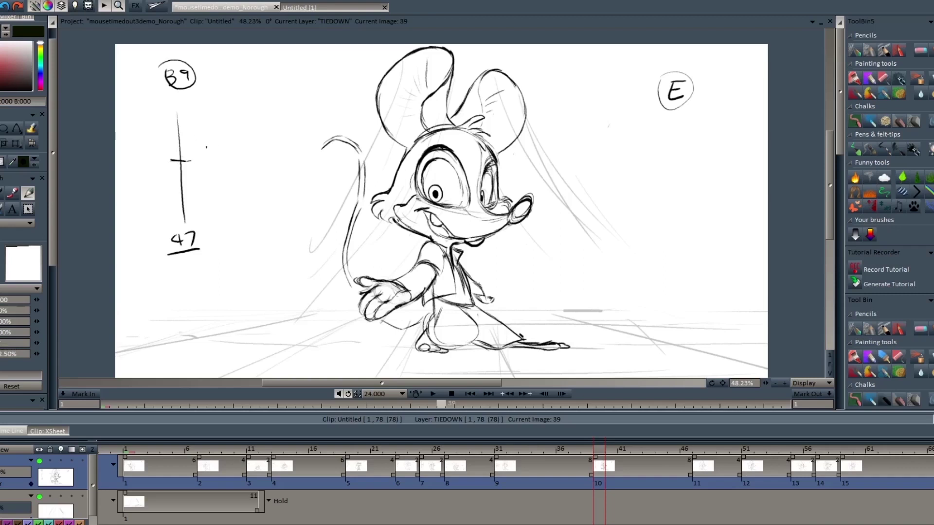
pyautogui.moveTo(210, 154); pyautogui.dragTo(220, 168)
# Step: Add ticks labelled 43 and 41 toward the 39 on drawing E's chart, and bracket the successive halves with arcs
pyautogui.moveTo(174, 129); pyautogui.dragTo(213, 126)
pyautogui.moveTo(209, 120); pyautogui.dragTo(214, 131)
pyautogui.moveTo(171, 108); pyautogui.dragTo(209, 106)
pyautogui.moveTo(155, 77)
pyautogui.mouseDown()
pyautogui.moveTo(155, 156)
pyautogui.moveTo(131, 217)
pyautogui.moveTo(163, 246)
pyautogui.mouseUp()
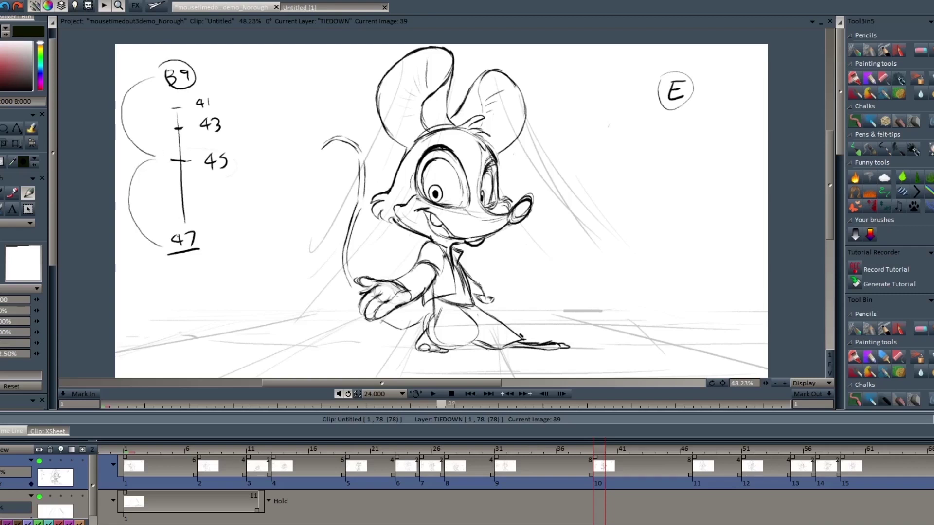
pyautogui.moveTo(171, 158)
pyautogui.mouseDown()
pyautogui.moveTo(146, 156)
pyautogui.moveTo(141, 128)
pyautogui.moveTo(155, 126)
pyautogui.moveTo(157, 110)
pyautogui.mouseUp()
pyautogui.moveTo(157, 110)
pyautogui.mouseDown()
pyautogui.moveTo(156, 85)
pyautogui.moveTo(154, 103)
pyautogui.moveTo(179, 84)
pyautogui.mouseUp()
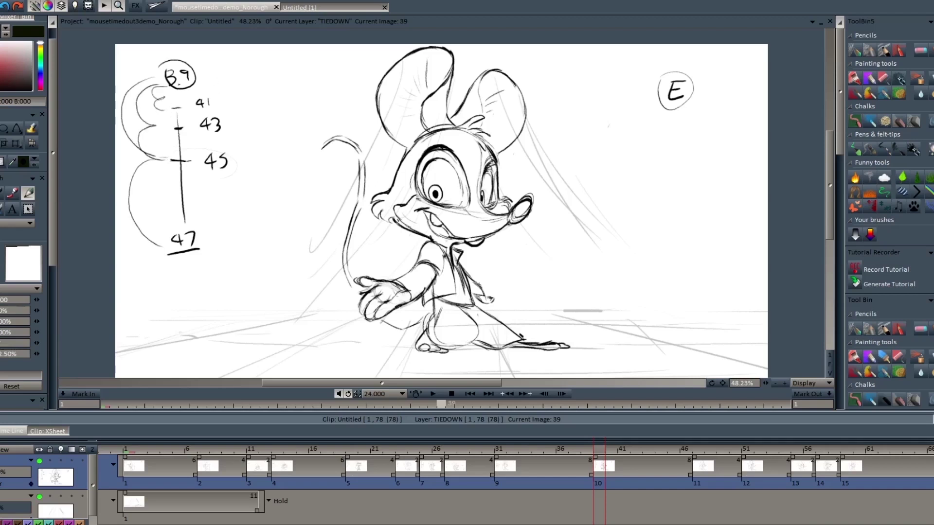
# Step: Flip back to the earlier drawings around D and forward again to E1 to examine how the poses flow
pyautogui.press('Left')
pyautogui.press('Right')
pyautogui.press('Right')
pyautogui.press('Left')
pyautogui.press('Left')
pyautogui.press('Left')
pyautogui.press('Left')
pyautogui.press('Left')
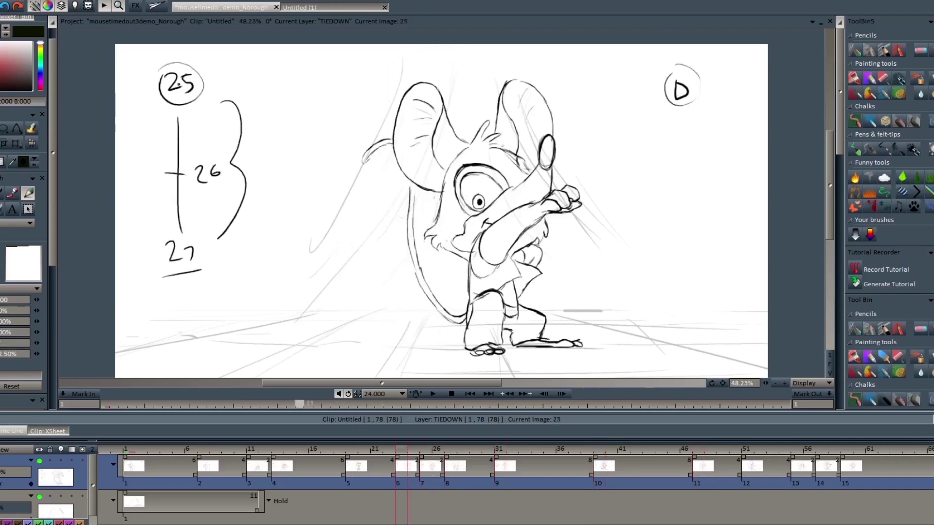
pyautogui.press('Right')
pyautogui.press('Right')
pyautogui.press('Right')
pyautogui.press('Right')
pyautogui.press('Right')
pyautogui.press('Right')
pyautogui.press('Right')
pyautogui.press('Right')
pyautogui.press('Right')
pyautogui.press('Right')
pyautogui.press('Right')
pyautogui.press('Right')
pyautogui.press('Right')
pyautogui.press('Right')
pyautogui.press('Right')
pyautogui.press('Right')
pyautogui.press('Right')
pyautogui.press('Right')
pyautogui.press('Right')
pyautogui.press('Right')
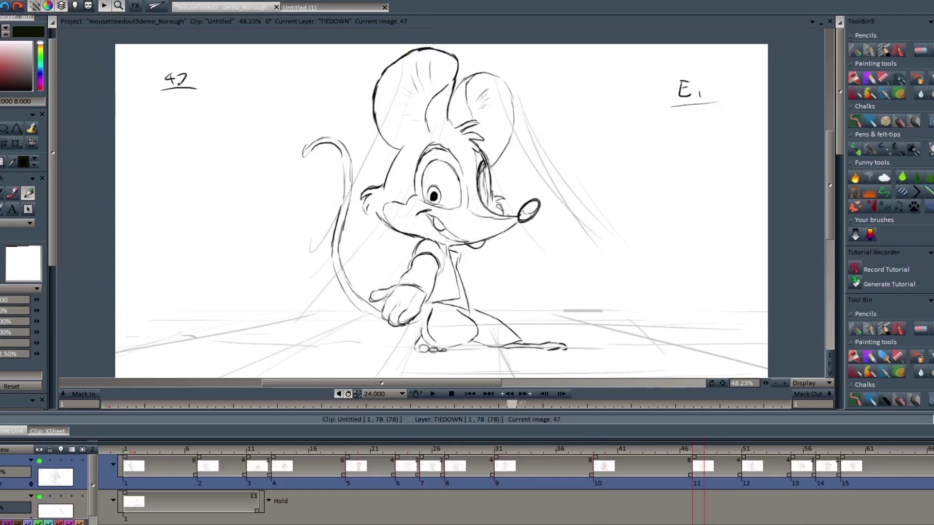
# Step: Flip repeatedly between drawings E, E1 and F to compare their poses and judge the spacing
pyautogui.press('Left')
pyautogui.press('Right')
pyautogui.press('Right')
pyautogui.press('Left')
pyautogui.press('Left')
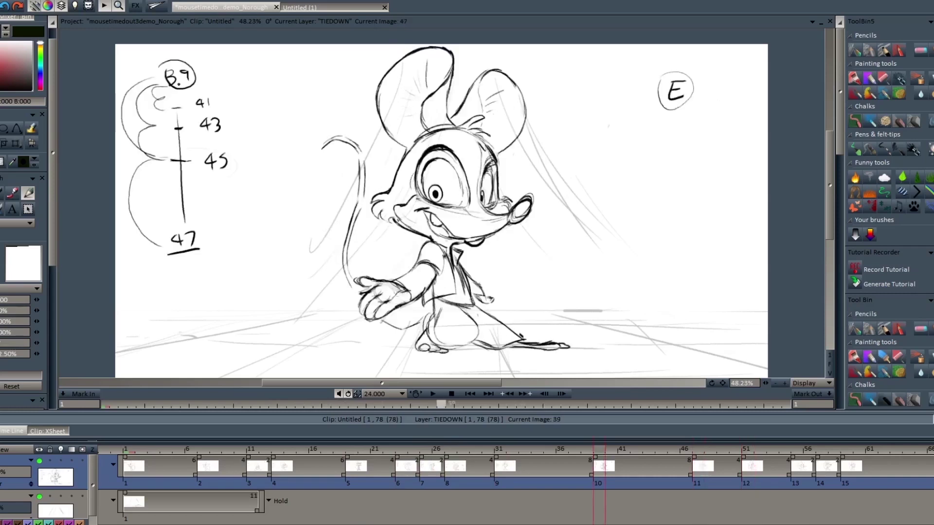
pyautogui.press('Right')
pyautogui.press('Right')
pyautogui.press('Left')
pyautogui.press('Left')
pyautogui.press('Right')
pyautogui.press('Right')
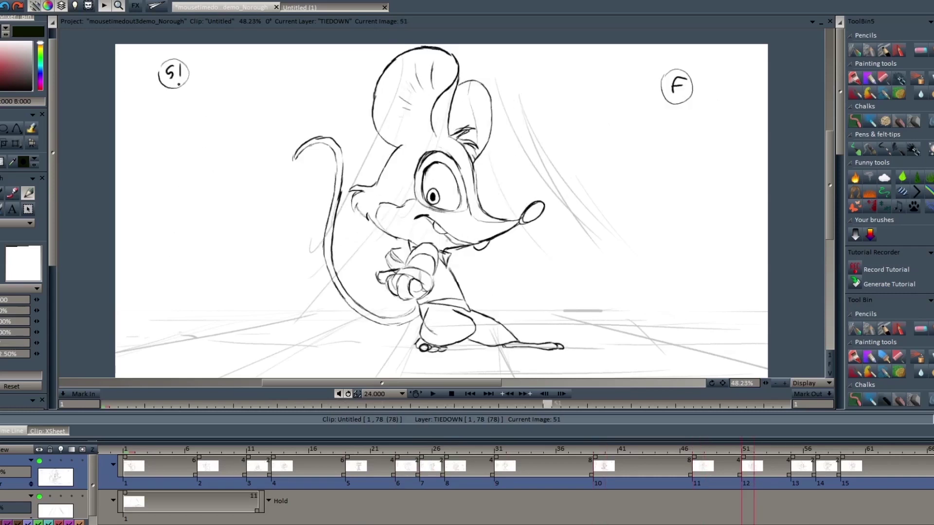
pyautogui.press('Left')
pyautogui.press('Left')
pyautogui.press('Right')
pyautogui.press('Left')
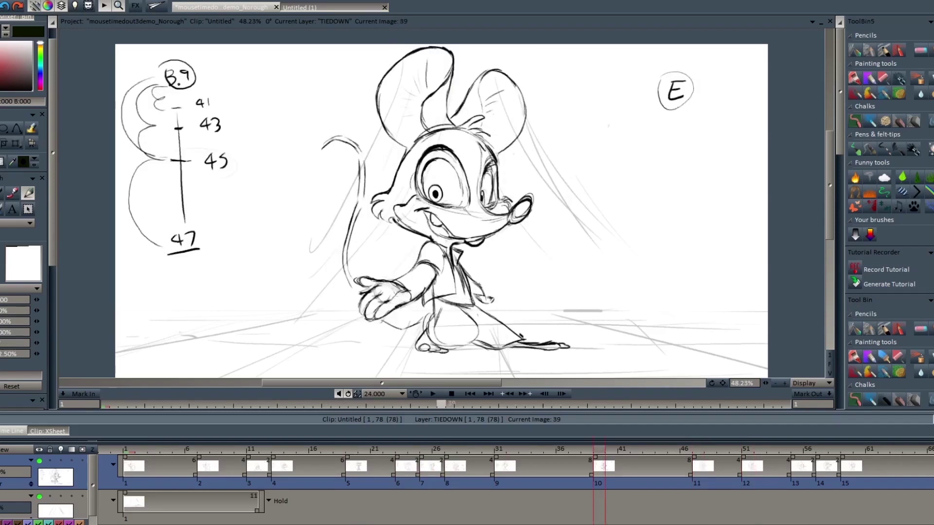
pyautogui.press('Right')
pyautogui.press('Right')
pyautogui.press('Left')
pyautogui.press('Right')
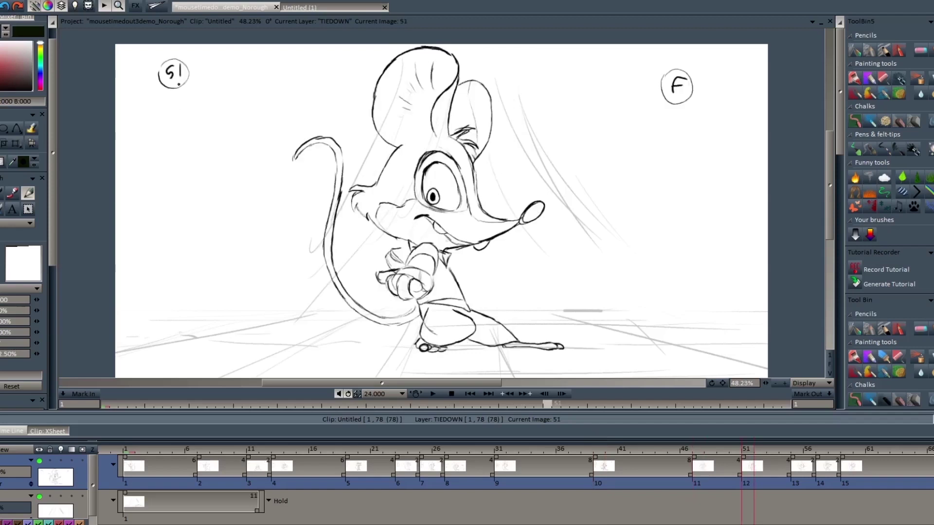
pyautogui.press('Left')
pyautogui.press('Left')
pyautogui.press('Right')
pyautogui.press('Right')
pyautogui.press('Left')
pyautogui.press('Right')
pyautogui.press('Left')
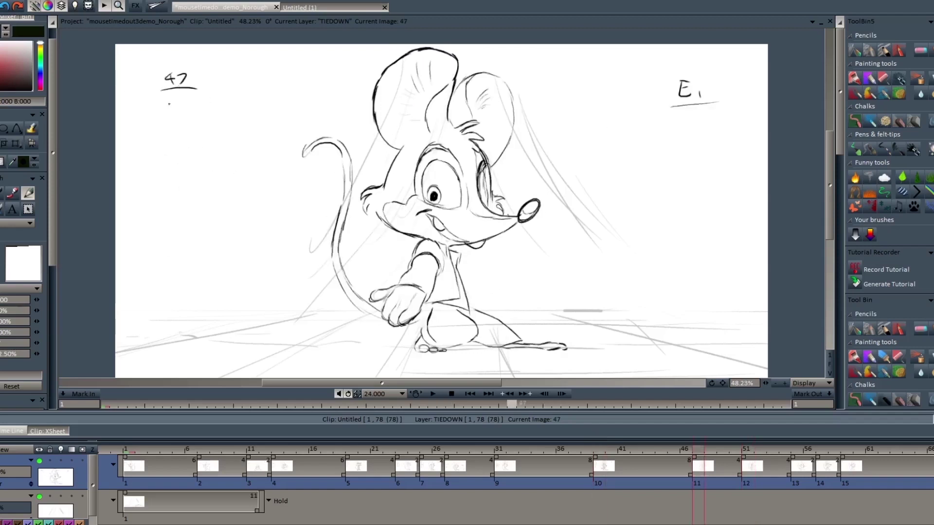
# Step: Draw a vertical timing chart on drawing E1 from 47 to 51, with a halfway tick labelled 49 and bracket arcs
pyautogui.moveTo(172, 102)
pyautogui.mouseDown()
pyautogui.moveTo(175, 215)
pyautogui.moveTo(189, 213)
pyautogui.mouseUp()
pyautogui.moveTo(164, 146)
pyautogui.mouseDown()
pyautogui.moveTo(200, 138)
pyautogui.moveTo(198, 148)
pyautogui.moveTo(207, 135)
pyautogui.moveTo(208, 149)
pyautogui.mouseUp()
pyautogui.moveTo(207, 89); pyautogui.dragTo(212, 192)
# Step: Draw a vertical timing chart line on drawing F from 51 to 55, with a tick across its middle
pyautogui.press('Right')
pyautogui.press('Right')
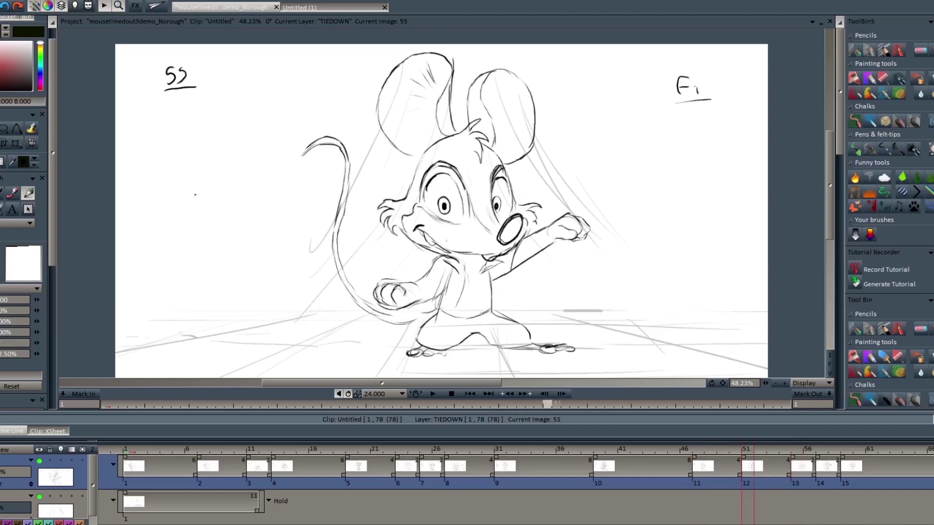
pyautogui.press('Left')
pyautogui.press('Right')
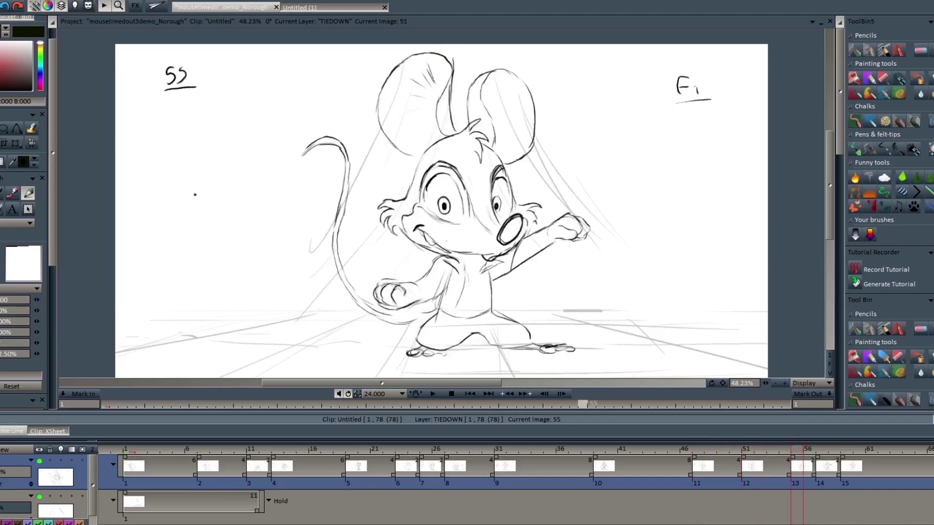
pyautogui.press('Left')
pyautogui.moveTo(170, 104); pyautogui.dragTo(165, 233)
pyautogui.moveTo(177, 218); pyautogui.dragTo(178, 234)
pyautogui.moveTo(156, 159); pyautogui.dragTo(180, 160)
# Step: Flip between drawings F, F1 and G to examine the movement out of frame 51
pyautogui.press('Right')
pyautogui.press('Left')
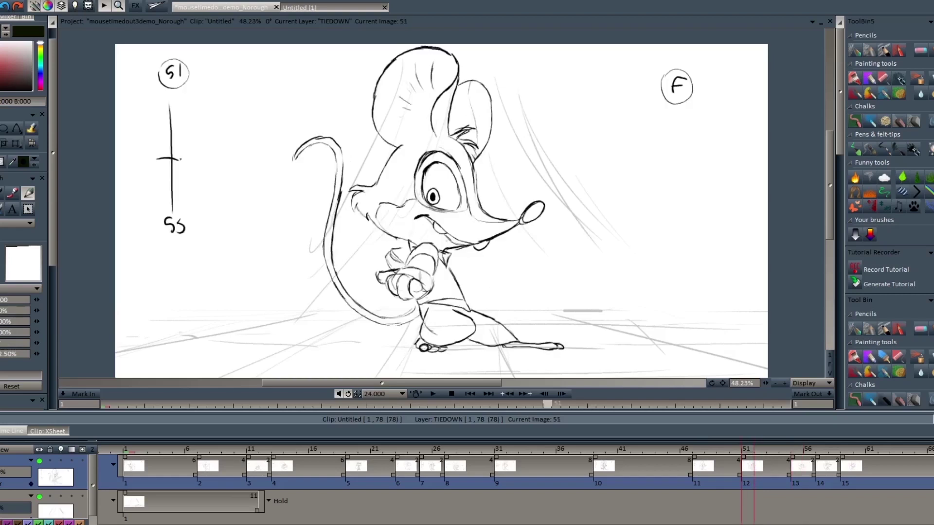
pyautogui.press('Right')
pyautogui.press('Left')
pyautogui.press('Left')
pyautogui.press('Right')
pyautogui.press('Right')
pyautogui.press('Left')
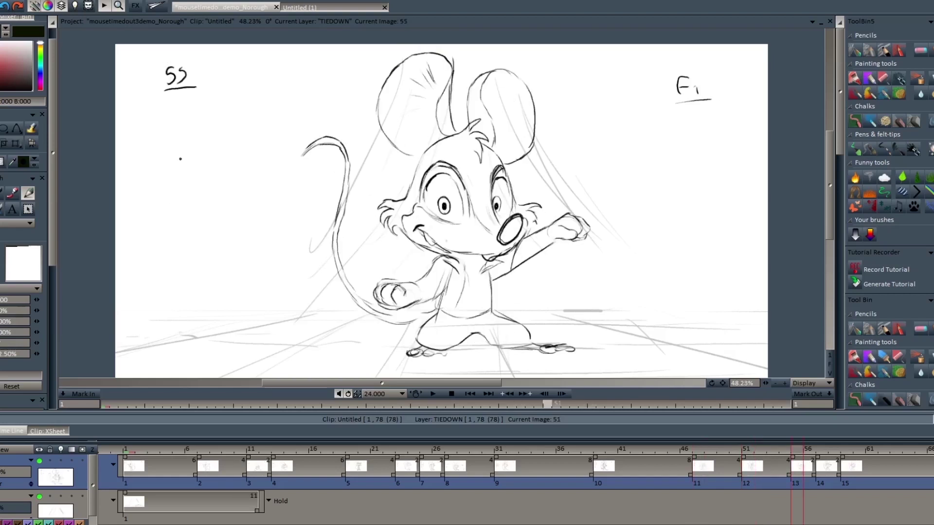
pyautogui.press('Right')
pyautogui.press('Left')
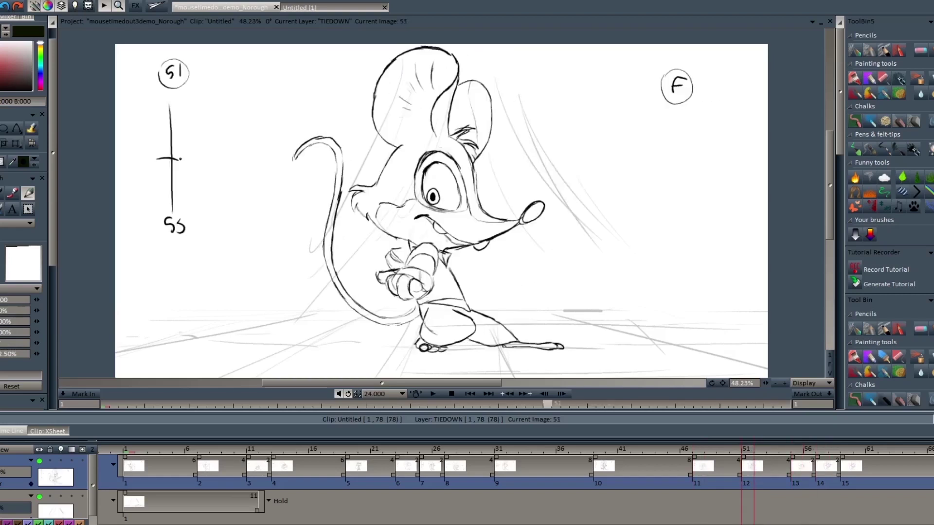
pyautogui.press('Right')
pyautogui.press('Left')
pyautogui.press('Right')
pyautogui.press('Left')
pyautogui.press('Left')
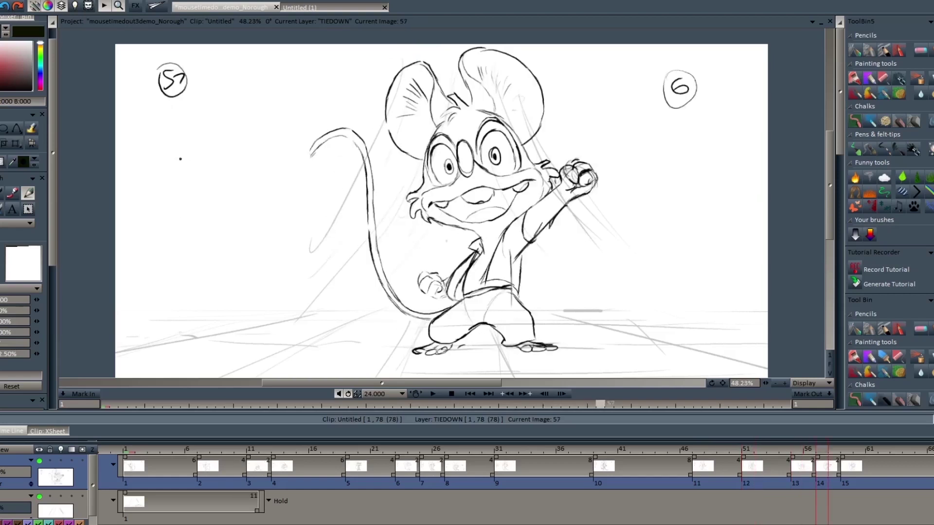
pyautogui.press('Right')
pyautogui.press('Right')
pyautogui.press('Left')
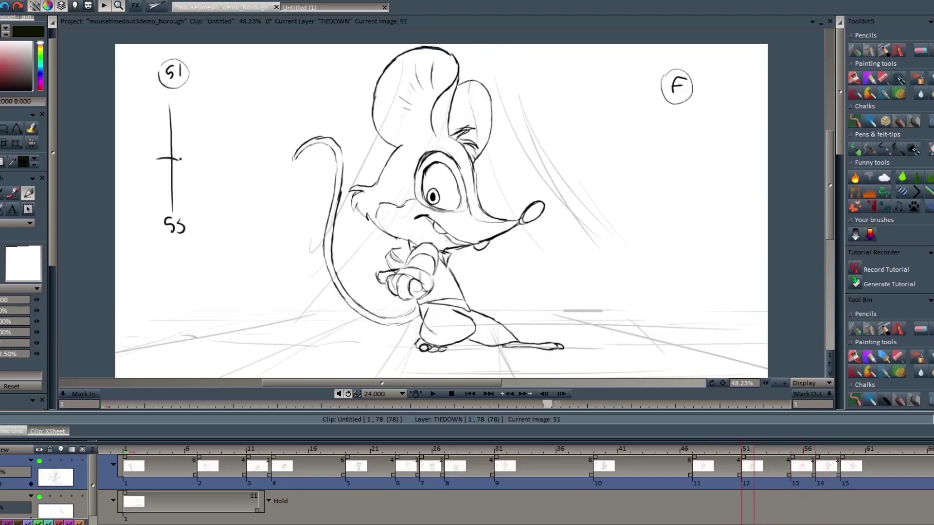
# Step: Flip between drawings E1, F and F1 to compare how the hands move around frame 51
pyautogui.press('Left')
pyautogui.press('Right')
pyautogui.press('Right')
pyautogui.press('Left')
pyautogui.press('Left')
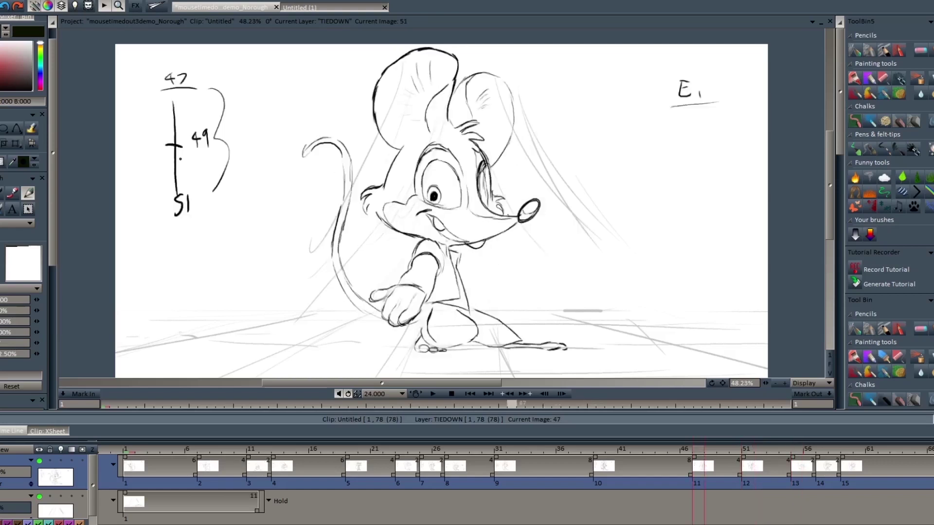
pyautogui.press('Right')
pyautogui.press('Right')
pyautogui.press('Left')
pyautogui.press('Left')
pyautogui.press('Right')
pyautogui.press('Right')
pyautogui.press('Left')
pyautogui.press('Left')
pyautogui.press('Right')
pyautogui.press('Right')
pyautogui.press('Left')
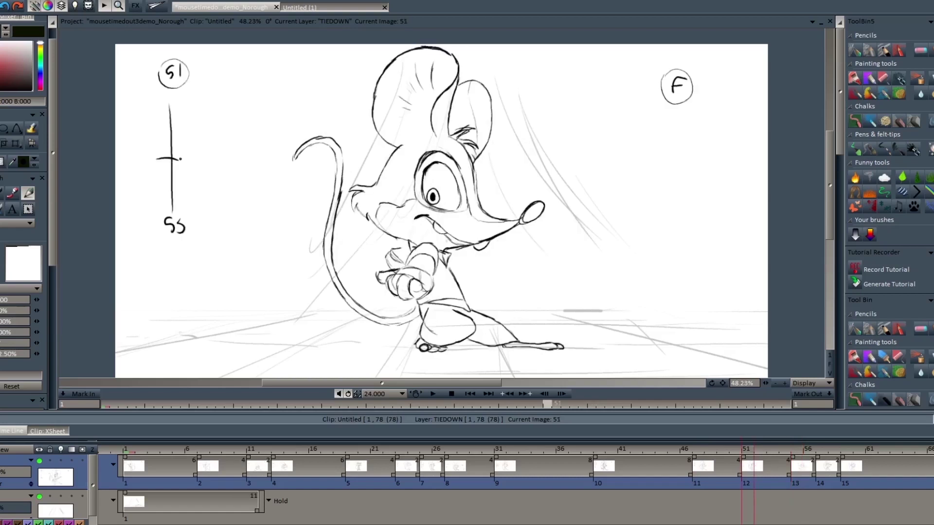
# Step: Label the middle tick of drawing F's chart 53 and draw bracket arcs on both halves
pyautogui.moveTo(201, 150); pyautogui.dragTo(203, 166)
pyautogui.moveTo(199, 92)
pyautogui.mouseDown()
pyautogui.moveTo(213, 214)
pyautogui.moveTo(205, 222)
pyautogui.mouseUp()
# Step: Letter BACK HAND in two lines below the F label
pyautogui.moveTo(642, 203); pyautogui.dragTo(643, 217)
pyautogui.moveTo(643, 210); pyautogui.dragTo(653, 209)
pyautogui.moveTo(653, 204)
pyautogui.mouseDown()
pyautogui.moveTo(654, 216)
pyautogui.moveTo(682, 203)
pyautogui.mouseUp()
pyautogui.moveTo(650, 172); pyautogui.dragTo(657, 180)
pyautogui.moveTo(658, 182)
pyautogui.mouseDown()
pyautogui.moveTo(664, 171)
pyautogui.moveTo(671, 177)
pyautogui.mouseUp()
pyautogui.moveTo(679, 173); pyautogui.dragTo(682, 185)
pyautogui.moveTo(689, 173); pyautogui.dragTo(690, 185)
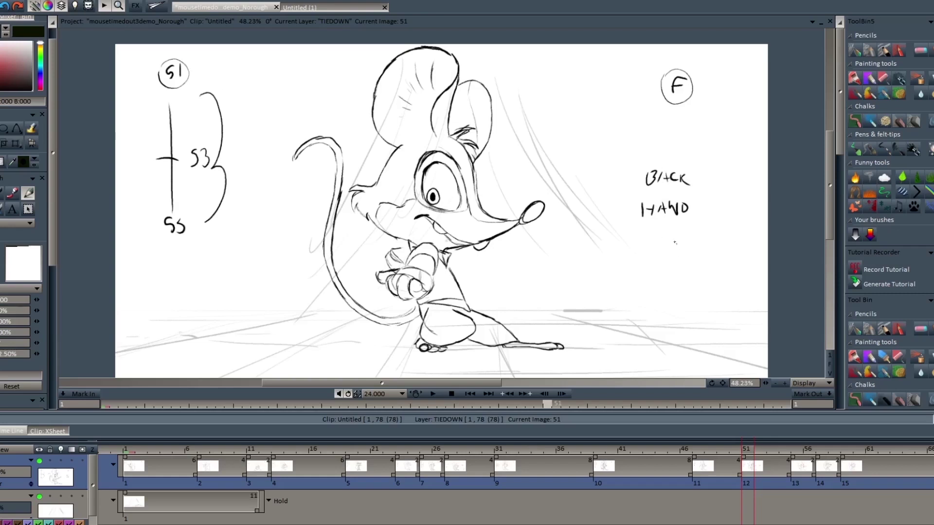
# Step: Draw a back-hand timing chart from a circled 51 to 55, with a tick labelled 53 close to the 55 and bracket arcs
pyautogui.moveTo(671, 242)
pyautogui.mouseDown()
pyautogui.moveTo(670, 257)
pyautogui.moveTo(682, 239)
pyautogui.moveTo(688, 254)
pyautogui.moveTo(687, 232)
pyautogui.mouseUp()
pyautogui.moveTo(682, 267)
pyautogui.mouseDown()
pyautogui.moveTo(673, 364)
pyautogui.moveTo(681, 365)
pyautogui.mouseUp()
pyautogui.moveTo(673, 328); pyautogui.dragTo(711, 335)
pyautogui.moveTo(710, 251)
pyautogui.mouseDown()
pyautogui.moveTo(734, 304)
pyautogui.moveTo(738, 326)
pyautogui.moveTo(725, 345)
pyautogui.mouseUp()
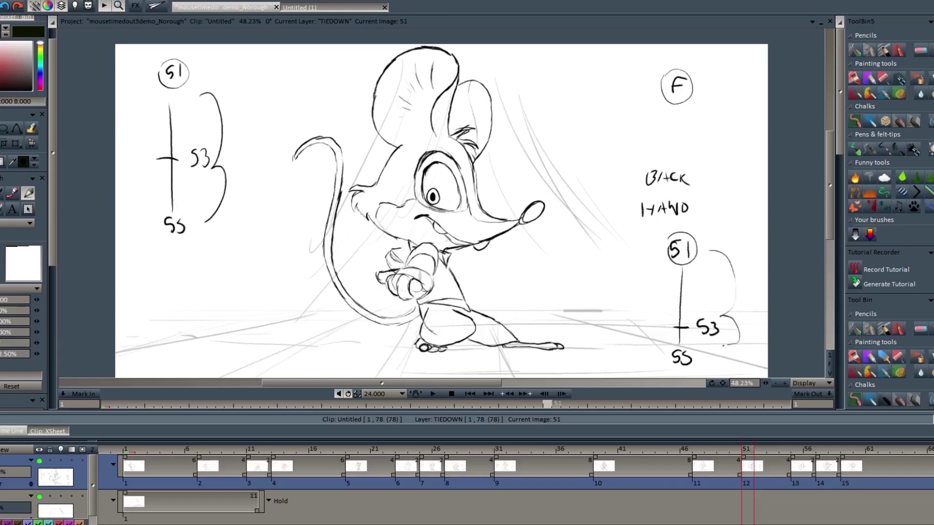
# Step: Redraw the bracket arcs beside the back-hand timing chart on drawing F
pyautogui.hotkey('ctrl', 'z')
pyautogui.moveTo(711, 251)
pyautogui.mouseDown()
pyautogui.moveTo(734, 301)
pyautogui.moveTo(728, 337)
pyautogui.moveTo(713, 353)
pyautogui.mouseUp()
pyautogui.press('Left')
pyautogui.press('Right')
# Step: Flip between the neighbouring drawings from frame 51 onward to compare the poses of F1 at 55 and G at 57
pyautogui.press('Right')
pyautogui.press('Right')
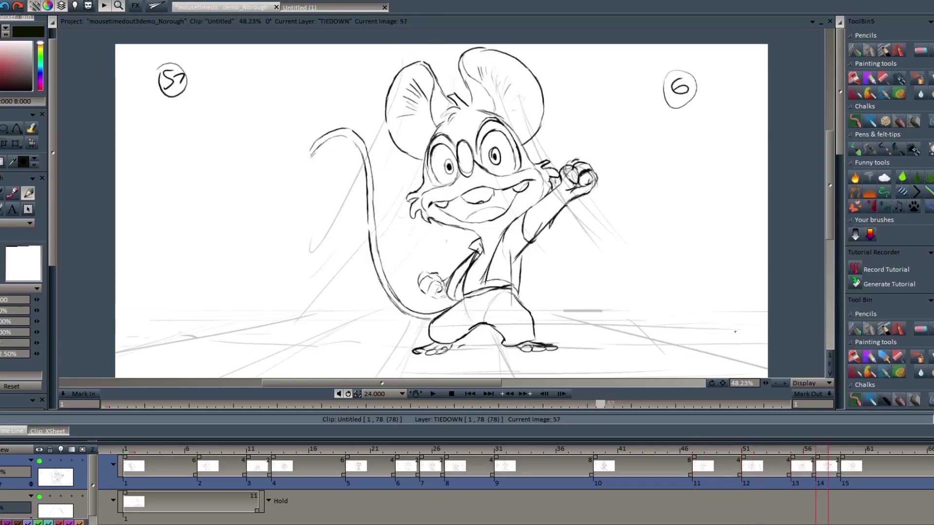
pyautogui.press('Left')
pyautogui.press('Left')
pyautogui.press('Right')
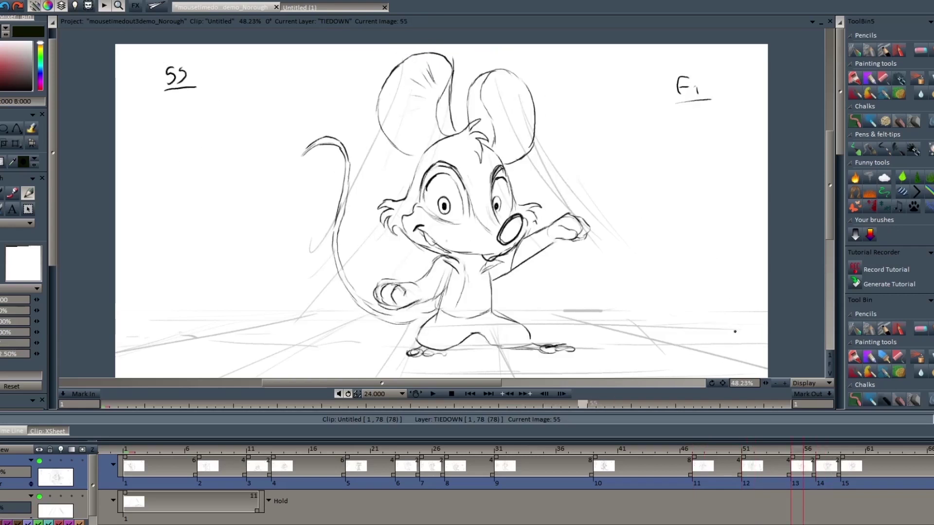
pyautogui.press('Right')
pyautogui.press('Left')
pyautogui.press('Right')
pyautogui.press('Left')
pyautogui.press('Right')
pyautogui.press('Right')
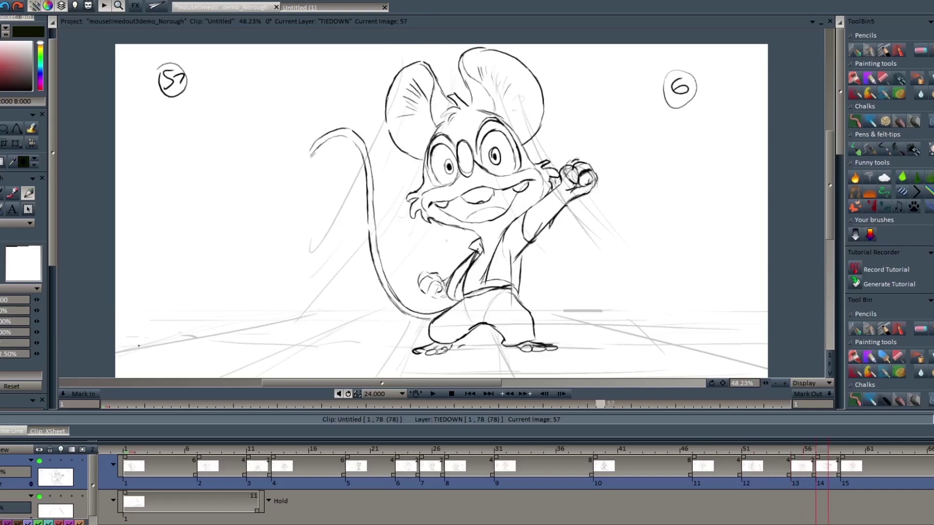
pyautogui.press('Left')
pyautogui.press('Left')
pyautogui.press('Right')
pyautogui.press('Right')
pyautogui.press('Left')
pyautogui.press('Left')
pyautogui.press('Right')
pyautogui.press('Right')
pyautogui.press('Left')
pyautogui.press('Left')
# Step: Draw a timing chart on drawing F1 from 55 to 57, with a middle tick labelled 56
pyautogui.moveTo(181, 190)
pyautogui.mouseDown()
pyautogui.moveTo(172, 209)
pyautogui.moveTo(187, 205)
pyautogui.mouseUp()
pyautogui.moveTo(169, 138); pyautogui.dragTo(184, 138)
pyautogui.moveTo(198, 128); pyautogui.dragTo(190, 144)
pyautogui.moveTo(208, 128); pyautogui.dragTo(204, 142)
# Step: Flip between drawings F1, G and G1 to examine how the mouse moves around frame 57
pyautogui.press('Right')
pyautogui.press('Right')
pyautogui.press('Left')
pyautogui.press('Left')
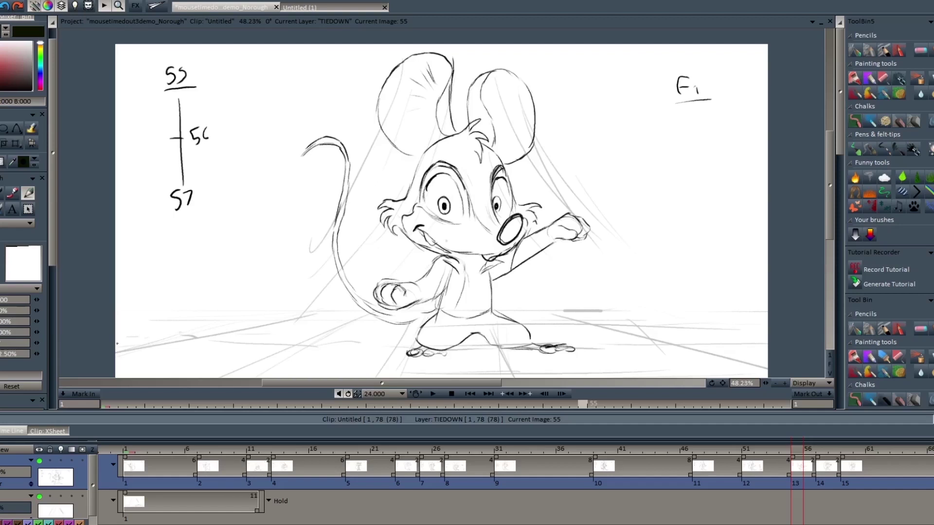
pyautogui.scroll(1, 831, 151)
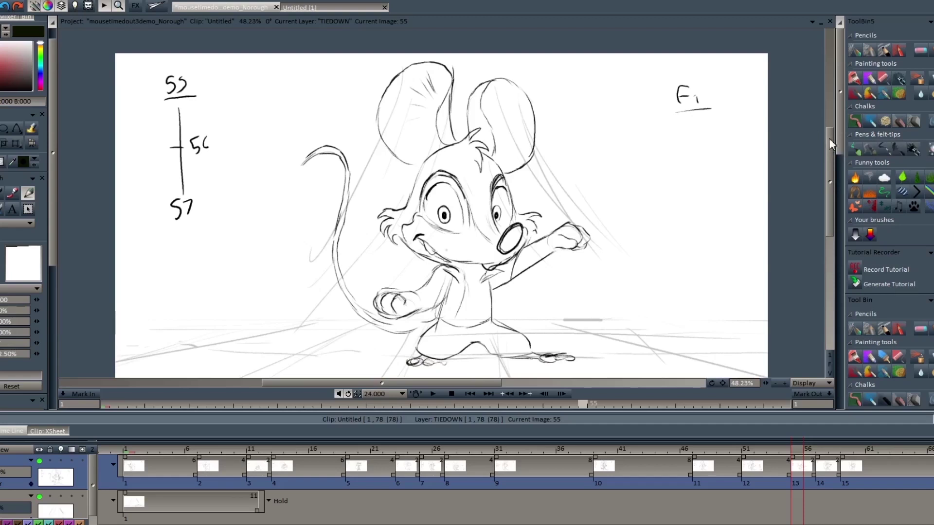
pyautogui.scroll(-2, 831, 147)
pyautogui.scroll(1, 833, 157)
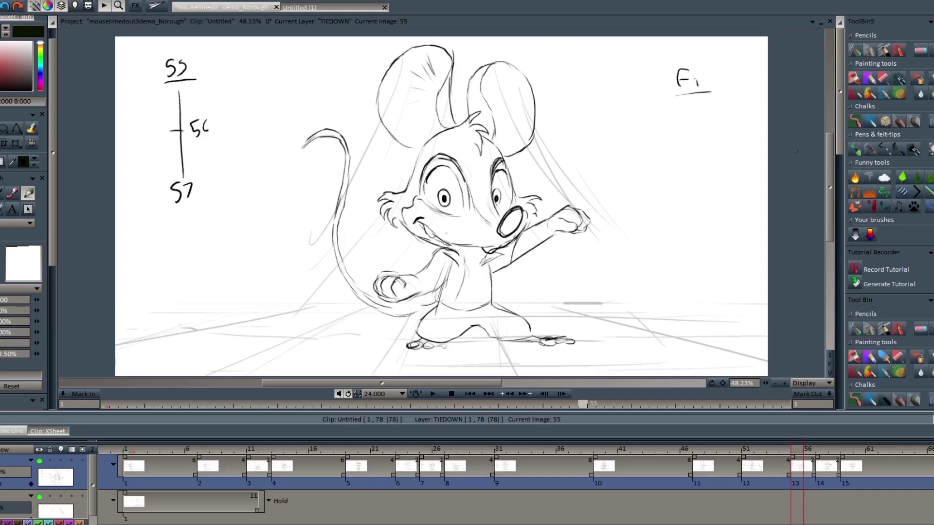
pyautogui.press('Right')
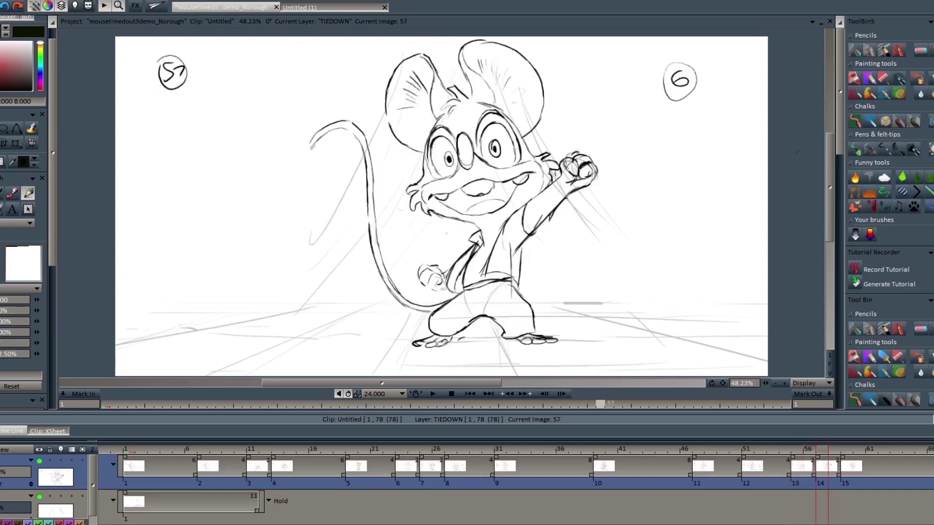
pyautogui.press('Left')
pyautogui.press('Right')
pyautogui.press('Right')
pyautogui.press('Left')
pyautogui.press('Left')
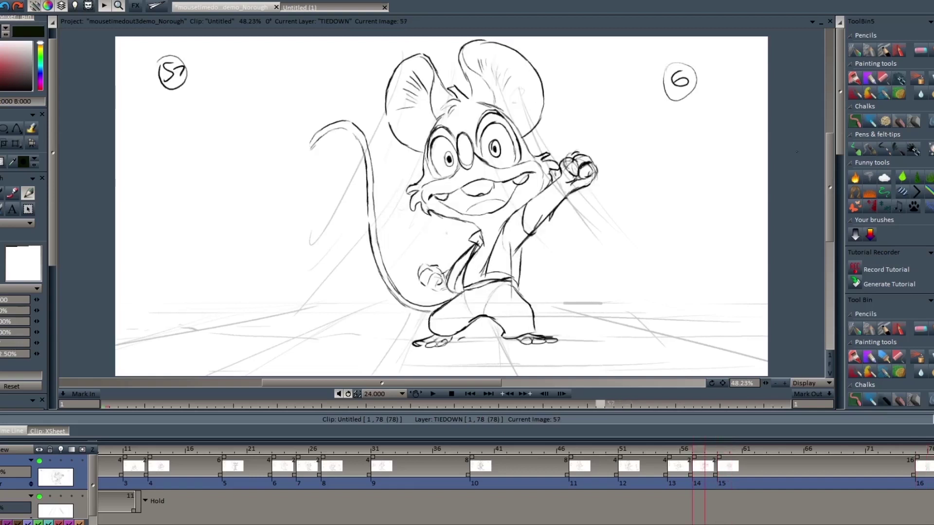
# Step: Chart drawing G from the circled 57 to 59, with 58 at the middle and bracket arcs on both halves
pyautogui.moveTo(173, 135)
pyautogui.mouseDown()
pyautogui.moveTo(176, 195)
pyautogui.moveTo(184, 142)
pyautogui.mouseUp()
pyautogui.moveTo(202, 126)
pyautogui.mouseDown()
pyautogui.moveTo(197, 136)
pyautogui.moveTo(201, 127)
pyautogui.mouseUp()
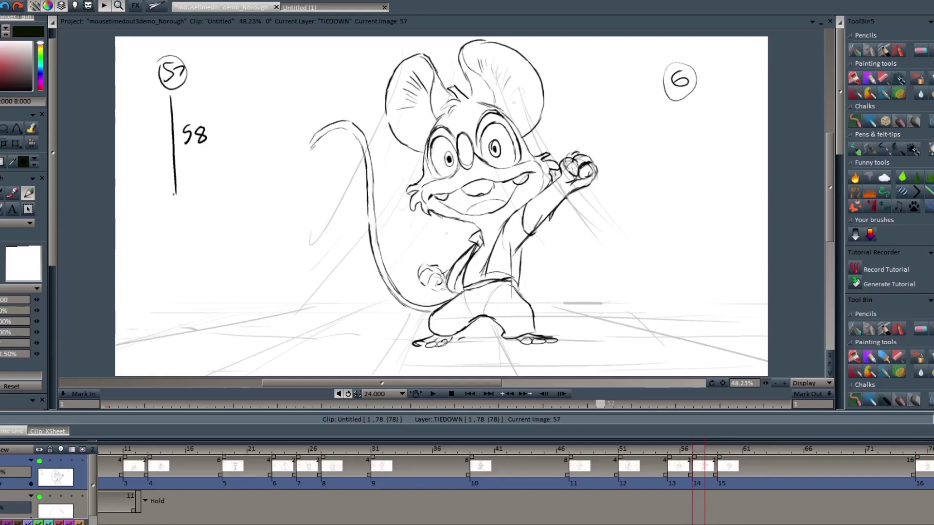
pyautogui.moveTo(171, 199); pyautogui.dragTo(193, 213)
pyautogui.moveTo(199, 73)
pyautogui.mouseDown()
pyautogui.moveTo(217, 130)
pyautogui.moveTo(209, 213)
pyautogui.mouseUp()
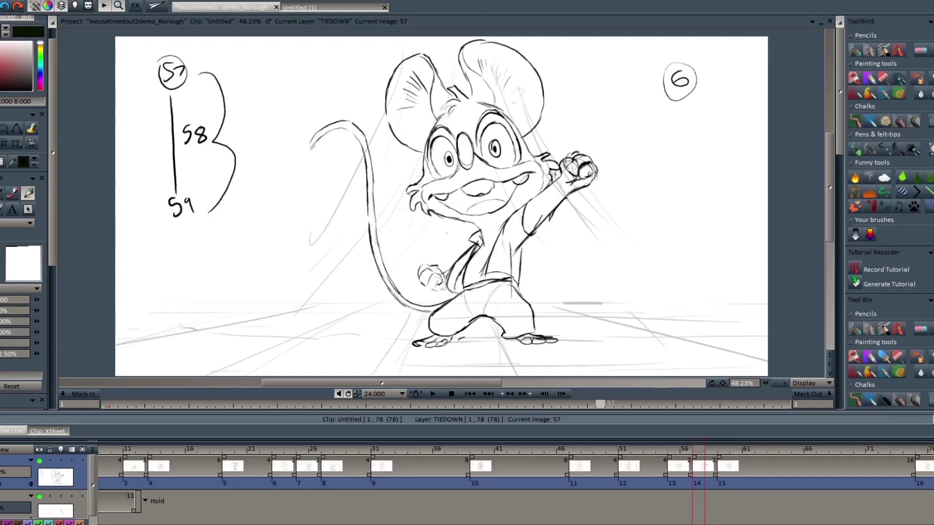
# Step: Draw a timing chart on drawing G1 from 59 to a circled 75, with a middle tick labelled 61, end lines and bracket arcs
pyautogui.press('Right')
pyautogui.press('Right')
pyautogui.press('Right')
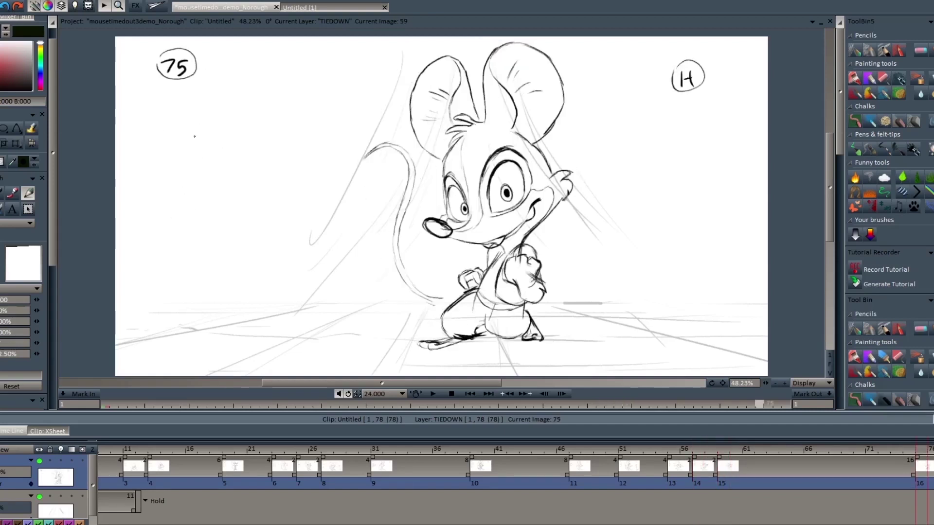
pyautogui.press('Left')
pyautogui.moveTo(167, 91)
pyautogui.mouseDown()
pyautogui.moveTo(178, 281)
pyautogui.moveTo(188, 280)
pyautogui.mouseUp()
pyautogui.moveTo(163, 156); pyautogui.dragTo(181, 154)
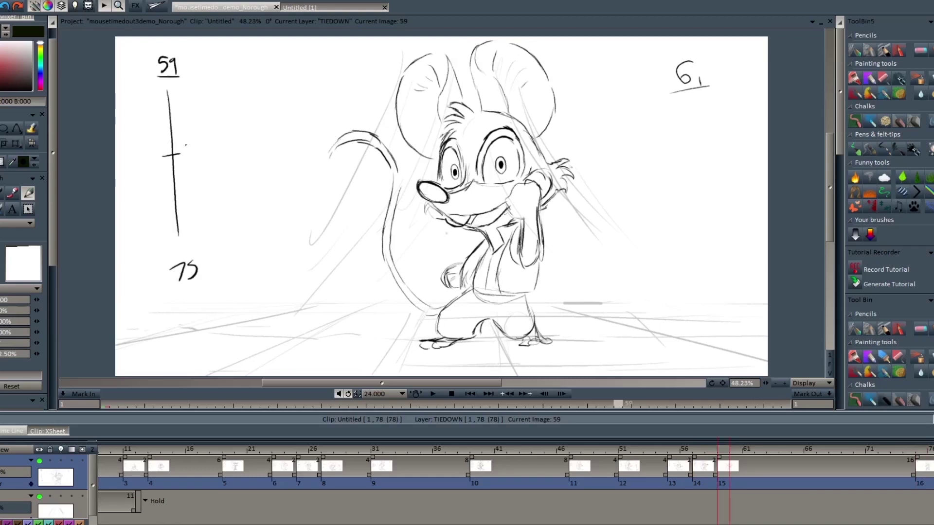
pyautogui.moveTo(210, 137)
pyautogui.mouseDown()
pyautogui.moveTo(200, 145)
pyautogui.moveTo(221, 153)
pyautogui.mouseUp()
pyautogui.moveTo(170, 259); pyautogui.dragTo(174, 254)
pyautogui.moveTo(156, 89); pyautogui.dragTo(198, 89)
pyautogui.moveTo(159, 238); pyautogui.dragTo(199, 238)
pyautogui.moveTo(213, 62)
pyautogui.mouseDown()
pyautogui.moveTo(257, 76)
pyautogui.moveTo(254, 138)
pyautogui.moveTo(286, 171)
pyautogui.moveTo(282, 230)
pyautogui.moveTo(236, 249)
pyautogui.mouseUp()
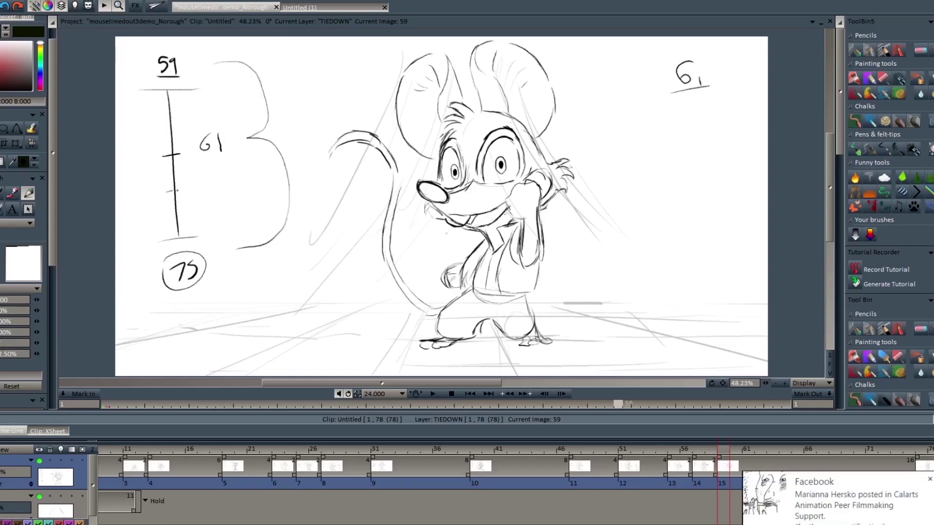
# Step: Add ticks labelled 63, 65 and 67, successively closer to the 75, and bracket arcs to drawing G1's chart
pyautogui.moveTo(170, 192)
pyautogui.mouseDown()
pyautogui.moveTo(217, 181)
pyautogui.moveTo(211, 188)
pyautogui.mouseUp()
pyautogui.moveTo(239, 149)
pyautogui.mouseDown()
pyautogui.moveTo(270, 163)
pyautogui.moveTo(216, 253)
pyautogui.mouseUp()
pyautogui.moveTo(170, 214); pyautogui.dragTo(187, 213)
pyautogui.moveTo(207, 202); pyautogui.dragTo(205, 208)
pyautogui.moveTo(220, 200); pyautogui.dragTo(215, 210)
pyautogui.moveTo(233, 201)
pyautogui.mouseDown()
pyautogui.moveTo(245, 222)
pyautogui.moveTo(214, 254)
pyautogui.mouseUp()
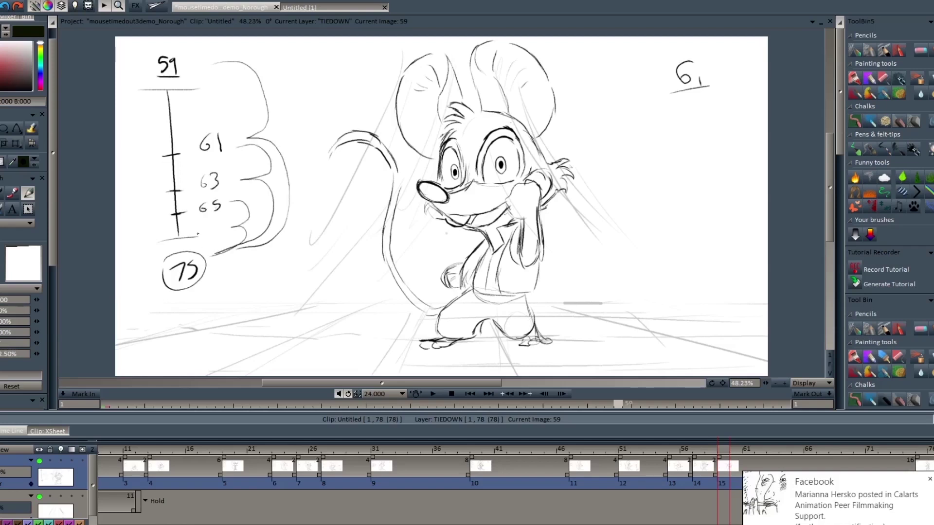
pyautogui.moveTo(173, 227)
pyautogui.mouseDown()
pyautogui.moveTo(214, 228)
pyautogui.moveTo(149, 240)
pyautogui.moveTo(158, 267)
pyautogui.mouseUp()
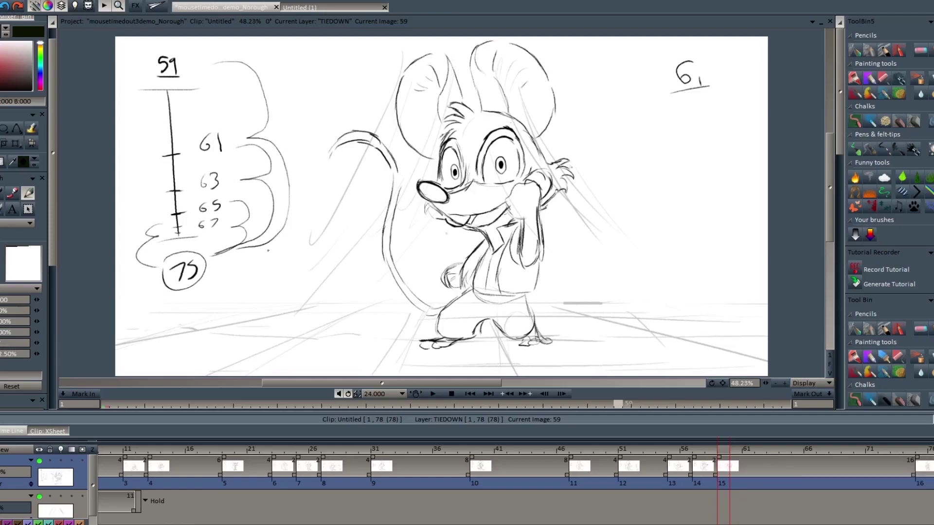
# Step: Start a smaller secondary chart on drawing G1 from 67 to a circled 75, with a middle tick
pyautogui.moveTo(277, 264)
pyautogui.mouseDown()
pyautogui.moveTo(286, 273)
pyautogui.moveTo(276, 368)
pyautogui.mouseUp()
pyautogui.moveTo(284, 355)
pyautogui.mouseDown()
pyautogui.moveTo(286, 366)
pyautogui.moveTo(271, 360)
pyautogui.mouseUp()
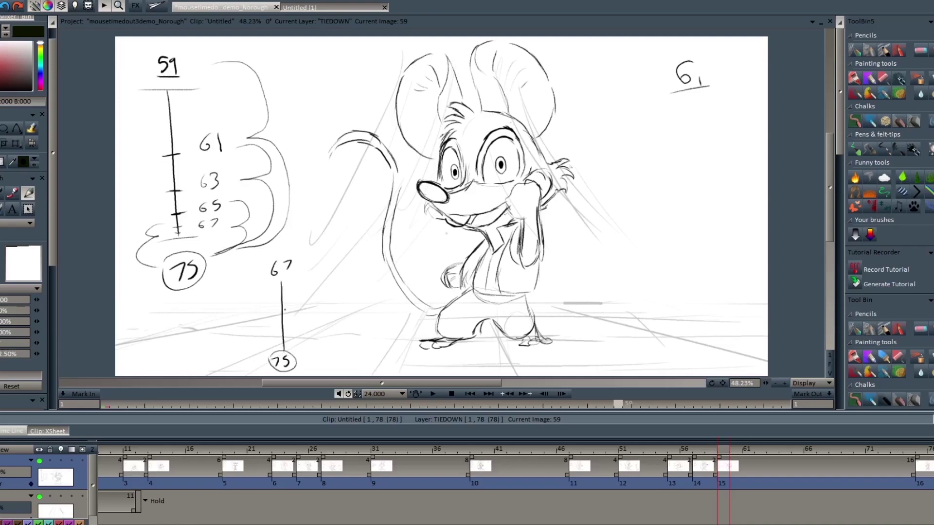
pyautogui.moveTo(279, 313); pyautogui.dragTo(290, 312)
pyautogui.moveTo(178, 232)
pyautogui.mouseDown()
pyautogui.moveTo(141, 306)
pyautogui.moveTo(219, 302)
pyautogui.moveTo(218, 311)
pyautogui.mouseUp()
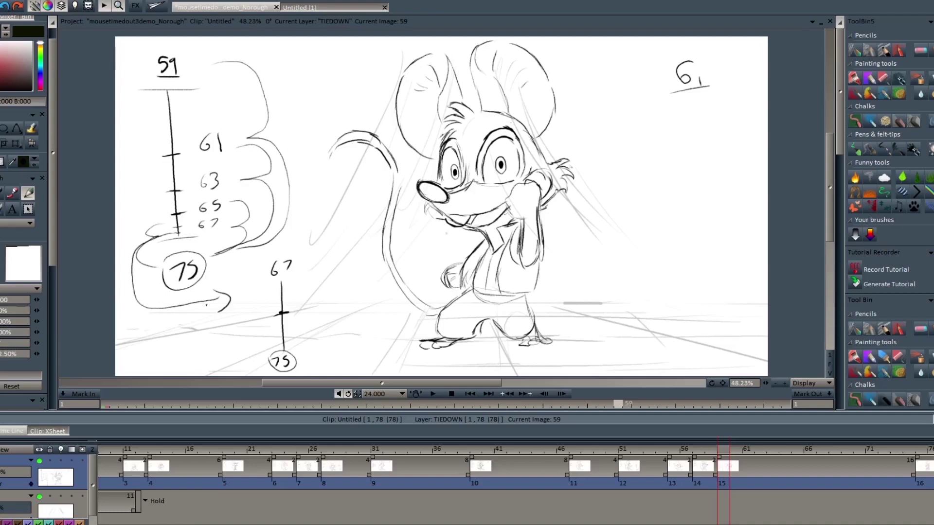
pyautogui.hotkey('ctrl', 'z')
pyautogui.hotkey('ctrl', 'z')
# Step: Draw a short arrow linking the main chart to the secondary one, and complete the latter with 69, 71, 73 and bracket arcs
pyautogui.moveTo(203, 232)
pyautogui.mouseDown()
pyautogui.moveTo(215, 266)
pyautogui.moveTo(235, 283)
pyautogui.mouseUp()
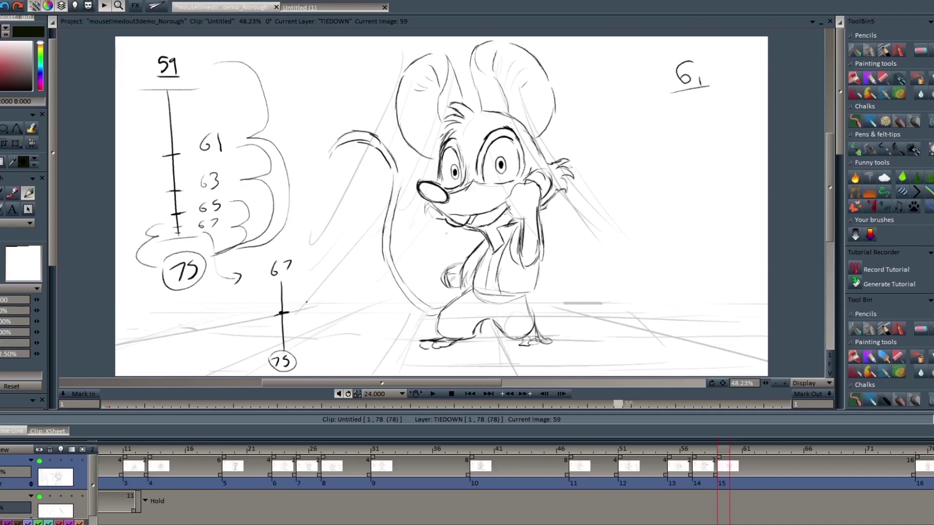
pyautogui.moveTo(307, 302)
pyautogui.mouseDown()
pyautogui.moveTo(304, 310)
pyautogui.moveTo(316, 311)
pyautogui.moveTo(293, 329)
pyautogui.mouseUp()
pyautogui.moveTo(306, 325); pyautogui.dragTo(316, 330)
pyautogui.moveTo(281, 342); pyautogui.dragTo(312, 350)
pyautogui.moveTo(311, 270)
pyautogui.mouseDown()
pyautogui.moveTo(341, 290)
pyautogui.moveTo(325, 356)
pyautogui.mouseUp()
pyautogui.moveTo(280, 314)
pyautogui.mouseDown()
pyautogui.moveTo(259, 322)
pyautogui.moveTo(270, 360)
pyautogui.mouseUp()
pyautogui.moveTo(274, 341); pyautogui.dragTo(273, 353)
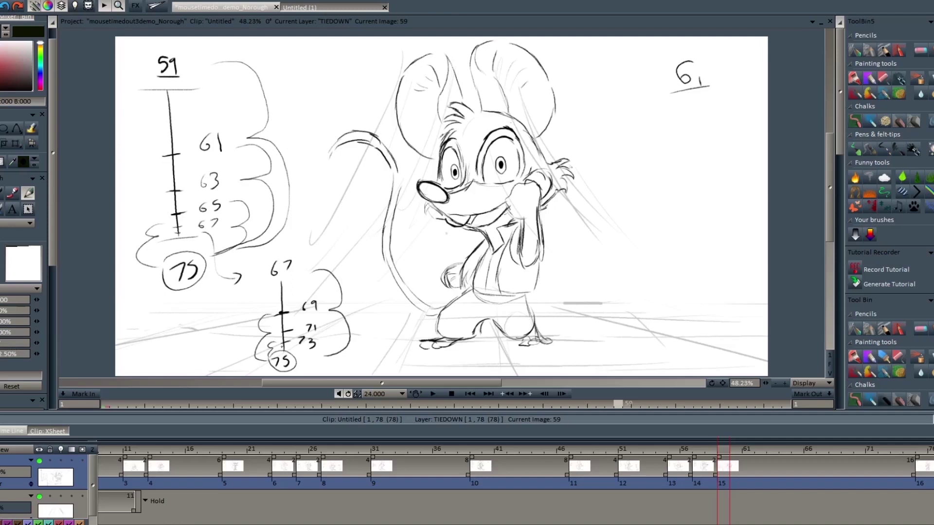
# Step: Flip between drawings G, G1 and H to check the spacing leading into frame 75
pyautogui.press('Left')
pyautogui.press('Right')
pyautogui.press('Right')
pyautogui.press('Left')
pyautogui.press('Left')
pyautogui.press('Right')
pyautogui.press('Right')
pyautogui.press('Left')
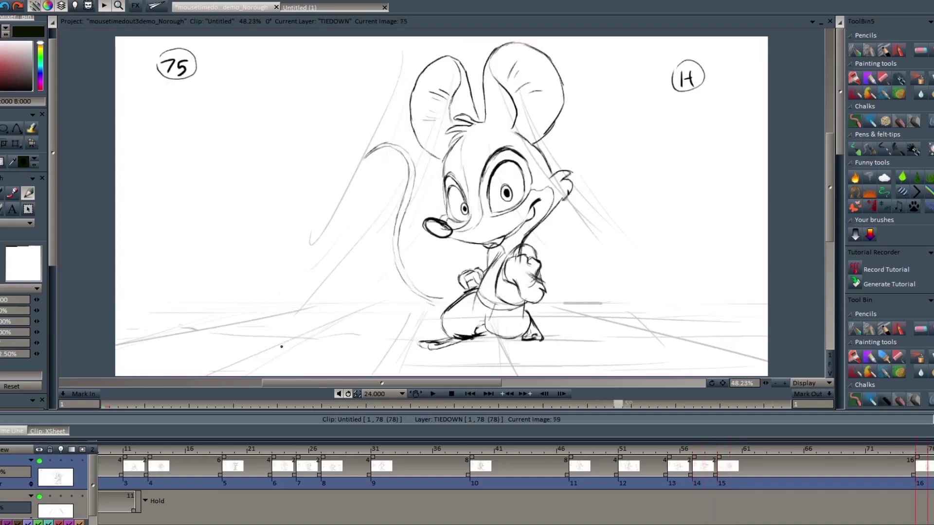
pyautogui.press('Right')
# Step: Review the timed drawings and their charts from H back to drawing A at frame 1
pyautogui.press('Left')
pyautogui.press('Left')
pyautogui.press('Left')
pyautogui.press('Left')
pyautogui.press('Left')
pyautogui.press('Left')
pyautogui.press('Left')
pyautogui.press('Left')
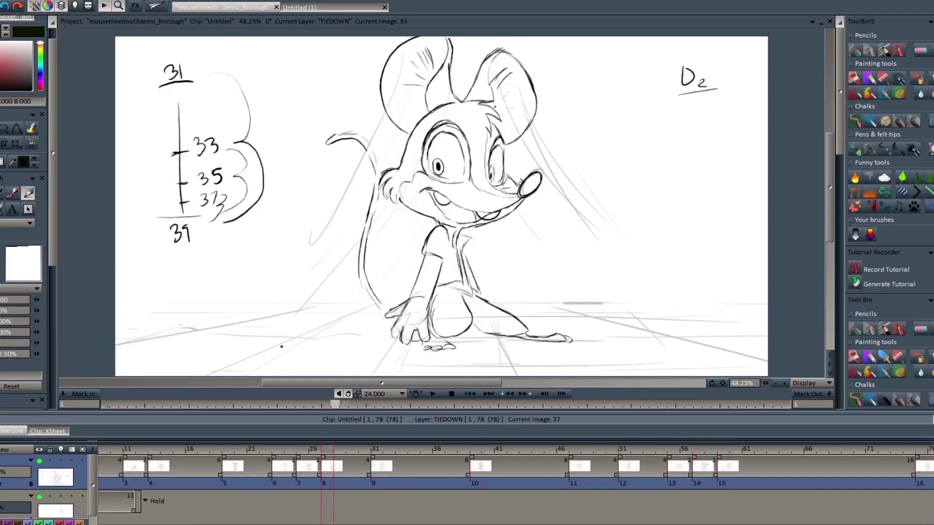
pyautogui.press('Left')
pyautogui.press('Right')
pyautogui.press('Right')
pyautogui.press('Left')
pyautogui.press('Right')
pyautogui.press('Right')
pyautogui.press('Left')
pyautogui.press('Left')
pyautogui.press('Left')
pyautogui.press('Left')
pyautogui.press('Left')
pyautogui.press('Left')
pyautogui.press('Left')
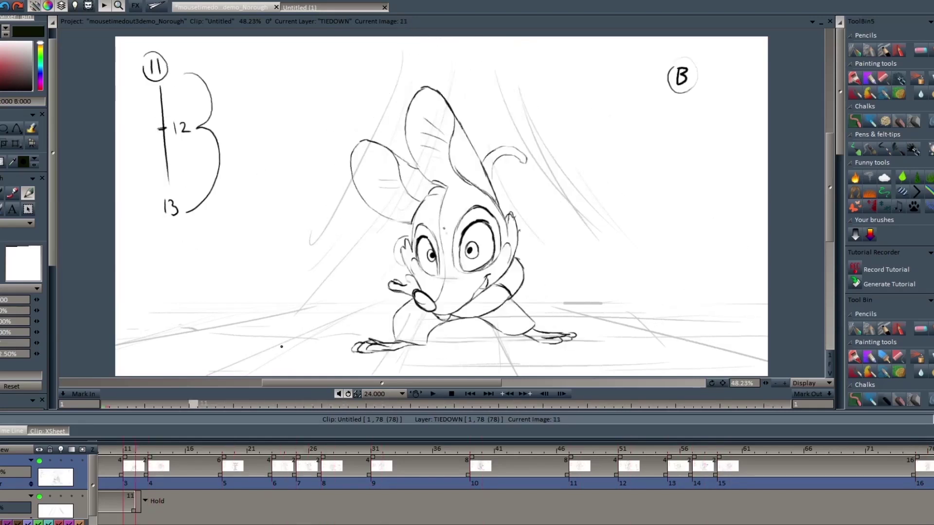
pyautogui.press('Right')
pyautogui.press('Right')
pyautogui.press('Right')
pyautogui.press('Right')
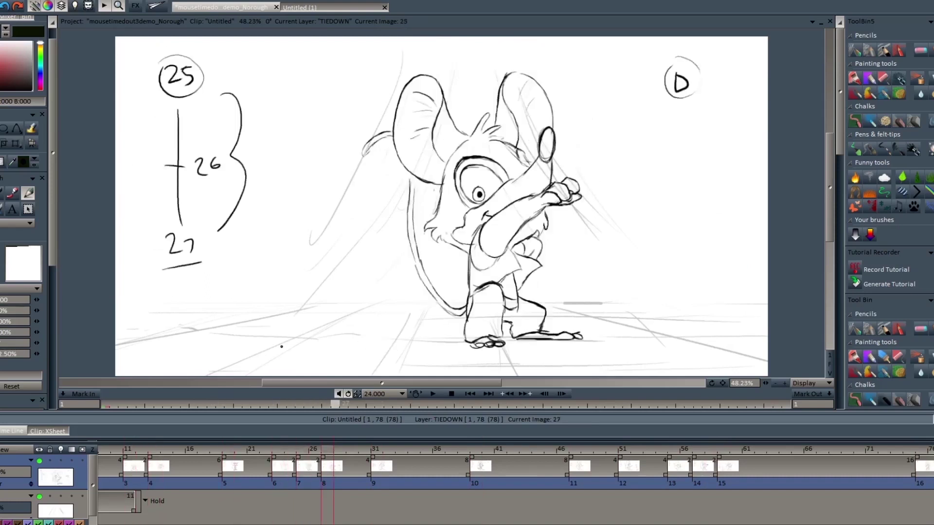
pyautogui.press('Right')
pyautogui.press('Left')
pyautogui.press('Left')
pyautogui.press('Left')
pyautogui.press('Left')
pyautogui.press('Left')
pyautogui.press('Left')
pyautogui.press('Left')
pyautogui.press('Left')
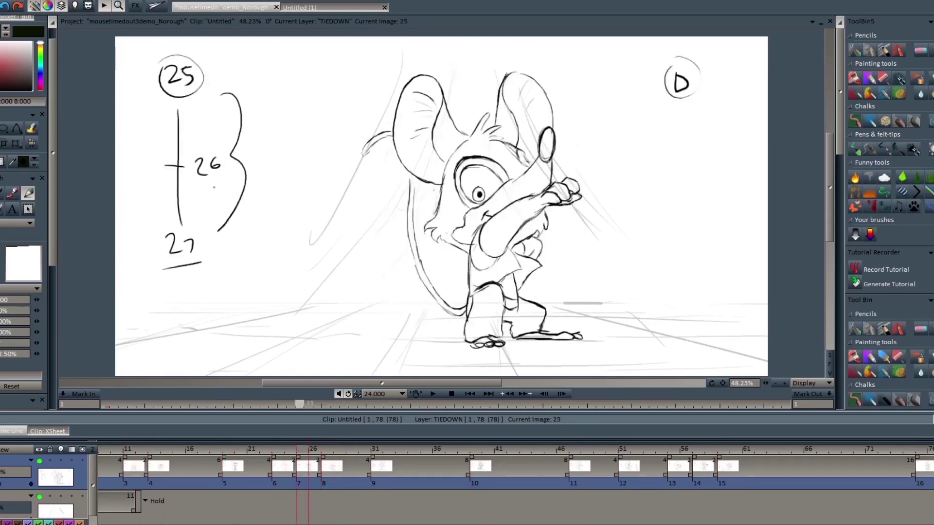
pyautogui.press('Right')
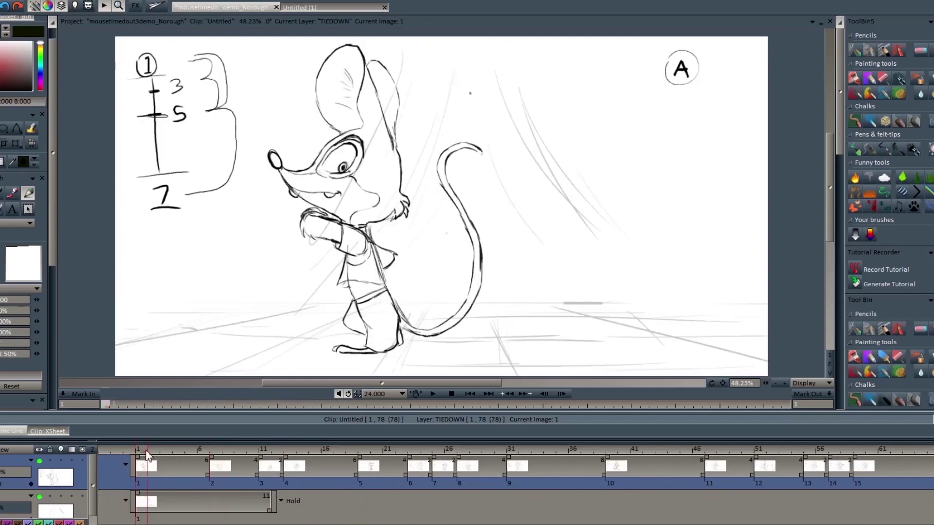
pyautogui.press('Right')
pyautogui.moveTo(153, 461); pyautogui.dragTo(260, 471)
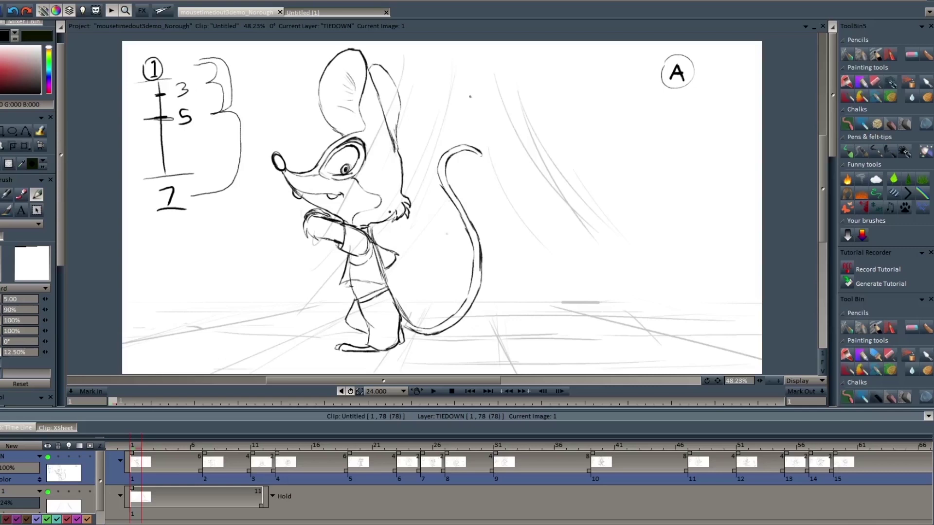
# Step: Insert a blank drawing at frame 5 on the TIEDOWN layer, between drawings A and A1
pyautogui.click(194, 447)
pyautogui.click(204, 455)
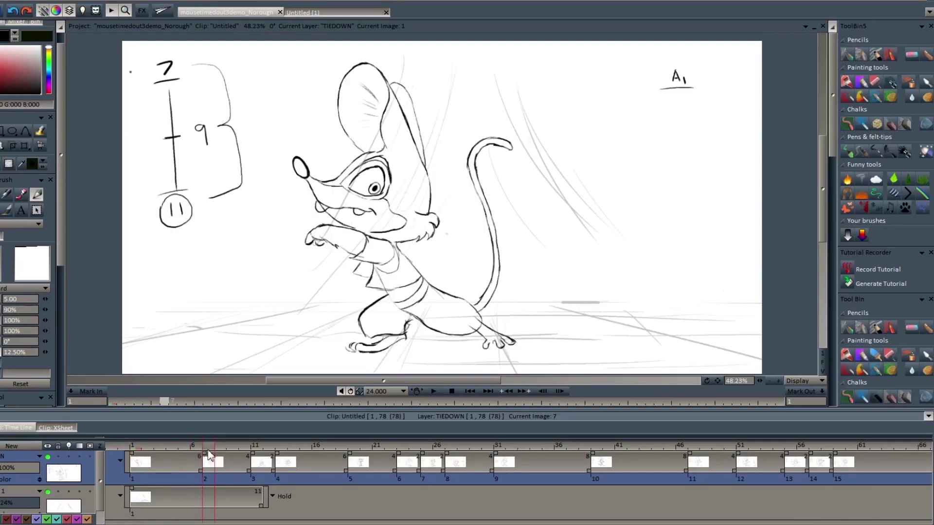
pyautogui.click(188, 450)
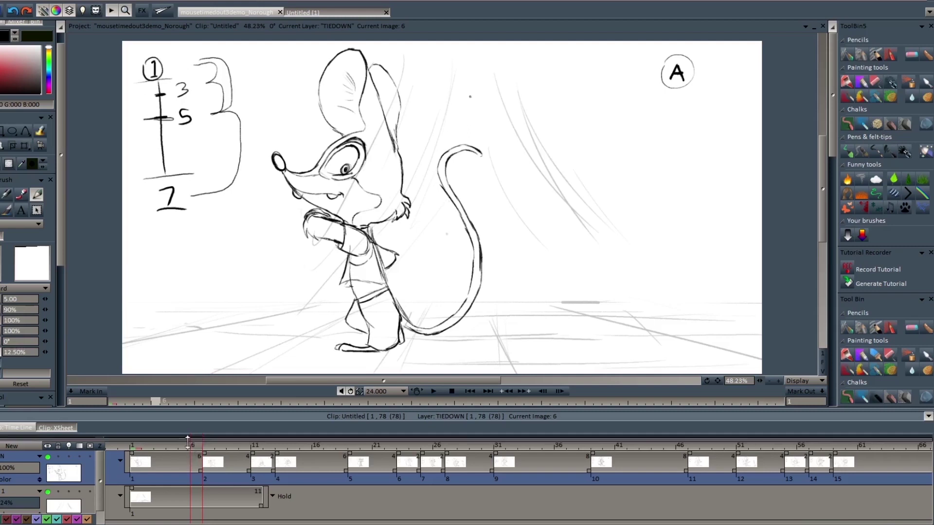
pyautogui.press('Left')
pyautogui.press('Insert')
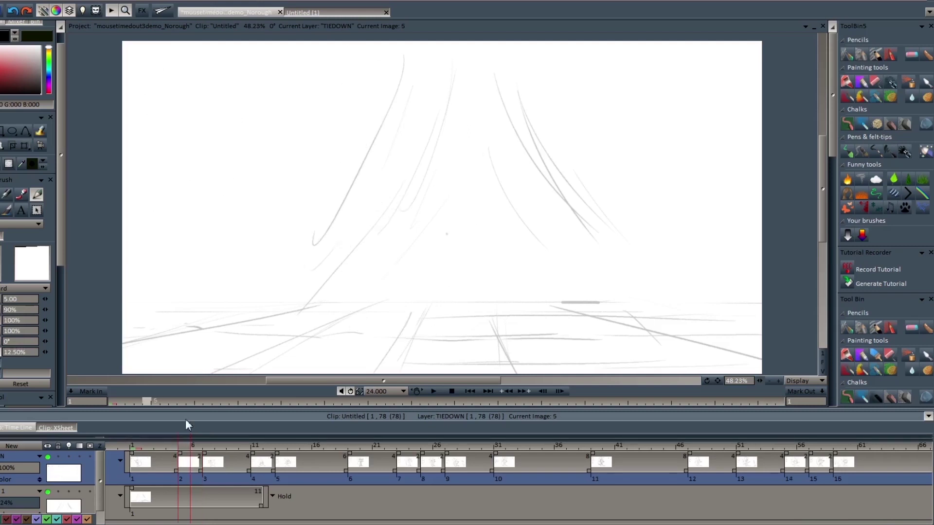
# Step: Flip between drawing A, the blank frame 5 and drawing A1 to study the overall movement
pyautogui.hotkey('ctrl', 'Left')
pyautogui.hotkey('ctrl', 'Right')
pyautogui.hotkey('ctrl', 'Right')
pyautogui.hotkey('ctrl', 'Left')
pyautogui.hotkey('ctrl', 'Left')
pyautogui.hotkey('ctrl', 'Left')
pyautogui.hotkey('ctrl', 'Right')
pyautogui.hotkey('ctrl', 'Right')
pyautogui.hotkey('ctrl', 'Left')
pyautogui.hotkey('ctrl', 'Left')
pyautogui.hotkey('ctrl', 'Right')
pyautogui.press('Right')
pyautogui.press('Right')
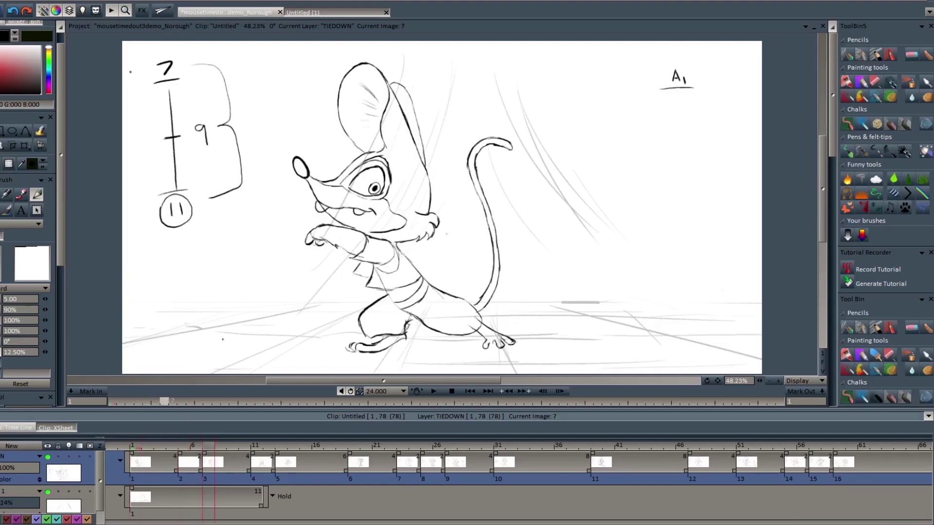
pyautogui.press('Left')
pyautogui.press('Left')
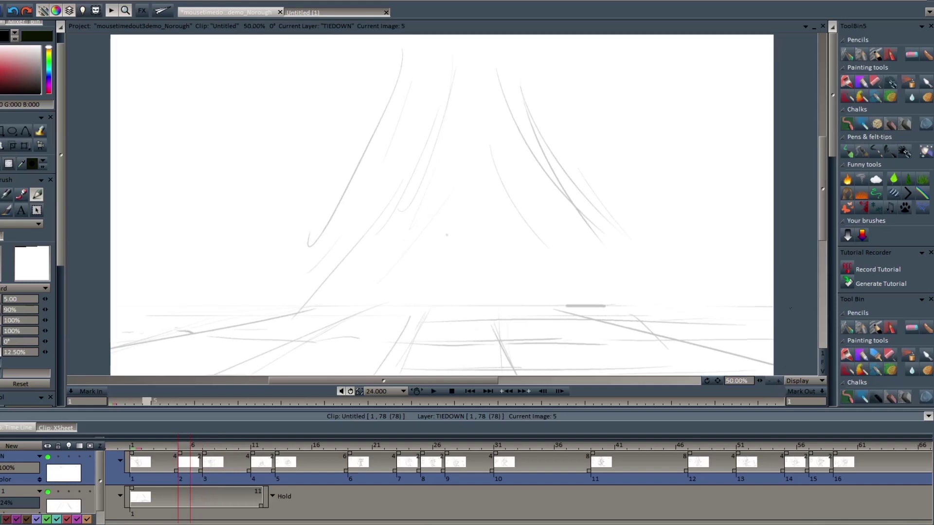
# Step: Zoom in to 75% on the mouse's upper body and compare the head, ears and tail of drawings A and A1
pyautogui.click(778, 381)
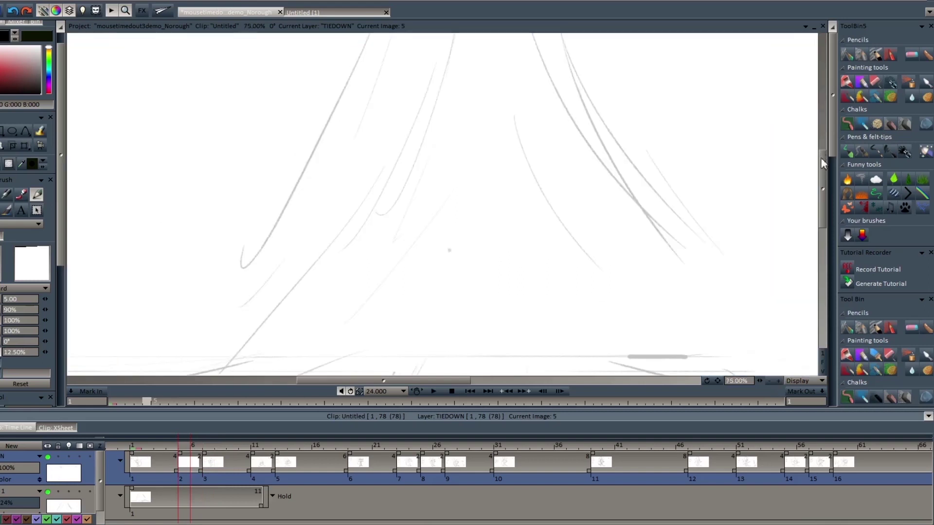
pyautogui.moveTo(821, 158); pyautogui.dragTo(822, 124)
pyautogui.press('Left')
pyautogui.press('Right')
pyautogui.press('Right')
pyautogui.press('Left')
pyautogui.press('Left')
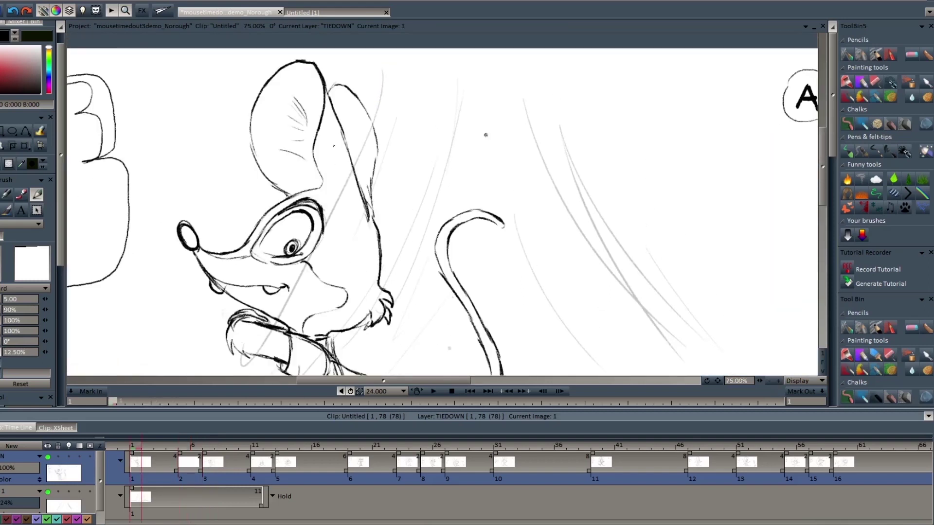
pyautogui.press('Right')
pyautogui.press('Right')
pyautogui.press('Right')
pyautogui.press('Right')
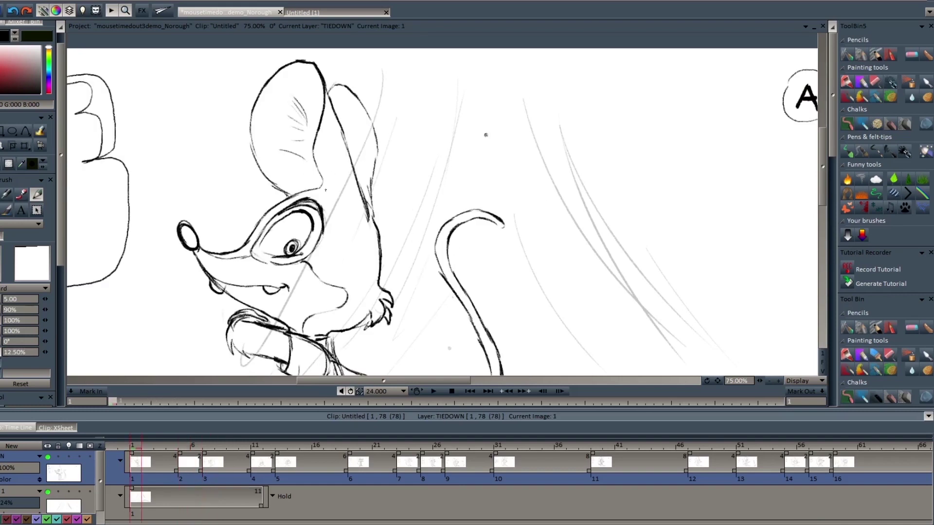
pyautogui.press('Right')
pyautogui.press('Right')
pyautogui.press('Right')
pyautogui.press('Right')
pyautogui.press('Right')
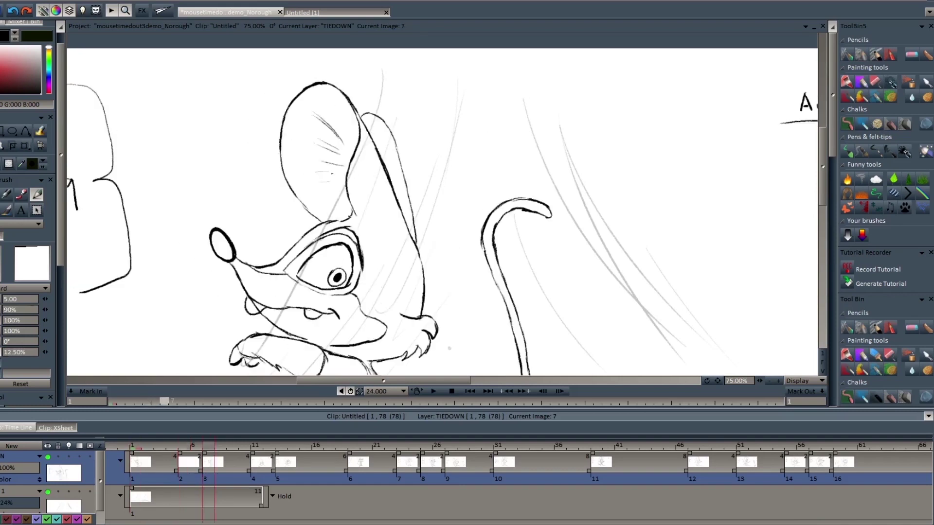
# Step: Flip repeatedly through drawing A, the blank frame 5 and drawing A1 to study the head's path between them
pyautogui.press('Left')
pyautogui.press('Left')
pyautogui.press('Right')
pyautogui.press('Right')
pyautogui.press('Left')
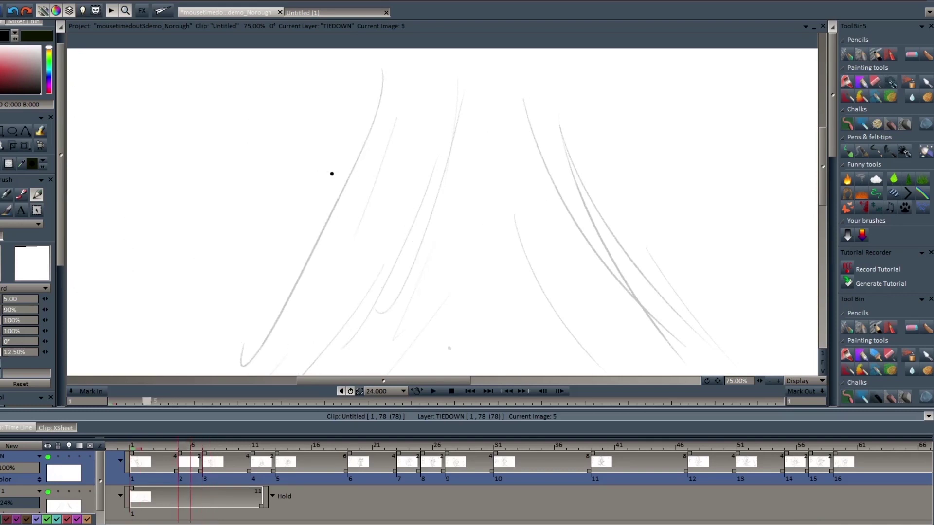
pyautogui.press('Right')
pyautogui.press('Left')
pyautogui.press('Left')
pyautogui.press('Right')
pyautogui.press('Right')
pyautogui.press('Left')
pyautogui.press('Left')
pyautogui.press('Right')
pyautogui.press('Right')
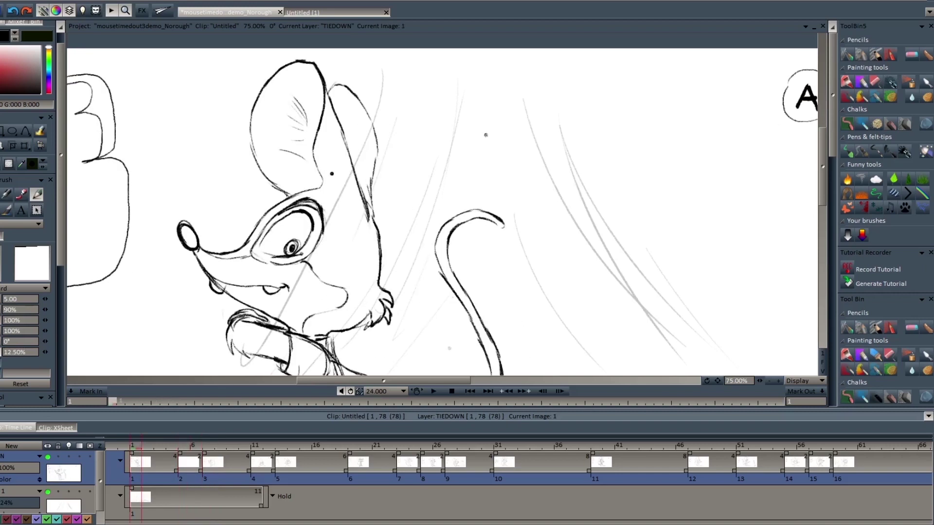
pyautogui.press('Left')
pyautogui.press('Right')
pyautogui.press('Left')
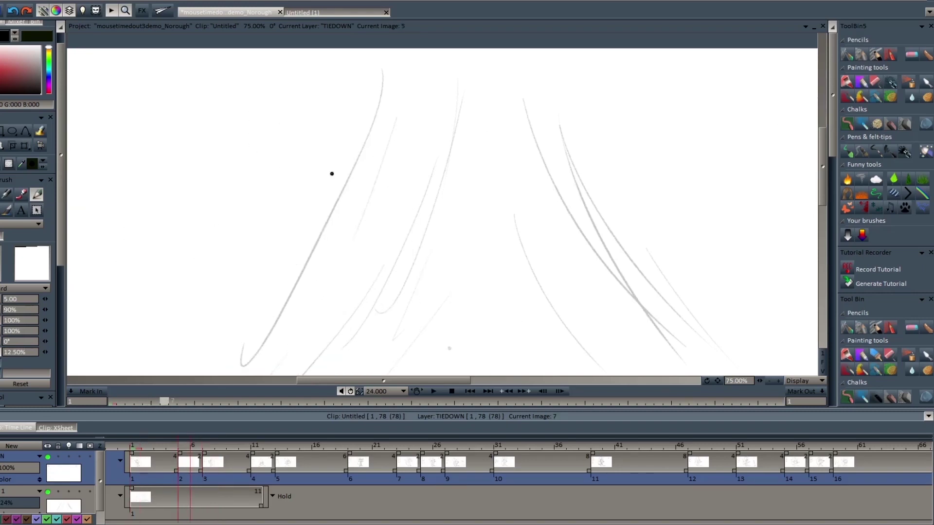
pyautogui.press('Right')
pyautogui.press('Left')
pyautogui.press('Right')
pyautogui.press('Left')
pyautogui.press('Right')
pyautogui.press('Left')
pyautogui.press('Right')
pyautogui.press('Left')
# Step: Mark the point where the far ear meets the back of the head with a dot on drawings A and A1
pyautogui.press('Home')
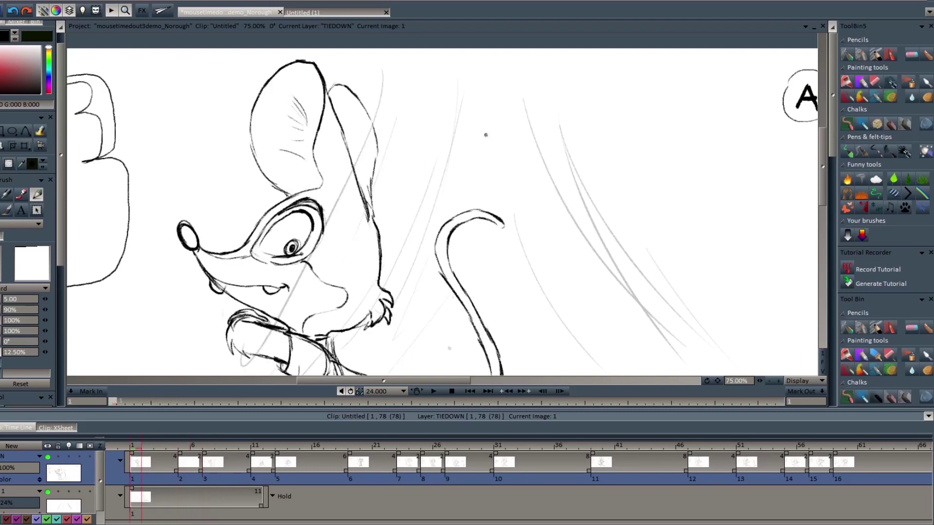
pyautogui.press('Right')
pyautogui.press('Right')
pyautogui.press('Left')
pyautogui.press('Left')
pyautogui.press('Right')
pyautogui.press('Right')
pyautogui.press('Left')
pyautogui.press('Left')
pyautogui.press('Right')
pyautogui.press('Right')
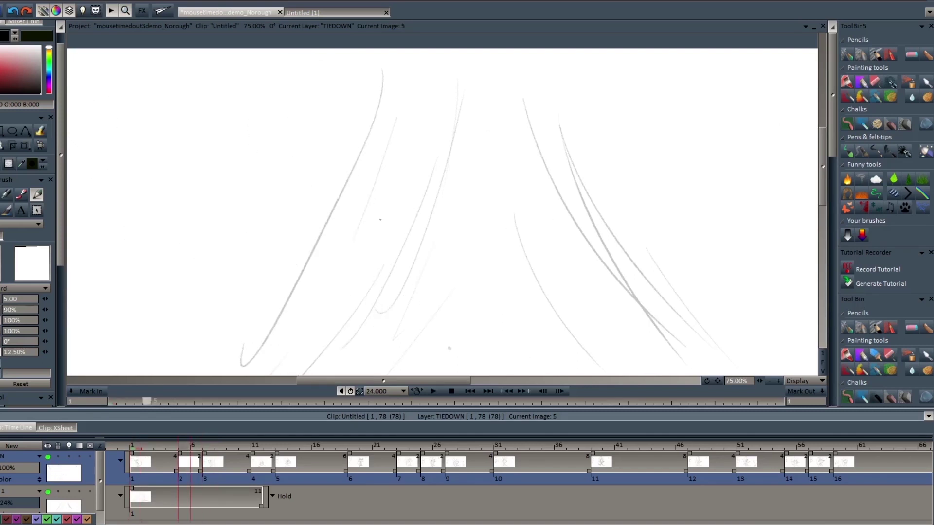
pyautogui.press('Right')
pyautogui.press('Left')
pyautogui.press('Left')
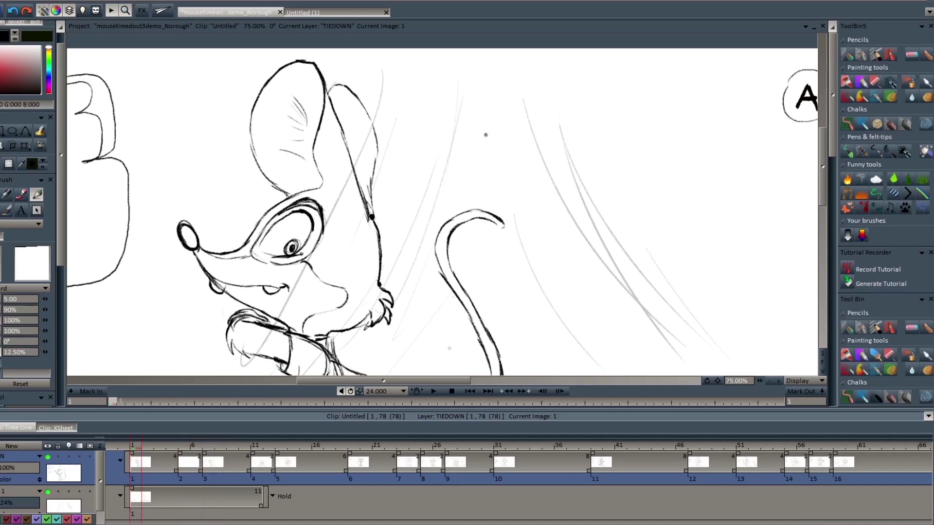
pyautogui.press('Right')
pyautogui.press('Right')
pyautogui.press('Left')
pyautogui.press('Left')
pyautogui.press('Right')
pyautogui.press('Right')
pyautogui.click(416, 246)
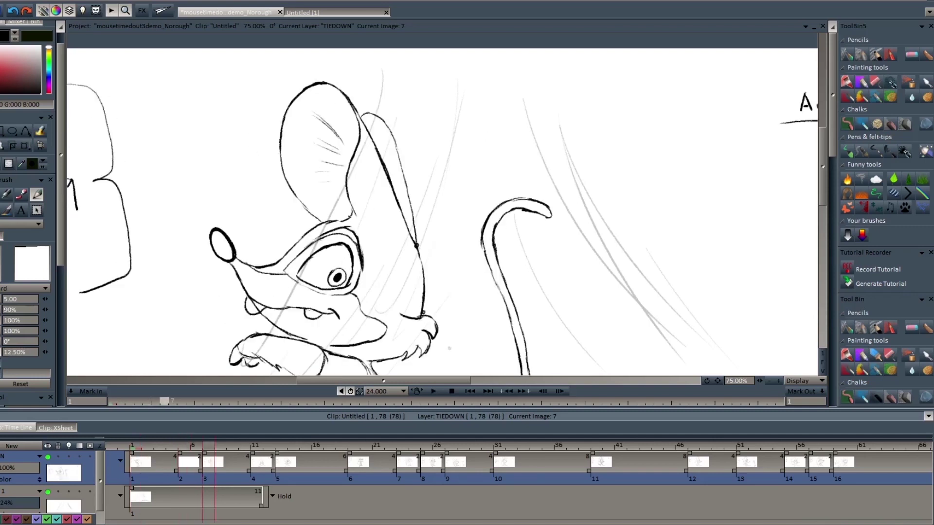
# Step: Mark the lower end of the head's back on A1, and plot in-between dots for it and the ear base on frame 5
pyautogui.click(423, 313)
pyautogui.press('Left')
pyautogui.press('Left')
pyautogui.press('Right')
pyautogui.press('Right')
pyautogui.press('Left')
pyautogui.press('Left')
pyautogui.press('Right')
pyautogui.press('Right')
pyautogui.press('Left')
pyautogui.press('Left')
pyautogui.press('Right')
pyautogui.press('Right')
pyautogui.press('Left')
pyautogui.press('Left')
pyautogui.press('Left')
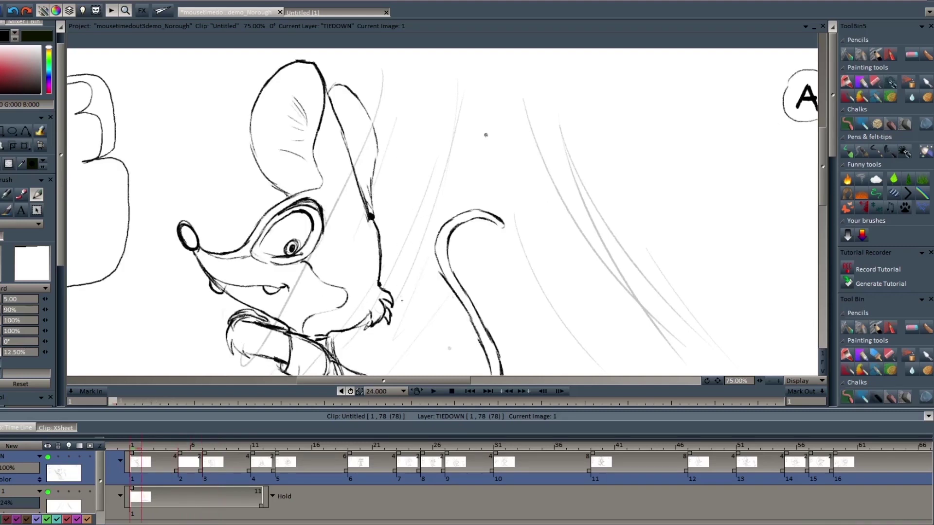
pyautogui.press('Right')
pyautogui.press('Right')
pyautogui.press('Left')
pyautogui.press('Left')
pyautogui.press('Right')
pyautogui.press('Left')
pyautogui.press('Left')
pyautogui.press('Left')
pyautogui.press('Left')
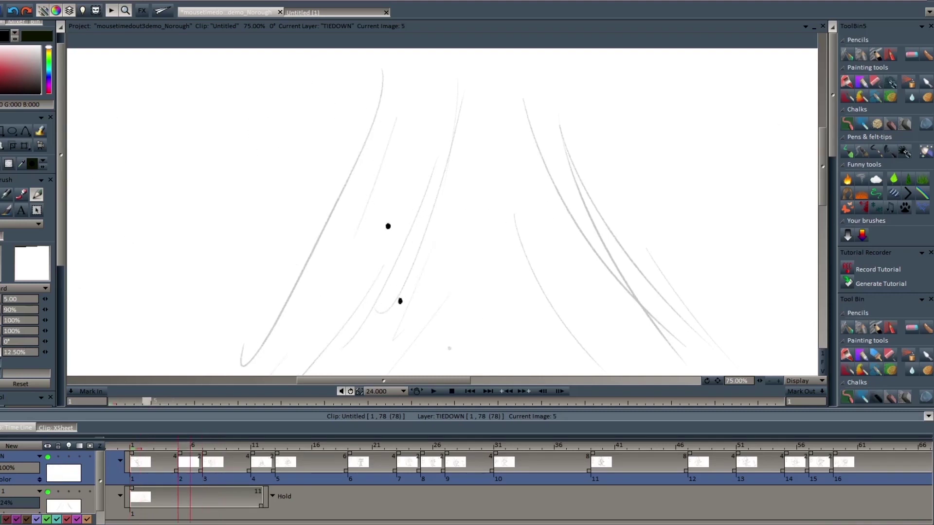
# Step: Mark a point partway down the back of the head on A1 and plot its in-between dot on frame 5
pyautogui.press('Right')
pyautogui.press('Left')
pyautogui.press('Right')
pyautogui.press('Right')
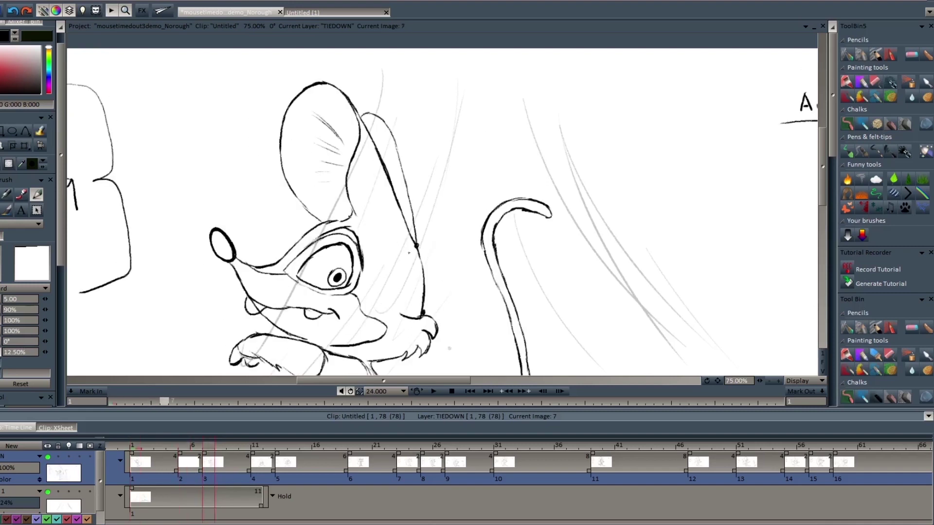
pyautogui.click(423, 263)
pyautogui.press('Left')
pyautogui.press('Left')
pyautogui.press('Right')
pyautogui.press('Right')
pyautogui.press('Left')
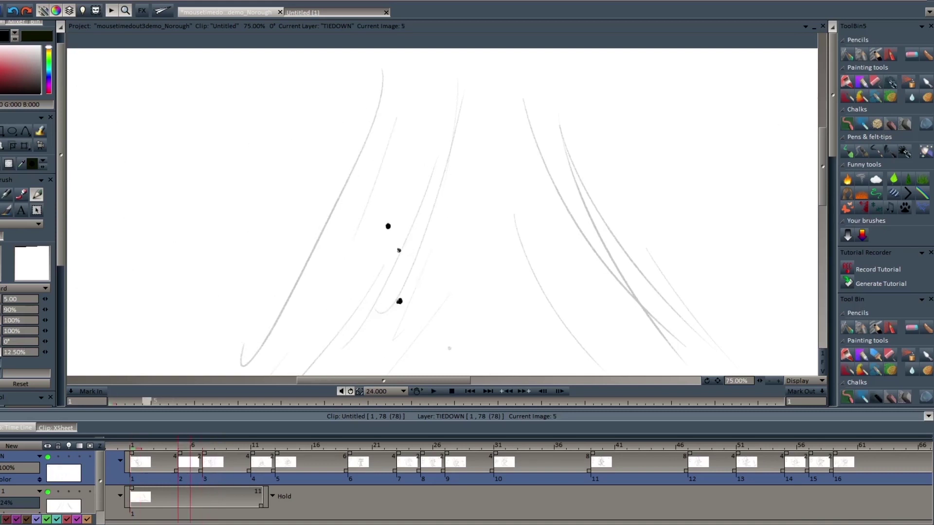
pyautogui.press('Left')
pyautogui.press('Right')
pyautogui.press('Right')
pyautogui.press('Left')
pyautogui.press('Right')
pyautogui.press('Left')
pyautogui.press('Left')
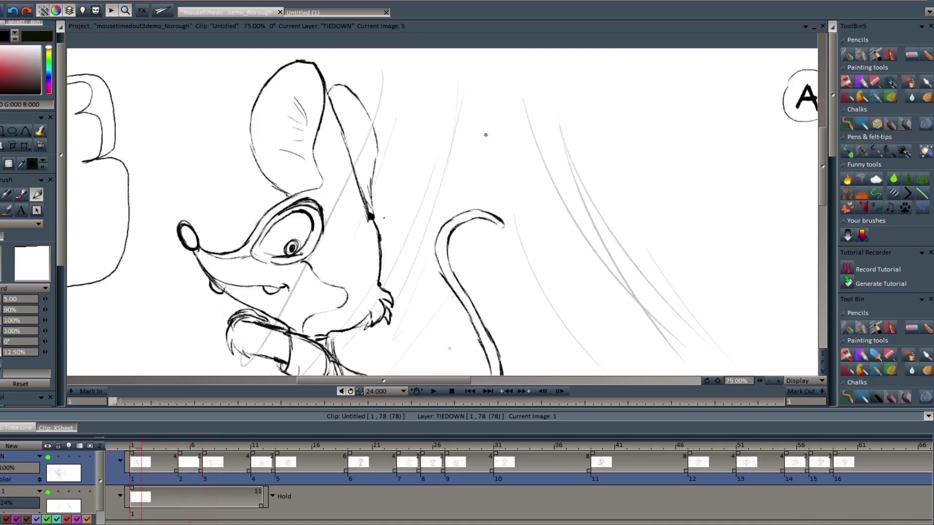
# Step: Draw the back-of-head curve on frame 5 through the three plotted dots
pyautogui.press('Right')
pyautogui.moveTo(398, 251); pyautogui.dragTo(400, 299)
pyautogui.press('Right')
pyautogui.press('Left')
pyautogui.press('Right')
pyautogui.press('Right')
# Step: Compare the cheek fur below the head curve on drawings A and A1 against frame 5
pyautogui.moveTo(821, 170); pyautogui.dragTo(821, 189)
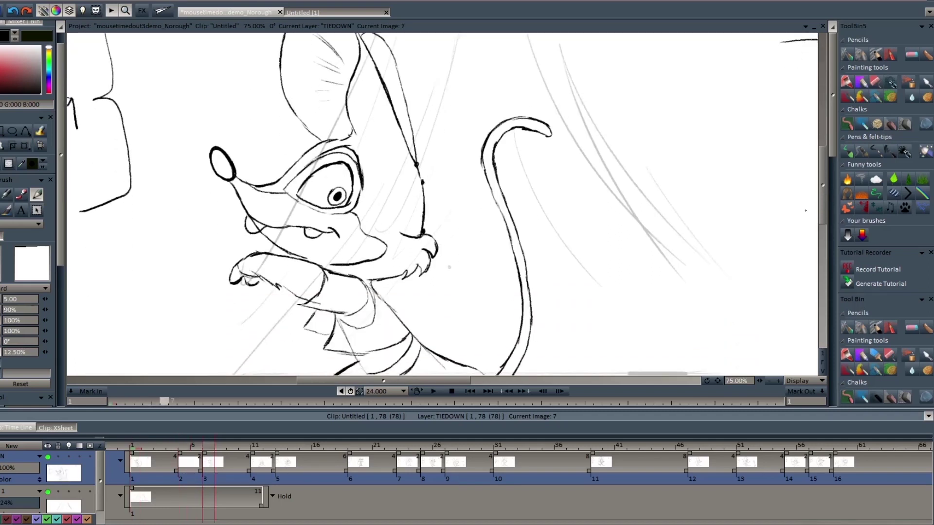
pyautogui.moveTo(416, 381); pyautogui.dragTo(402, 382)
pyautogui.press('Left')
pyautogui.press('Left')
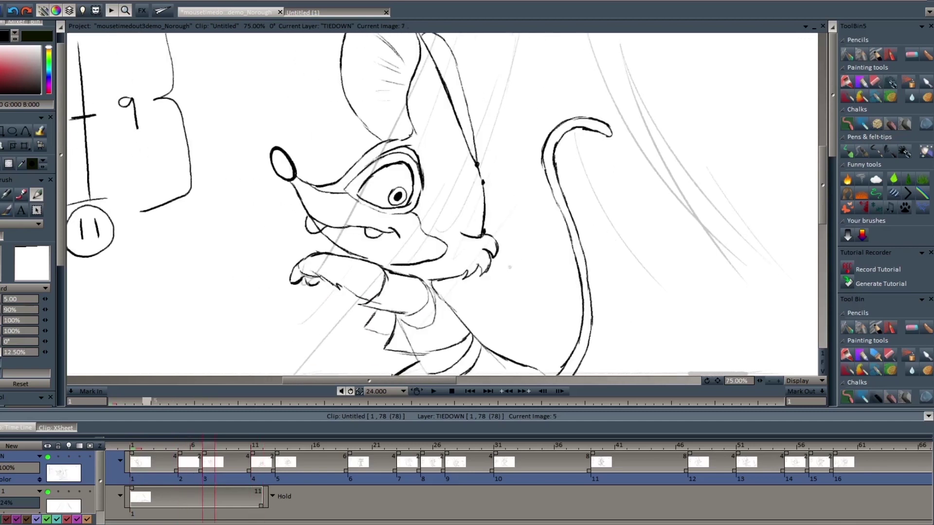
pyautogui.moveTo(822, 201); pyautogui.dragTo(822, 200)
pyautogui.press('Left')
pyautogui.press('Right')
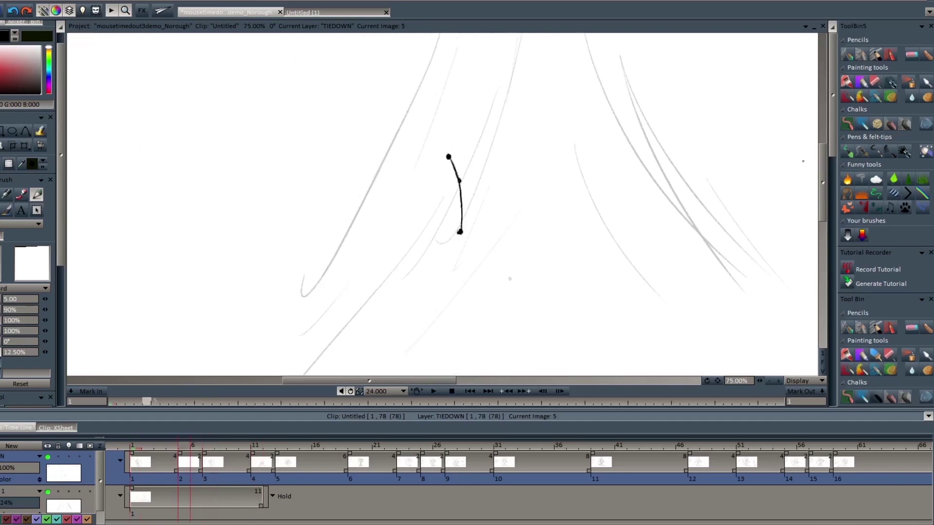
pyautogui.press('Right')
pyautogui.press('Left')
pyautogui.press('Left')
pyautogui.press('Right')
pyautogui.press('Left')
pyautogui.press('Right')
pyautogui.press('Right')
pyautogui.press('Left')
pyautogui.press('Left')
pyautogui.press('Right')
pyautogui.press('Right')
pyautogui.press('Left')
pyautogui.press('Right')
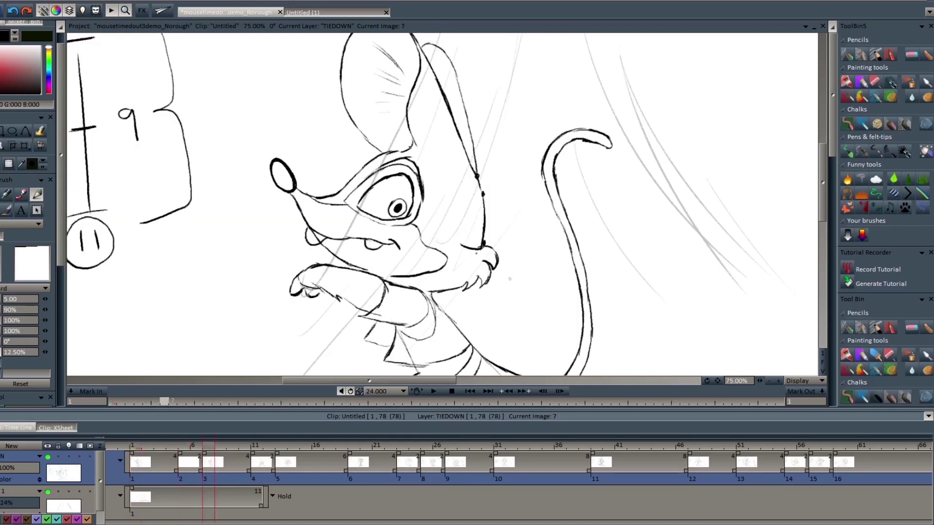
# Step: Add a short light stroke beside the head curve's lower end on frame 5 and plot a dot for the cheek fur below it
pyautogui.press('Left')
pyautogui.press('Left')
pyautogui.press('Right')
pyautogui.press('Right')
pyautogui.press('Left')
pyautogui.press('Left')
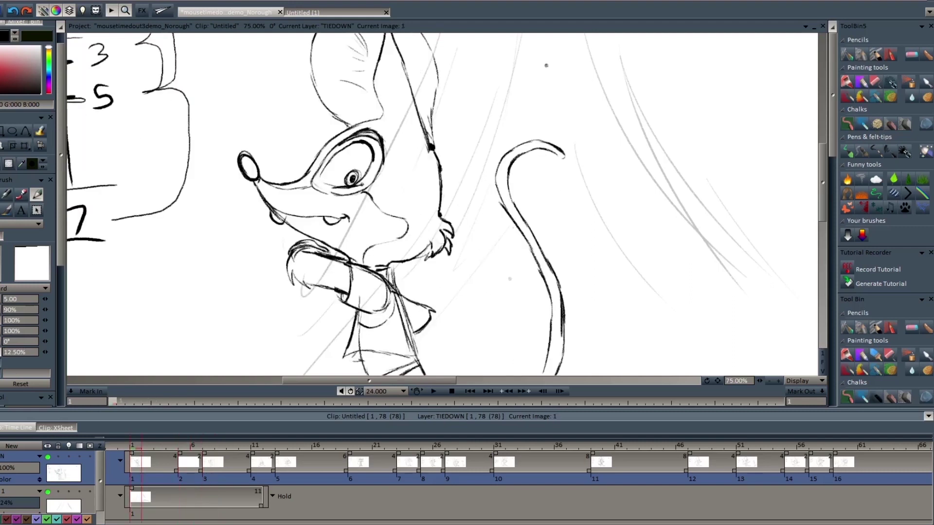
pyautogui.press('Right')
pyautogui.press('Right')
pyautogui.press('Left')
pyautogui.press('Left')
pyautogui.press('Right')
pyautogui.press('Left')
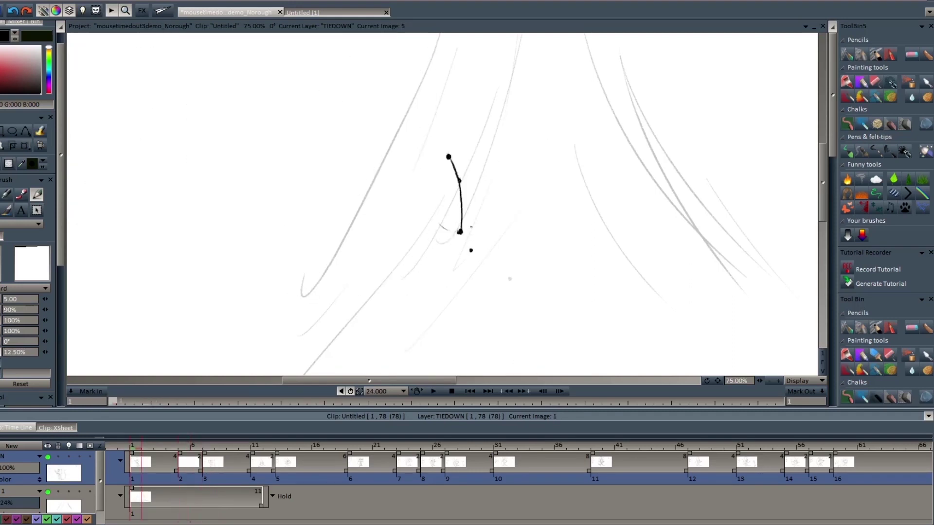
# Step: Flip between drawing A, frame 5 and drawing A1 to examine the position of the uppermost cheek tuft
pyautogui.press('Right')
pyautogui.press('Left')
pyautogui.press('Left')
pyautogui.press('Right')
pyautogui.press('Right')
pyautogui.press('Left')
pyautogui.press('Left')
pyautogui.press('Right')
pyautogui.press('Right')
pyautogui.press('Left')
pyautogui.press('Left')
pyautogui.press('Right')
pyautogui.press('Left')
pyautogui.press('Left')
pyautogui.press('Right')
pyautogui.press('Right')
pyautogui.press('Left')
pyautogui.press('Left')
pyautogui.press('Right')
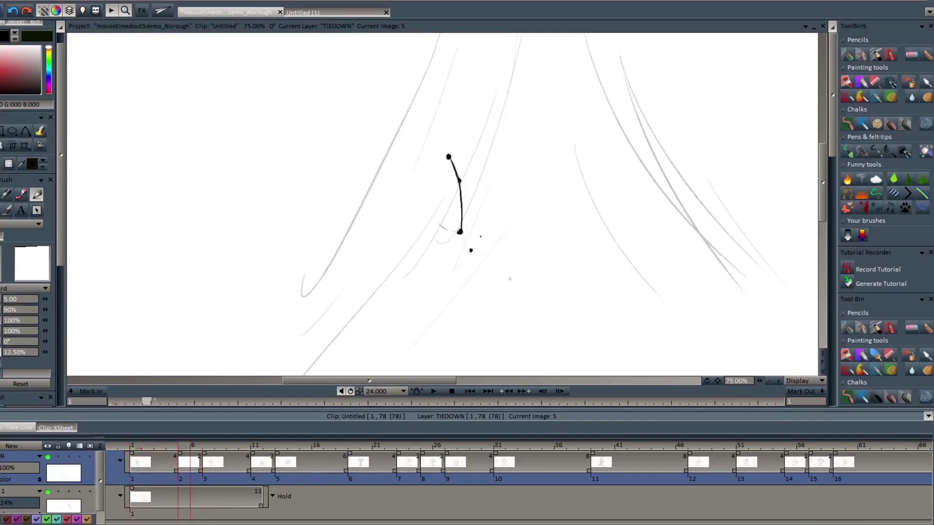
# Step: Plot the tuft's outer point on frame 5 and draw the first cheek tuft from the head curve through the plotted dots
pyautogui.press('Left')
pyautogui.press('Right')
pyautogui.press('Left')
pyautogui.press('Right')
pyautogui.press('Right')
pyautogui.moveTo(822, 196); pyautogui.dragTo(822, 193)
pyautogui.press('Left')
pyautogui.press('Left')
pyautogui.press('Right')
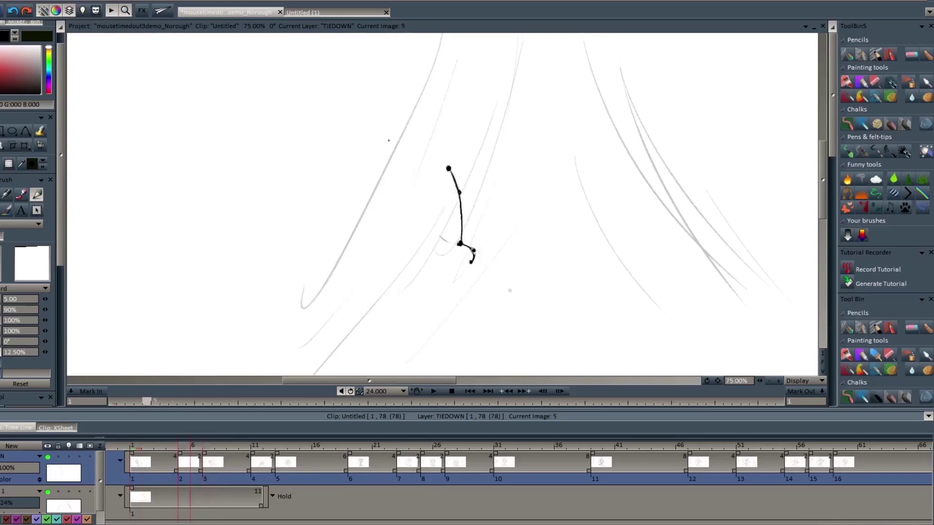
# Step: Plot a dot on frame 5 for the ear's base above the eye, midway between drawings A and A1
pyautogui.press('Left')
pyautogui.press('Right')
pyautogui.click(390, 142)
pyautogui.press('Left')
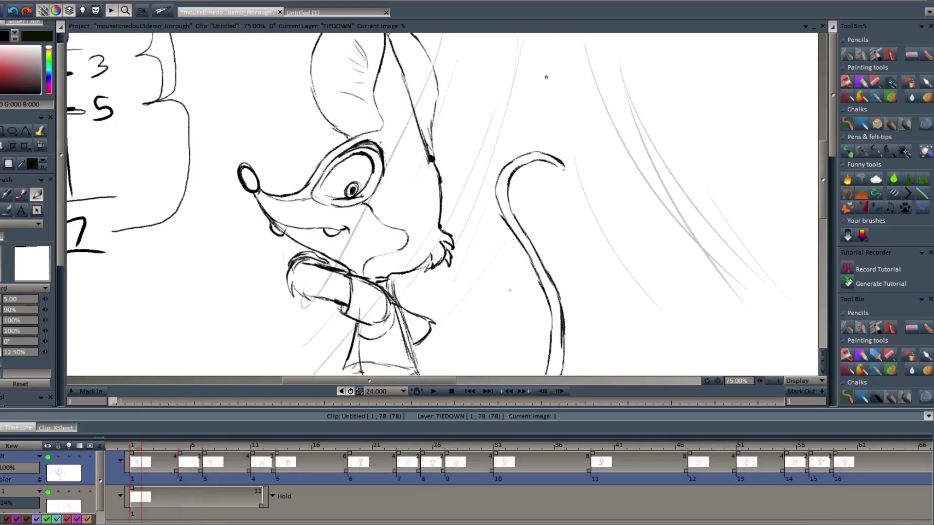
pyautogui.press('Right')
pyautogui.press('Right')
pyautogui.press('Left')
pyautogui.press('Right')
pyautogui.press('Left')
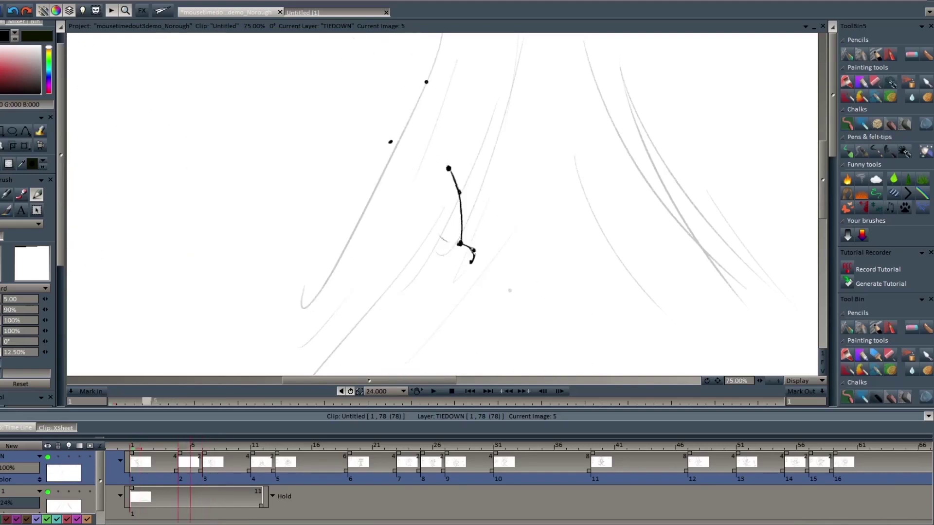
# Step: Compare the nose on drawings A and A1 and plot dots for its top and sides on frame 5
pyautogui.press('Left')
pyautogui.press('Right')
pyautogui.press('Right')
pyautogui.press('Left')
pyautogui.press('Left')
pyautogui.press('Right')
pyautogui.press('Right')
pyautogui.press('Left')
pyautogui.press('Left')
pyautogui.press('Right')
pyautogui.press('Left')
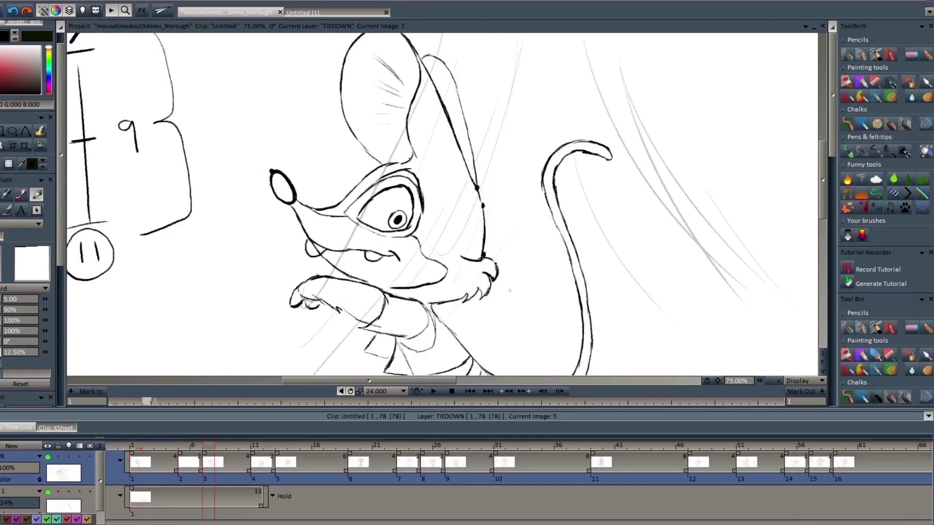
pyautogui.press('Right')
pyautogui.press('Left')
pyautogui.press('Right')
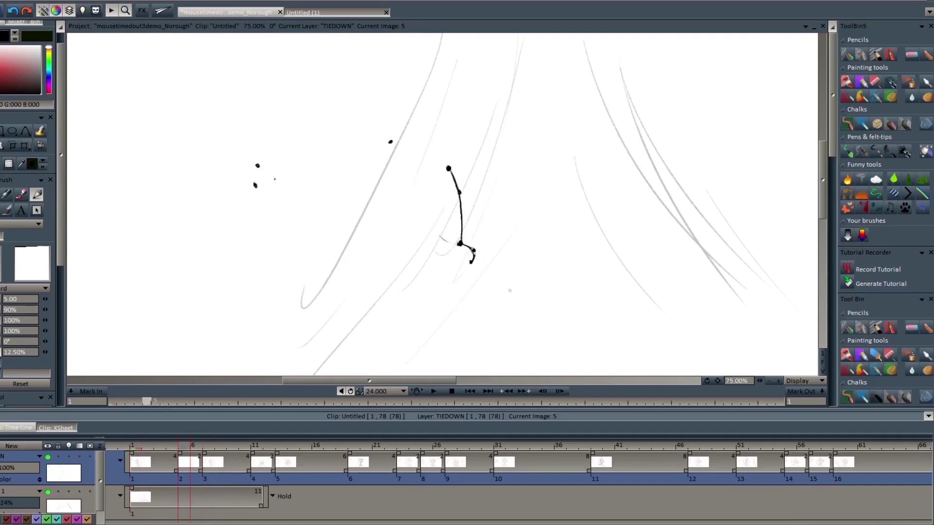
# Step: Draw the nose's upper arc through the plotted dots on frame 5, checking its shape against drawings A and A1
pyautogui.press('Left')
pyautogui.press('Right')
pyautogui.press('Right')
pyautogui.press('Left')
pyautogui.press('Left')
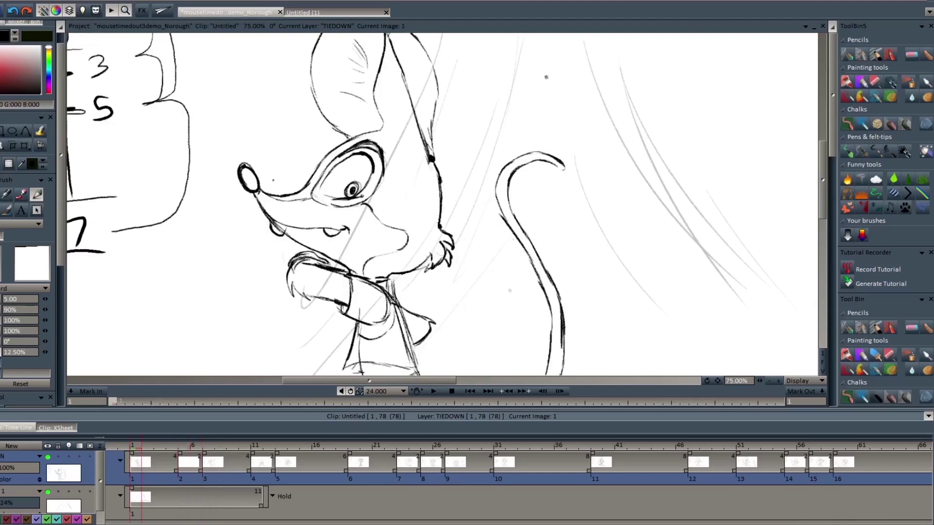
pyautogui.press('Right')
pyautogui.press('Left')
pyautogui.press('Right')
pyautogui.press('Left')
pyautogui.press('Right')
pyautogui.press('Right')
pyautogui.press('Left')
pyautogui.press('Left')
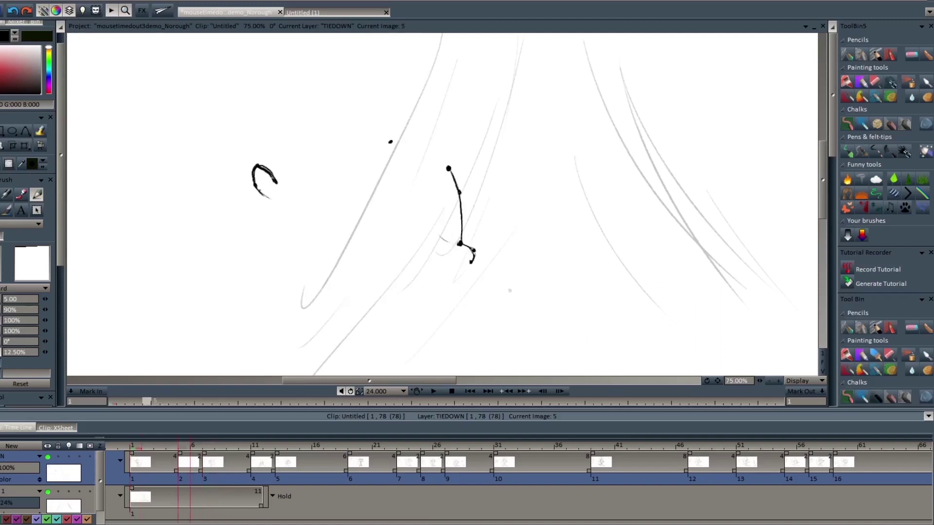
# Step: Close the lower part of the nose oval on frame 5, matching the shape on drawings A and A1
pyautogui.press('Left')
pyautogui.moveTo(260, 191); pyautogui.dragTo(276, 197)
pyautogui.press('Right')
pyautogui.press('Left')
pyautogui.press('Right')
pyautogui.press('Left')
pyautogui.press('Right')
pyautogui.press('Right')
pyautogui.press('Left')
# Step: Erase the side of the nose oval that faces the mouse's head on frame 5
pyautogui.press('e')
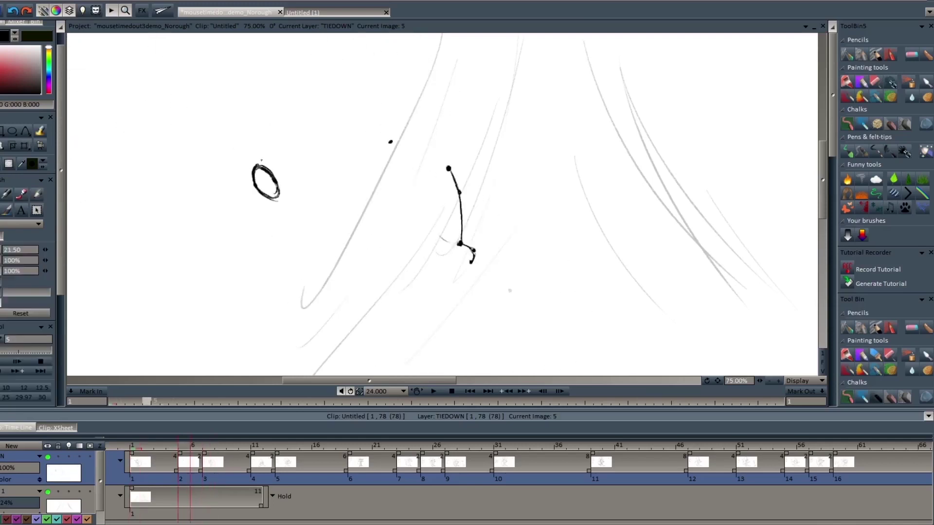
pyautogui.press('Left')
pyautogui.press('Right')
pyautogui.press('b')
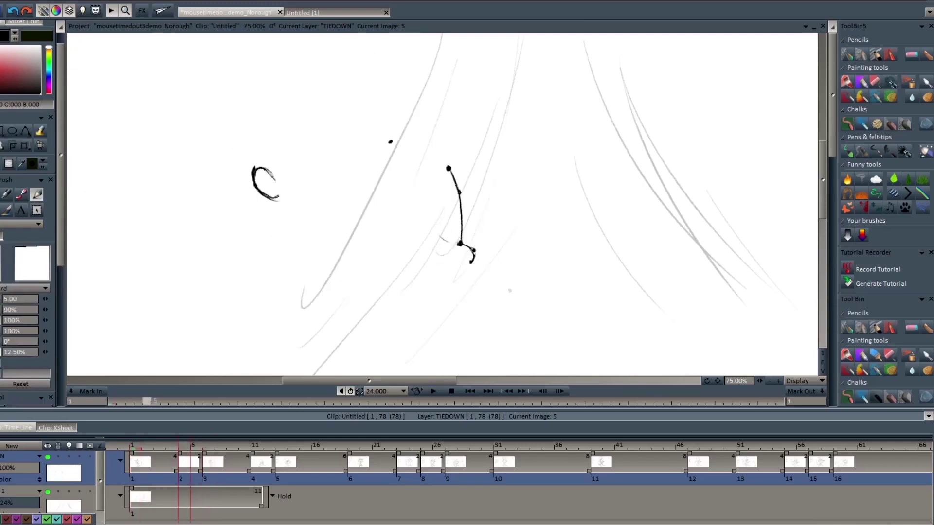
# Step: Redraw the erased side of the nose with a thinner line on frame 5, following drawings A and A1
pyautogui.press('Left')
pyautogui.press('Right')
pyautogui.press('Home')
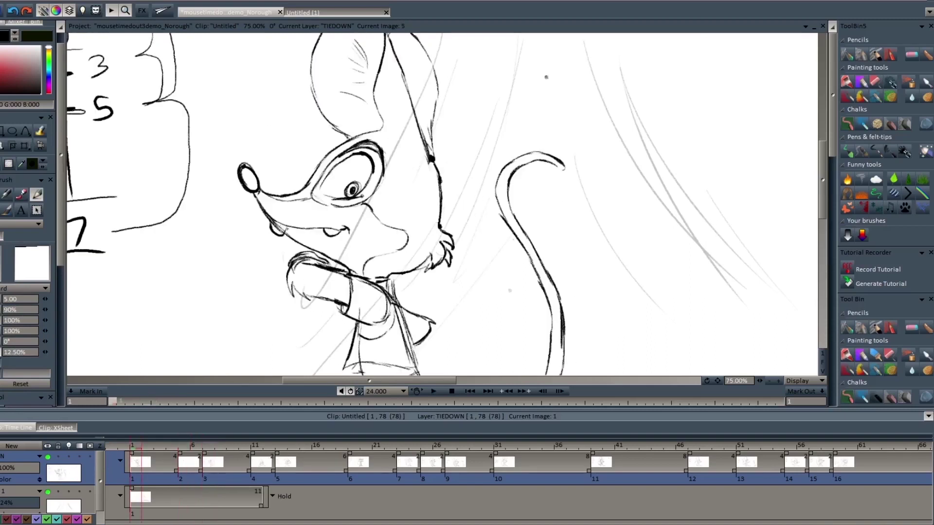
pyautogui.press('Right')
pyautogui.press('Right')
pyautogui.press('Left')
pyautogui.press('Left')
pyautogui.press('Right')
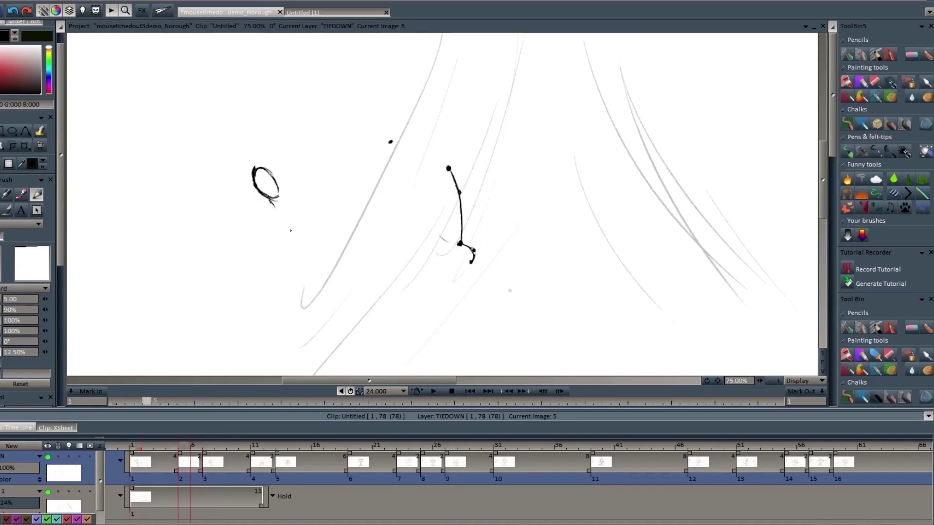
# Step: Plot a dot for the front of the jaw on frame 5 and draw the jawline from the nose down to it
pyautogui.press('Left')
pyautogui.press('Right')
pyautogui.moveTo(275, 210); pyautogui.dragTo(291, 231)
pyautogui.press('Left')
pyautogui.press('Right')
pyautogui.press('Left')
pyautogui.press('Right')
pyautogui.press('Right')
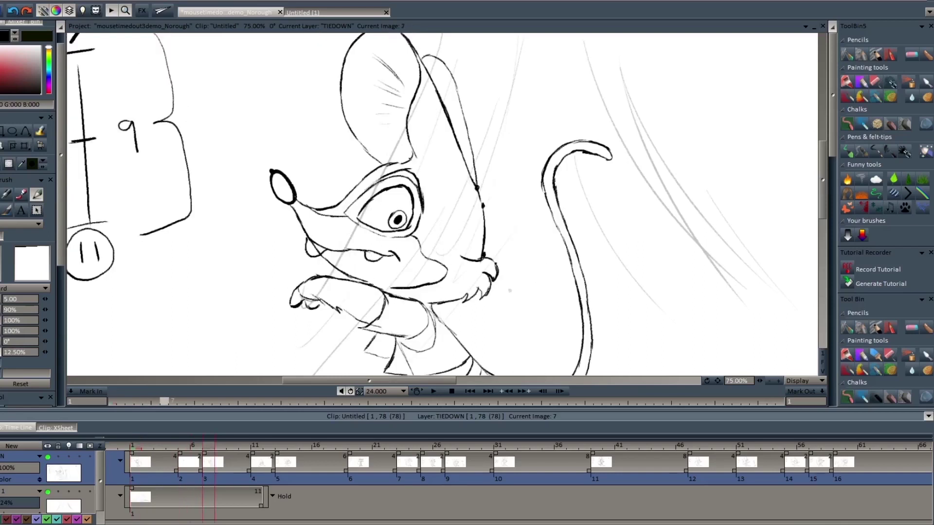
# Step: Plot a dot on frame 5 for the rear end of the jawline, midway between drawings A and A1
pyautogui.moveTo(370, 285); pyautogui.dragTo(382, 291)
pyautogui.press('Left')
pyautogui.press('Right')
pyautogui.press('Left')
pyautogui.press('Right')
pyautogui.press('Left')
pyautogui.press('Right')
pyautogui.press('Left')
pyautogui.press('Left')
pyautogui.press('Right')
pyautogui.press('Left')
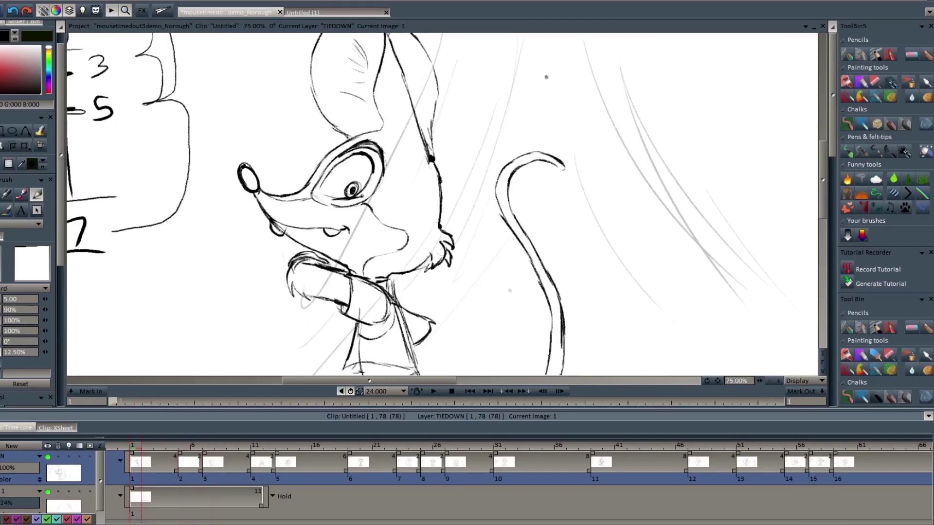
# Step: Plot an intermediate jaw point on frame 5 and extend the jawline through it to the rear jaw dot
pyautogui.press('Right')
pyautogui.press('Right')
pyautogui.press('Left')
pyautogui.press('Left')
pyautogui.press('Right')
pyautogui.press('Left')
pyautogui.press('Right')
pyautogui.press('Right')
pyautogui.press('Left')
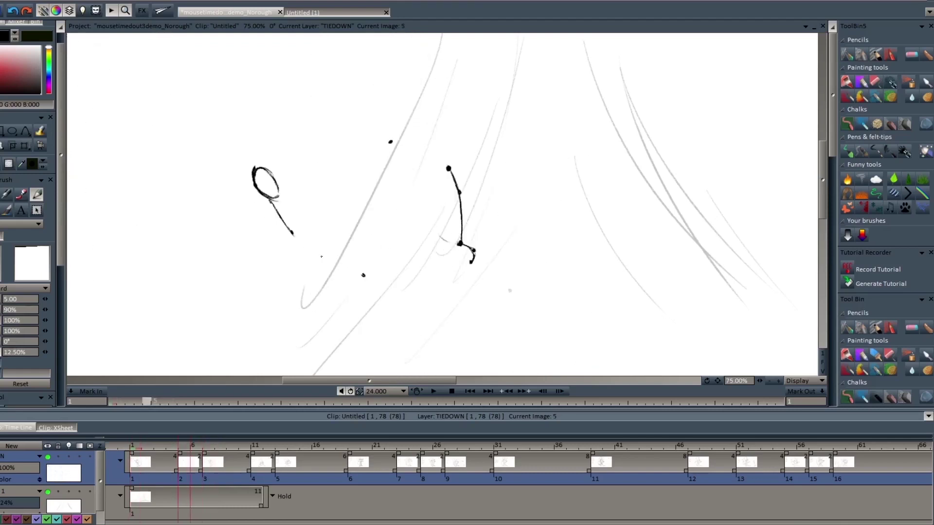
pyautogui.press('Right')
pyautogui.press('Right')
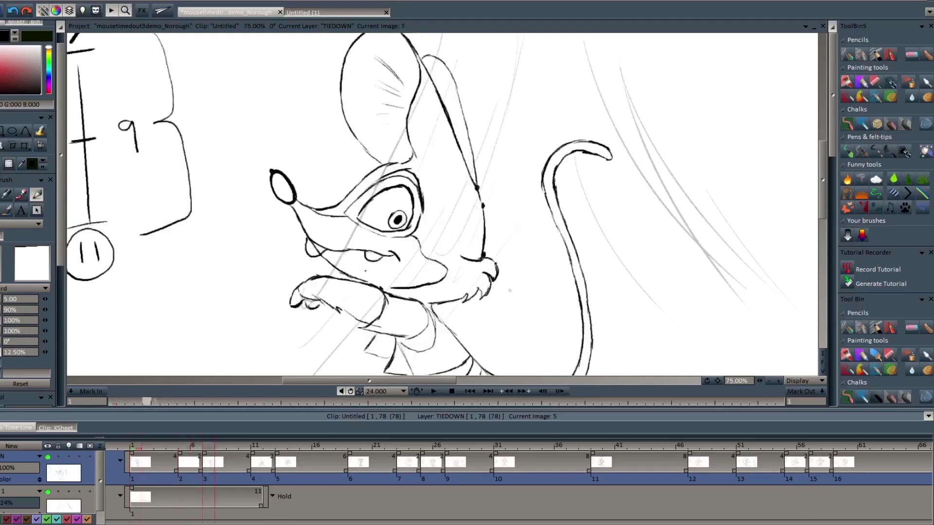
pyautogui.press('Left')
pyautogui.press('Left')
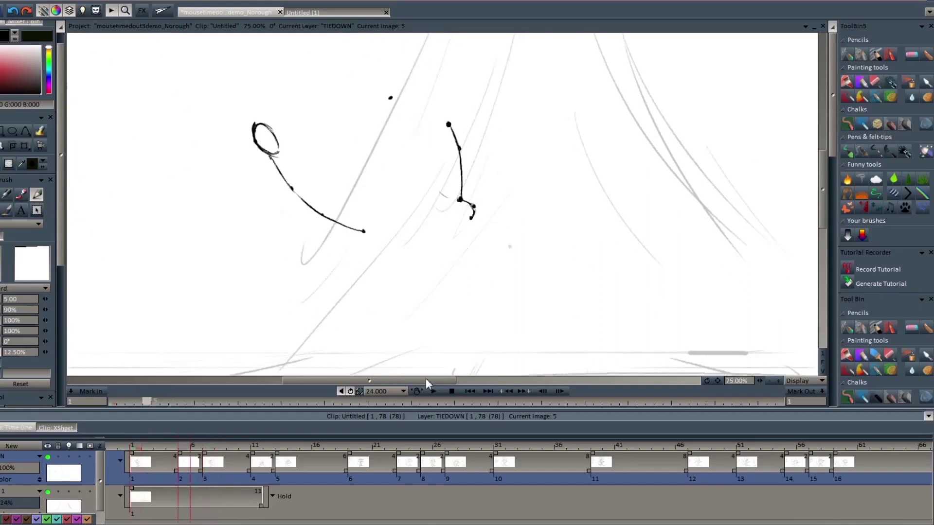
# Step: Draw the lower edge of the cheek on frame 5, running from below the cheek fur toward the neck
pyautogui.press('Right')
pyautogui.press('Left')
pyautogui.press('Right')
pyautogui.press('Left')
pyautogui.moveTo(506, 222); pyautogui.dragTo(442, 241)
pyautogui.press('Right')
pyautogui.press('Left')
pyautogui.scroll(-1, 442, 241)
pyautogui.press('Right')
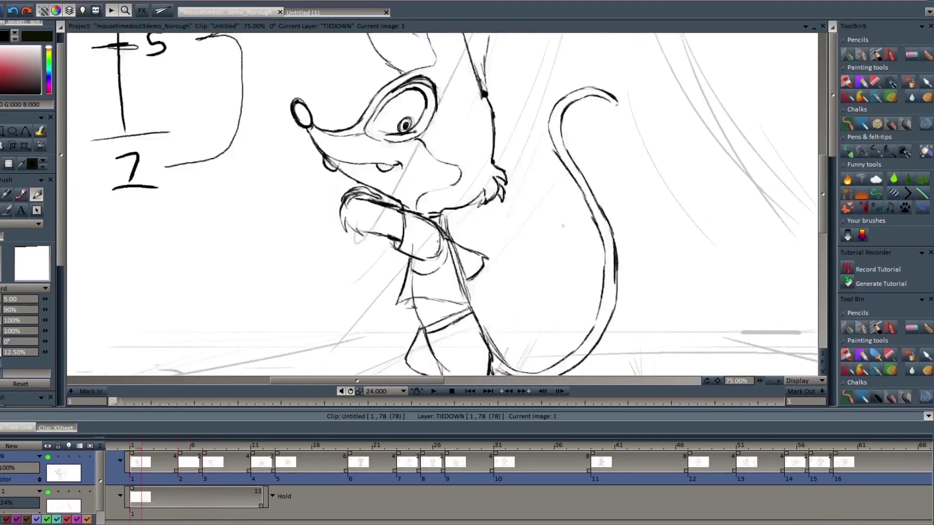
# Step: Draw the sleeve's front edge down from the neck on frame 5, midway between drawings A and A1
pyautogui.press('Left')
pyautogui.press('Left')
pyautogui.press('Right')
pyautogui.press('Right')
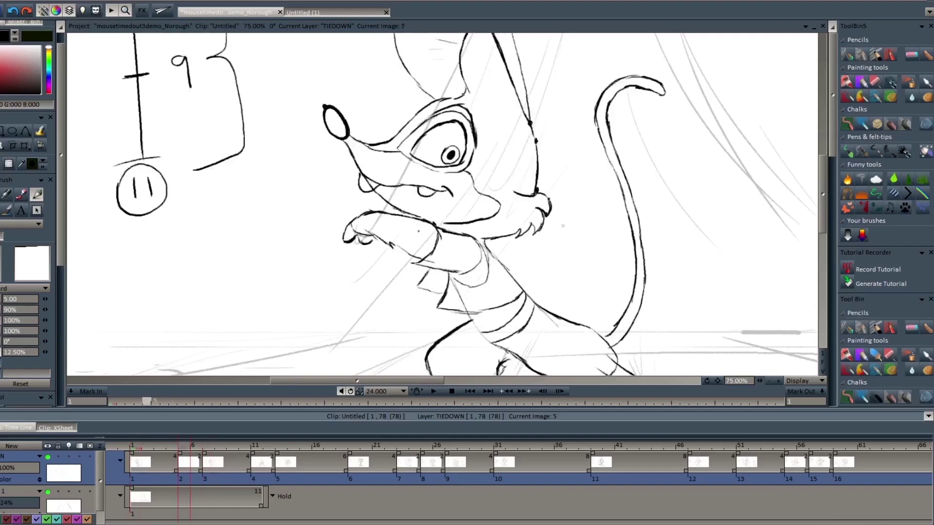
pyautogui.press('Left')
pyautogui.moveTo(420, 220); pyautogui.dragTo(401, 255)
pyautogui.press('Right')
pyautogui.press('Left')
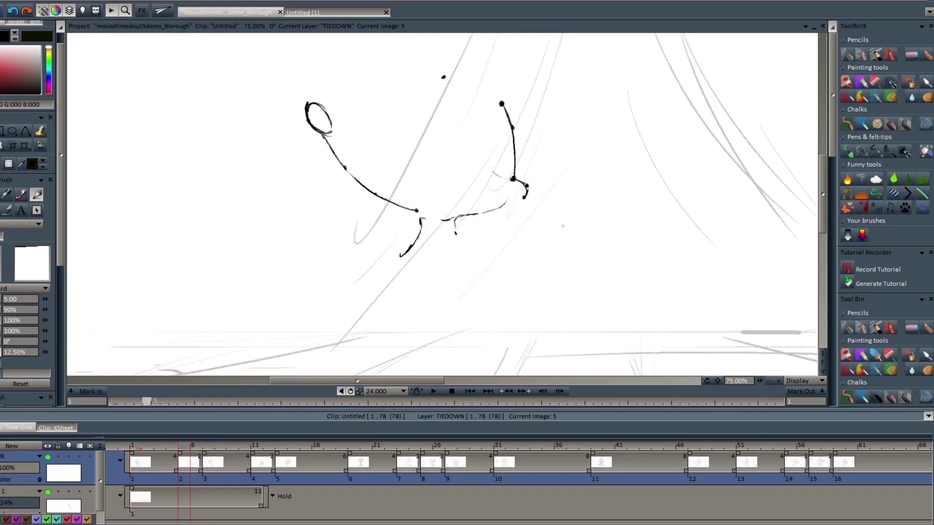
# Step: Complete the sleeve outline on frame 5 with the shoulder line and lower curve, matching drawings A and A1
pyautogui.press('Right')
pyautogui.press('Left')
pyautogui.press('Left')
pyautogui.press('Right')
pyautogui.press('Left')
pyautogui.press('Right')
pyautogui.press('Right')
pyautogui.press('Right')
pyautogui.press('Right')
pyautogui.press('Right')
pyautogui.press('Right')
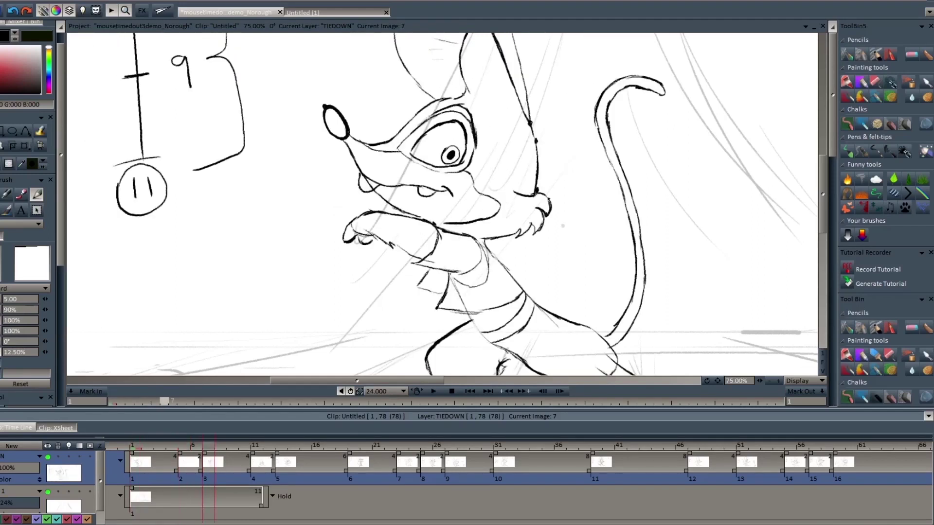
pyautogui.press('Left')
pyautogui.press('Left')
pyautogui.press('Right')
pyautogui.press('Right')
pyautogui.press('Left')
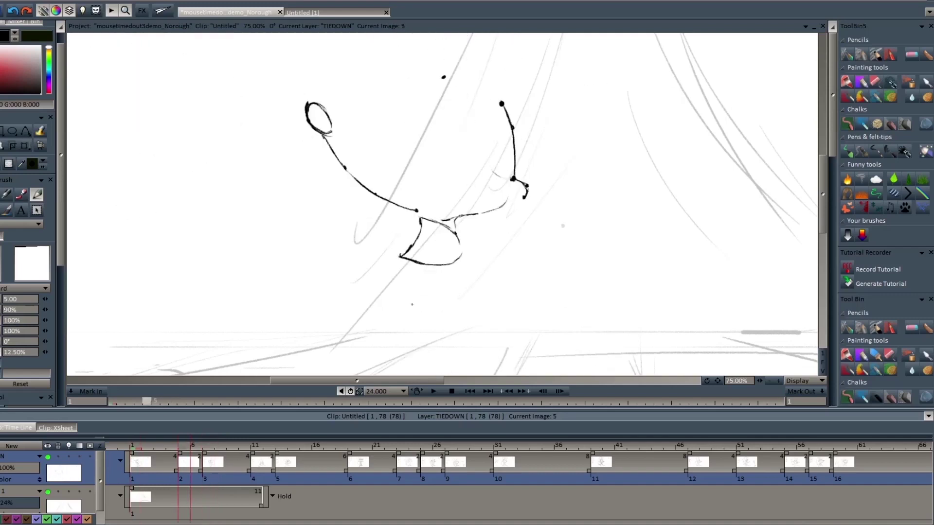
# Step: Plot the shirt's front corner on frame 5 and draw the shirt hem between its positions on drawings A and A1
pyautogui.press('Right')
pyautogui.press('Left')
pyautogui.press('Left')
pyautogui.press('Right')
pyautogui.press('Left')
pyautogui.moveTo(412, 304); pyautogui.dragTo(482, 306)
pyautogui.press('Right')
pyautogui.press('Right')
pyautogui.press('Left')
pyautogui.press('Left')
pyautogui.press('Right')
pyautogui.press('Left')
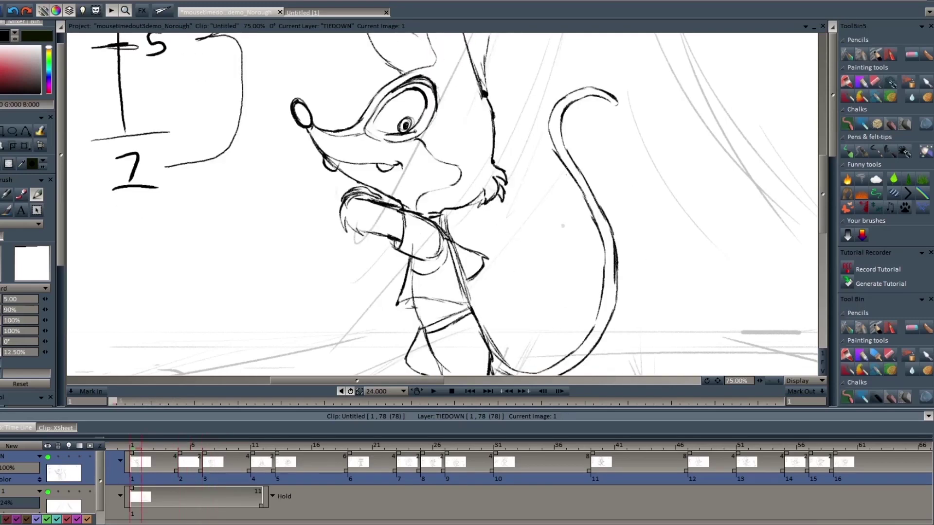
# Step: Draw the mouse's back line from the shoulder down to the hip on frame 5
pyautogui.press('Right')
pyautogui.press('Left')
pyautogui.press('Right')
pyautogui.press('Left')
pyautogui.press('Right')
pyautogui.press('Right')
pyautogui.moveTo(462, 246); pyautogui.dragTo(506, 305)
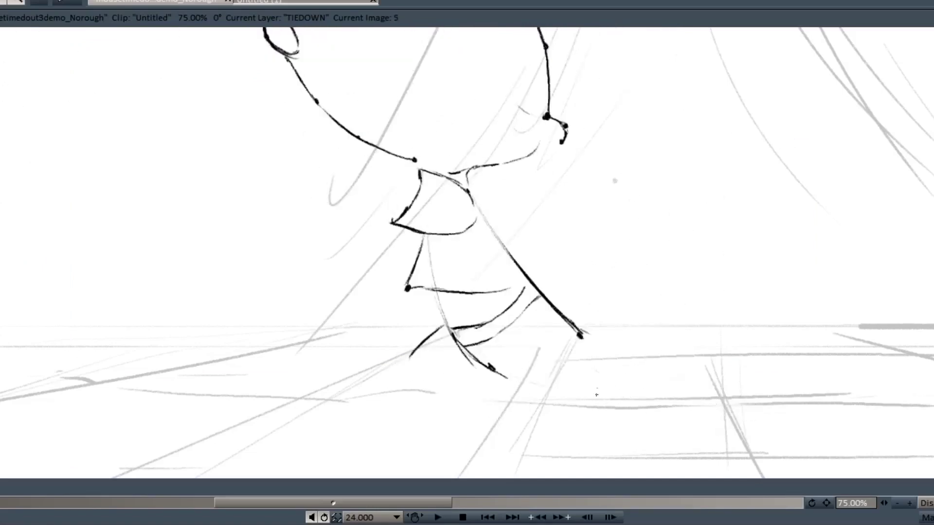
# Step: Compare the rear leg on the neighbouring drawings and sketch the lower leg toward the foot on frame 5
pyautogui.press('Left')
pyautogui.press('Left')
pyautogui.press('Right')
pyautogui.press('Right')
pyautogui.moveTo(589, 379)
pyautogui.mouseDown()
pyautogui.moveTo(602, 398)
pyautogui.moveTo(593, 421)
pyautogui.moveTo(572, 428)
pyautogui.moveTo(572, 417)
pyautogui.mouseUp()
# Step: Draw the rear foot with its toes on the floor on frame 5, placed midway between the neighbouring drawings
pyautogui.press('Left')
pyautogui.press('Right')
pyautogui.press('Left')
pyautogui.press('Left')
pyautogui.press('Right')
pyautogui.press('Right')
pyautogui.moveTo(591, 418)
pyautogui.mouseDown()
pyautogui.moveTo(557, 427)
pyautogui.moveTo(527, 421)
pyautogui.moveTo(556, 427)
pyautogui.mouseUp()
pyautogui.moveTo(527, 422); pyautogui.dragTo(514, 428)
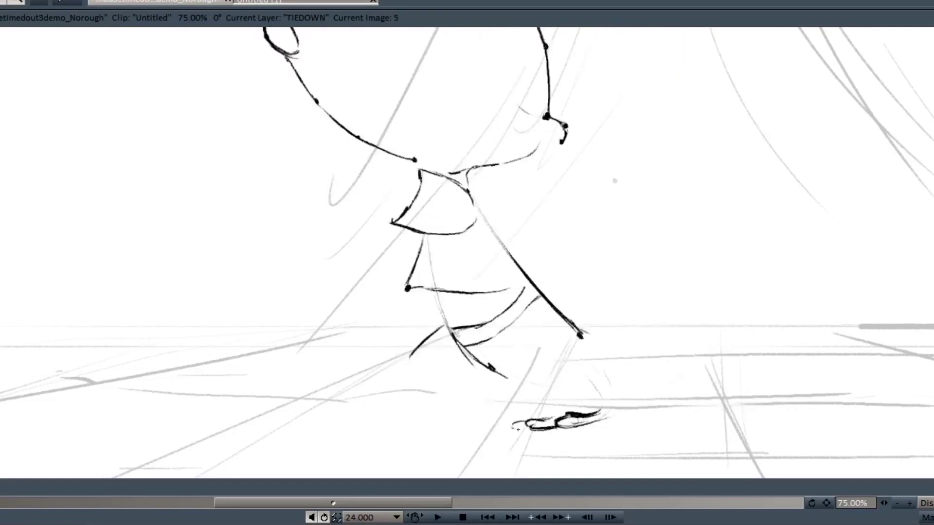
# Step: Draw the rear leg's outline from the end of the back line down toward the foot on frame 5
pyautogui.press('Left')
pyautogui.press('Left')
pyautogui.moveTo(589, 345); pyautogui.dragTo(608, 386)
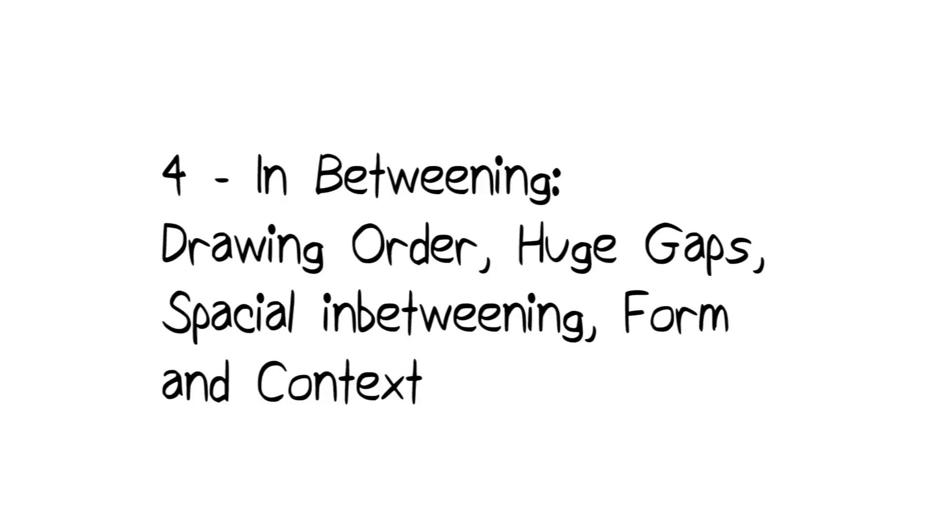
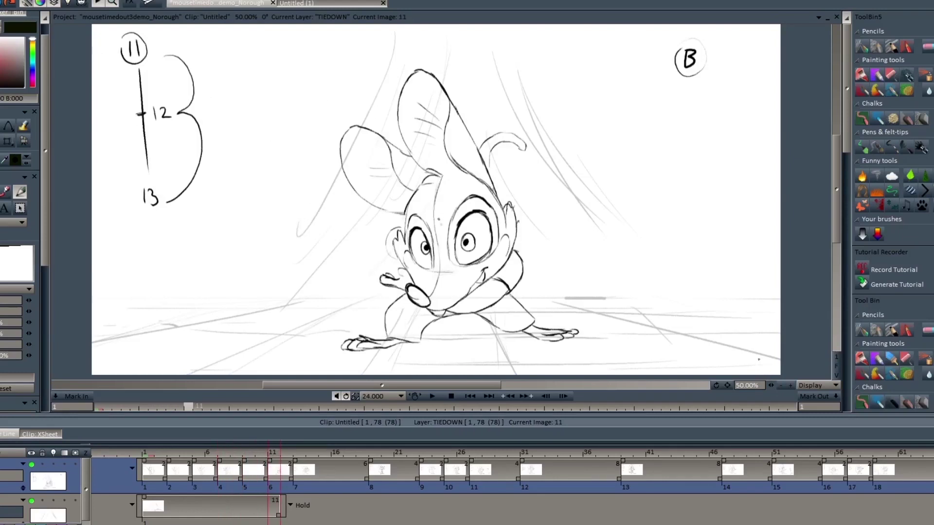
# Step: Zoom to 75% and draw the mouse's back-of-head line and lower jaw curve on frame 9
pyautogui.click(790, 385)
pyautogui.moveTo(468, 386); pyautogui.dragTo(444, 385)
pyautogui.moveTo(836, 152); pyautogui.dragTo(834, 186)
pyautogui.scroll(1, 834, 186)
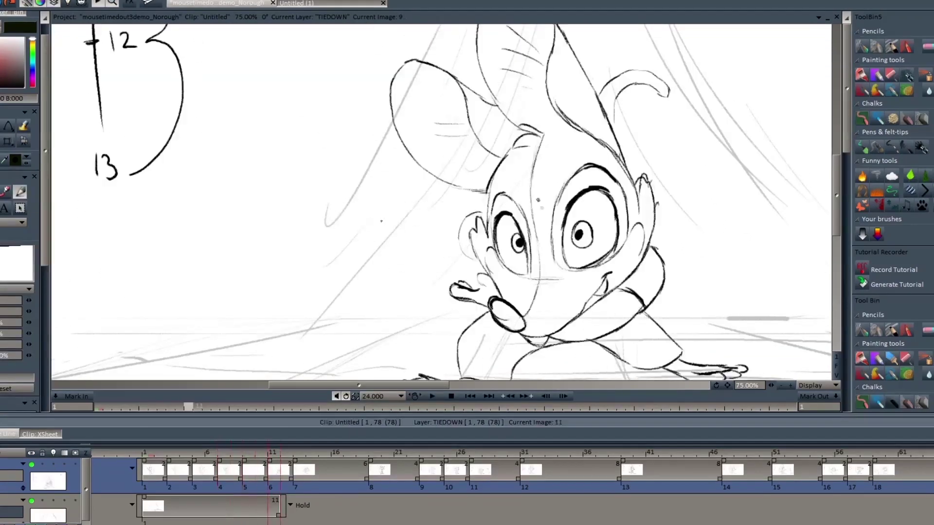
pyautogui.scroll(1, 840, 180)
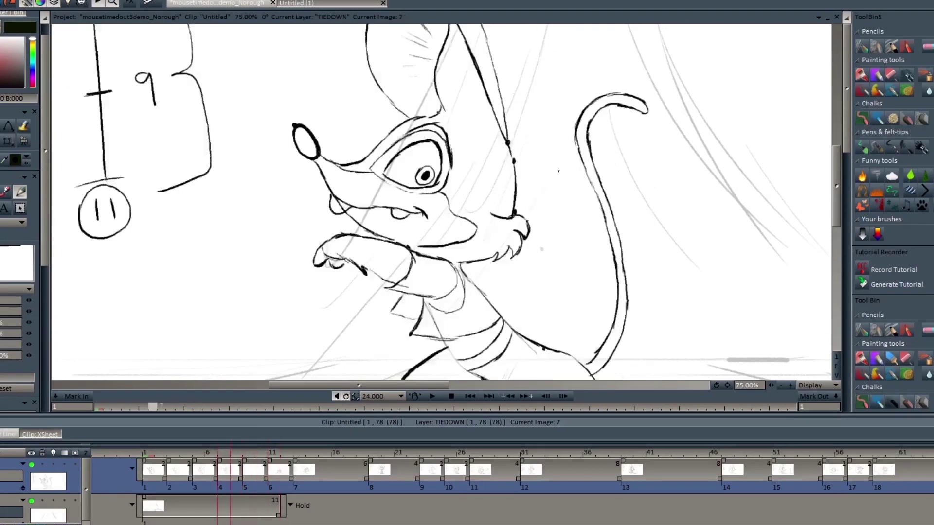
pyautogui.moveTo(556, 159); pyautogui.dragTo(579, 220)
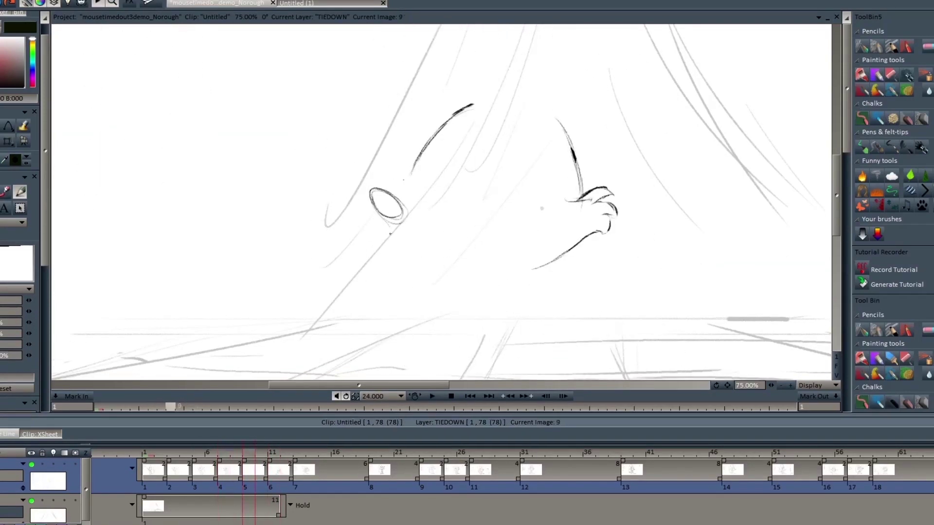
pyautogui.moveTo(379, 221); pyautogui.dragTo(443, 267)
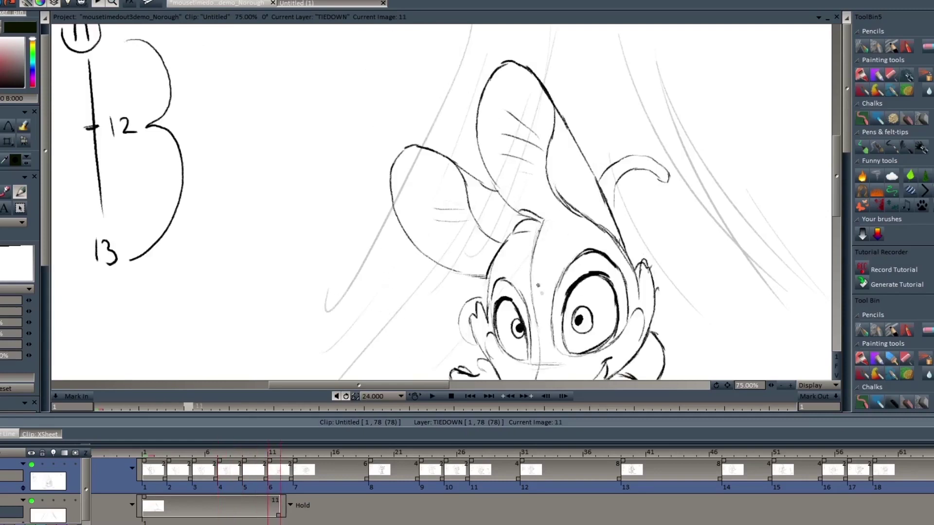
# Step: Draw the curve from the forehead down to the snout on frame 9 and reinforce the lower jaw line
pyautogui.press('Right')
pyautogui.moveTo(452, 219); pyautogui.dragTo(406, 277)
pyautogui.press('Left')
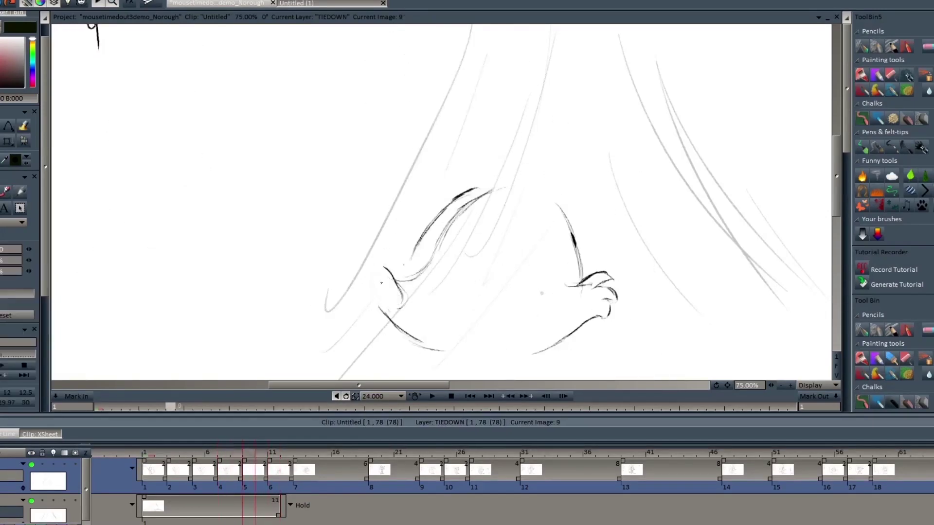
pyautogui.press('Left')
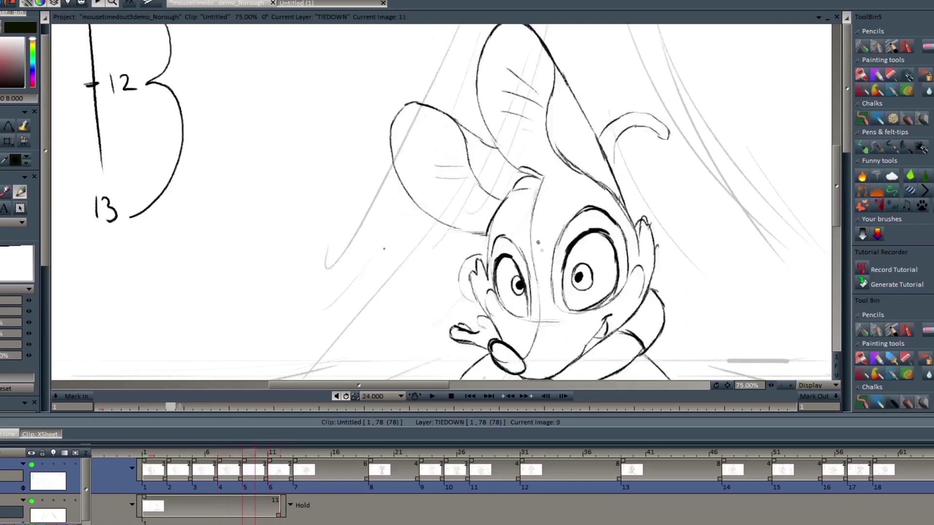
pyautogui.press('Right')
pyautogui.press('Left')
pyautogui.press('Right')
pyautogui.moveTo(400, 288); pyautogui.dragTo(433, 303)
pyautogui.press('Left')
pyautogui.press('Right')
# Step: Draw the near ear's front edge from its tip down to the forehead, midway between frames 7 and 11
pyautogui.moveTo(838, 156); pyautogui.dragTo(839, 125)
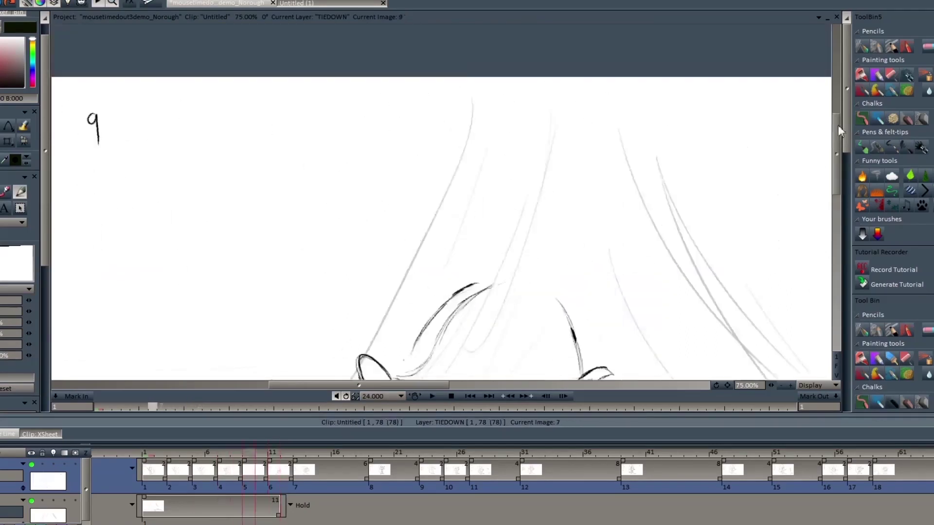
pyautogui.press('Right')
pyautogui.press('Left')
pyautogui.moveTo(460, 128)
pyautogui.mouseDown()
pyautogui.moveTo(410, 186)
pyautogui.moveTo(409, 201)
pyautogui.mouseUp()
pyautogui.press('Left')
pyautogui.press('Right')
pyautogui.moveTo(457, 129)
pyautogui.mouseDown()
pyautogui.moveTo(416, 174)
pyautogui.moveTo(410, 232)
pyautogui.mouseUp()
pyautogui.press('Right')
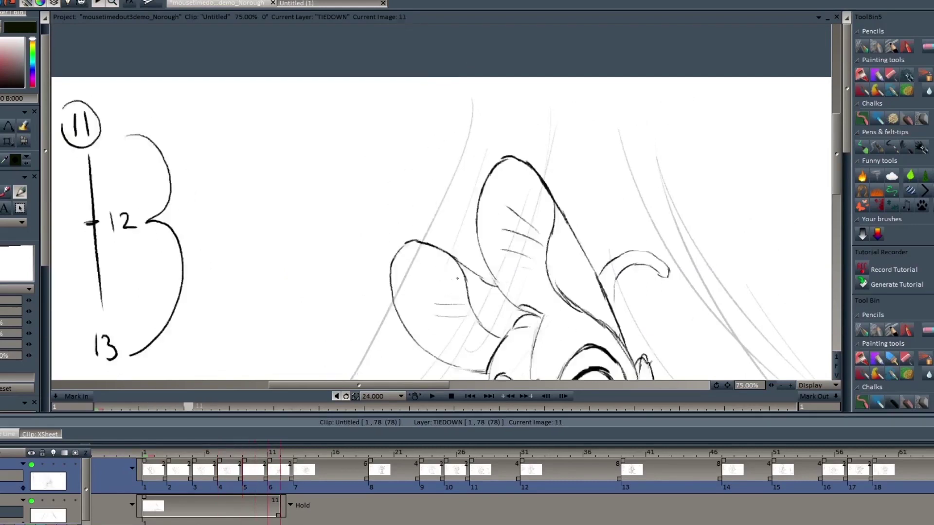
# Step: Draw the near ear's back edge from its tip down to the back of the head on frame 9
pyautogui.press('Left')
pyautogui.press('f')
pyautogui.press('Left')
pyautogui.press('Right')
pyautogui.press('Left')
pyautogui.click(792, 386)
pyautogui.click(792, 386)
pyautogui.moveTo(838, 186); pyautogui.dragTo(839, 172)
pyautogui.press('Right')
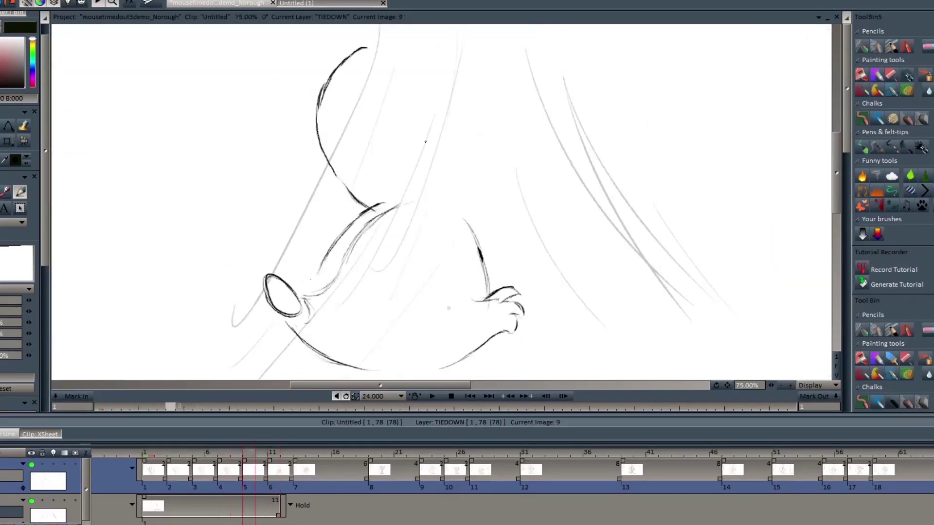
pyautogui.moveTo(428, 144); pyautogui.dragTo(467, 216)
pyautogui.moveTo(352, 53)
pyautogui.mouseDown()
pyautogui.moveTo(368, 49)
pyautogui.moveTo(402, 81)
pyautogui.moveTo(474, 232)
pyautogui.mouseUp()
# Step: Draw the near ear's inner fold line on frame 9, checking it against frames 7 and 11
pyautogui.press('Left')
pyautogui.press('Right')
pyautogui.press('Left')
pyautogui.press('Right')
pyautogui.moveTo(404, 87); pyautogui.dragTo(403, 199)
pyautogui.press('Left')
pyautogui.press('Right')
pyautogui.press('Right')
pyautogui.moveTo(833, 169)
pyautogui.mouseDown()
pyautogui.moveTo(835, 185)
pyautogui.moveTo(835, 160)
pyautogui.mouseUp()
pyautogui.press('Left')
pyautogui.press('Right')
pyautogui.press('Left')
pyautogui.press('Left')
pyautogui.press('Right')
pyautogui.press('Right')
pyautogui.press('Left')
# Step: Draw the far ear's outline behind the near ear, from its top edge down to the forehead
pyautogui.moveTo(324, 136); pyautogui.dragTo(356, 128)
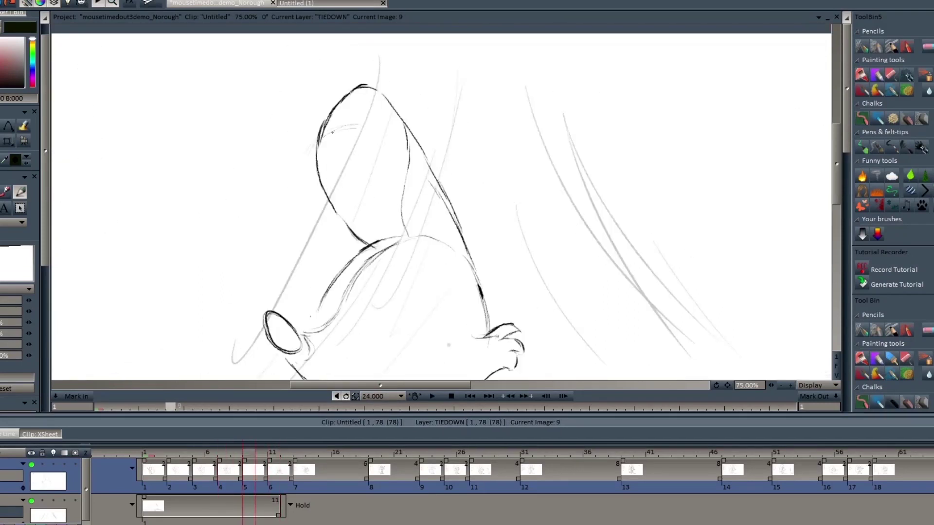
pyautogui.press('Left')
pyautogui.press('Right')
pyautogui.press('Left')
pyautogui.press('Right')
pyautogui.moveTo(300, 170)
pyautogui.mouseDown()
pyautogui.moveTo(310, 235)
pyautogui.moveTo(334, 268)
pyautogui.mouseUp()
pyautogui.moveTo(317, 139); pyautogui.dragTo(300, 174)
pyautogui.press('Right')
pyautogui.press('Left')
pyautogui.press('Right')
pyautogui.press('Left')
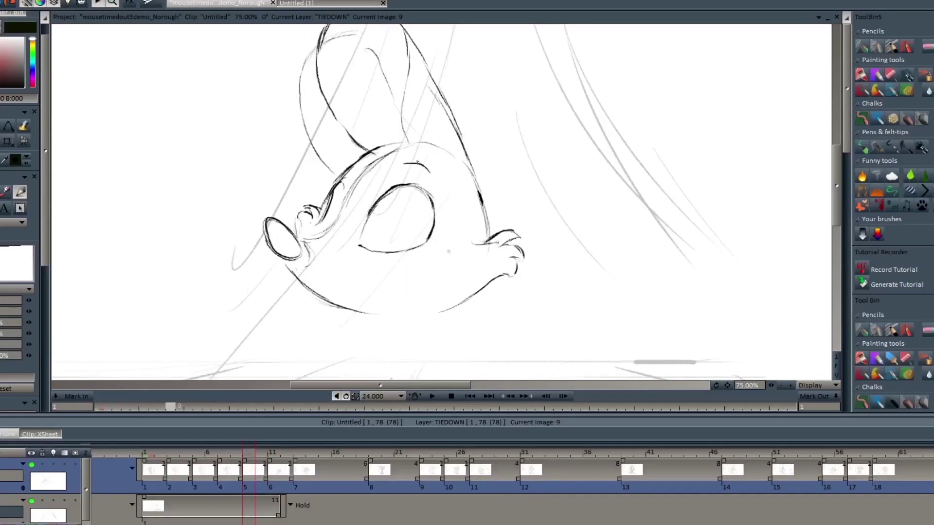
# Step: Draw the eye socket's outline around the near eye and the mouth line ending in a smile corner
pyautogui.moveTo(419, 167)
pyautogui.mouseDown()
pyautogui.moveTo(448, 249)
pyautogui.moveTo(343, 212)
pyautogui.mouseUp()
pyautogui.moveTo(314, 291); pyautogui.dragTo(424, 279)
pyautogui.press('Right')
pyautogui.press('Left')
pyautogui.moveTo(426, 267); pyautogui.dragTo(440, 276)
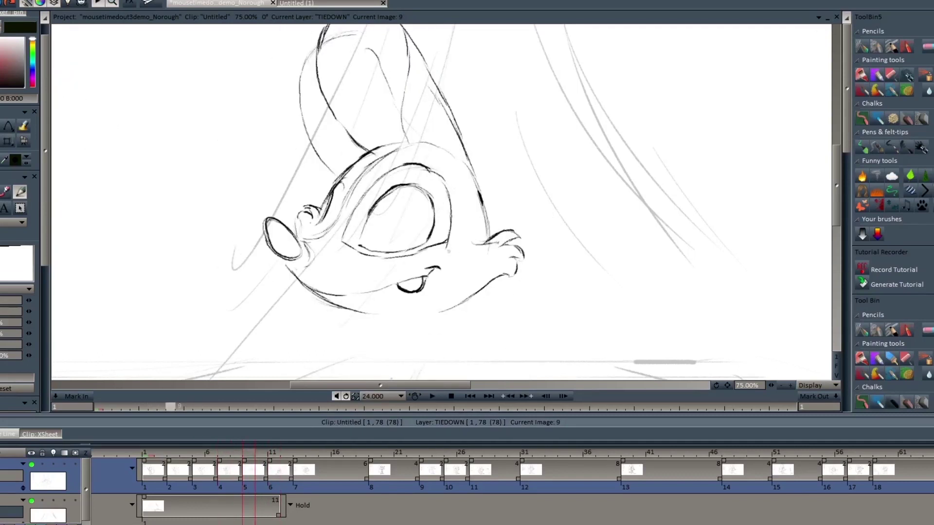
# Step: Compare the face with frames 7 and 11 and draw the near eye's iris and pupil
pyautogui.press('Left')
pyautogui.press('Left')
pyautogui.moveTo(834, 163); pyautogui.dragTo(834, 181)
pyautogui.press('Right')
pyautogui.press('Right')
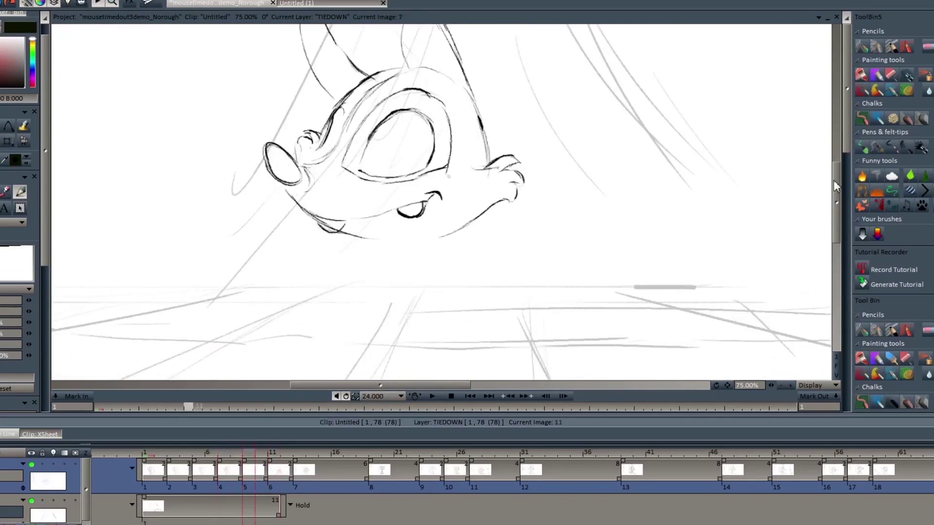
pyautogui.press('Left')
pyautogui.press('Left')
pyautogui.press('Right')
pyautogui.press('Left')
pyautogui.press('Right')
pyautogui.press('Right')
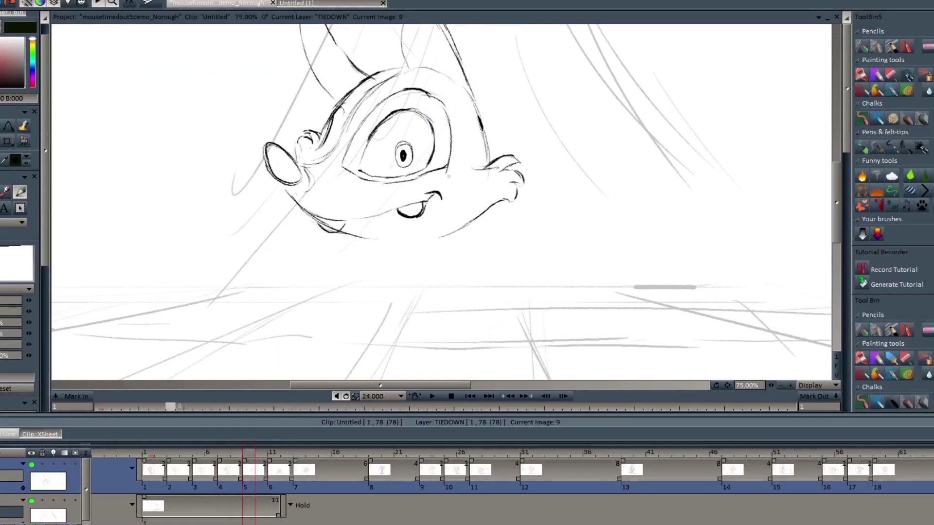
# Step: Sketch the far eye at the edge of the face and darken the muzzle line just below the nose
pyautogui.moveTo(332, 134); pyautogui.dragTo(329, 149)
pyautogui.press('Right')
pyautogui.press('Left')
pyautogui.moveTo(284, 185); pyautogui.dragTo(294, 199)
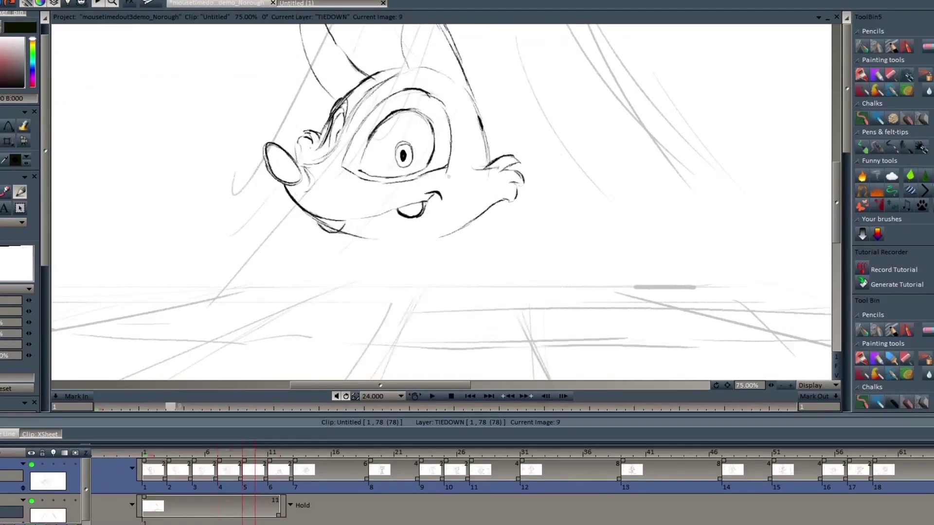
pyautogui.hotkey('ctrl', 'z')
# Step: Darken the chin line and the lower edge of the near cheek on frame 9
pyautogui.moveTo(342, 230); pyautogui.dragTo(378, 238)
pyautogui.press('Right')
pyautogui.press('Left')
pyautogui.press('Right')
pyautogui.press('Left')
pyautogui.moveTo(500, 200); pyautogui.dragTo(475, 214)
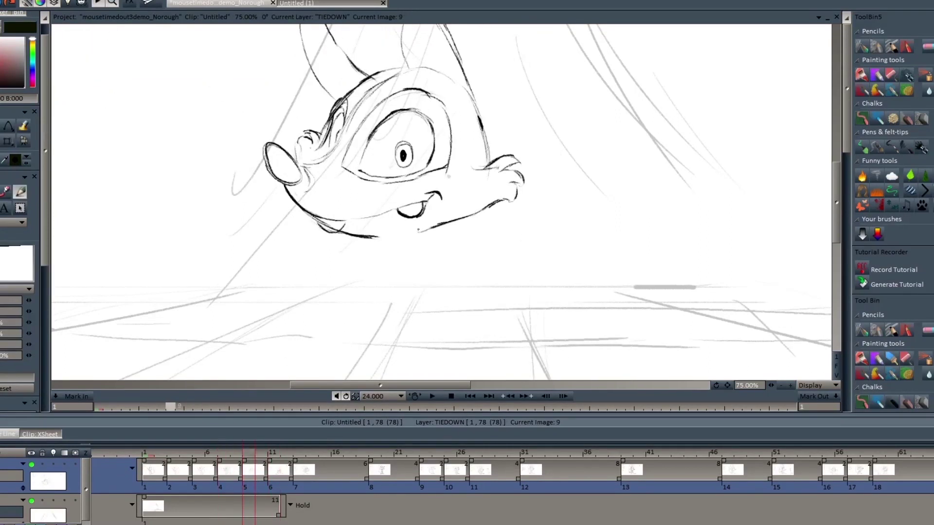
# Step: Draw the lower back and rounded hip outline on frame 9, placed midway between frames 7 and 11
pyautogui.press('Left')
pyautogui.moveTo(838, 194)
pyautogui.mouseDown()
pyautogui.moveTo(839, 175)
pyautogui.moveTo(839, 201)
pyautogui.mouseUp()
pyautogui.press('Right')
pyautogui.press('Left')
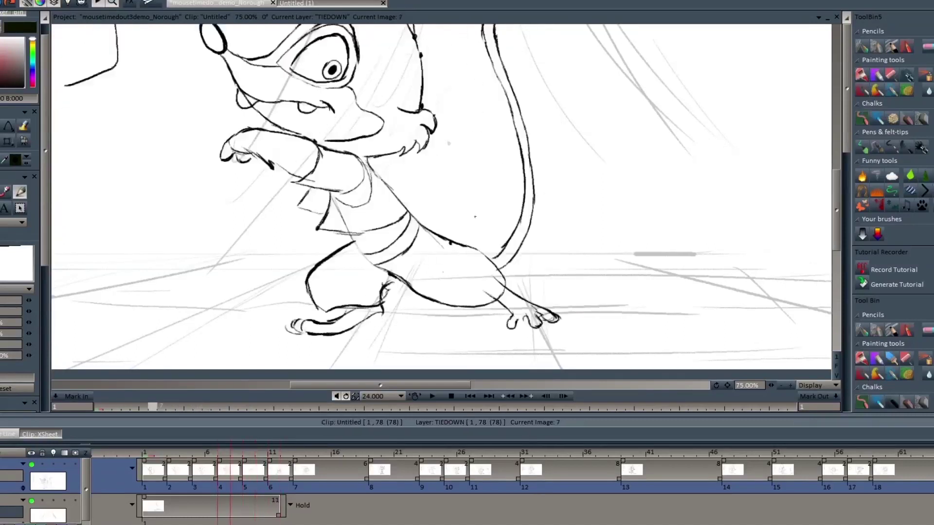
pyautogui.press('Right')
pyautogui.press('Left')
pyautogui.press('Right')
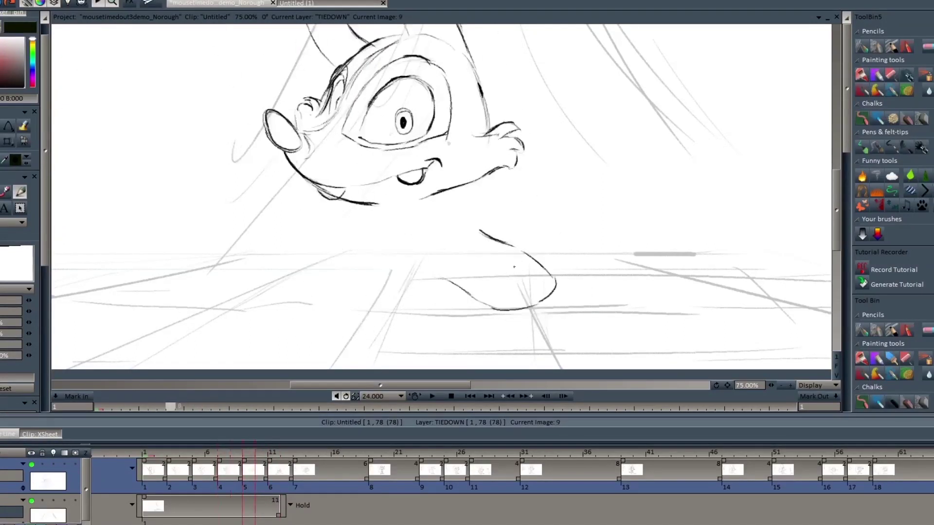
# Step: Draw the far cheek's fur tufts behind the snout on frame 9
pyautogui.press('Right')
pyautogui.press('Left')
pyautogui.press('Right')
pyautogui.moveTo(838, 204); pyautogui.dragTo(838, 180)
pyautogui.press('Left')
pyautogui.press('Left')
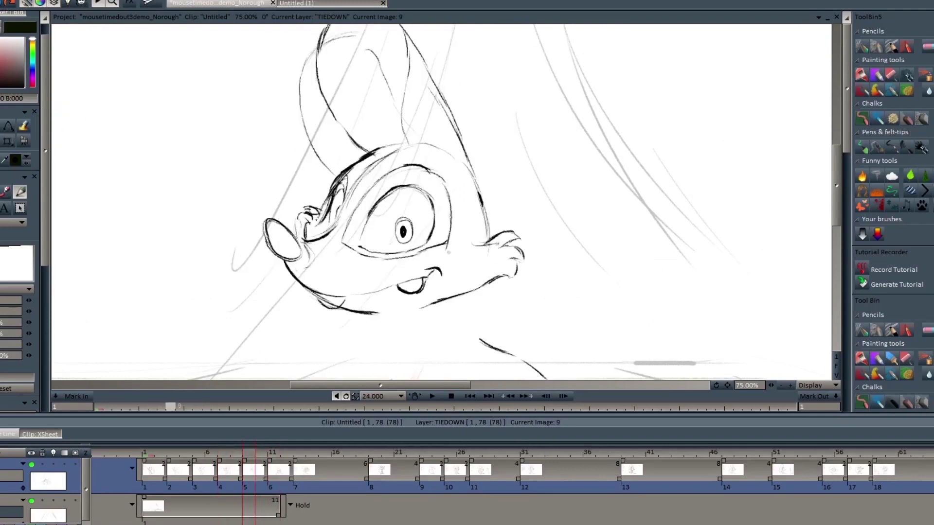
pyautogui.moveTo(308, 210); pyautogui.dragTo(303, 230)
# Step: Draw the line from the near cheek fur curving down toward the jaw
pyautogui.press('Left')
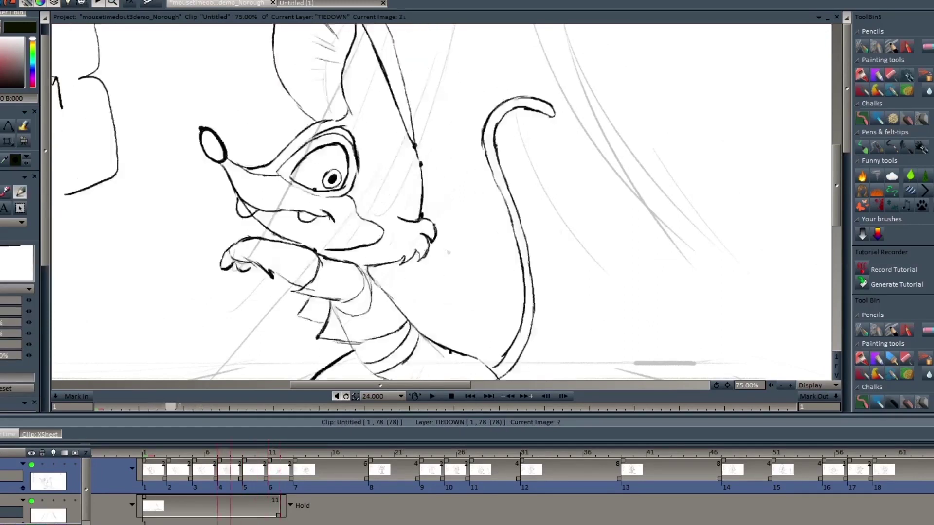
pyautogui.press('Right')
pyautogui.press('Right')
pyautogui.press('Left')
pyautogui.moveTo(488, 245); pyautogui.dragTo(436, 305)
# Step: Draw the belly line from below the chin down to the hip outline on frame 9
pyautogui.moveTo(834, 201); pyautogui.dragTo(831, 213)
pyautogui.press('Right')
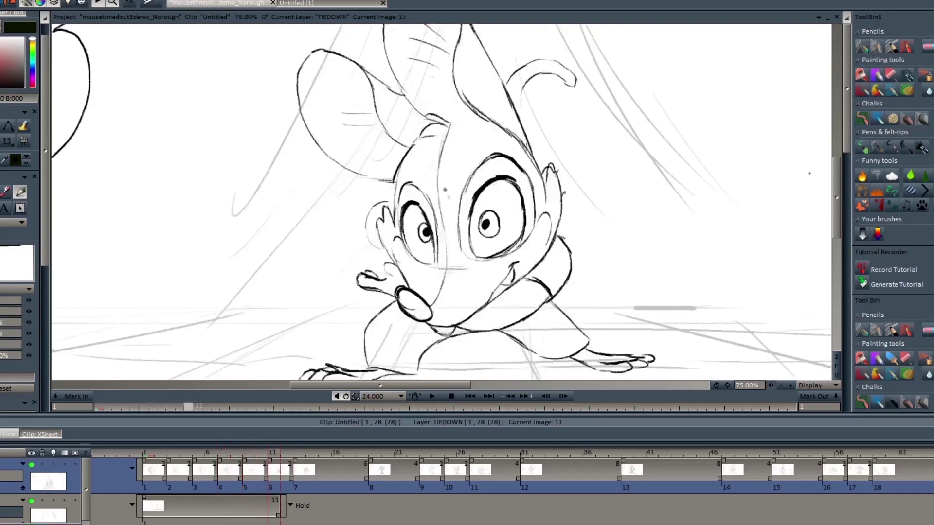
pyautogui.press('Left')
pyautogui.moveTo(364, 279); pyautogui.dragTo(408, 324)
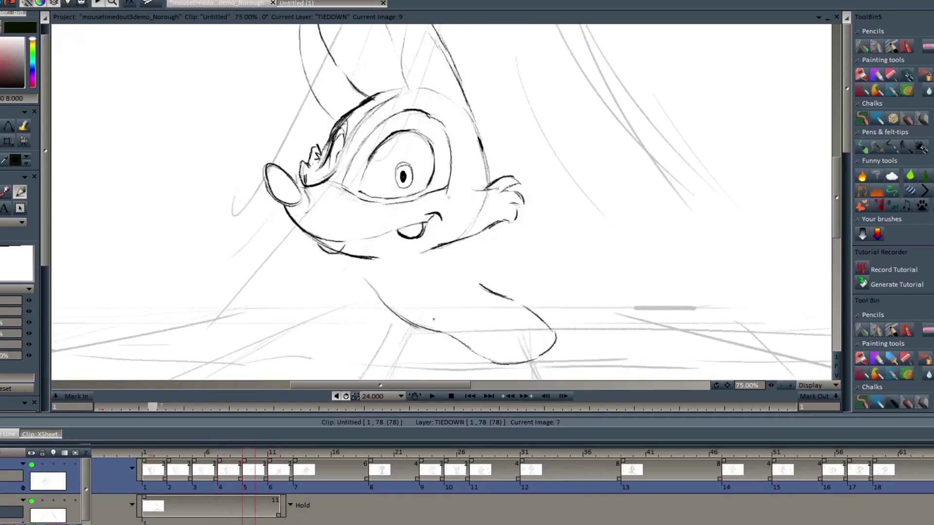
pyautogui.press('Right')
pyautogui.press('Left')
# Step: Draw the raised arm's lower edge beneath the jaw, with its sleeve end and a rough hand below the nose
pyautogui.moveTo(462, 251); pyautogui.dragTo(389, 284)
pyautogui.press('Right')
pyautogui.press('Left')
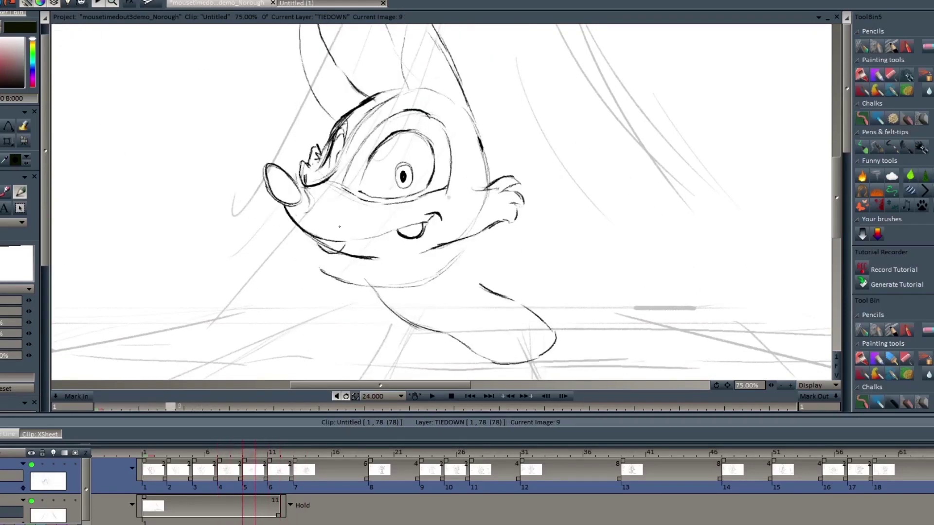
pyautogui.press('Left')
pyautogui.press('Right')
pyautogui.press('Left')
pyautogui.press('Right')
pyautogui.press('Left')
pyautogui.press('Right')
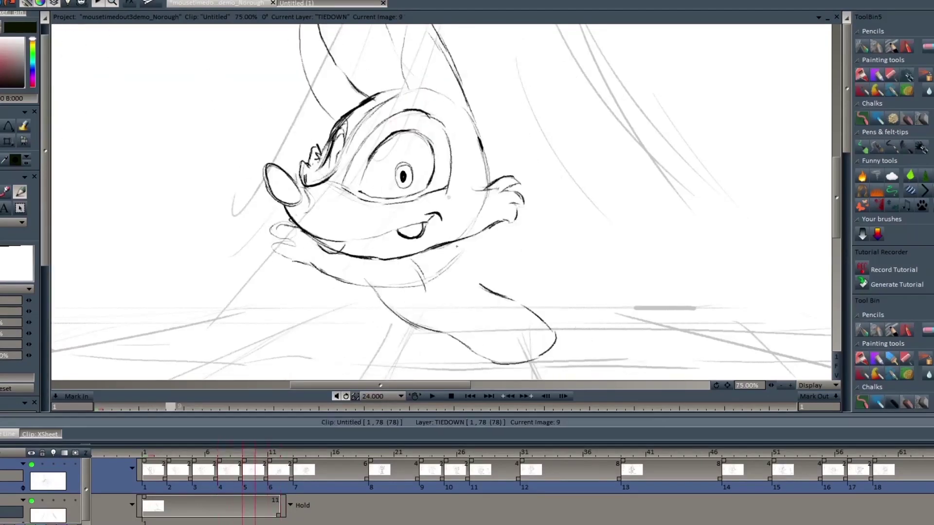
# Step: Draw the shoulder and upper back line from beneath the cheek to the lower back
pyautogui.press('Right')
pyautogui.press('Right')
pyautogui.press('Left')
pyautogui.moveTo(839, 190); pyautogui.dragTo(840, 196)
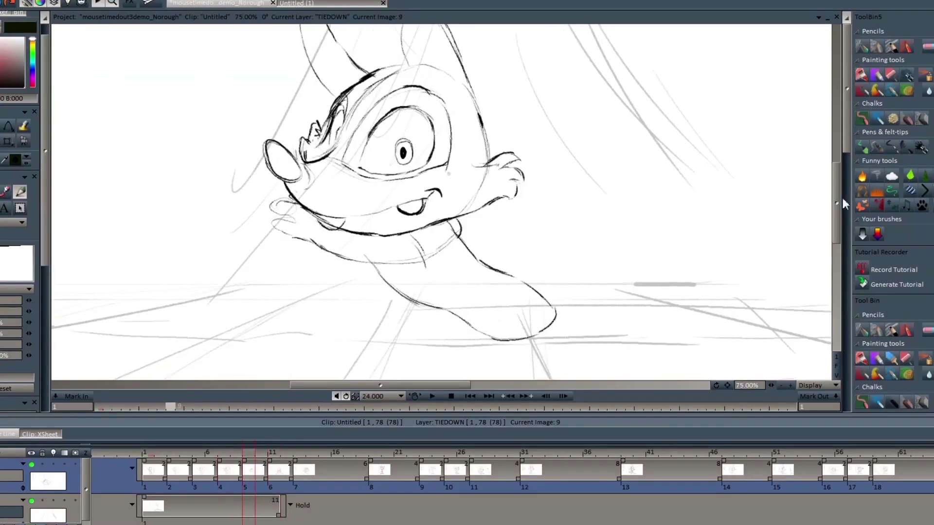
# Step: Draw the shirt's front edge and curved hem stripes around the waist, comparing with frames 7 and 11
pyautogui.press('Right')
pyautogui.press('Left')
pyautogui.press('Left')
pyautogui.press('Right')
pyautogui.press('Right')
pyautogui.press('Left')
pyautogui.press('Left')
pyautogui.press('Right')
pyautogui.press('Left')
pyautogui.press('Right')
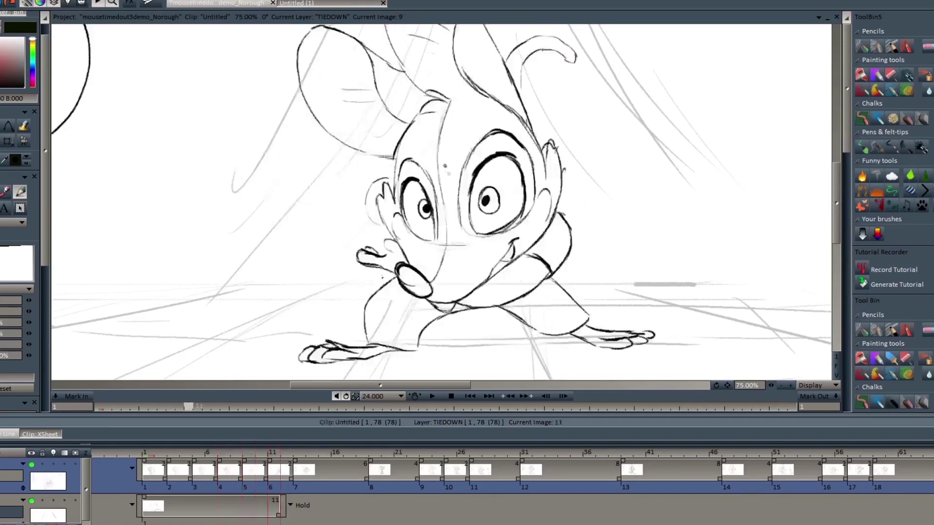
# Step: Draw the front leg's outline from the shirt hem down to the floor on frame 9
pyautogui.press('Right')
pyautogui.press('Left')
pyautogui.press('Right')
pyautogui.press('Right')
pyautogui.press('Left')
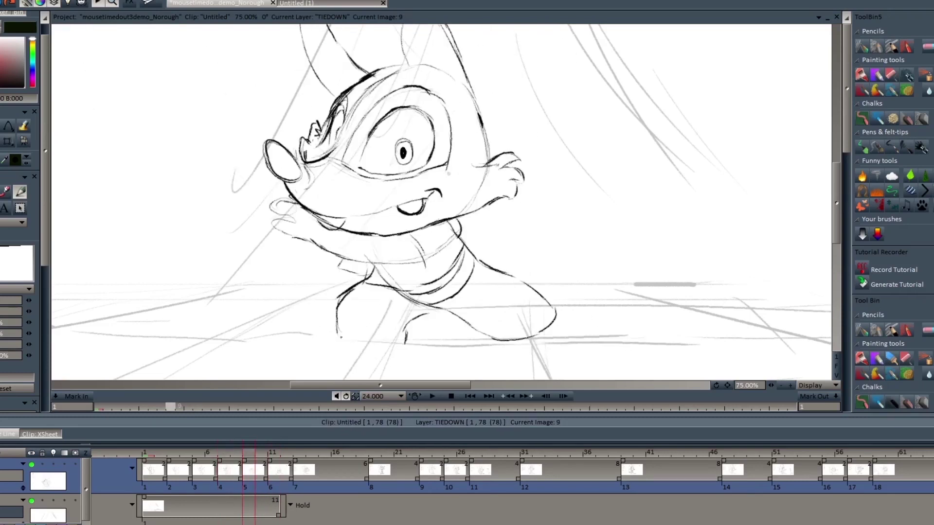
# Step: Close the front leg's lower end and draw its foot with toes flat on the floor
pyautogui.moveTo(341, 330); pyautogui.dragTo(404, 348)
pyautogui.moveTo(407, 331); pyautogui.dragTo(404, 348)
pyautogui.press('Left')
pyautogui.press('Right')
pyautogui.moveTo(366, 342); pyautogui.dragTo(296, 360)
pyautogui.moveTo(316, 351); pyautogui.dragTo(304, 361)
pyautogui.moveTo(399, 349); pyautogui.dragTo(297, 362)
pyautogui.press('Right')
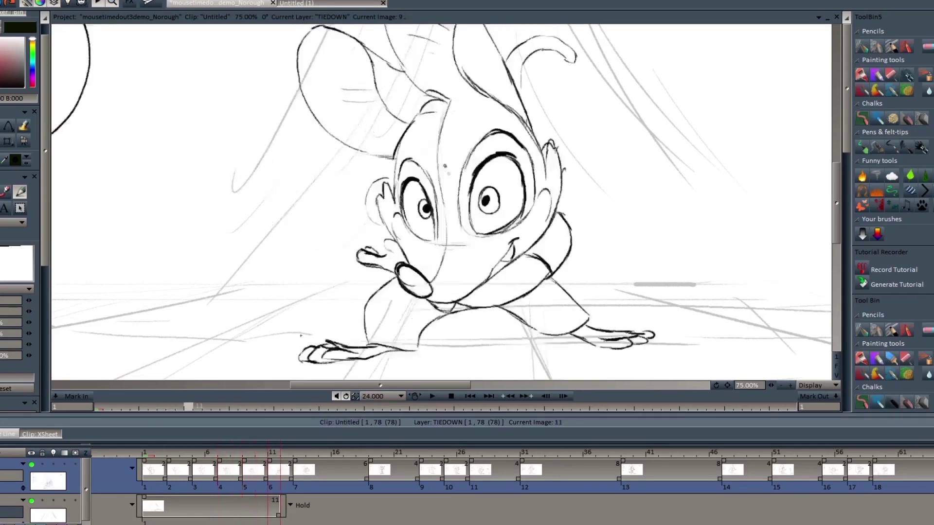
# Step: Draw the back leg's ankle line down to the toes on frame 9, comparing with the neighbouring drawings
pyautogui.press('Left')
pyautogui.moveTo(555, 316)
pyautogui.mouseDown()
pyautogui.moveTo(599, 349)
pyautogui.moveTo(539, 352)
pyautogui.mouseUp()
pyautogui.press('Left')
pyautogui.press('Left')
pyautogui.press('Left')
pyautogui.press('Right')
pyautogui.press('Right')
pyautogui.press('Right')
# Step: Check the whole frame 9 drawing against the neighbouring frames for pose and spacing
pyautogui.click(779, 385)
pyautogui.click(779, 385)
pyautogui.press('Right')
pyautogui.press('Left')
pyautogui.press('Right')
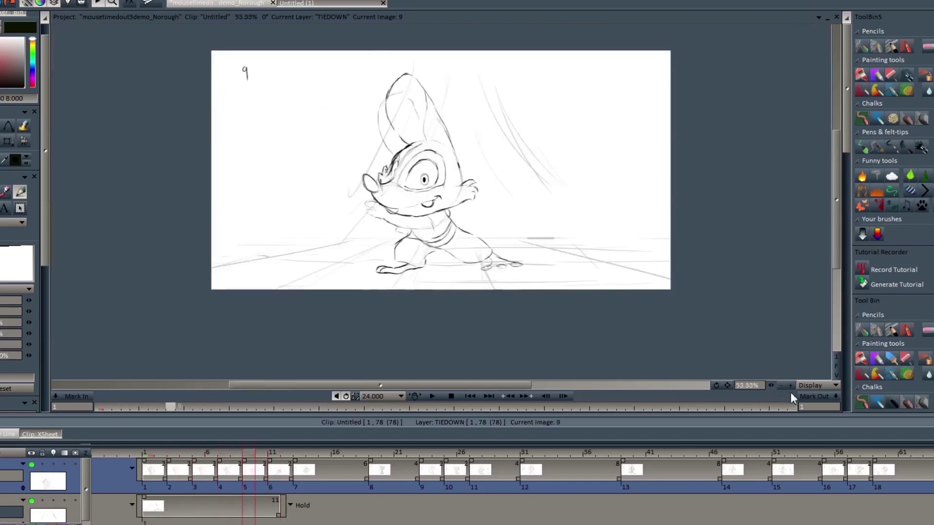
pyautogui.click(791, 385)
pyautogui.press('Left')
pyautogui.press('Right')
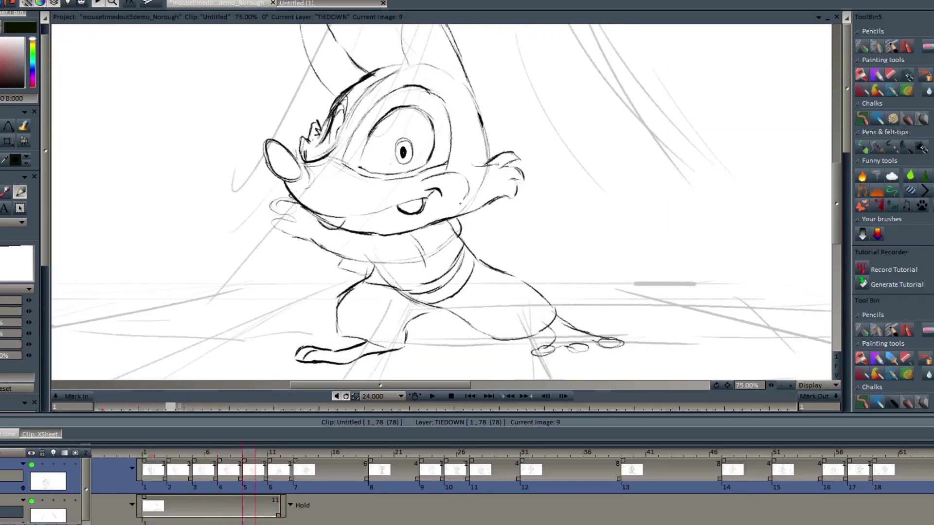
pyautogui.press('Left')
pyautogui.press('Right')
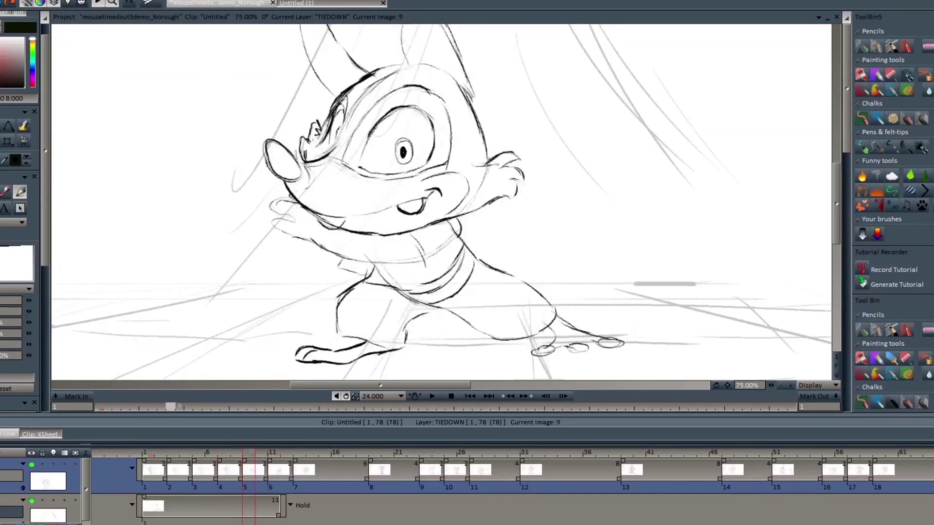
# Step: Darken the nose outline on frame 9, comparing the full drawing with frames 7 and 11
pyautogui.moveTo(271, 141); pyautogui.dragTo(295, 180)
pyautogui.press('Right')
pyautogui.press('Left')
pyautogui.moveTo(837, 185); pyautogui.dragTo(840, 160)
pyautogui.press('Right')
pyautogui.press('Right')
pyautogui.press('Left')
pyautogui.press('Left')
pyautogui.press('Left')
pyautogui.click(781, 386)
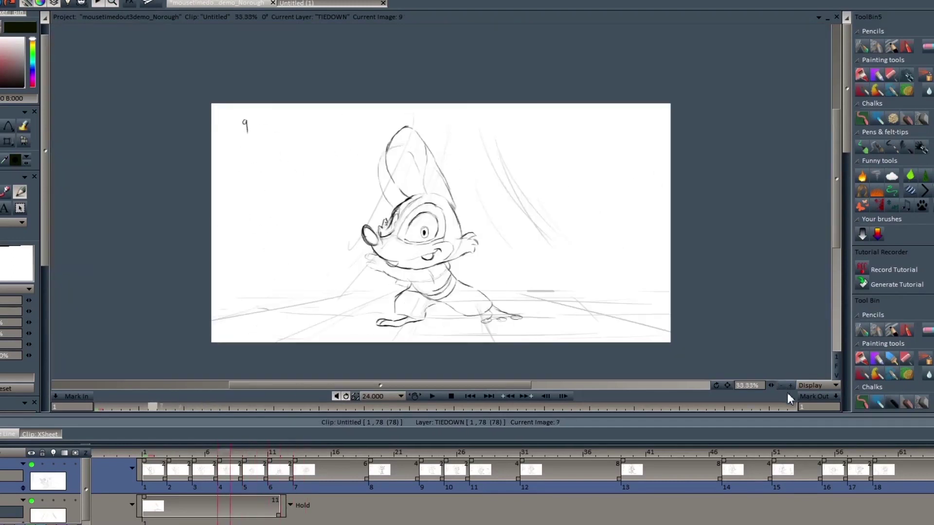
pyautogui.press('Right')
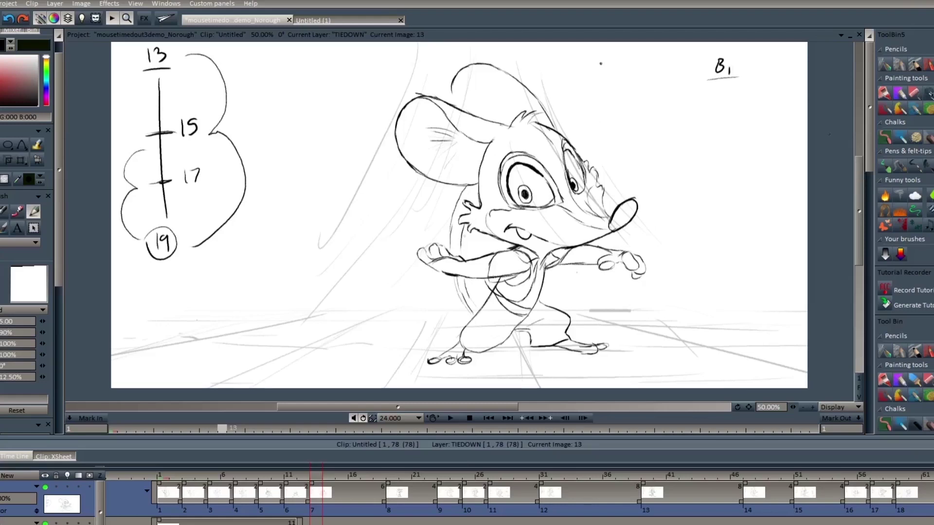
# Step: Compare the key drawings on frames 13 and 19, then insert a blank drawing at frame 15
pyautogui.press('Right')
pyautogui.press('Left')
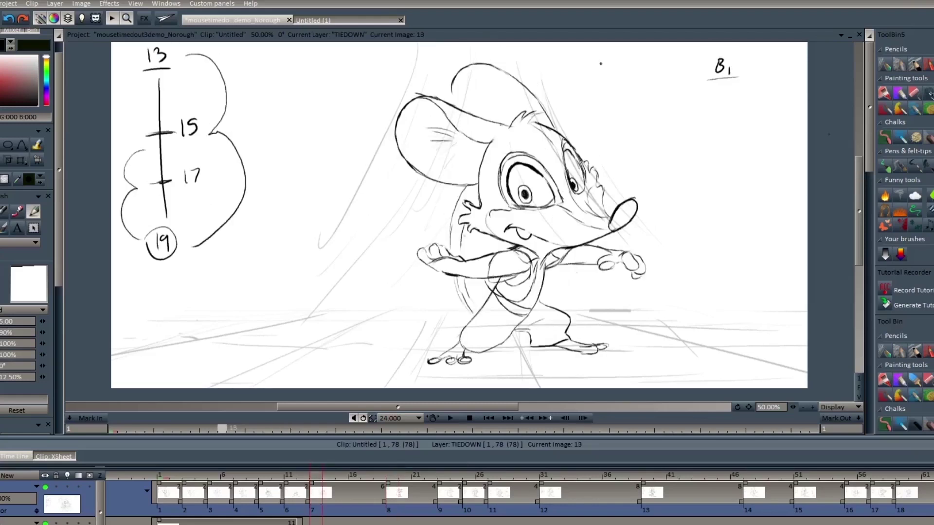
pyautogui.press('Right')
pyautogui.press('Left')
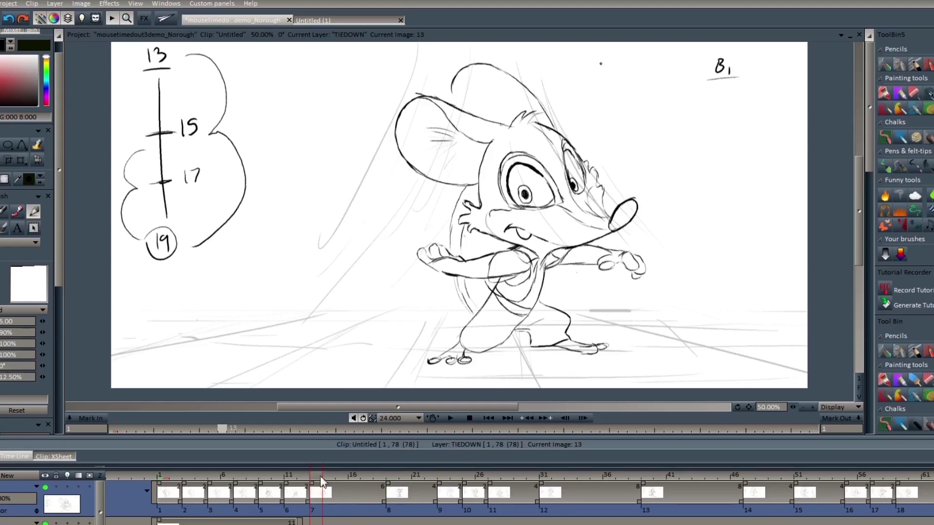
pyautogui.moveTo(320, 478); pyautogui.dragTo(399, 483)
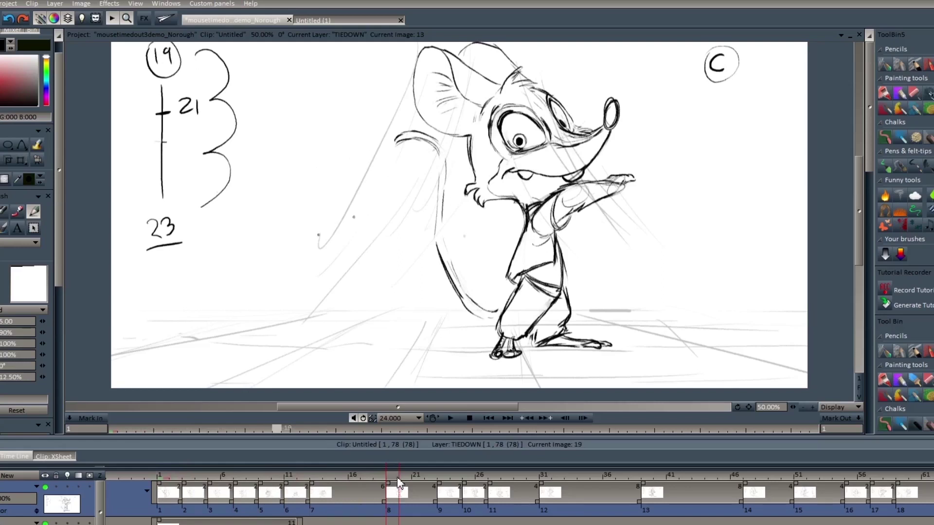
pyautogui.moveTo(398, 478); pyautogui.dragTo(304, 483)
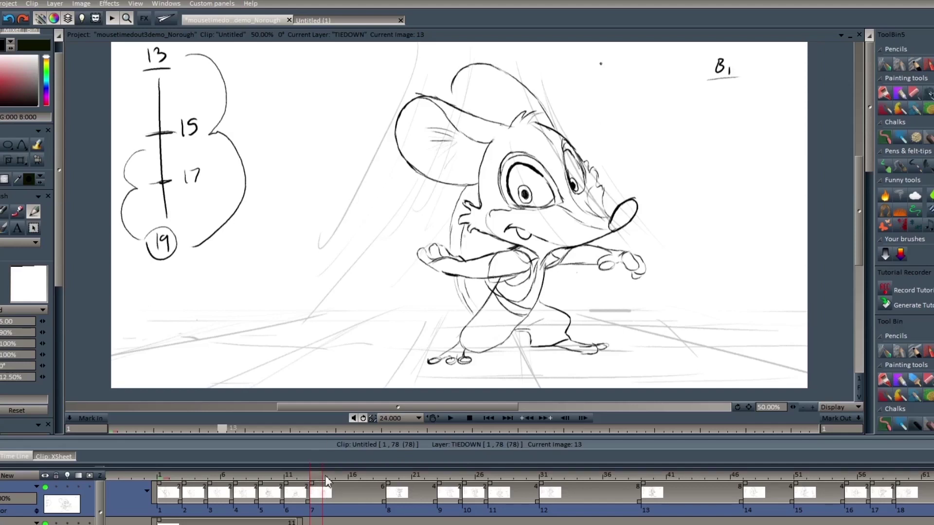
pyautogui.moveTo(321, 476)
pyautogui.mouseDown()
pyautogui.moveTo(304, 477)
pyautogui.moveTo(342, 475)
pyautogui.mouseUp()
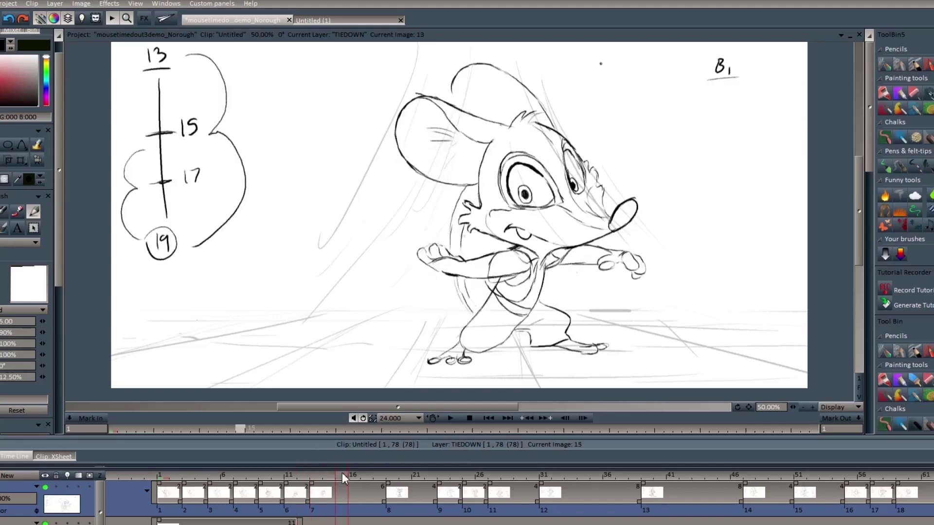
pyautogui.press('Insert')
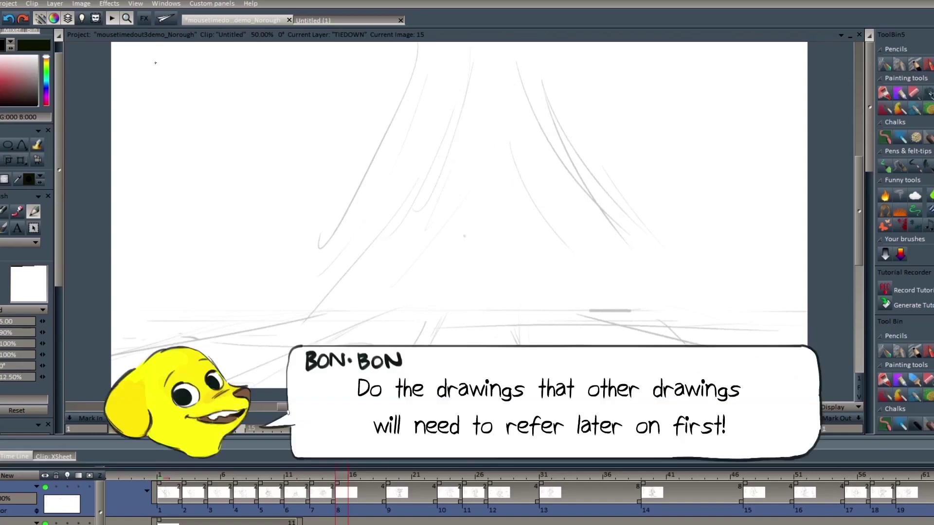
# Step: Draw the curved back-of-head line on frame 15, midway between its positions on frames 13 and 19
pyautogui.press('Left')
pyautogui.press('Right')
pyautogui.press('Right')
pyautogui.press('Left')
pyautogui.press('Right')
pyautogui.press('+')
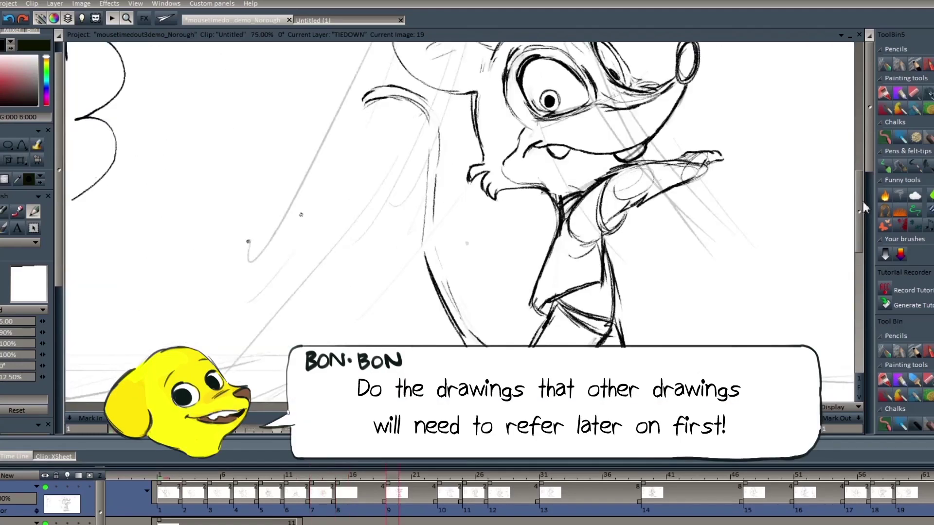
pyautogui.moveTo(862, 205); pyautogui.dragTo(857, 178)
pyautogui.press('Left')
pyautogui.press('Right')
pyautogui.press('Left')
pyautogui.press('Right')
pyautogui.press('Right')
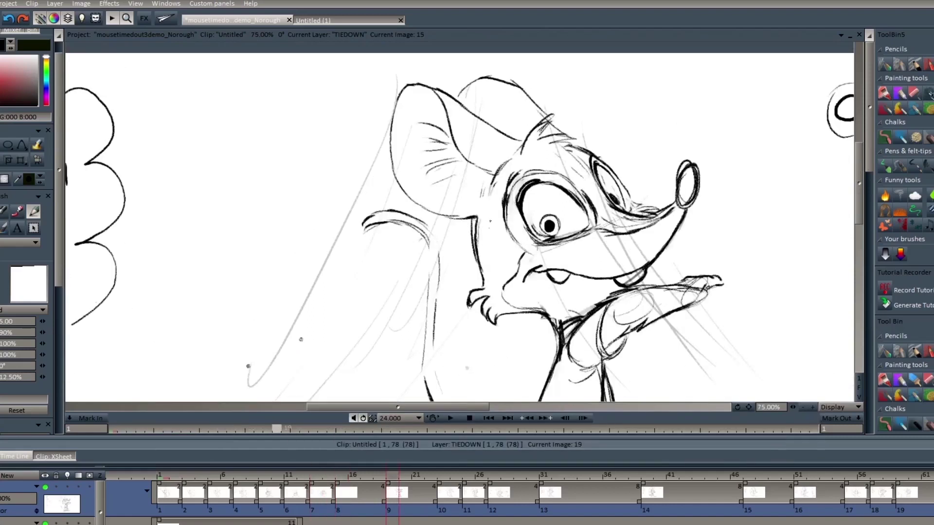
pyautogui.press('Left')
pyautogui.press('Left')
pyautogui.press('Right')
pyautogui.press('Left')
pyautogui.moveTo(490, 217); pyautogui.dragTo(482, 296)
# Step: Compare the cheek, muzzle and nose positions between frames 13, 15 and 19
pyautogui.press('Right')
pyautogui.press('Left')
pyautogui.press('Right')
pyautogui.press('Right')
pyautogui.press('Left')
pyautogui.press('Left')
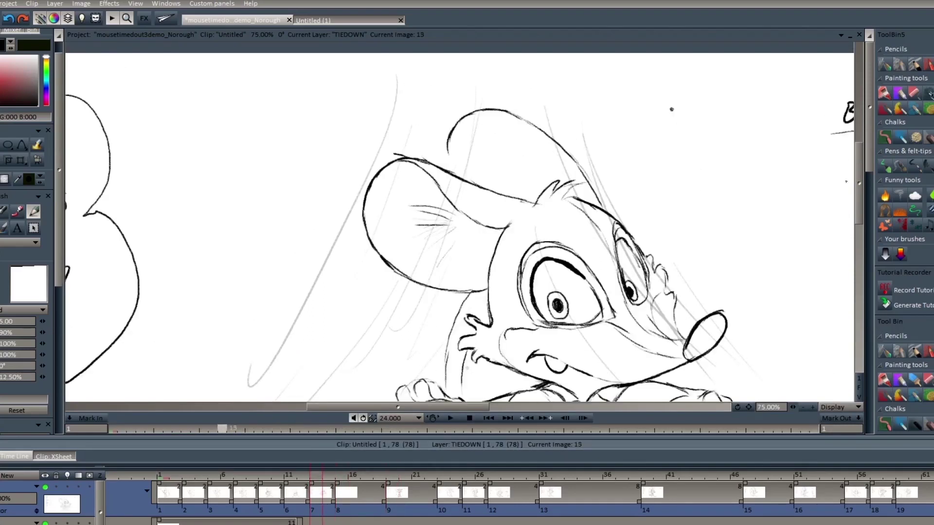
pyautogui.moveTo(860, 183); pyautogui.dragTo(860, 197)
pyautogui.press('Left')
pyautogui.press('Right')
pyautogui.press('Right')
pyautogui.press('Left')
pyautogui.press('Right')
pyautogui.press('Right')
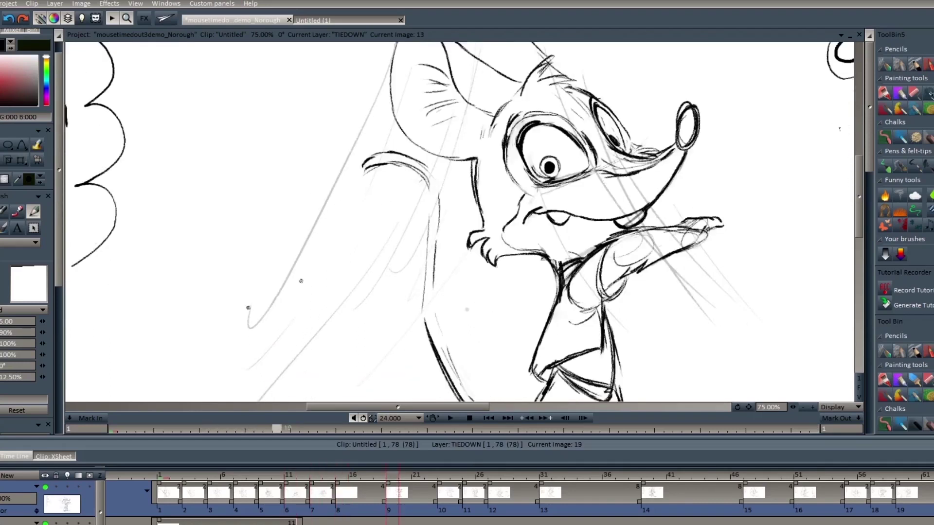
pyautogui.press('Left')
pyautogui.press('Left')
pyautogui.press('Right')
pyautogui.press('Right')
pyautogui.press('Right')
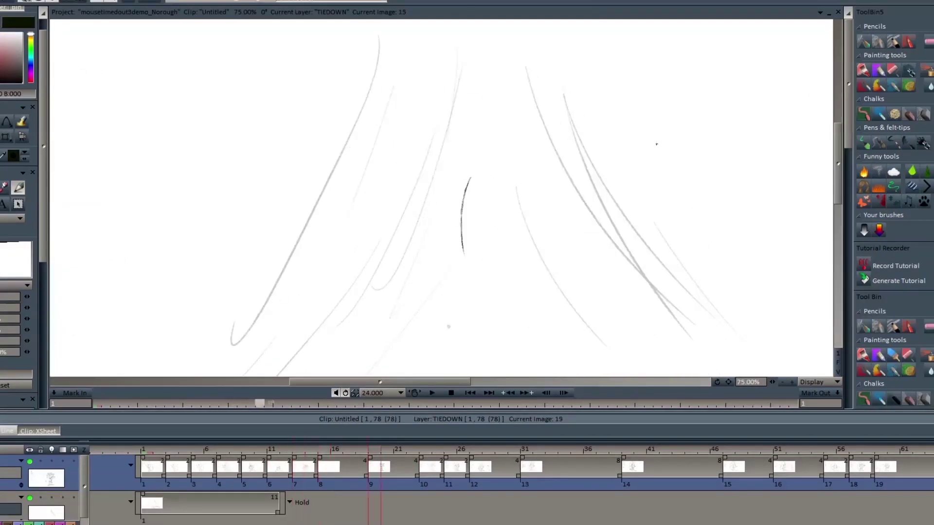
# Step: Draw the nose oval, cheek tuft and rear jaw line on frame 15, checking against frames 13 and 19
pyautogui.press('Left')
pyautogui.press('Left')
pyautogui.moveTo(691, 175)
pyautogui.mouseDown()
pyautogui.moveTo(681, 177)
pyautogui.moveTo(682, 190)
pyautogui.moveTo(665, 176)
pyautogui.mouseUp()
pyautogui.scroll(-2, 680, 163)
pyautogui.press('Right')
pyautogui.press('Right')
pyautogui.press('Left')
pyautogui.press('Right')
pyautogui.press('Left')
pyautogui.press('Right')
pyautogui.press('Left')
pyautogui.press('e')
pyautogui.press('b')
pyautogui.press('Left')
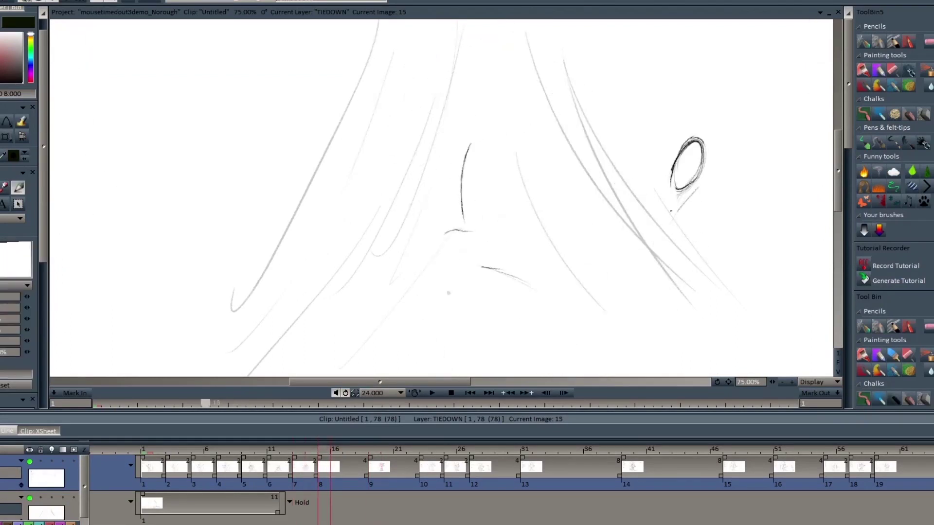
# Step: Draw the muzzle's underside curving down from the nose and the small arc beneath the jaw on frame 15
pyautogui.scroll(-2, 603, 278)
pyautogui.press('Right')
pyautogui.press('Right')
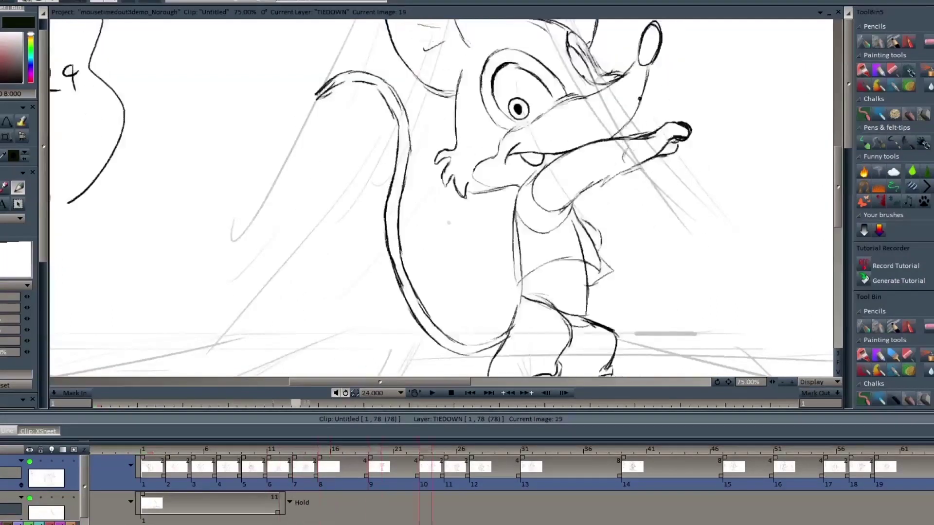
pyautogui.press('Left')
pyautogui.press('Left')
pyautogui.press('Left')
pyautogui.press('Right')
pyautogui.press('Right')
pyautogui.press('Left')
pyautogui.press('Left')
pyautogui.press('Right')
pyautogui.press('Right')
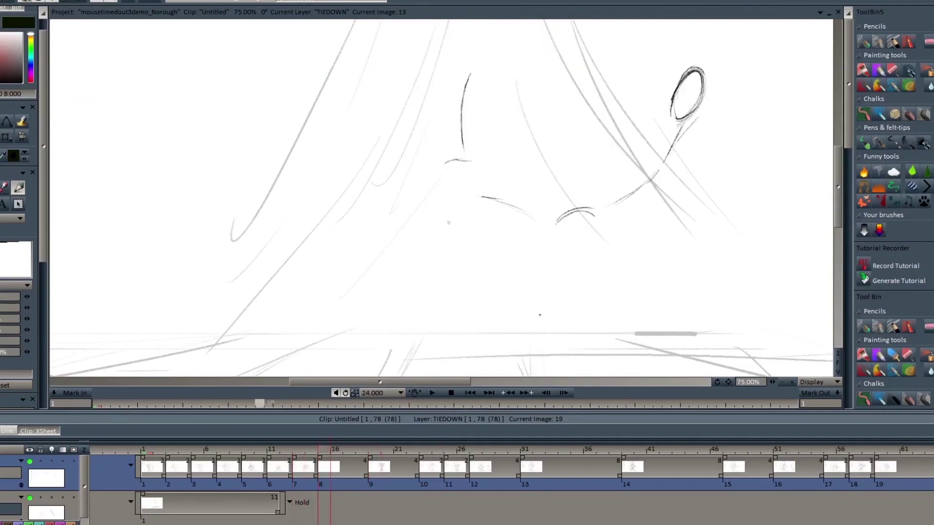
# Step: Rough in the foreshortened arm and hand as rounded overlapping shapes beneath the jaw on frame 15
pyautogui.press('Left')
pyautogui.press('Left')
pyautogui.press('Left')
pyautogui.press('Left')
pyautogui.press('Left')
pyautogui.moveTo(225, 455); pyautogui.dragTo(348, 452)
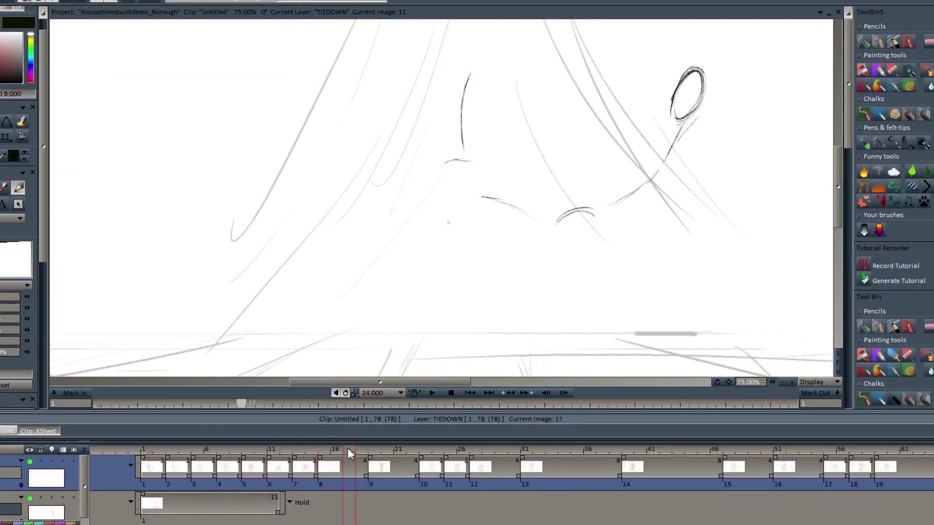
pyautogui.press('Right')
pyautogui.press('Left')
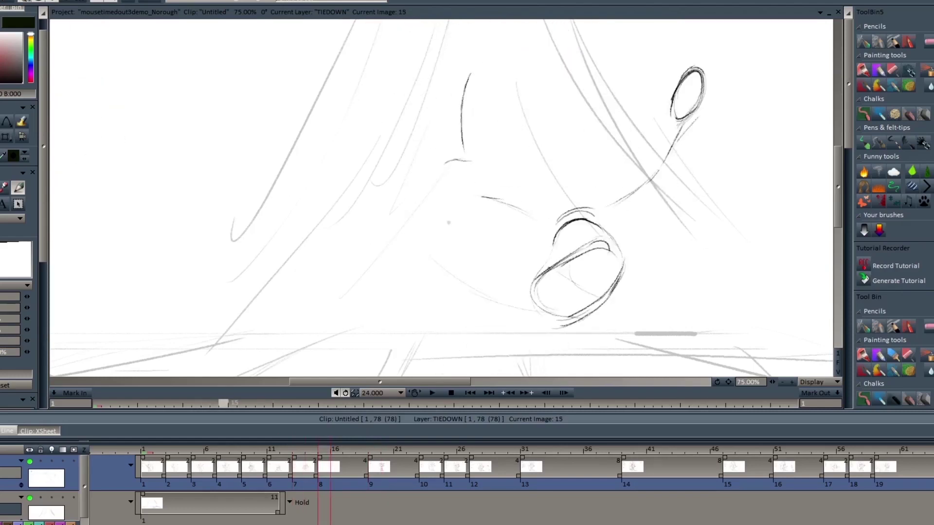
pyautogui.moveTo(626, 266); pyautogui.dragTo(615, 300)
pyautogui.press('Right')
pyautogui.press('Left')
# Step: Draw both edges of the near leg from beneath the hand down to the floor on frame 15
pyautogui.scroll(-1, 521, 266)
pyautogui.moveTo(518, 255); pyautogui.dragTo(478, 305)
pyautogui.moveTo(568, 294); pyautogui.dragTo(492, 354)
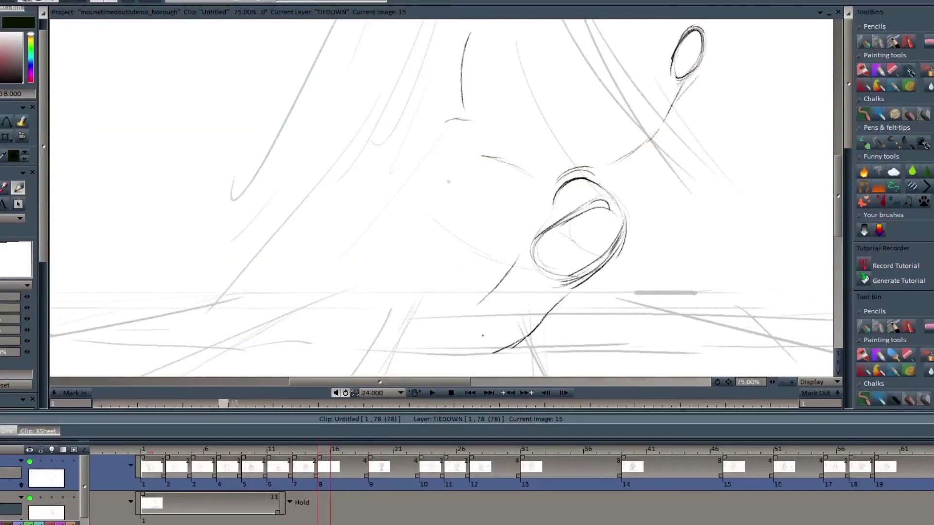
pyautogui.press('Right')
pyautogui.press('Left')
pyautogui.moveTo(487, 295); pyautogui.dragTo(467, 326)
# Step: Close the near leg's lower end and draw its foot with rounded toes on frame 15
pyautogui.scroll(-1, 483, 312)
pyautogui.press('Left')
pyautogui.press('Right')
pyautogui.moveTo(468, 275); pyautogui.dragTo(511, 296)
pyautogui.moveTo(470, 288)
pyautogui.mouseDown()
pyautogui.moveTo(429, 316)
pyautogui.moveTo(500, 314)
pyautogui.moveTo(457, 312)
pyautogui.mouseUp()
pyautogui.press('Right')
pyautogui.press('Left')
pyautogui.press('Right')
pyautogui.press('Left')
pyautogui.press('Right')
pyautogui.press('Left')
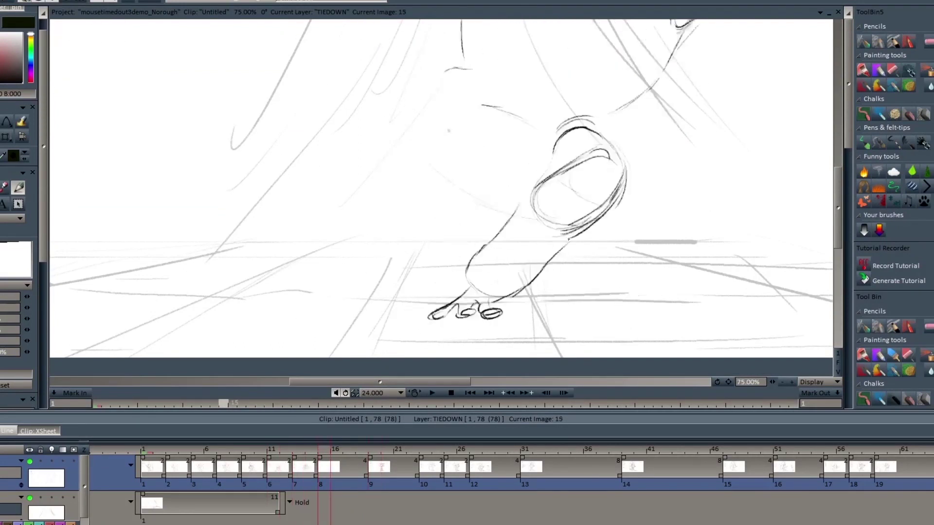
# Step: Strengthen the near leg's side edges and redraw its curved lower end above the foot
pyautogui.moveTo(540, 271); pyautogui.dragTo(523, 287)
pyautogui.moveTo(567, 239); pyautogui.dragTo(494, 297)
pyautogui.moveTo(486, 246); pyautogui.dragTo(466, 273)
pyautogui.press('Right')
pyautogui.press('Left')
pyautogui.moveTo(515, 206); pyautogui.dragTo(454, 271)
pyautogui.moveTo(462, 272); pyautogui.dragTo(490, 297)
pyautogui.press('Right')
pyautogui.press('Left')
pyautogui.press('Left')
pyautogui.press('Right')
pyautogui.moveTo(588, 232); pyautogui.dragTo(611, 258)
pyautogui.press('Left')
pyautogui.press('Right')
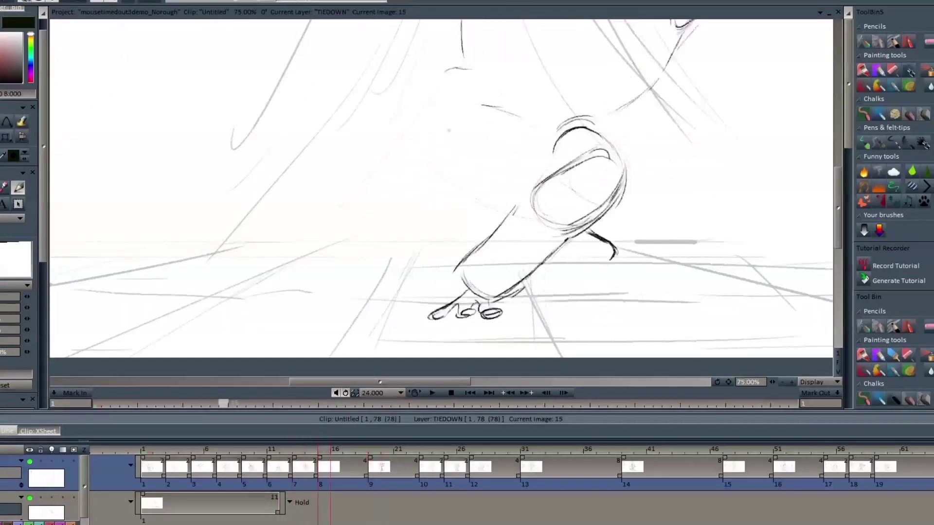
pyautogui.press('Right')
pyautogui.press('Left')
pyautogui.hotkey('ctrl', 'z')
# Step: Draw the far leg's bent outline and short floor line behind the near leg on frame 15
pyautogui.press('Right')
pyautogui.moveTo(592, 223)
pyautogui.mouseDown()
pyautogui.moveTo(606, 247)
pyautogui.moveTo(551, 269)
pyautogui.moveTo(549, 286)
pyautogui.moveTo(605, 278)
pyautogui.moveTo(581, 288)
pyautogui.mouseUp()
pyautogui.press('Left')
pyautogui.press('Right')
pyautogui.moveTo(563, 292); pyautogui.dragTo(542, 294)
pyautogui.press('Left')
pyautogui.press('Right')
pyautogui.press('Left')
pyautogui.press('Right')
# Step: Draw the fingers and outer edge of the foreshortened hand and strengthen the arc above it on frame 15
pyautogui.moveTo(625, 173); pyautogui.dragTo(620, 199)
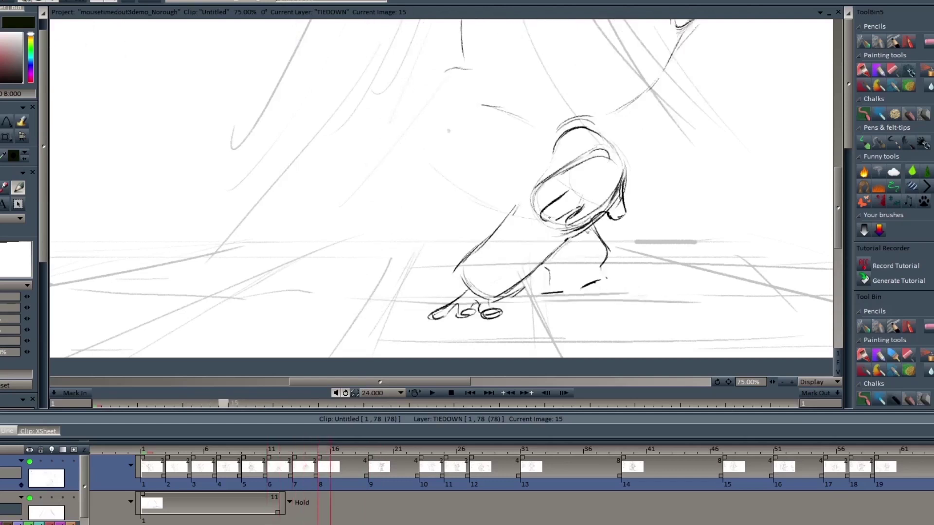
pyautogui.moveTo(838, 208); pyautogui.dragTo(838, 186)
pyautogui.press('Left')
pyautogui.press('Right')
pyautogui.moveTo(558, 243); pyautogui.dragTo(596, 235)
pyautogui.moveTo(527, 286); pyautogui.dragTo(560, 268)
pyautogui.press('Left')
pyautogui.press('Right')
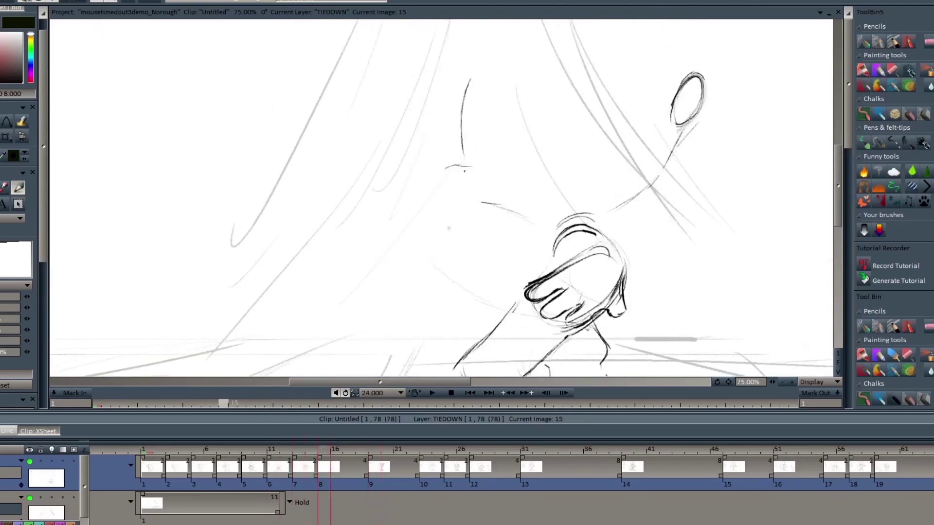
pyautogui.scroll(5, 530, 223)
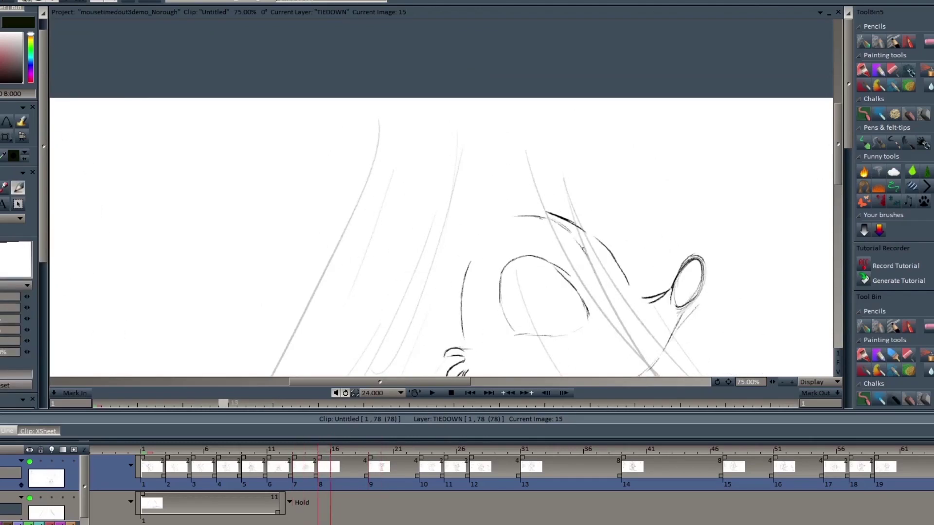
pyautogui.scroll(-2, 606, 279)
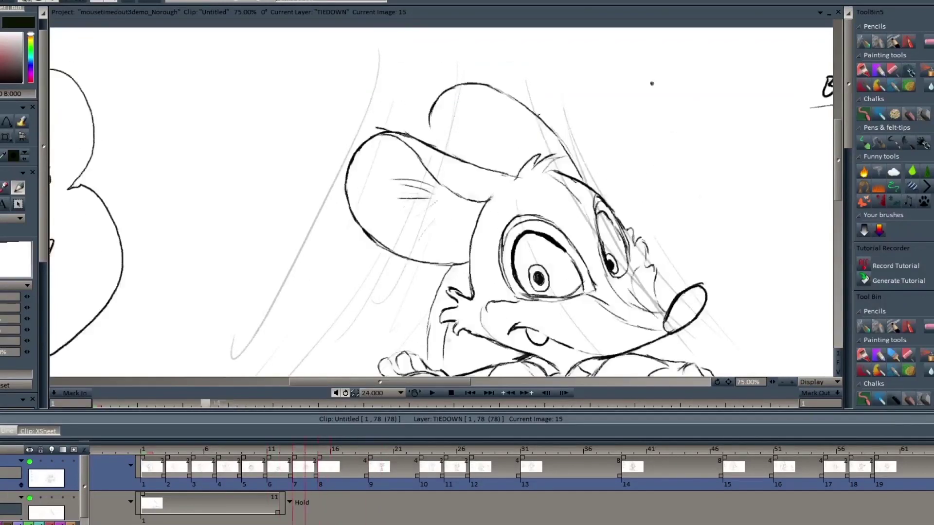
# Step: Draw the mouse's mouth line, lower lip and near eye outline in the drawing on frame 15
pyautogui.moveTo(657, 287)
pyautogui.mouseDown()
pyautogui.moveTo(543, 292)
pyautogui.moveTo(546, 306)
pyautogui.mouseUp()
pyautogui.moveTo(612, 310); pyautogui.dragTo(645, 303)
pyautogui.press('Left')
pyautogui.press('Right')
pyautogui.moveTo(570, 205); pyautogui.dragTo(500, 209)
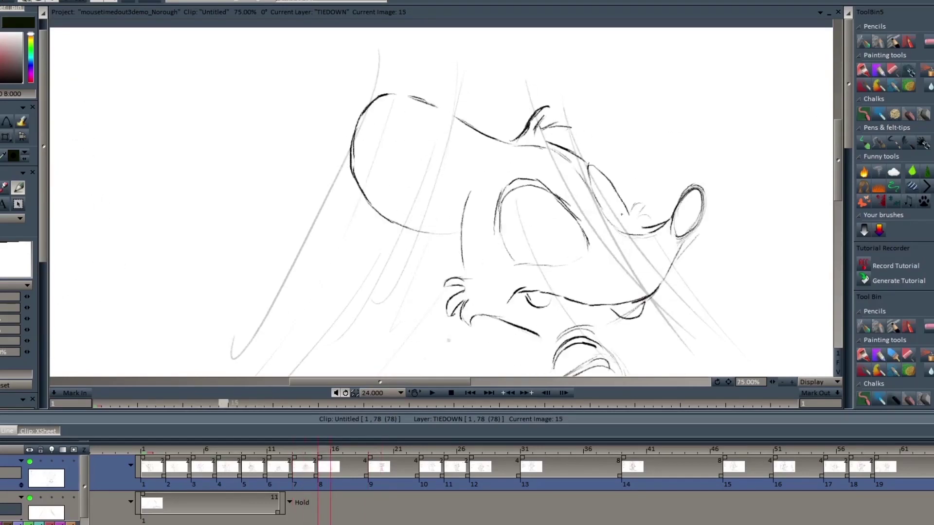
# Step: Sketch the outer edge of the mouse's tail behind its back on frame 15, comparing it with the next drawing
pyautogui.scroll(-3, 603, 243)
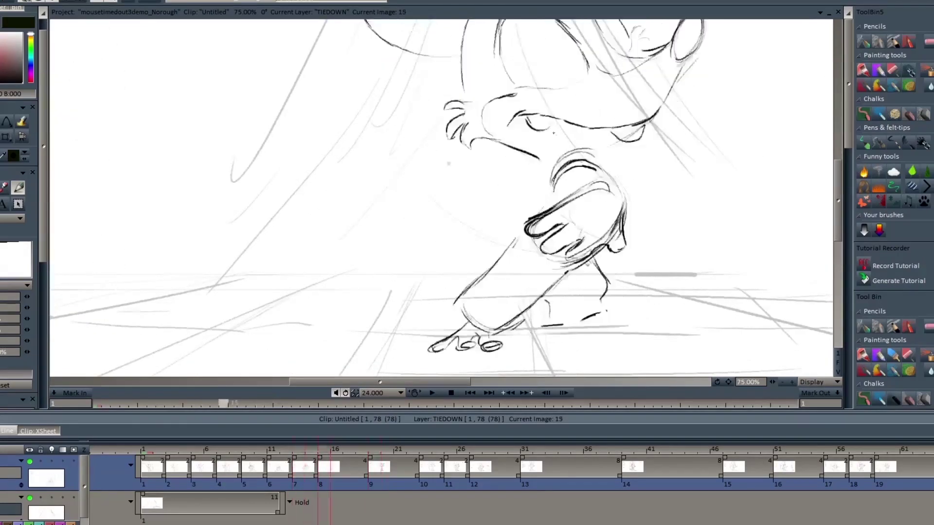
pyautogui.press('Right')
pyautogui.press('Left')
pyautogui.scroll(2, 554, 132)
pyautogui.press('Right')
pyautogui.press('Left')
pyautogui.moveTo(426, 159); pyautogui.dragTo(412, 223)
pyautogui.press('e')
pyautogui.press('Right')
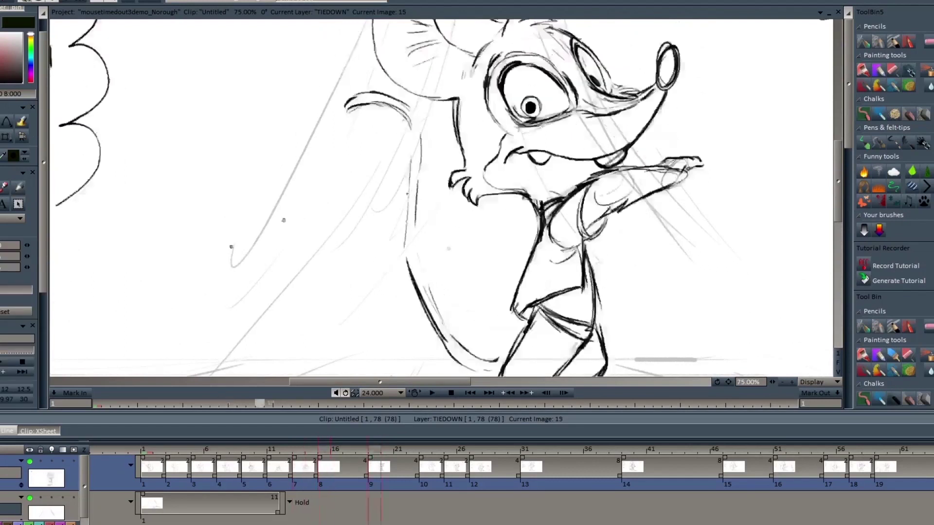
# Step: Draw the tail's upper end and its parallel inner edge on frame 15, checking the spacing against the next drawing
pyautogui.press('Left')
pyautogui.press('b')
pyautogui.moveTo(435, 146); pyautogui.dragTo(428, 171)
pyautogui.press('Right')
pyautogui.press('Left')
pyautogui.moveTo(438, 209); pyautogui.dragTo(431, 261)
pyautogui.press('Right')
pyautogui.press('Left')
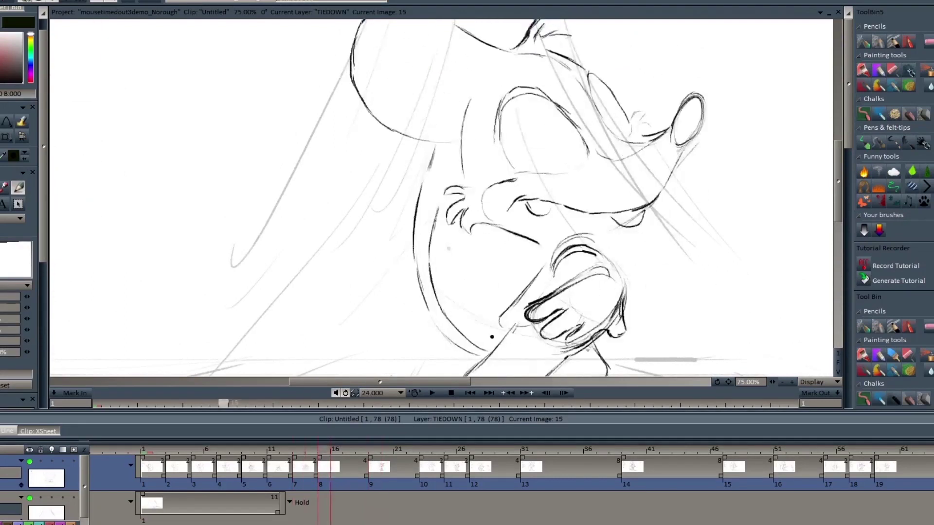
# Step: Draw the far hand and the back line of the torso on frame 15, flipping to the neighbouring drawings for reference
pyautogui.press('Right')
pyautogui.press('Left')
pyautogui.press('Right')
pyautogui.press('Left')
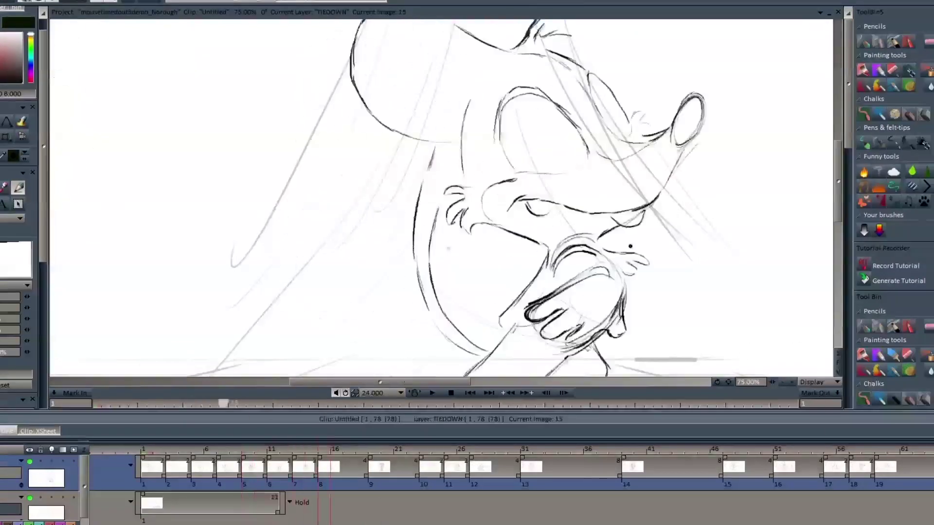
pyautogui.press('Right')
pyautogui.moveTo(534, 244); pyautogui.dragTo(517, 272)
pyautogui.press('Right')
pyautogui.press('Left')
pyautogui.press('Left')
# Step: Draw both eyes with their pupils and add the ear details on frame 15, comparing with the adjacent drawings
pyautogui.moveTo(838, 162)
pyautogui.mouseDown()
pyautogui.moveTo(838, 200)
pyautogui.moveTo(839, 146)
pyautogui.mouseUp()
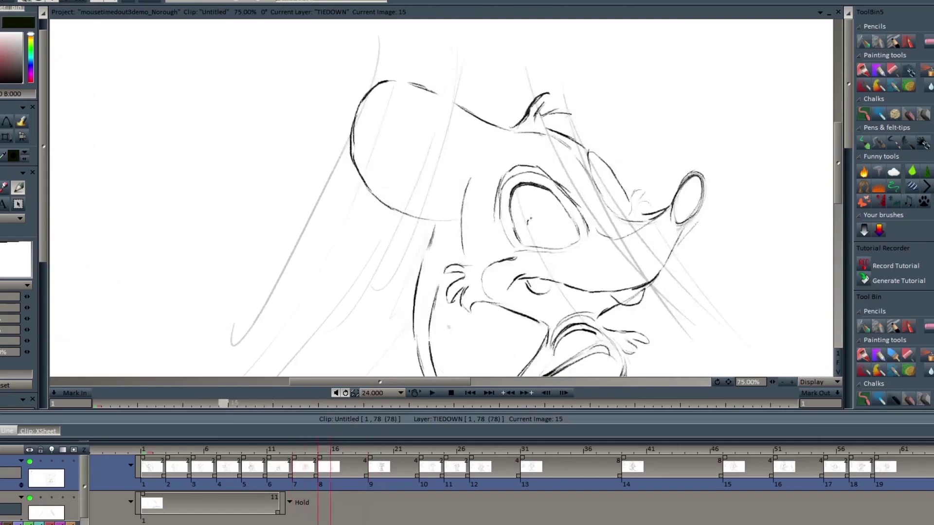
pyautogui.press('Right')
pyautogui.press('Left')
pyautogui.press('Left')
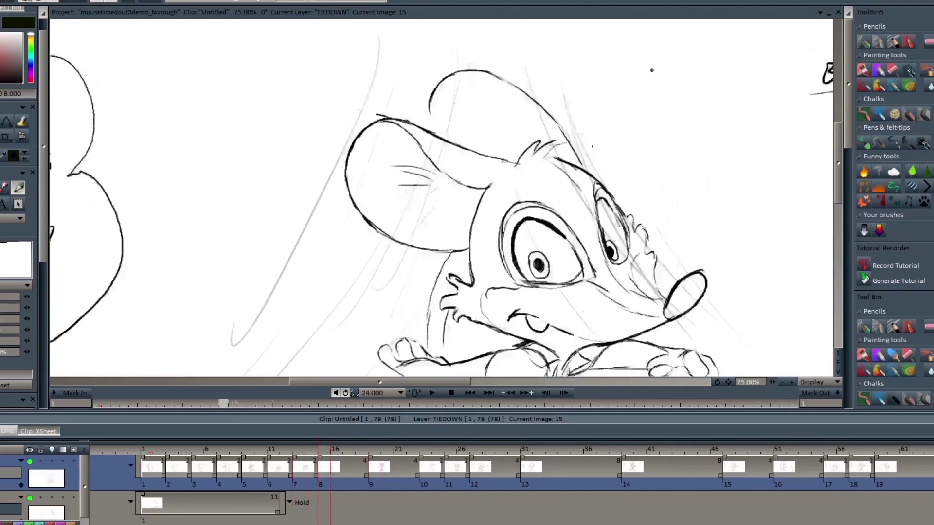
pyautogui.press('Right')
pyautogui.press('Right')
pyautogui.press('Left')
pyautogui.press('Left')
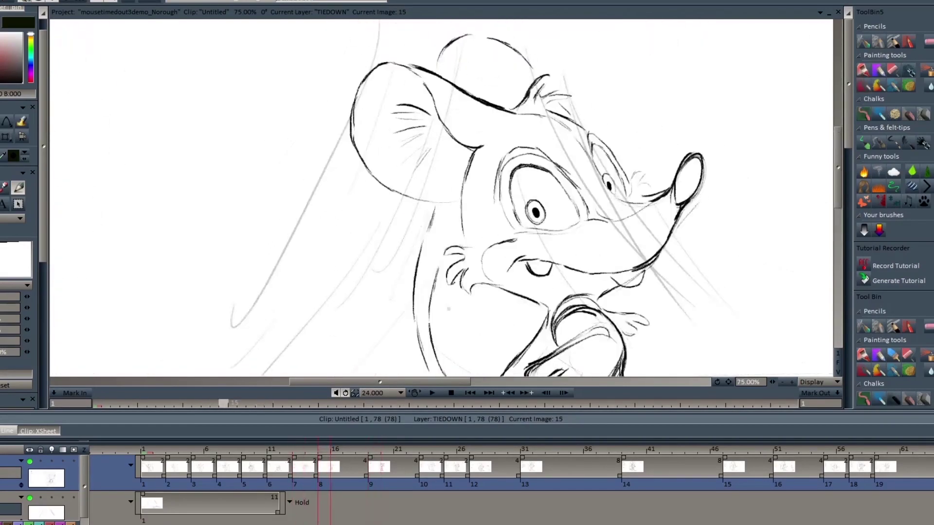
# Step: Darken the near ear's lower edge and refine the cheek line on frame 15, checking against the adjacent drawings
pyautogui.press('Left')
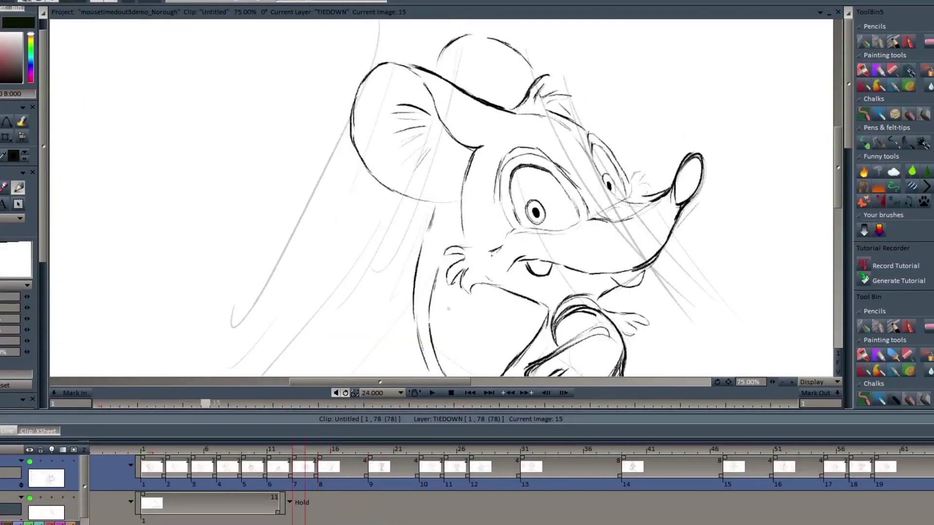
pyautogui.press('Right')
pyautogui.click(782, 382)
pyautogui.click(782, 382)
pyautogui.scroll(2, 776, 357)
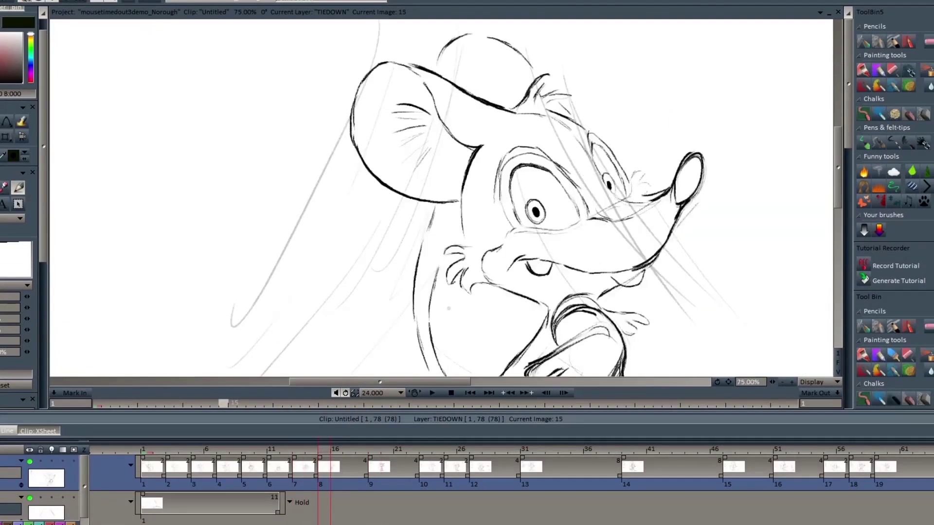
pyautogui.scroll(-2, 442, 198)
pyautogui.press('Right')
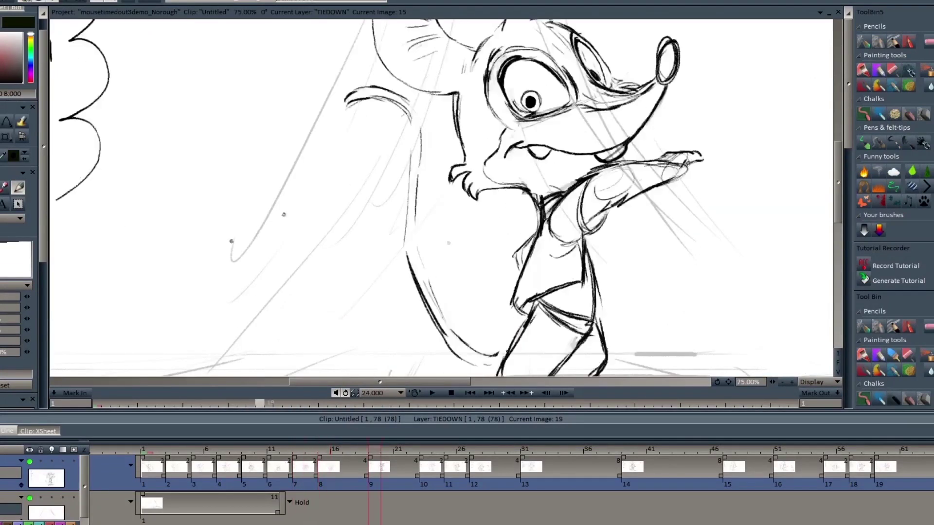
pyautogui.press('Left')
pyautogui.scroll(-2, 441, 198)
pyautogui.scroll(6, 441, 198)
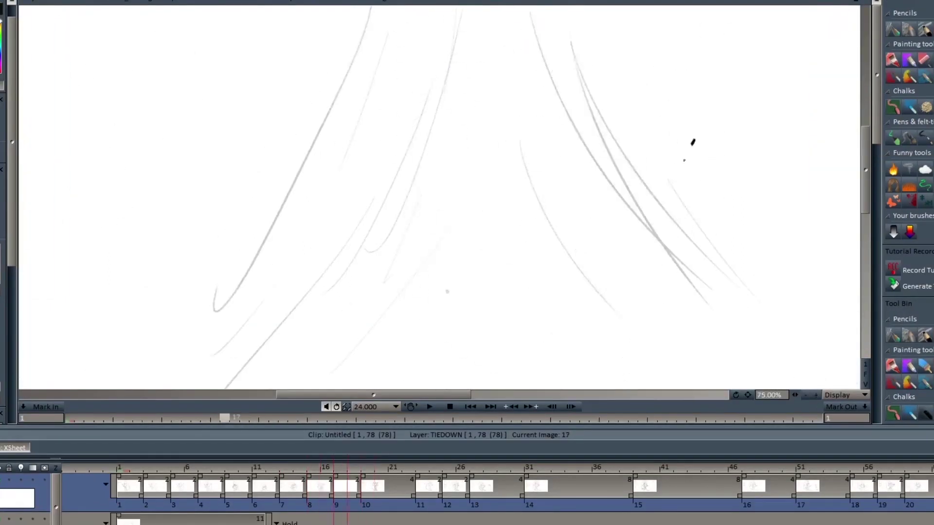
# Step: Start the in-between on frame 17 by drawing the jaw line, cheek fur and the line under the cheek
pyautogui.moveTo(693, 141); pyautogui.dragTo(642, 224)
pyautogui.moveTo(457, 227); pyautogui.dragTo(471, 251)
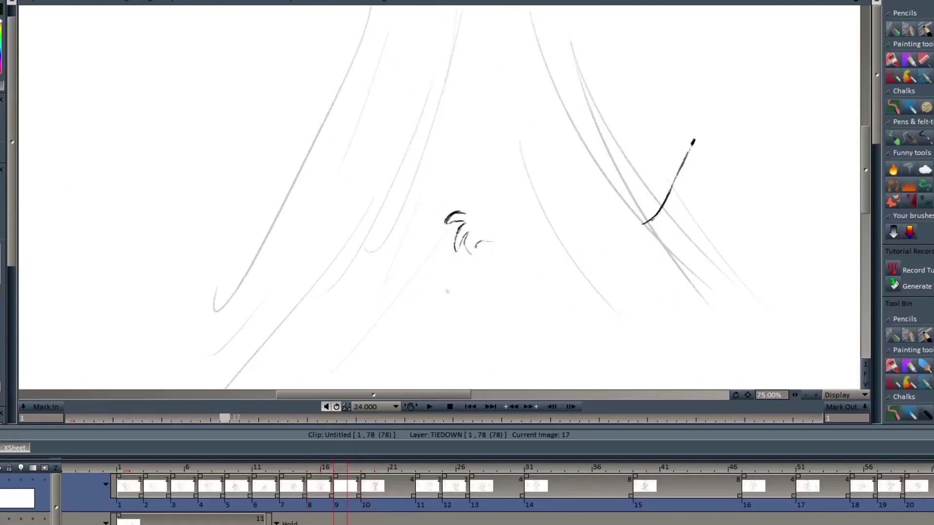
pyautogui.moveTo(484, 242); pyautogui.dragTo(526, 252)
# Step: Draw the snout's upper curve, the near eye's upper and lower lines and the back of the head on frame 17
pyautogui.moveTo(865, 146); pyautogui.dragTo(865, 115)
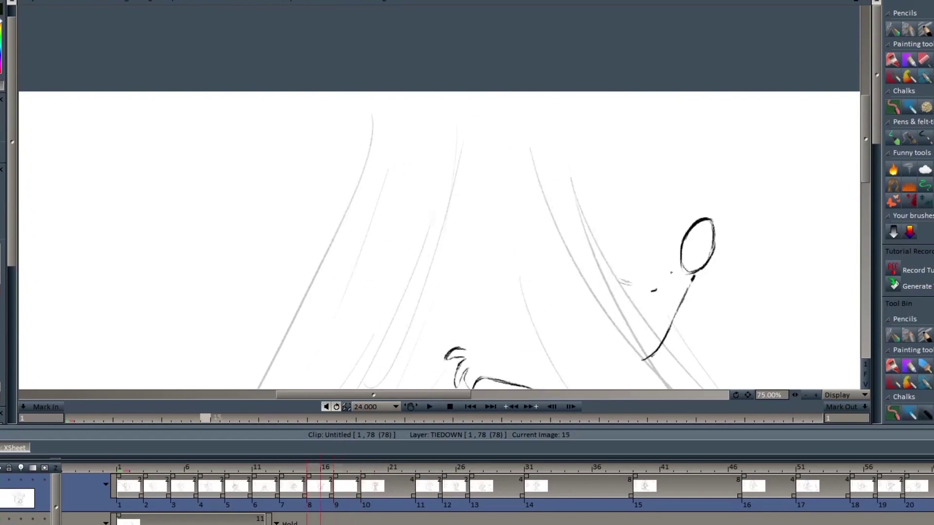
pyautogui.moveTo(679, 267); pyautogui.dragTo(619, 279)
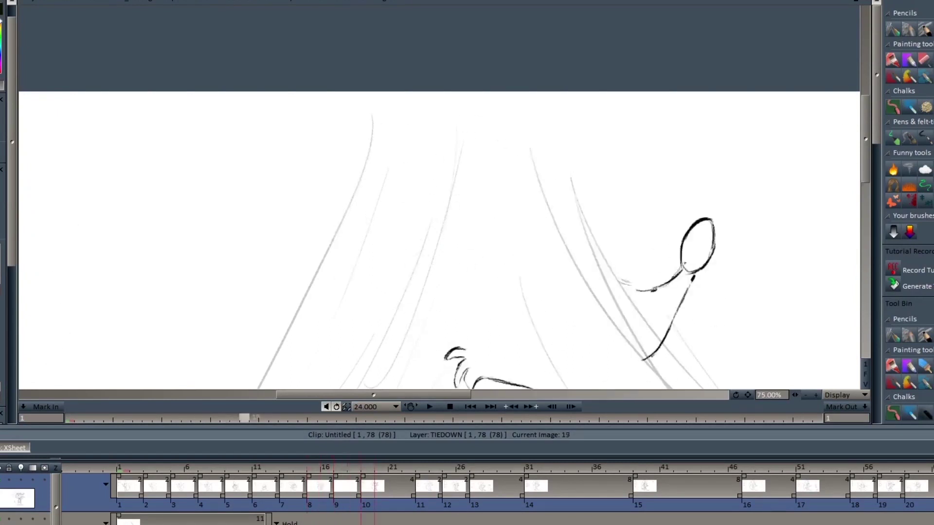
pyautogui.moveTo(542, 239); pyautogui.dragTo(502, 251)
pyautogui.moveTo(520, 309); pyautogui.dragTo(508, 322)
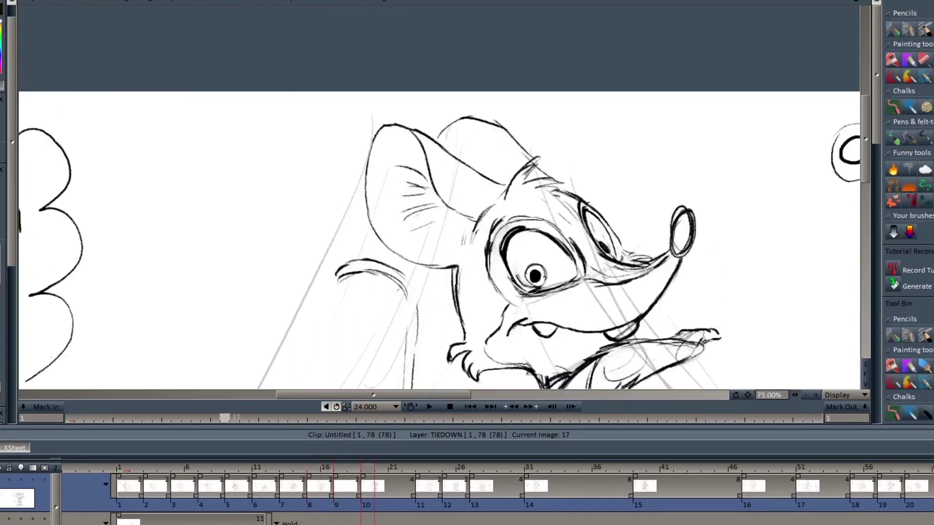
pyautogui.moveTo(462, 280); pyautogui.dragTo(459, 340)
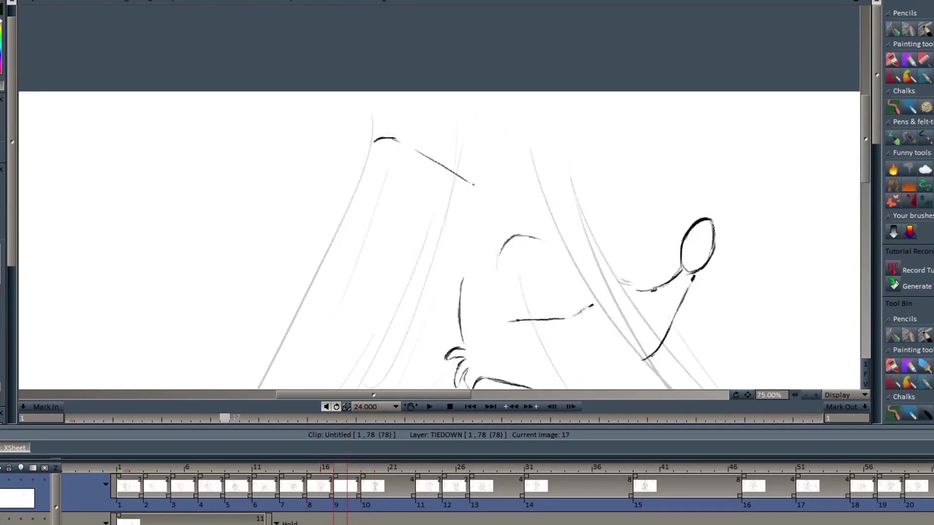
# Step: Draw the ears, the hair tuft and the brow line at the top of the head on frame 17
pyautogui.moveTo(474, 184); pyautogui.dragTo(506, 197)
pyautogui.moveTo(395, 138)
pyautogui.mouseDown()
pyautogui.moveTo(353, 195)
pyautogui.moveTo(432, 300)
pyautogui.mouseUp()
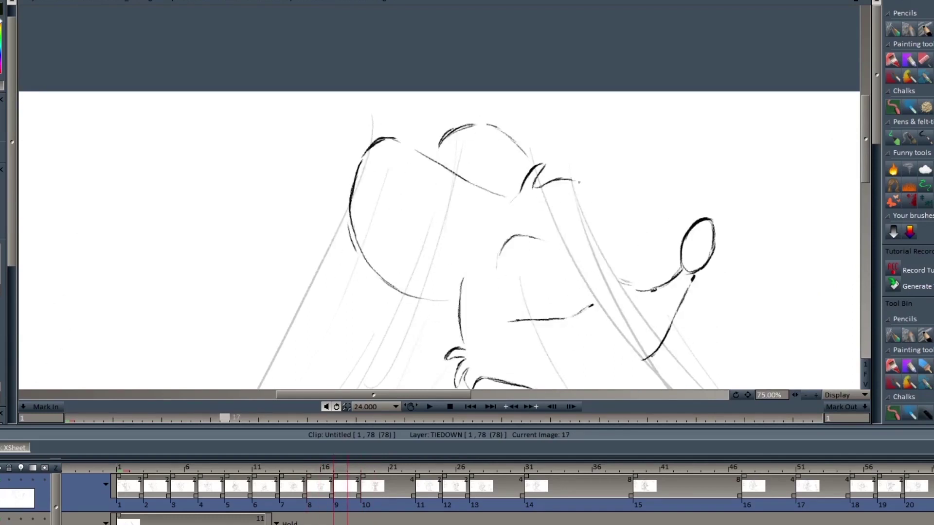
pyautogui.moveTo(578, 183); pyautogui.dragTo(549, 193)
pyautogui.moveTo(557, 201); pyautogui.dragTo(596, 214)
pyautogui.scroll(-5, 438, 219)
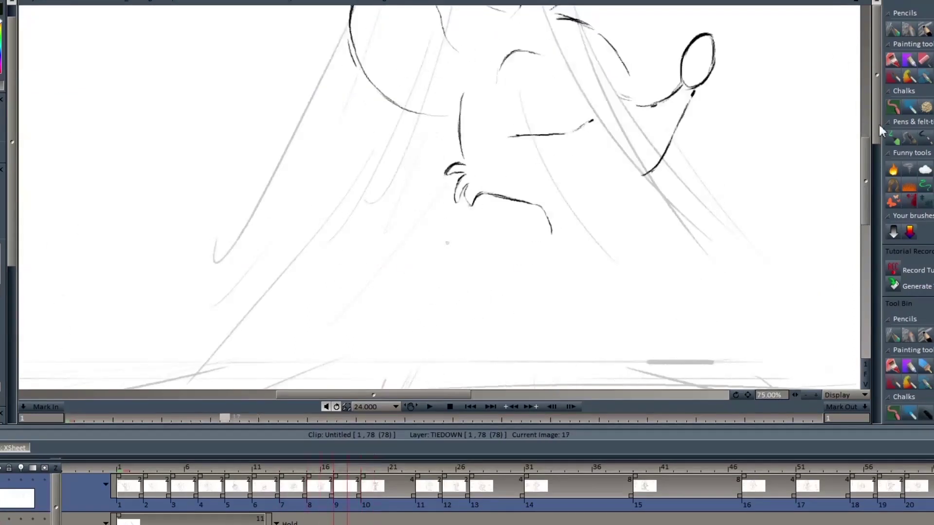
pyautogui.moveTo(703, 205); pyautogui.dragTo(681, 204)
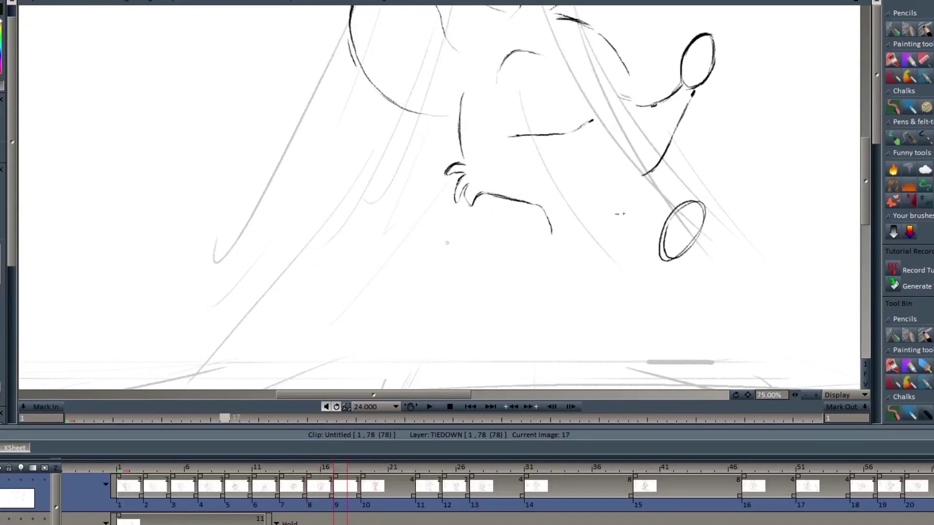
pyautogui.hotkey('ctrl', 'z')
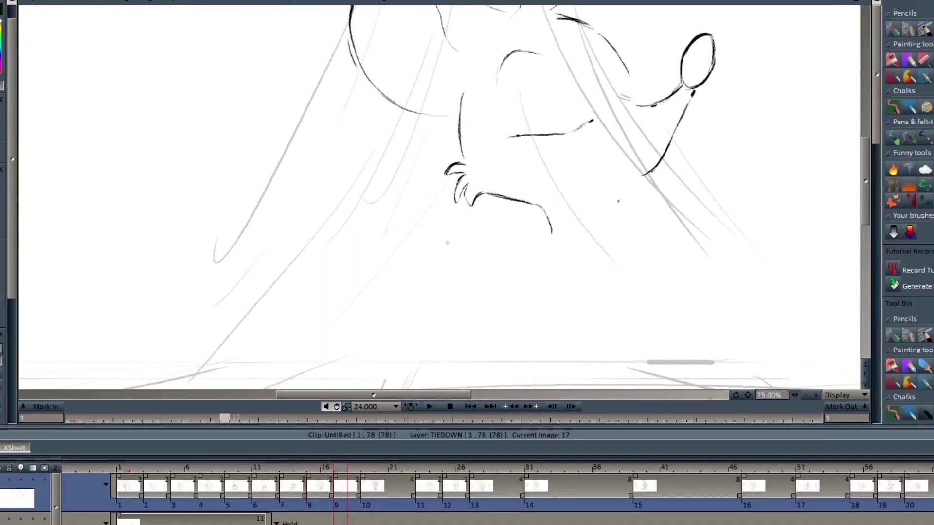
pyautogui.moveTo(667, 204); pyautogui.dragTo(630, 258)
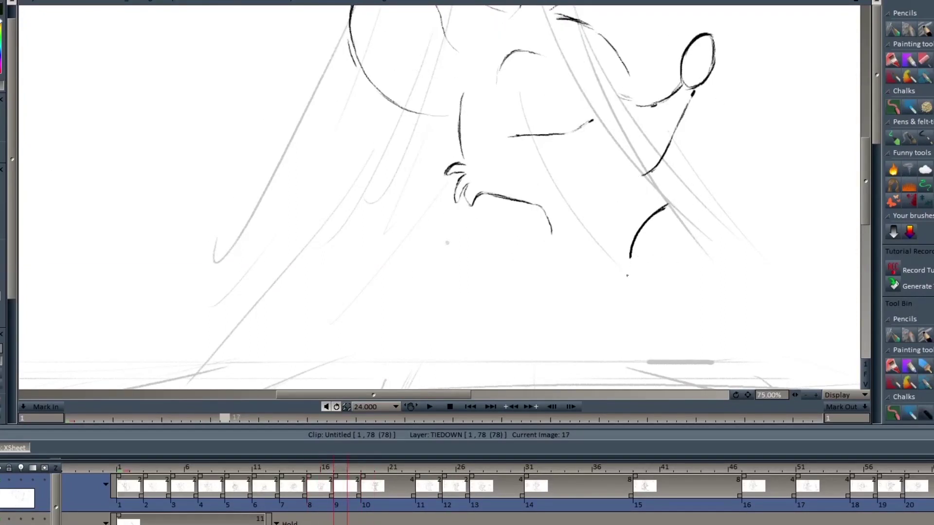
pyautogui.hotkey('ctrl', 'z')
# Step: Sketch the outstretched arm with its lower edge on frame 17, placing it between the poses of the adjacent drawings
pyautogui.press('Right')
pyautogui.press('Left')
pyautogui.press('Right')
pyautogui.press('Left')
pyautogui.moveTo(740, 195)
pyautogui.mouseDown()
pyautogui.moveTo(591, 207)
pyautogui.moveTo(739, 199)
pyautogui.mouseUp()
pyautogui.press('Right')
pyautogui.press('Left')
pyautogui.moveTo(617, 241); pyautogui.dragTo(673, 239)
pyautogui.press('Right')
pyautogui.press('Left')
# Step: Draw the drooping hand and its fingers at the end of the outstretched arm on frame 17
pyautogui.moveTo(737, 195); pyautogui.dragTo(749, 214)
pyautogui.press('Left')
pyautogui.moveTo(689, 207)
pyautogui.mouseDown()
pyautogui.moveTo(681, 229)
pyautogui.moveTo(749, 250)
pyautogui.mouseUp()
pyautogui.press('Right')
pyautogui.press('Right')
pyautogui.press('Left')
pyautogui.press('Right')
pyautogui.press('Left')
pyautogui.press('Left')
pyautogui.press('Right')
pyautogui.moveTo(752, 207); pyautogui.dragTo(757, 247)
pyautogui.press('Right')
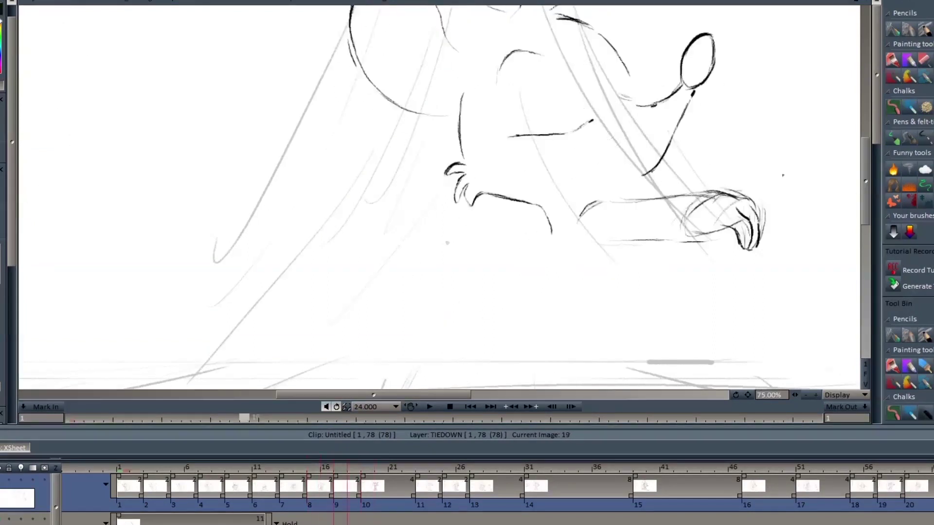
# Step: Draw the back and front edges of the torso on frame 17, comparing with the adjacent drawings
pyautogui.press('Left')
pyautogui.press('Left')
pyautogui.press('Right')
pyautogui.moveTo(551, 233); pyautogui.dragTo(511, 319)
pyautogui.scroll(-1, 271, 173)
pyautogui.press('Right')
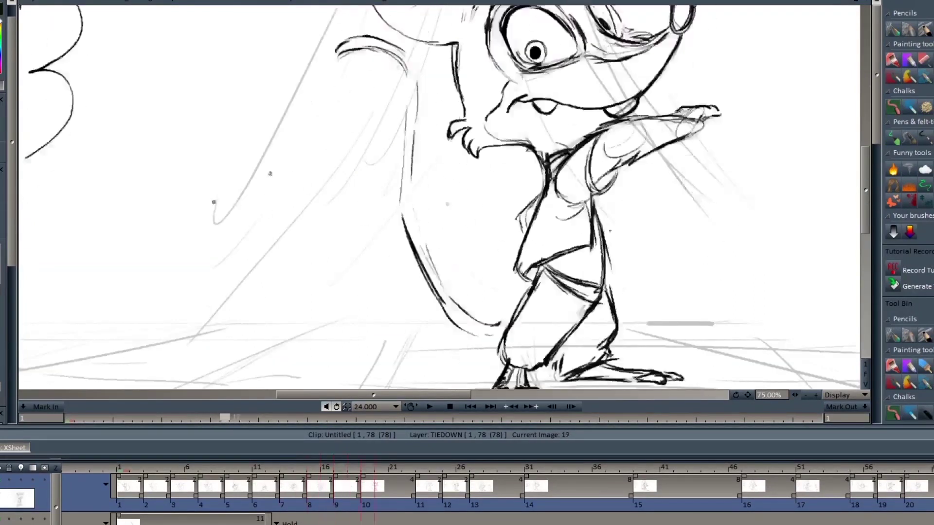
pyautogui.press('Left')
pyautogui.press('Left')
pyautogui.press('Right')
pyautogui.moveTo(606, 229); pyautogui.dragTo(601, 299)
# Step: Draw the shirt hem and the two curved waist lines beneath it on frame 17
pyautogui.moveTo(516, 283); pyautogui.dragTo(593, 260)
pyautogui.moveTo(541, 280); pyautogui.dragTo(598, 300)
pyautogui.moveTo(534, 285); pyautogui.dragTo(593, 316)
# Step: Draw the outlines and lower edge of the near trouser leg on frame 17, using the adjacent drawings as reference
pyautogui.scroll(-1, 593, 316)
pyautogui.press('Right')
pyautogui.press('Left')
pyautogui.moveTo(529, 236); pyautogui.dragTo(480, 295)
pyautogui.moveTo(581, 276); pyautogui.dragTo(534, 322)
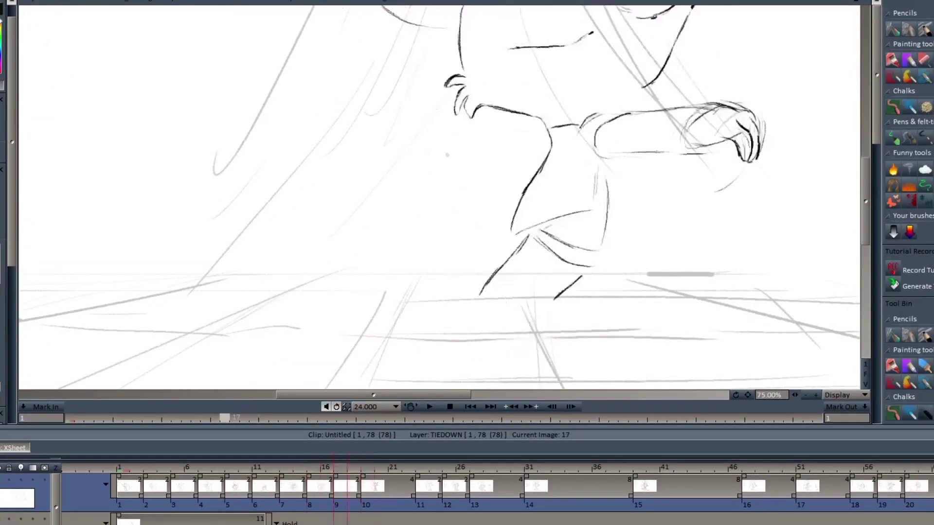
pyautogui.moveTo(481, 305); pyautogui.dragTo(521, 331)
pyautogui.press('Left')
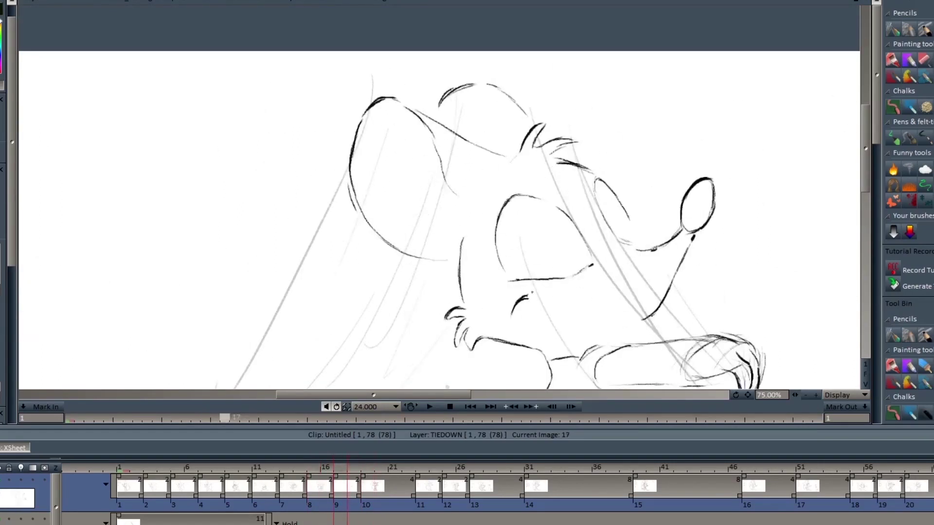
# Step: Draw the mouth details and lower lip on frame 17, together with the near eye and its iris
pyautogui.moveTo(528, 314); pyautogui.dragTo(554, 311)
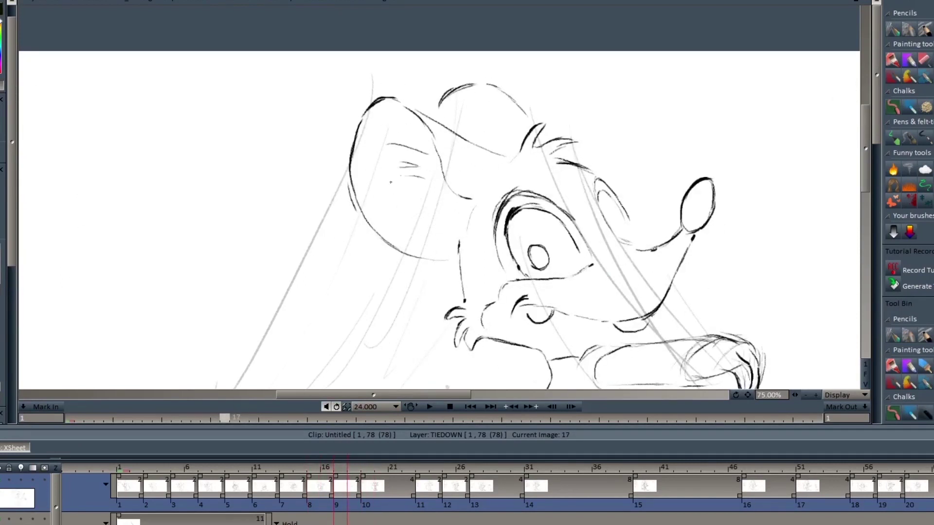
pyautogui.press('Right')
pyautogui.moveTo(866, 150); pyautogui.dragTo(866, 176)
pyautogui.moveTo(649, 203); pyautogui.dragTo(638, 220)
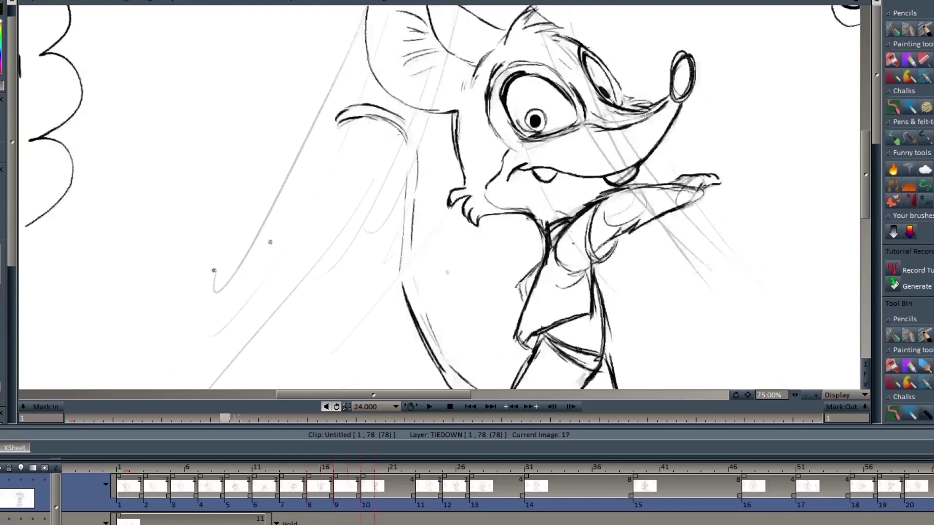
pyautogui.moveTo(866, 174); pyautogui.dragTo(866, 159)
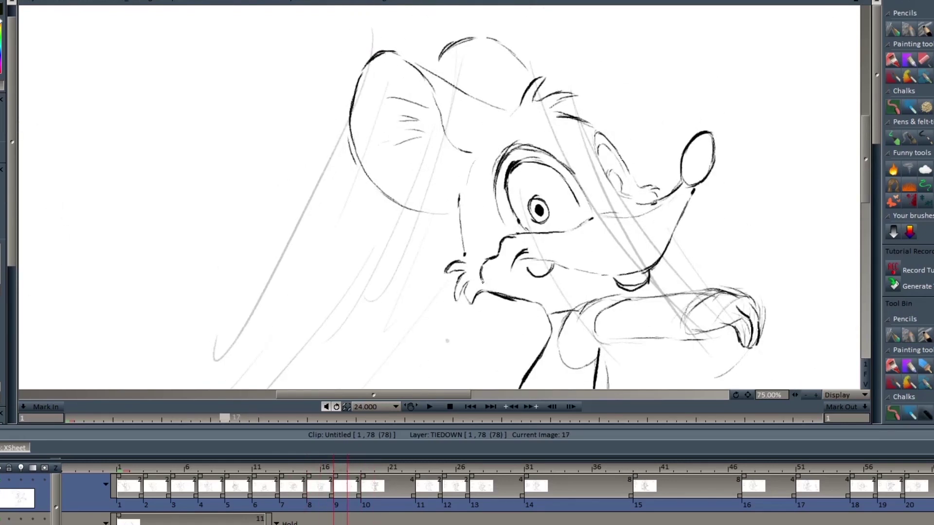
# Step: Darken the near ear's outline and the underside of the outstretched arm on frame 17
pyautogui.moveTo(361, 82); pyautogui.dragTo(456, 213)
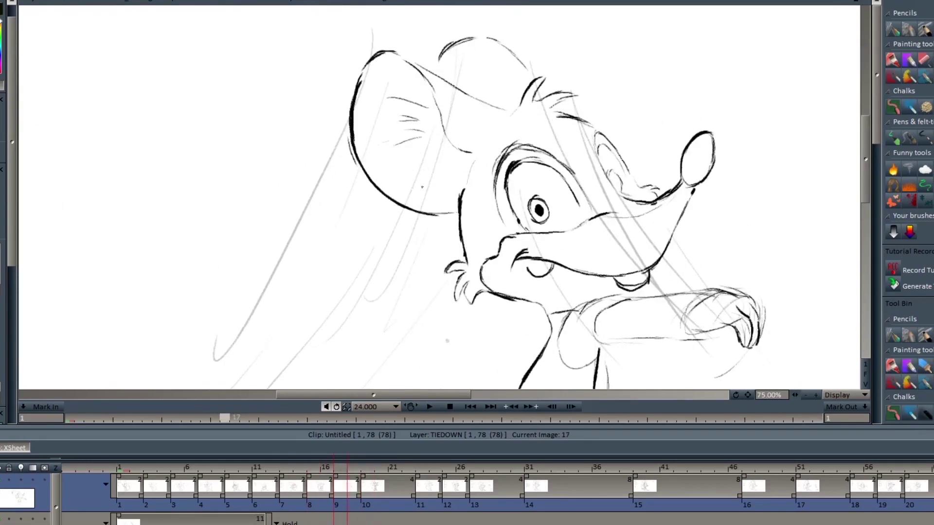
pyautogui.moveTo(598, 342); pyautogui.dragTo(730, 326)
pyautogui.press('Left')
pyautogui.moveTo(866, 160)
pyautogui.mouseDown()
pyautogui.moveTo(866, 197)
pyautogui.moveTo(866, 164)
pyautogui.mouseUp()
pyautogui.press('Right')
pyautogui.press('Right')
pyautogui.press('Left')
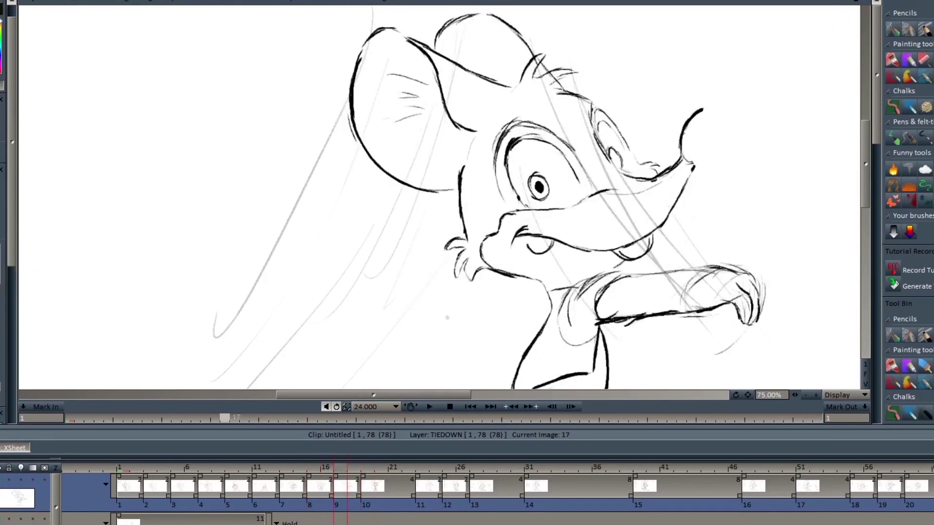
# Step: Draw the tail as two parallel curves behind the mouse's back on frame 17
pyautogui.scroll(-1, 684, 92)
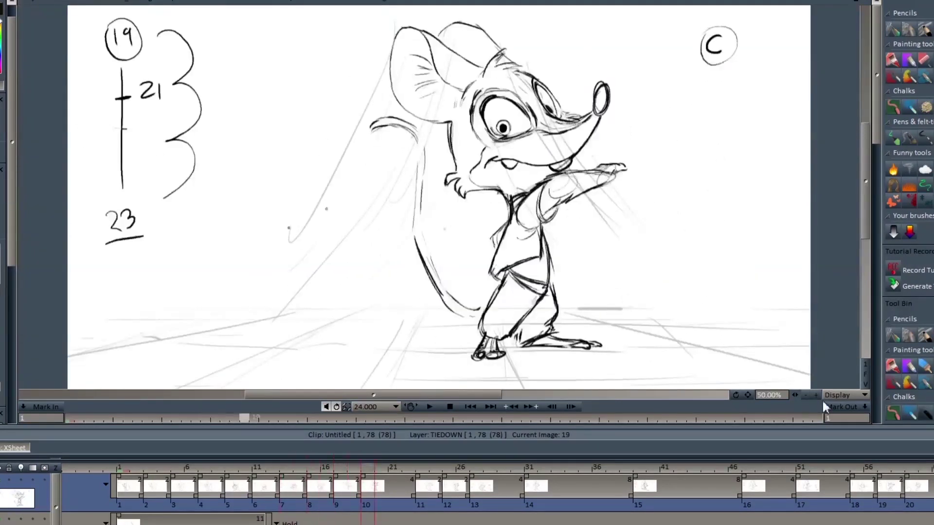
pyautogui.click(816, 395)
pyautogui.moveTo(417, 151); pyautogui.dragTo(412, 190)
pyautogui.moveTo(412, 194); pyautogui.dragTo(406, 244)
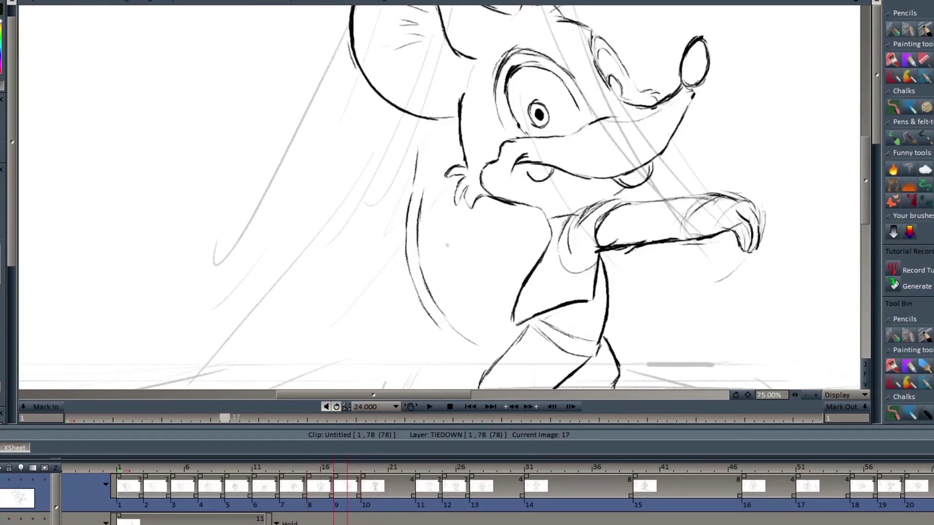
pyautogui.moveTo(866, 179)
pyautogui.mouseDown()
pyautogui.moveTo(866, 155)
pyautogui.moveTo(866, 190)
pyautogui.mouseUp()
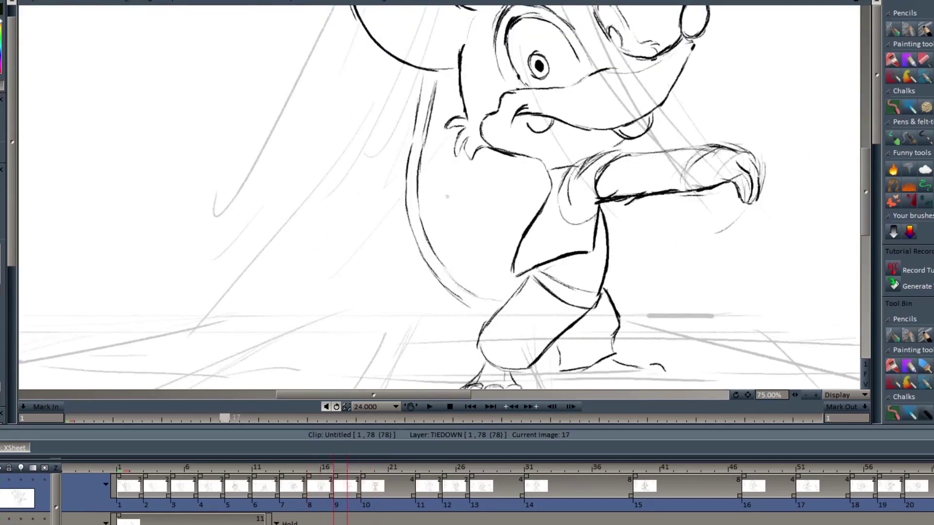
pyautogui.scroll(5, 866, 178)
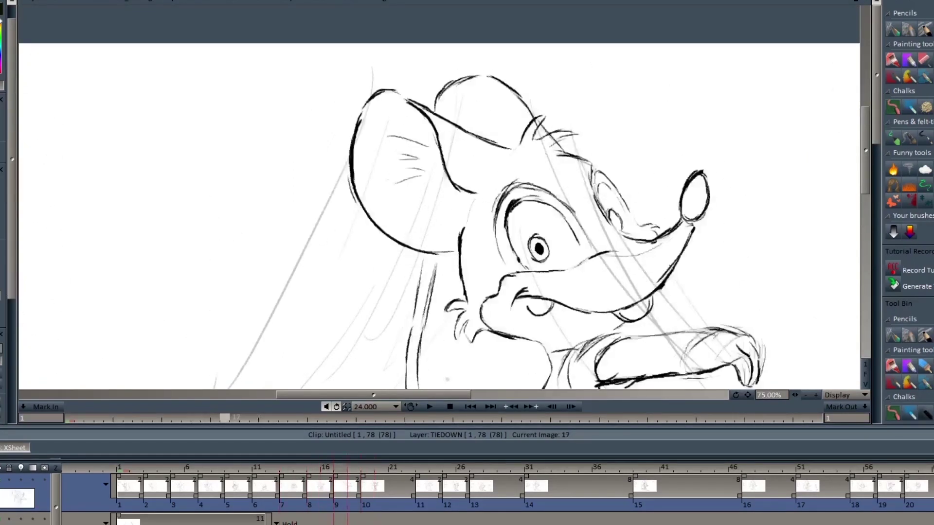
# Step: Set the playback range from frame 1 to frame 21 and play the animation
pyautogui.click(805, 395)
pyautogui.click(806, 395)
pyautogui.click(816, 395)
pyautogui.click(816, 395)
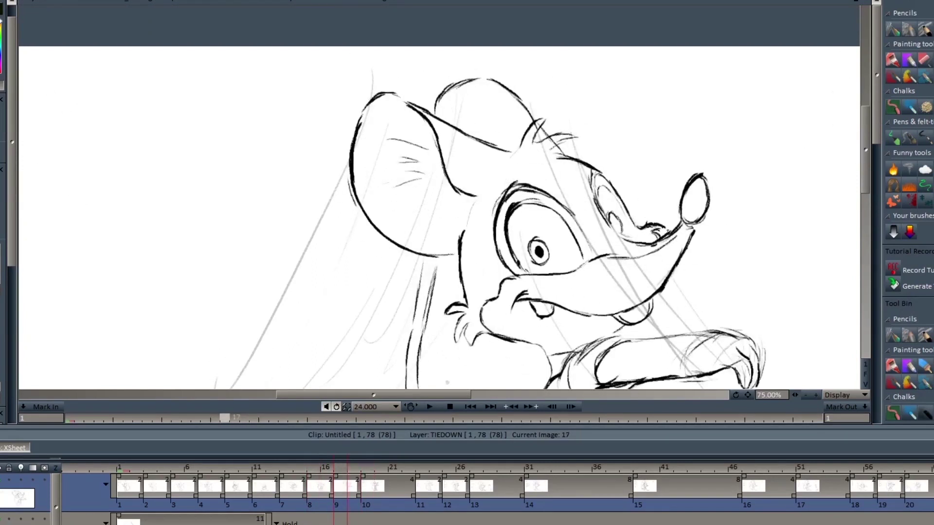
pyautogui.press('Right')
pyautogui.press('Right')
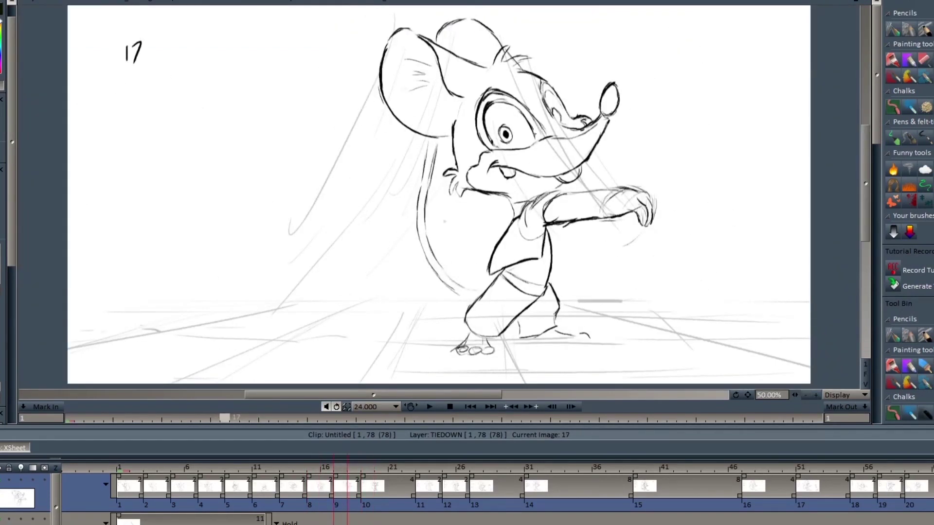
pyautogui.moveTo(361, 466); pyautogui.dragTo(117, 466)
pyautogui.click(264, 417)
pyautogui.click(865, 408)
pyautogui.click(430, 407)
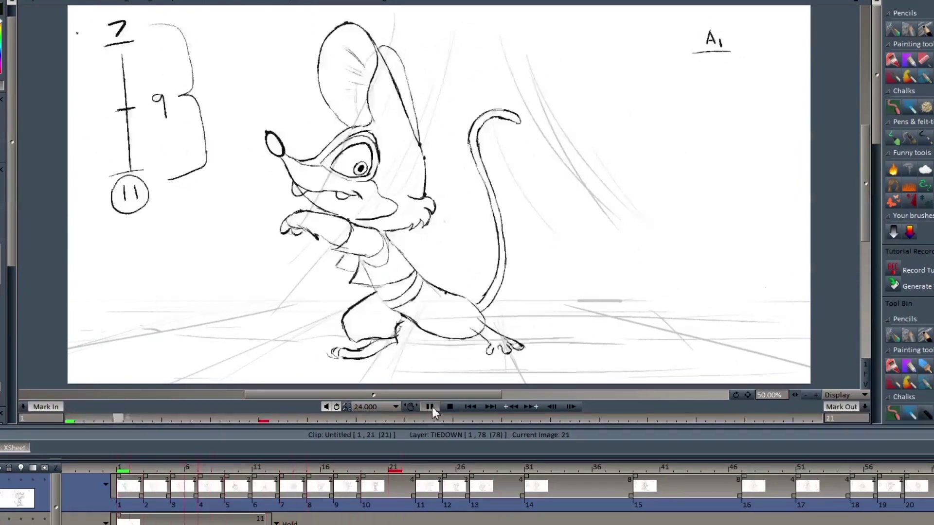
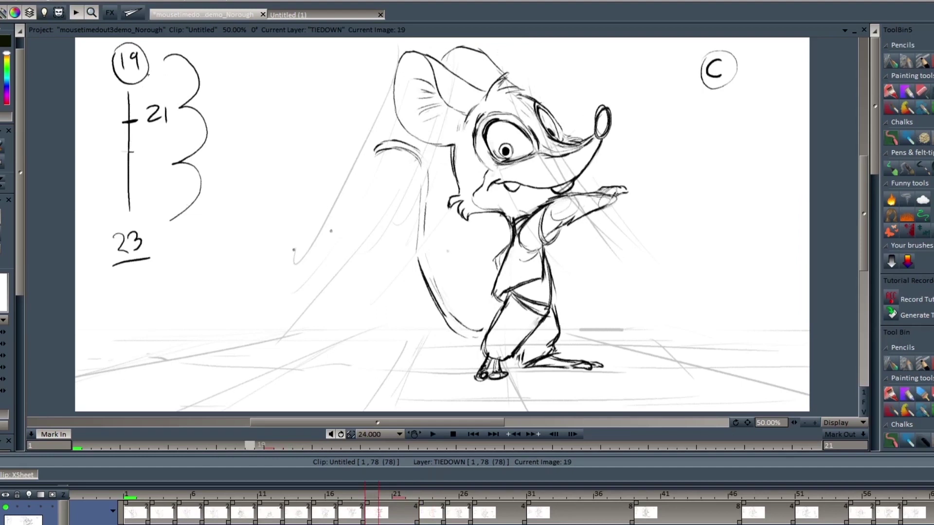
# Step: Insert a new blank drawing on frame 21 of the TIEDOWN layer, between the drawings on frames 19 and 23
pyautogui.press('Insert')
pyautogui.press('Left')
pyautogui.press('Right')
pyautogui.press('Right')
pyautogui.click(815, 423)
pyautogui.moveTo(864, 188); pyautogui.dragTo(864, 167)
# Step: Compare the drawings on frames 19 and 23 by flipping through them around frame 21
pyautogui.press('Left')
pyautogui.press('Left')
pyautogui.press('Right')
pyautogui.press('Right')
pyautogui.press('Left')
pyautogui.press('Left')
pyautogui.press('Right')
pyautogui.press('Right')
pyautogui.press('Left')
pyautogui.press('Left')
pyautogui.press('Right')
pyautogui.press('Left')
pyautogui.press('Right')
pyautogui.press('Right')
pyautogui.press('Left')
pyautogui.press('Left')
pyautogui.press('Right')
pyautogui.press('Left')
pyautogui.press('Right')
pyautogui.press('Right')
pyautogui.press('Left')
# Step: Draw the back-of-head line running down from the near ear toward the cheek fur on frame 21
pyautogui.moveTo(469, 179); pyautogui.dragTo(465, 203)
pyautogui.moveTo(466, 229); pyautogui.dragTo(471, 276)
pyautogui.moveTo(466, 199); pyautogui.dragTo(466, 230)
pyautogui.press('Right')
pyautogui.press('Left')
pyautogui.press('Left')
pyautogui.press('Right')
# Step: Draw the pointed cheek fur tufts below the back-of-head line on frame 21, flipping against the adjacent drawings
pyautogui.click(450, 303)
pyautogui.press('Left')
pyautogui.press('Right')
pyautogui.moveTo(471, 279)
pyautogui.mouseDown()
pyautogui.moveTo(455, 286)
pyautogui.moveTo(449, 303)
pyautogui.moveTo(465, 291)
pyautogui.moveTo(450, 304)
pyautogui.mouseUp()
pyautogui.press('Left')
pyautogui.press('Right')
pyautogui.click(465, 309)
pyautogui.press('Left')
pyautogui.press('Right')
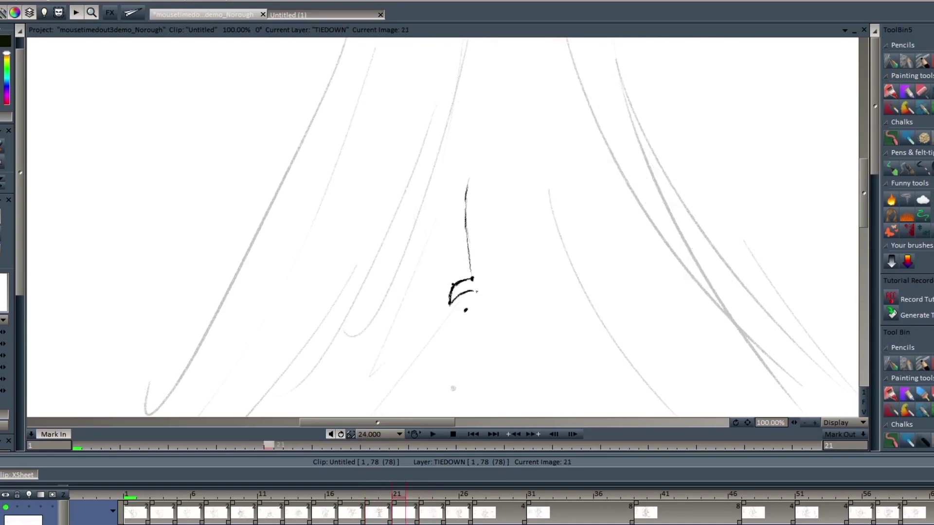
pyautogui.press('Left')
pyautogui.press('Right')
pyautogui.press('Left')
pyautogui.press('Right')
pyautogui.moveTo(488, 332); pyautogui.dragTo(492, 318)
pyautogui.moveTo(466, 313); pyautogui.dragTo(474, 319)
# Step: Draw the jaw line running forward from the cheek fur on frame 21
pyautogui.press('Right')
pyautogui.press('Left')
pyautogui.press('Left')
pyautogui.press('Right')
pyautogui.press('Left')
pyautogui.press('Right')
pyautogui.moveTo(533, 315); pyautogui.dragTo(550, 316)
pyautogui.moveTo(493, 321); pyautogui.dragTo(535, 315)
# Step: Draw the near ear's outer outline and the line sloping from its tip onto the head on frame 21
pyautogui.moveTo(865, 214); pyautogui.dragTo(865, 191)
pyautogui.press('Left')
pyautogui.press('Right')
pyautogui.press('Left')
pyautogui.press('Right')
pyautogui.moveTo(390, 93); pyautogui.dragTo(404, 92)
pyautogui.press('Left')
pyautogui.press('Right')
pyautogui.moveTo(457, 129); pyautogui.dragTo(479, 144)
pyautogui.press('Right')
pyautogui.press('Left')
pyautogui.press('Right')
pyautogui.press('Left')
pyautogui.press('Right')
pyautogui.press('Left')
pyautogui.moveTo(397, 93); pyautogui.dragTo(376, 108)
pyautogui.moveTo(356, 165)
pyautogui.mouseDown()
pyautogui.moveTo(359, 228)
pyautogui.moveTo(403, 287)
pyautogui.mouseUp()
pyautogui.press('Left')
pyautogui.press('Right')
# Step: Draw the oval nose on frame 21, midway between its positions on the adjacent drawings
pyautogui.scroll(-1, 472, 266)
pyautogui.press('Right')
pyautogui.press('Left')
pyautogui.press('Left')
pyautogui.press('Left')
pyautogui.press('Right')
pyautogui.press('Right')
pyautogui.click(745, 223)
pyautogui.moveTo(741, 217)
pyautogui.mouseDown()
pyautogui.moveTo(770, 224)
pyautogui.moveTo(763, 190)
pyautogui.moveTo(770, 225)
pyautogui.moveTo(744, 241)
pyautogui.mouseUp()
pyautogui.press('Left')
pyautogui.press('Right')
pyautogui.click(770, 223)
pyautogui.press('Left')
pyautogui.press('Left')
pyautogui.moveTo(769, 196); pyautogui.dragTo(749, 252)
pyautogui.press('Right')
pyautogui.press('Right')
pyautogui.scroll(-4, 845, 107)
# Step: Draw the underside of the snout curving down from the nose on frame 21
pyautogui.press('Left')
pyautogui.press('Left')
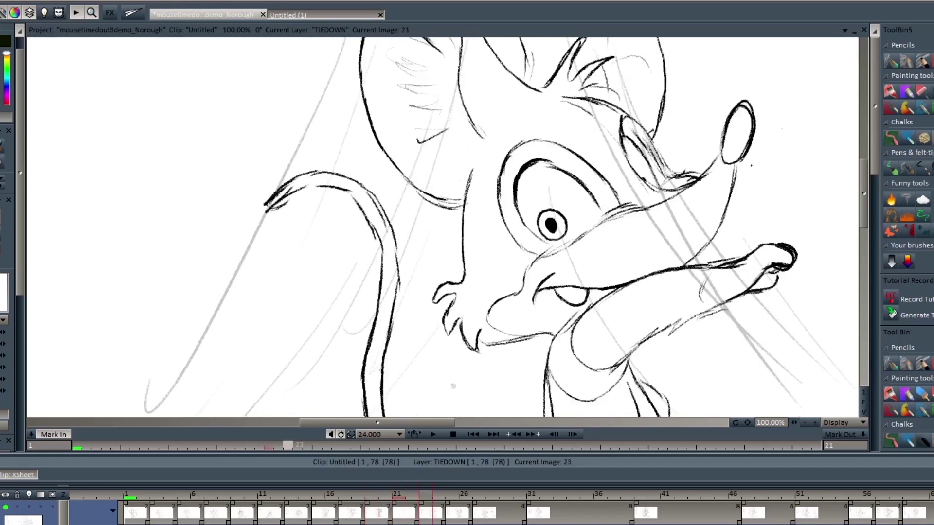
pyautogui.press('Right')
pyautogui.press('Right')
pyautogui.moveTo(752, 166)
pyautogui.mouseDown()
pyautogui.moveTo(737, 206)
pyautogui.moveTo(707, 244)
pyautogui.mouseUp()
pyautogui.press('Left')
pyautogui.press('Left')
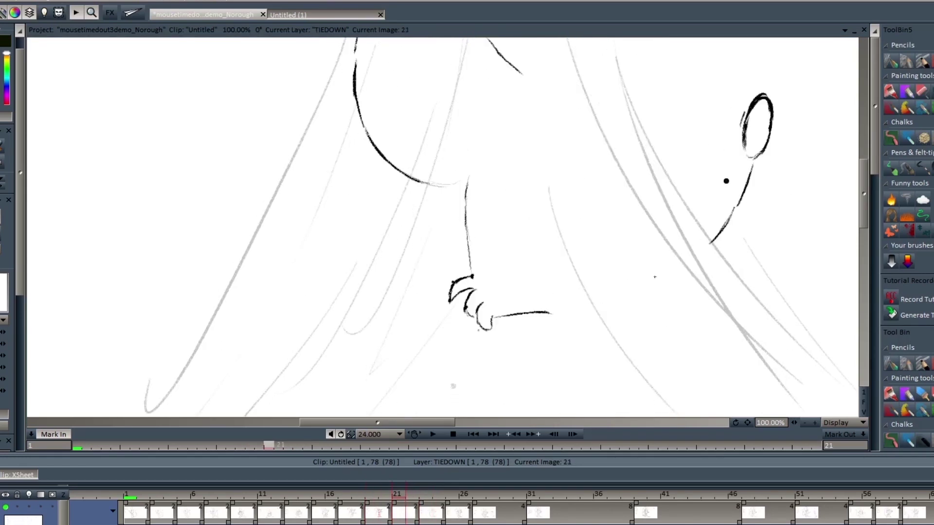
# Step: Draw the outstretched arm with its hand, the sleeve and the sides of the shirt on frame 21
pyautogui.moveTo(634, 293); pyautogui.dragTo(652, 361)
pyautogui.scroll(-3, 662, 309)
pyautogui.press('Right')
pyautogui.press('Right')
pyautogui.press('Left')
pyautogui.press('Left')
pyautogui.press('Left')
pyautogui.press('Left')
pyautogui.press('Right')
pyautogui.press('Right')
pyautogui.moveTo(576, 265); pyautogui.dragTo(573, 291)
pyautogui.press('Right')
pyautogui.press('Right')
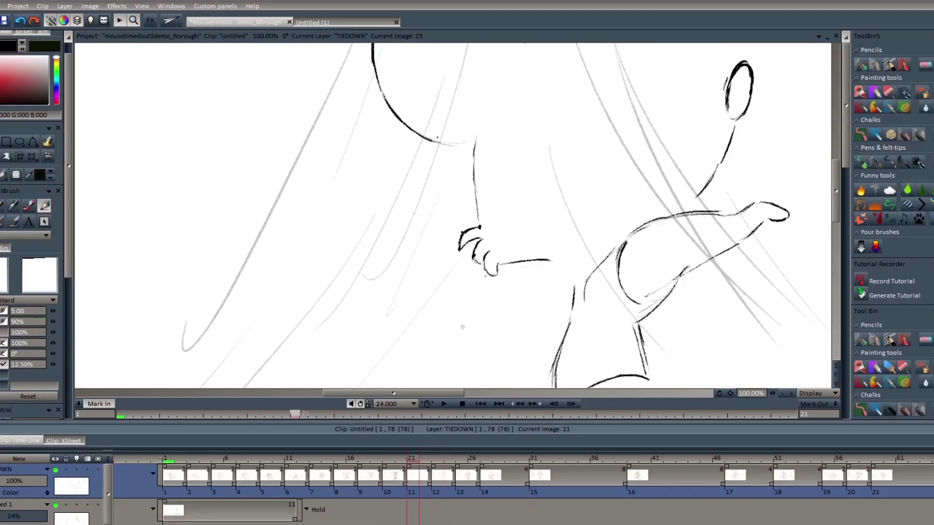
# Step: Draw the two upper tail lines behind the mouse's back on frame 21, using the adjacent drawings as reference
pyautogui.press('Left')
pyautogui.press('Left')
pyautogui.press('Right')
pyautogui.press('Right')
pyautogui.press('Right')
pyautogui.press('Right')
pyautogui.press('Left')
pyautogui.press('Left')
pyautogui.press('Left')
pyautogui.press('Left')
pyautogui.press('Right')
pyautogui.press('Right')
pyautogui.press('Right')
pyautogui.press('Right')
pyautogui.moveTo(392, 154); pyautogui.dragTo(407, 184)
pyautogui.moveTo(410, 153)
pyautogui.mouseDown()
pyautogui.moveTo(422, 188)
pyautogui.moveTo(403, 247)
pyautogui.mouseUp()
# Step: Continue the tail's two parallel curves down toward the mouse's hips on frame 21
pyautogui.scroll(-2, 250, 226)
pyautogui.press('Left')
pyautogui.press('Left')
pyautogui.press('Right')
pyautogui.press('Right')
pyautogui.moveTo(425, 202)
pyautogui.mouseDown()
pyautogui.moveTo(414, 263)
pyautogui.moveTo(390, 240)
pyautogui.mouseUp()
pyautogui.moveTo(417, 190); pyautogui.dragTo(397, 284)
pyautogui.moveTo(835, 197); pyautogui.dragTo(835, 207)
pyautogui.moveTo(407, 188); pyautogui.dragTo(424, 258)
pyautogui.moveTo(425, 264)
pyautogui.mouseDown()
pyautogui.moveTo(495, 340)
pyautogui.moveTo(531, 342)
pyautogui.mouseUp()
pyautogui.moveTo(395, 225)
pyautogui.mouseDown()
pyautogui.moveTo(419, 287)
pyautogui.moveTo(501, 359)
pyautogui.mouseUp()
pyautogui.press('Right')
pyautogui.press('Right')
pyautogui.press('Left')
pyautogui.press('Left')
# Step: Draw the hair tuft and the forehead line running down to the snout on frame 21
pyautogui.moveTo(835, 204); pyautogui.dragTo(835, 143)
pyautogui.press('Left')
pyautogui.press('Left')
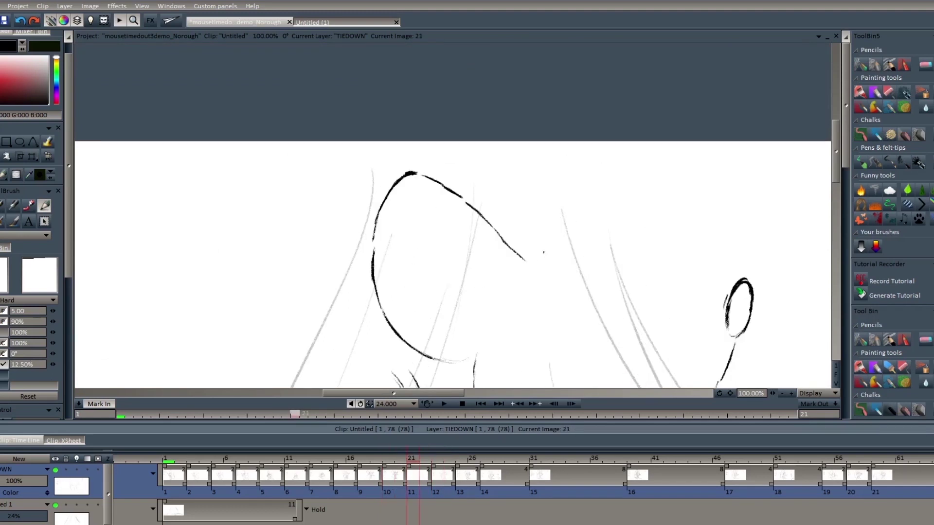
pyautogui.moveTo(578, 226)
pyautogui.mouseDown()
pyautogui.moveTo(566, 245)
pyautogui.moveTo(626, 281)
pyautogui.mouseUp()
pyautogui.click(666, 329)
pyautogui.click(647, 302)
pyautogui.scroll(-2, 593, 281)
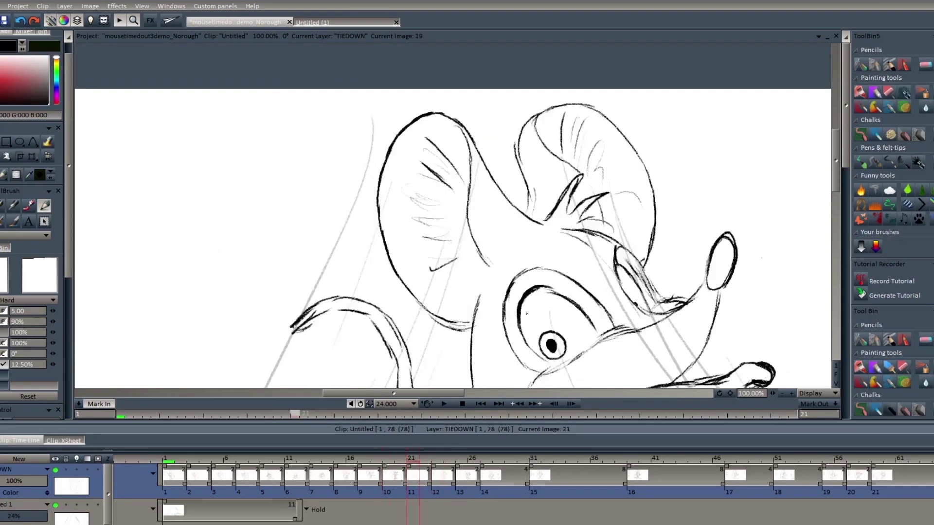
# Step: Draw the arched upper curve of the near eye on frame 21, comparing it with the adjacent drawings
pyautogui.press('Left')
pyautogui.press('Left')
pyautogui.press('Right')
pyautogui.press('Right')
pyautogui.moveTo(552, 258)
pyautogui.mouseDown()
pyautogui.moveTo(525, 297)
pyautogui.moveTo(595, 283)
pyautogui.mouseUp()
pyautogui.press('Left')
pyautogui.press('Left')
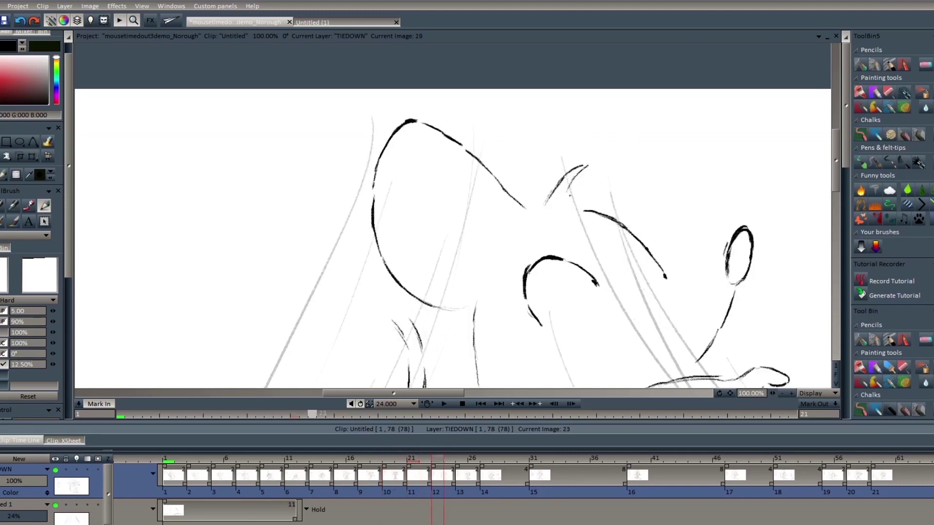
# Step: Draw the line below the near eye and the curved cheek and chin contours on frame 21
pyautogui.scroll(-4, 625, 220)
pyautogui.press('Right')
pyautogui.press('Right')
pyautogui.moveTo(623, 207)
pyautogui.mouseDown()
pyautogui.moveTo(625, 220)
pyautogui.moveTo(532, 285)
pyautogui.moveTo(505, 323)
pyautogui.mouseUp()
pyautogui.press('Left')
pyautogui.press('Left')
pyautogui.press('Right')
pyautogui.press('Right')
pyautogui.press('Left')
pyautogui.press('Left')
# Step: Draw the upper snout line leading back from the nose on frame 21, checking it against the adjacent drawings
pyautogui.press('Right')
pyautogui.press('Right')
pyautogui.press('Right')
pyautogui.press('Right')
pyautogui.press('Left')
pyautogui.press('Left')
pyautogui.press('Right')
pyautogui.press('Right')
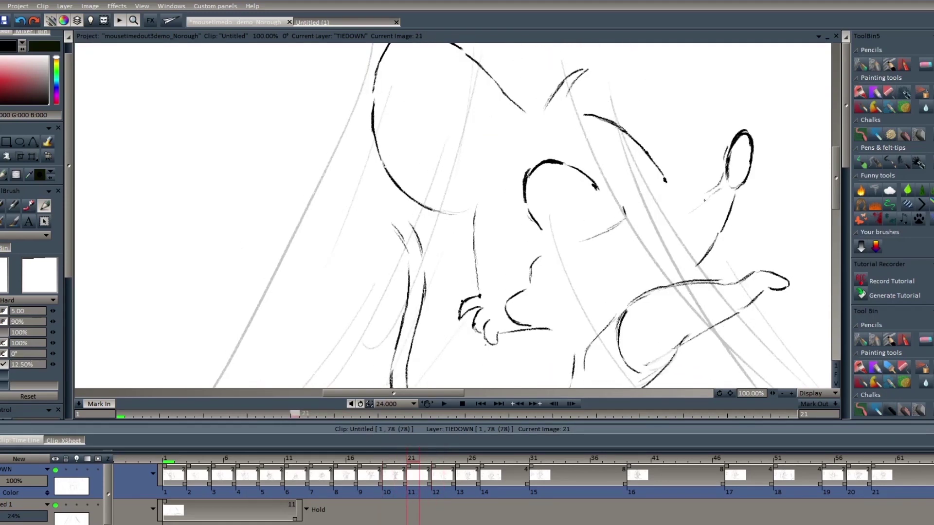
pyautogui.moveTo(692, 208); pyautogui.dragTo(705, 202)
pyautogui.press('Left')
pyautogui.press('Left')
# Step: Draw the far ear's outline and the inner fold of the near ear on frame 21
pyautogui.scroll(4, 250, 359)
pyautogui.press('Right')
pyautogui.press('Right')
pyautogui.press('Left')
pyautogui.press('Left')
pyautogui.press('Right')
pyautogui.press('Right')
pyautogui.press('Left')
pyautogui.press('Left')
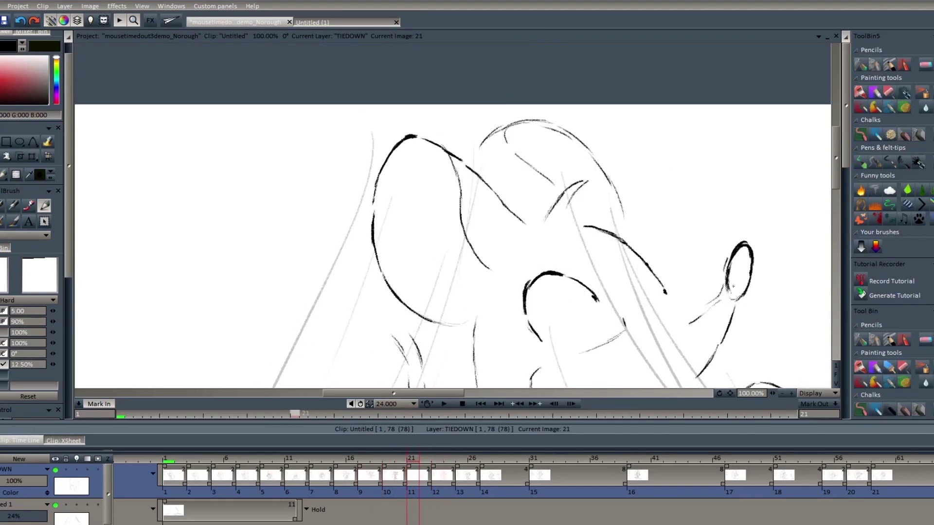
# Step: Draw the mouth line and the outer rim around the near eye on frame 21
pyautogui.scroll(-3, 452, 219)
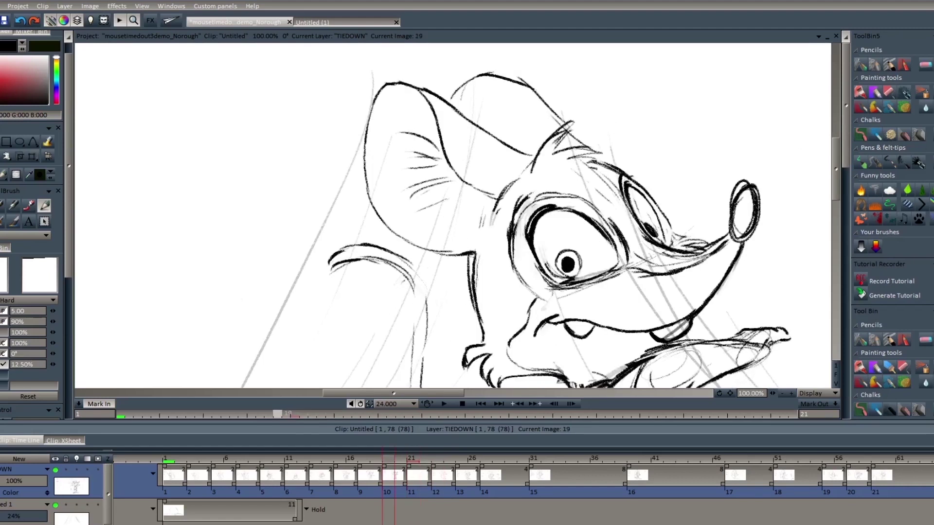
pyautogui.press('Right')
pyautogui.press('Right')
pyautogui.press('Left')
pyautogui.press('Left')
pyautogui.press('Right')
pyautogui.moveTo(520, 210)
pyautogui.mouseDown()
pyautogui.moveTo(535, 302)
pyautogui.moveTo(565, 200)
pyautogui.mouseUp()
pyautogui.press('Left')
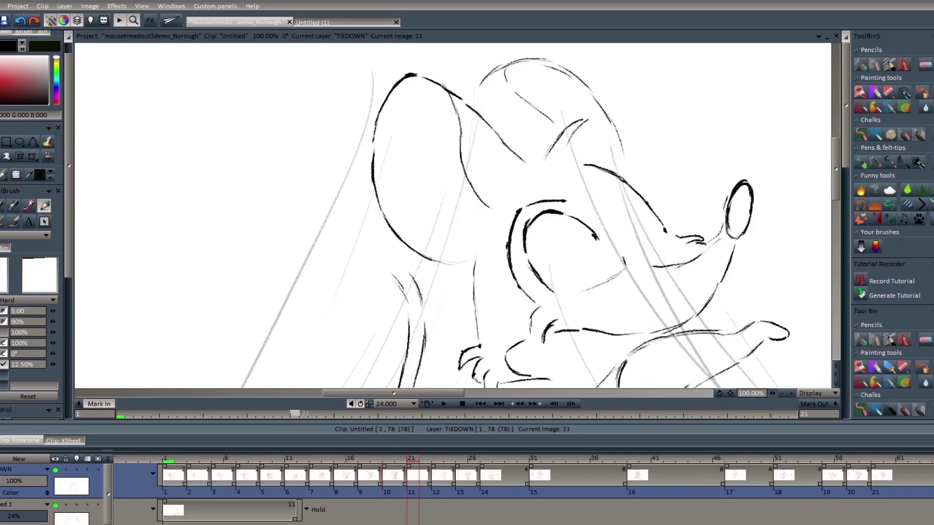
# Step: Complete the near eye's outer and inner outlines down to the snout line on frame 21
pyautogui.moveTo(508, 274); pyautogui.dragTo(625, 265)
pyautogui.press('Right')
pyautogui.press('Left')
pyautogui.moveTo(584, 227); pyautogui.dragTo(604, 252)
pyautogui.press('Left')
pyautogui.press('Left')
pyautogui.press('Right')
pyautogui.press('Right')
# Step: Draw the far eye with the fold beneath it, and the near eye's iris and pupil, on frame 21
pyautogui.moveTo(620, 180)
pyautogui.mouseDown()
pyautogui.moveTo(659, 245)
pyautogui.moveTo(639, 268)
pyautogui.mouseUp()
pyautogui.press('Right')
pyautogui.press('Left')
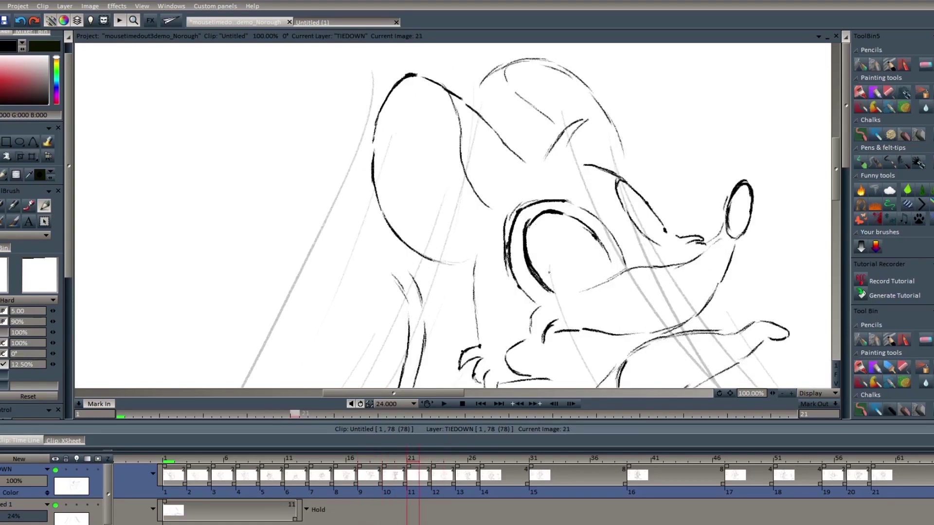
pyautogui.moveTo(560, 269); pyautogui.dragTo(561, 272)
pyautogui.moveTo(658, 244); pyautogui.dragTo(704, 244)
pyautogui.press('Left')
pyautogui.press('Left')
pyautogui.press('Right')
pyautogui.press('Right')
# Step: Add hair strokes to the forehead tuft and crease lines inside the near ear on frame 21
pyautogui.press('Left')
pyautogui.press('Left')
pyautogui.press('Right')
pyautogui.press('Right')
pyautogui.moveTo(573, 148); pyautogui.dragTo(612, 137)
pyautogui.moveTo(612, 138); pyautogui.dragTo(598, 157)
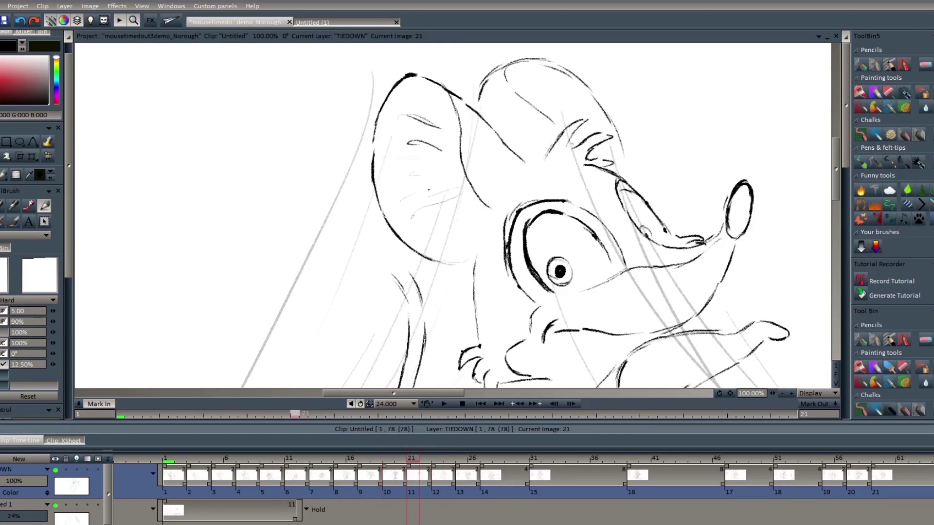
pyautogui.press('Left')
pyautogui.press('Right')
# Step: Draw the tooth and fill in the missing shirt and waist lines on frame 21, using the adjacent drawings as reference
pyautogui.moveTo(836, 170); pyautogui.dragTo(835, 208)
pyautogui.press('Left')
pyautogui.press('Right')
pyautogui.press('Left')
pyautogui.press('Right')
pyautogui.press('Right')
pyautogui.press('Left')
pyautogui.press('Left')
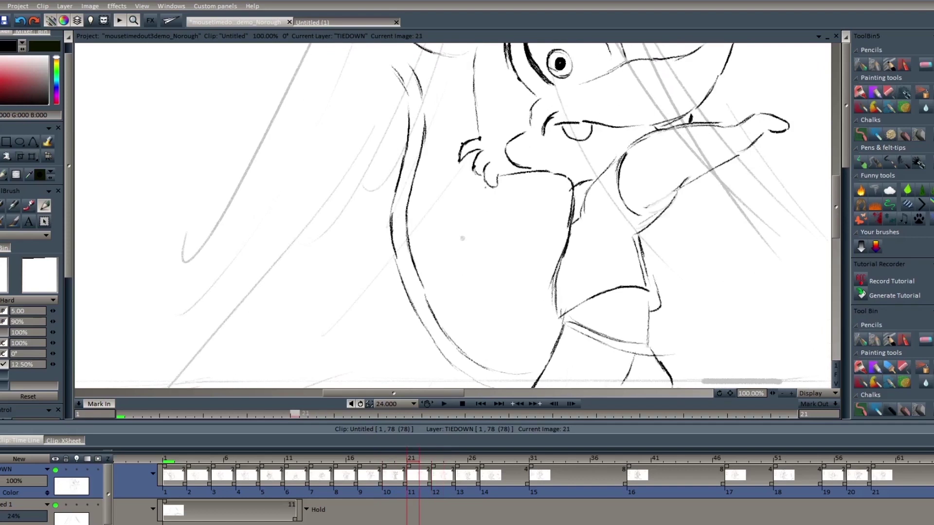
pyautogui.press('Right')
pyautogui.press('Right')
pyautogui.press('Left')
pyautogui.press('Left')
pyautogui.press('Right')
pyautogui.press('Right')
# Step: Draw the tip at the upper end of the tail on frame 21, matching the adjacent drawings
pyautogui.click(782, 394)
pyautogui.press('Left')
pyautogui.press('Left')
pyautogui.press('Left')
pyautogui.press('Left')
pyautogui.press('Right')
pyautogui.press('Right')
pyautogui.moveTo(418, 138)
pyautogui.mouseDown()
pyautogui.moveTo(388, 134)
pyautogui.moveTo(403, 126)
pyautogui.mouseUp()
pyautogui.press('Right')
pyautogui.press('Right')
pyautogui.press('Left')
pyautogui.press('Left')
# Step: Flip back and forth through the drawings around frame 21 to examine how the mouse's motion flows
pyautogui.moveTo(835, 189); pyautogui.dragTo(835, 177)
pyautogui.press('Left')
pyautogui.press('Left')
pyautogui.press('Right')
pyautogui.press('Right')
pyautogui.press('Right')
pyautogui.press('Right')
pyautogui.press('Left')
pyautogui.press('Left')
pyautogui.press('Left')
pyautogui.press('Left')
pyautogui.press('Right')
pyautogui.press('Right')
pyautogui.press('Right')
pyautogui.press('Right')
pyautogui.press('Right')
pyautogui.press('Right')
pyautogui.press('Right')
pyautogui.press('Right')
pyautogui.press('Left')
pyautogui.press('Left')
pyautogui.press('Left')
pyautogui.press('Left')
pyautogui.press('Left')
pyautogui.press('Left')
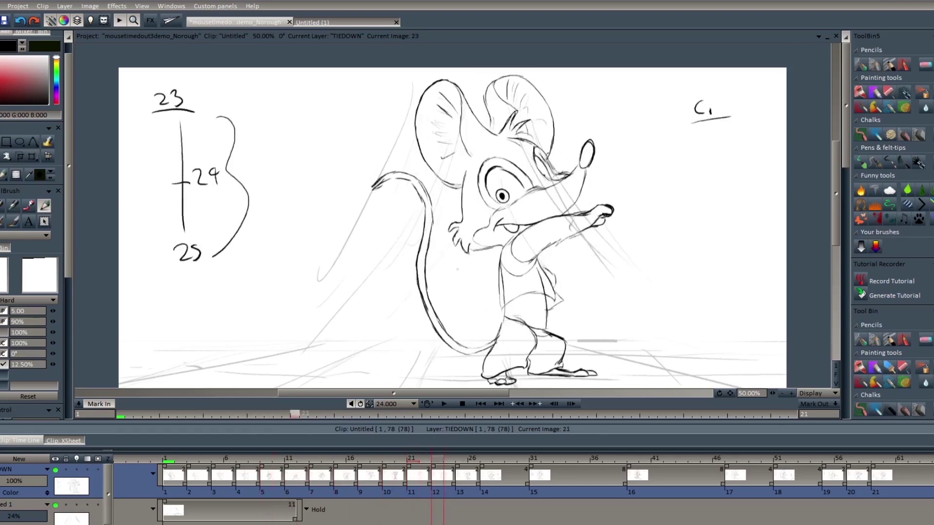
# Step: Draw the muzzle line running from below the near eye towards the nose on frame 21, comparing it with the adjacent drawings
pyautogui.press('Right')
pyautogui.press('Right')
pyautogui.press('b')
pyautogui.press('Left')
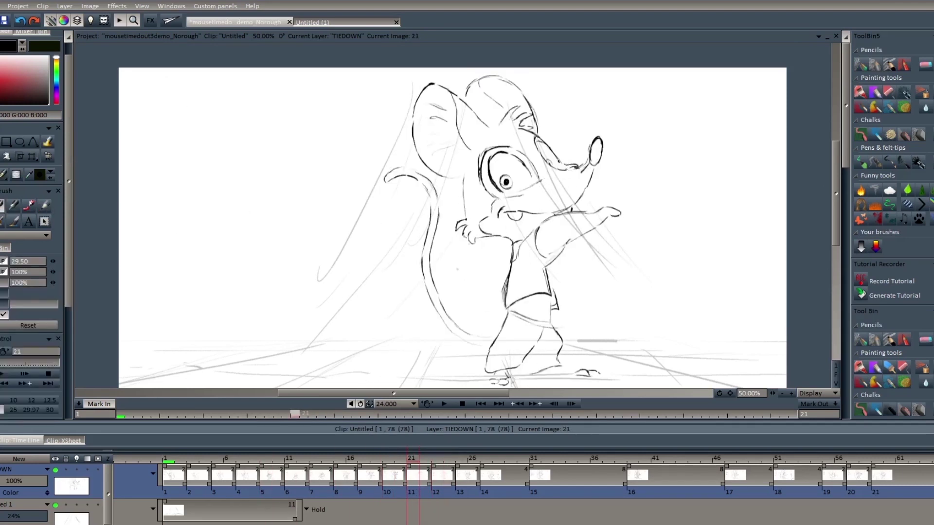
pyautogui.moveTo(533, 187); pyautogui.dragTo(589, 164)
pyautogui.press('Right')
pyautogui.press('Right')
pyautogui.press('Left')
pyautogui.press('Left')
pyautogui.press('Left')
pyautogui.press('Left')
pyautogui.press('Right')
pyautogui.press('Right')
pyautogui.press('Left')
pyautogui.press('Left')
pyautogui.press('Right')
pyautogui.press('Right')
# Step: Fill in the near eye's edge and the sleeve line of the outstretched arm on frame 21
pyautogui.moveTo(521, 158)
pyautogui.mouseDown()
pyautogui.moveTo(498, 146)
pyautogui.moveTo(531, 178)
pyautogui.mouseUp()
pyautogui.moveTo(540, 222); pyautogui.dragTo(555, 229)
pyautogui.press('Left')
pyautogui.press('Right')
# Step: Close the base of the near ear, and add the line between the ears and strokes inside the far ear on frame 21
pyautogui.moveTo(438, 174); pyautogui.dragTo(462, 179)
pyautogui.press('Left')
pyautogui.press('Right')
pyautogui.moveTo(482, 119); pyautogui.dragTo(506, 118)
pyautogui.moveTo(484, 92); pyautogui.dragTo(500, 106)
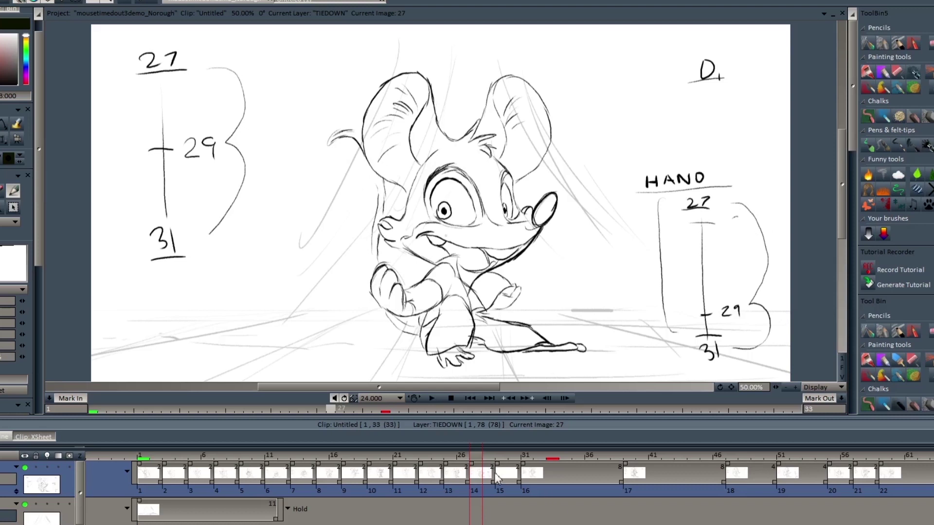
# Step: Write the number 29 in the upper corner of the blank drawing at frame 29 on the TIEDOWN layer
pyautogui.moveTo(480, 458)
pyautogui.mouseDown()
pyautogui.moveTo(533, 466)
pyautogui.moveTo(413, 466)
pyautogui.moveTo(491, 465)
pyautogui.moveTo(457, 467)
pyautogui.moveTo(484, 471)
pyautogui.mouseUp()
pyautogui.moveTo(483, 471)
pyautogui.mouseDown()
pyautogui.moveTo(542, 475)
pyautogui.moveTo(548, 489)
pyautogui.moveTo(462, 492)
pyautogui.moveTo(558, 496)
pyautogui.mouseUp()
pyautogui.click(480, 497)
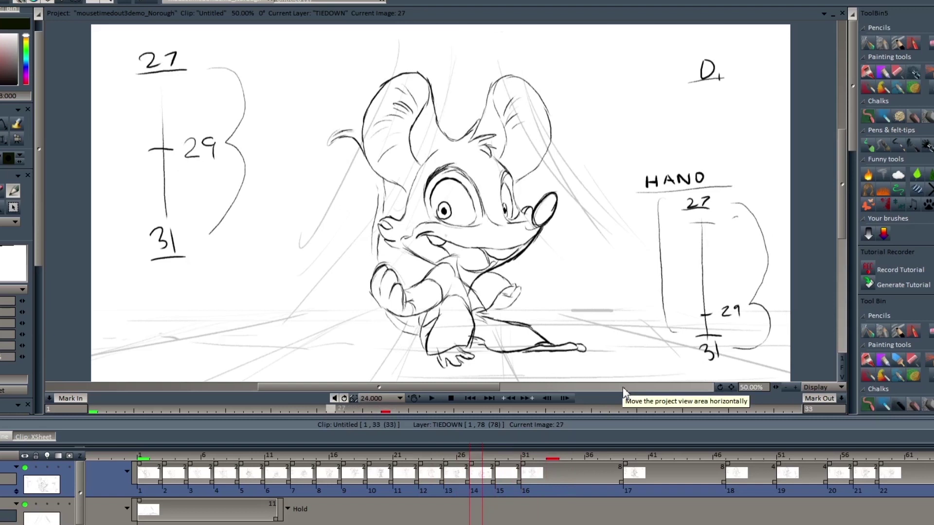
pyautogui.press('Right')
pyautogui.press('Right')
pyautogui.moveTo(159, 63); pyautogui.dragTo(177, 77)
# Step: Flip between frames 27, 29 and 31 to examine the two key poses and their timing charts
pyautogui.press('Right')
pyautogui.press('Right')
pyautogui.press('Left')
pyautogui.press('Left')
pyautogui.press('Left')
pyautogui.press('Right')
pyautogui.press('Right')
pyautogui.press('Left')
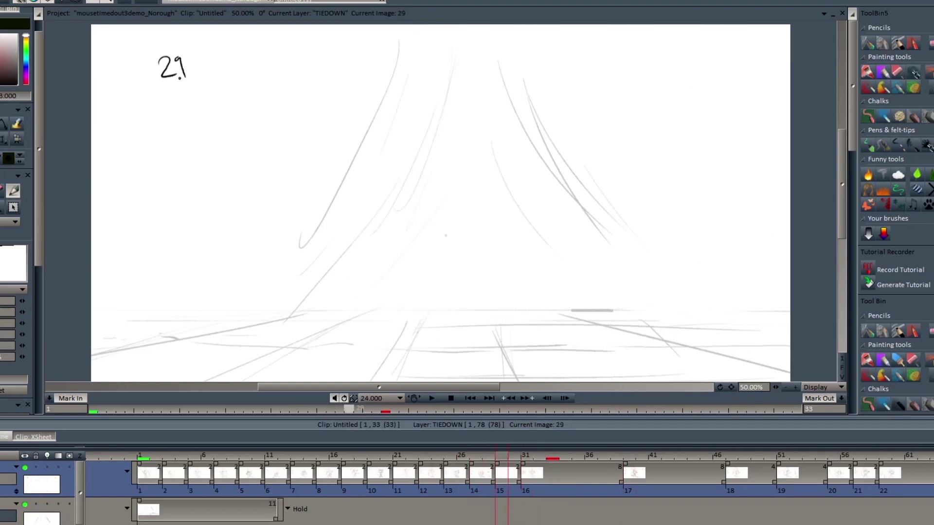
pyautogui.press('Left')
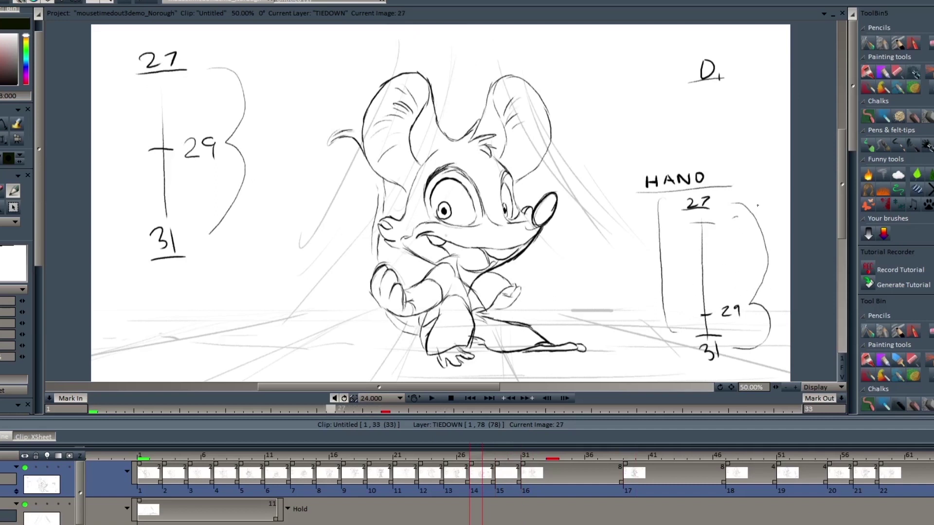
pyautogui.press('Right')
pyautogui.press('Right')
pyautogui.press('Right')
pyautogui.press('Right')
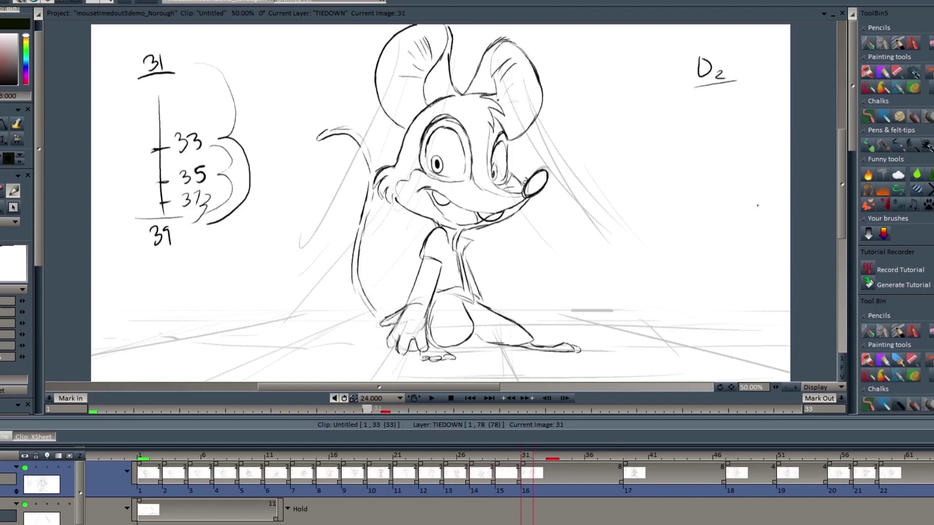
pyautogui.click(788, 385)
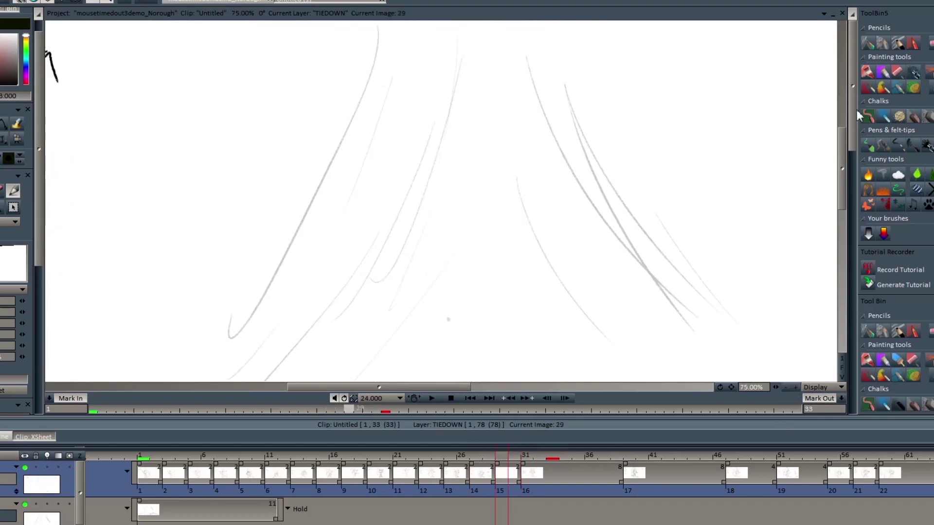
# Step: Draw the top and side contour of the mouse's head on frame 29, midway between the drawings on frames 27 and 31
pyautogui.press('Left')
pyautogui.press('Left')
pyautogui.press('Right')
pyautogui.press('Right')
pyautogui.press('Left')
pyautogui.press('Left')
pyautogui.press('Right')
pyautogui.press('Left')
pyautogui.press('Right')
pyautogui.press('Right')
pyautogui.press('Left')
pyautogui.press('Left')
pyautogui.press('Right')
pyautogui.moveTo(398, 185)
pyautogui.mouseDown()
pyautogui.moveTo(412, 169)
pyautogui.moveTo(379, 237)
pyautogui.mouseUp()
pyautogui.moveTo(389, 206); pyautogui.dragTo(378, 249)
pyautogui.press('Left')
pyautogui.press('Right')
pyautogui.press('Right')
pyautogui.press('Left')
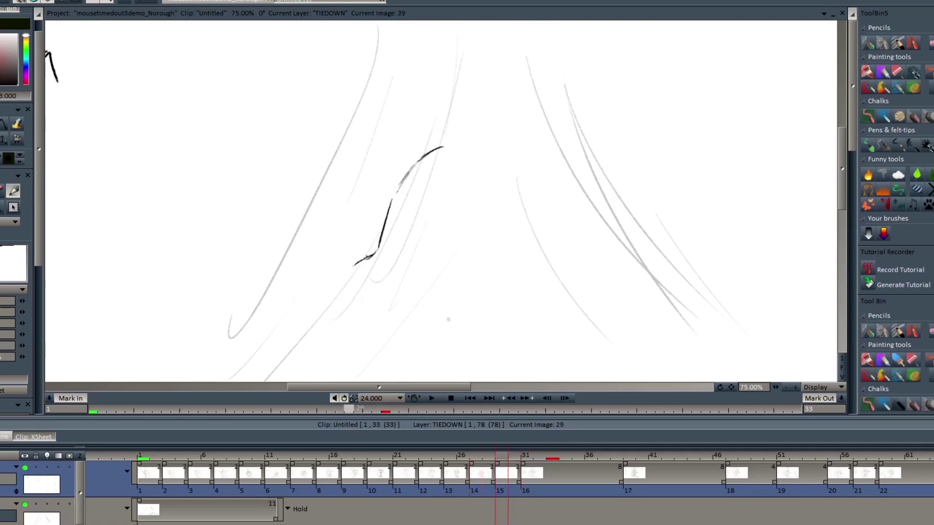
# Step: Draw the cheek fur and the jaw line beneath it on frame 29, checking against the adjacent key drawings
pyautogui.press('Right')
pyautogui.press('Left')
pyautogui.press('Left')
pyautogui.press('Left')
pyautogui.press('Left')
pyautogui.moveTo(368, 294); pyautogui.dragTo(425, 322)
pyautogui.press('Right')
pyautogui.press('Right')
pyautogui.press('Right')
pyautogui.press('Right')
pyautogui.press('Left')
# Step: Draw the oval nose on frame 29, placing it between its positions on frames 27 and 31
pyautogui.moveTo(842, 146); pyautogui.dragTo(842, 169)
pyautogui.press('Left')
pyautogui.press('Right')
pyautogui.press('Right')
pyautogui.press('Left')
pyautogui.press('Left')
pyautogui.press('Right')
pyautogui.moveTo(577, 170); pyautogui.dragTo(609, 165)
# Step: Draw the shirt and the leg lines of the seated mouse on frame 29
pyautogui.press('Right')
pyautogui.press('Left')
pyautogui.press('Left')
pyautogui.press('Right')
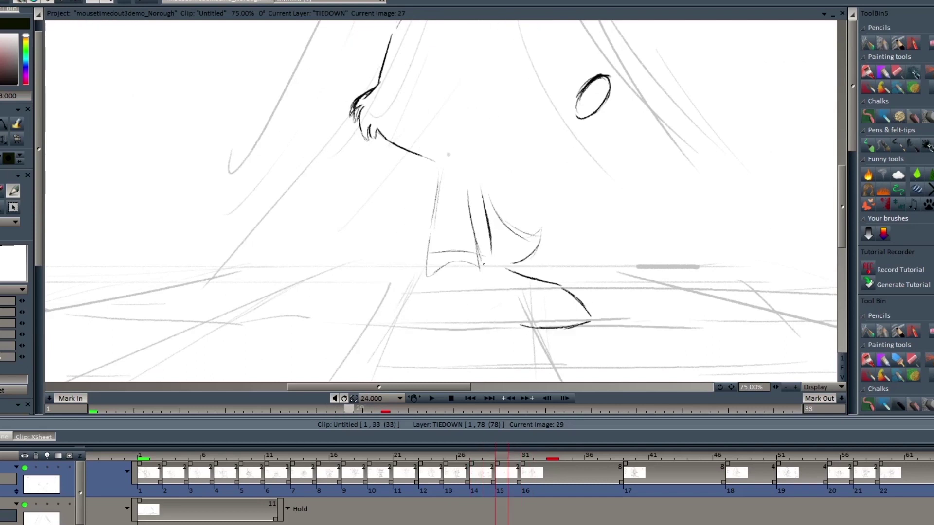
pyautogui.moveTo(459, 335); pyautogui.dragTo(459, 347)
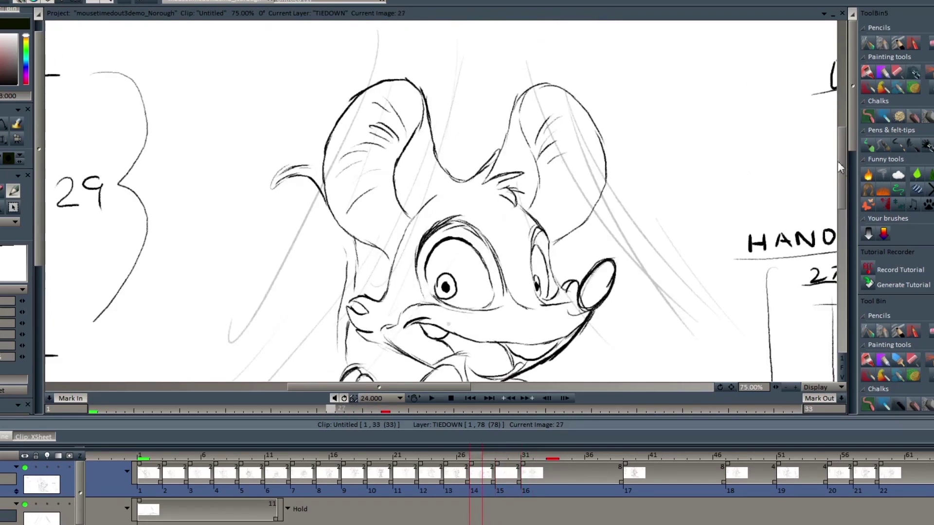
# Step: Draw the outer contours of both ears and the inner fold of the near ear on frame 29
pyautogui.moveTo(842, 168); pyautogui.dragTo(842, 148)
pyautogui.press('Right')
pyautogui.moveTo(425, 132); pyautogui.dragTo(461, 226)
pyautogui.press('Left')
pyautogui.press('Right')
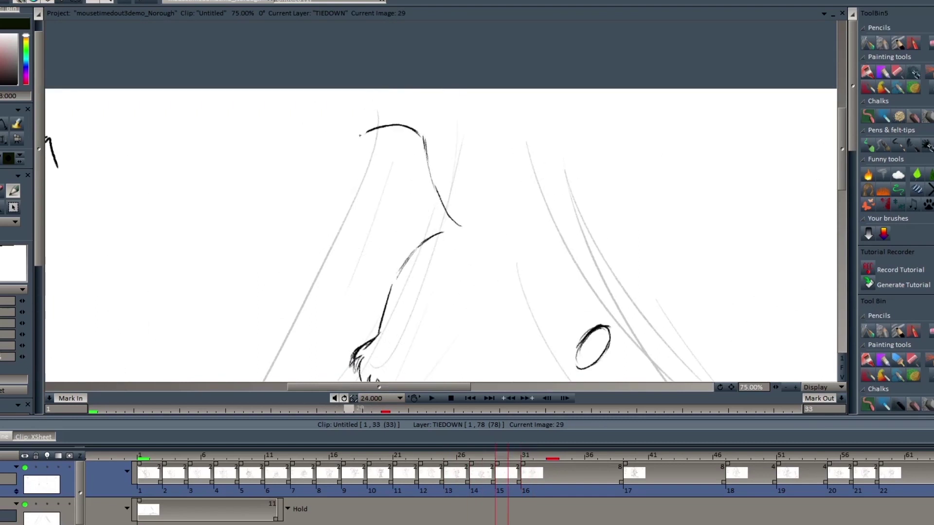
pyautogui.moveTo(589, 174)
pyautogui.mouseDown()
pyautogui.moveTo(584, 284)
pyautogui.moveTo(557, 294)
pyautogui.mouseUp()
pyautogui.moveTo(311, 214); pyautogui.dragTo(368, 297)
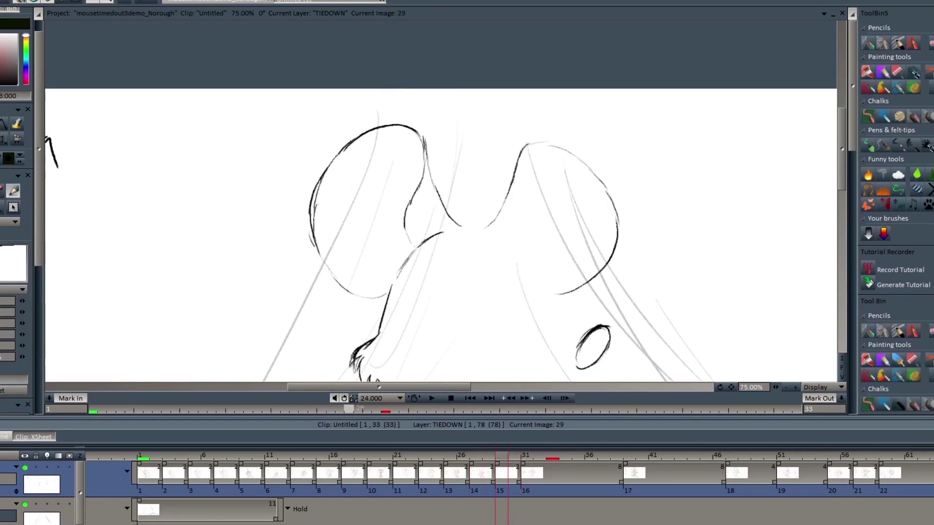
pyautogui.moveTo(408, 226); pyautogui.dragTo(412, 243)
# Step: Draw the inner fold of the far ear and the short brow-side line beneath it on frame 29
pyautogui.press('Left')
pyautogui.moveTo(842, 129); pyautogui.dragTo(842, 141)
pyautogui.press('Right')
pyautogui.press('Left')
pyautogui.press('Right')
pyautogui.moveTo(522, 110)
pyautogui.mouseDown()
pyautogui.moveTo(543, 204)
pyautogui.moveTo(532, 220)
pyautogui.mouseUp()
pyautogui.press('Right')
pyautogui.press('Left')
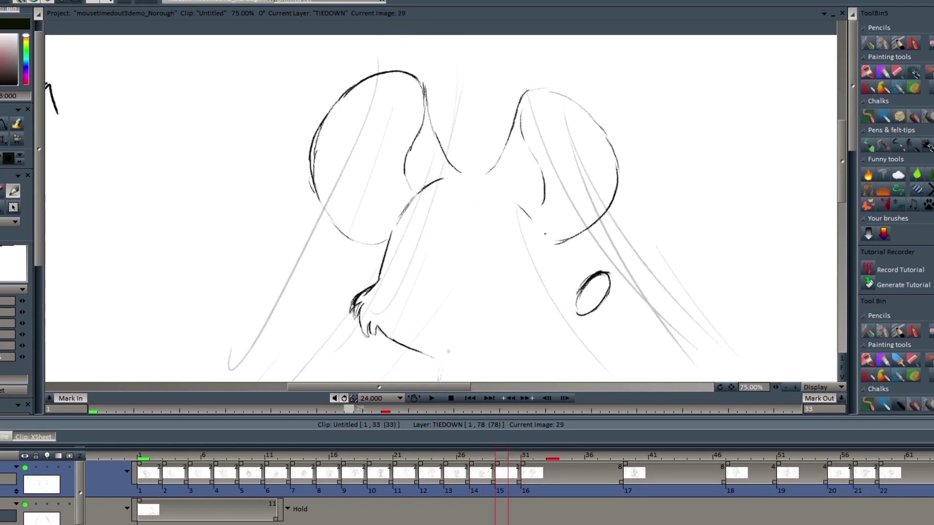
# Step: Draw the forehead hair tuft and the upper arc of the near eye on frame 29, using the adjacent drawings as reference
pyautogui.press('Right')
pyautogui.press('Left')
pyautogui.press('Right')
pyautogui.press('Left')
pyautogui.press('Left')
pyautogui.moveTo(842, 161); pyautogui.dragTo(842, 191)
pyautogui.press('Right')
pyautogui.press('Right')
pyautogui.press('Left')
pyautogui.moveTo(419, 99); pyautogui.dragTo(451, 77)
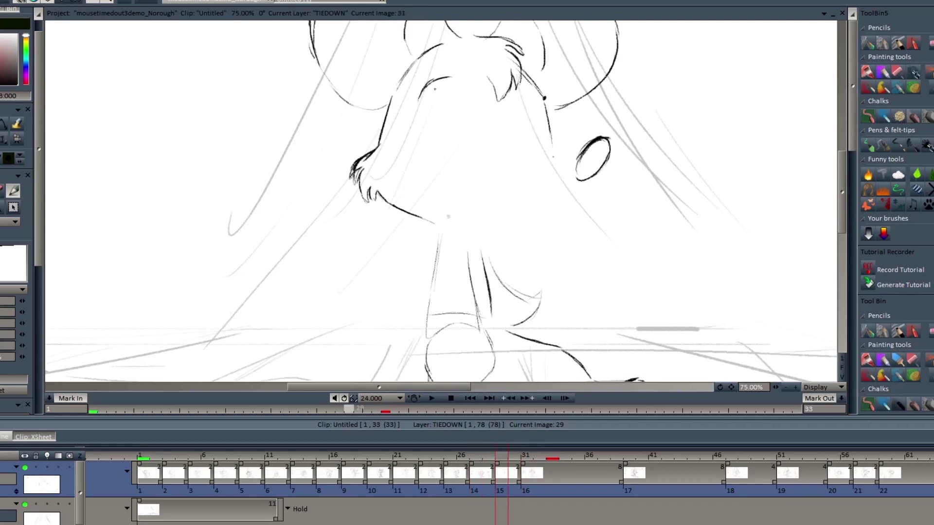
# Step: Draw the shoulder and the near arm reaching down towards the ground on frame 29
pyautogui.press('Right')
pyautogui.press('Left')
pyautogui.press('Right')
pyautogui.moveTo(842, 166); pyautogui.dragTo(843, 191)
pyautogui.press('Left')
pyautogui.press('Left')
pyautogui.press('Right')
pyautogui.moveTo(428, 137); pyautogui.dragTo(452, 120)
pyautogui.press('Right')
pyautogui.moveTo(437, 124)
pyautogui.mouseDown()
pyautogui.moveTo(454, 105)
pyautogui.moveTo(382, 221)
pyautogui.mouseUp()
pyautogui.press('Left')
pyautogui.moveTo(413, 165); pyautogui.dragTo(392, 211)
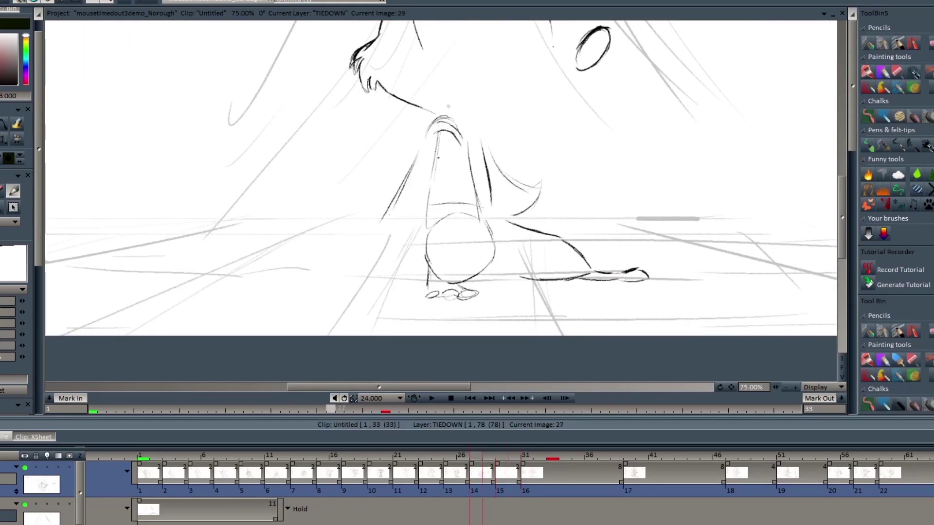
# Step: Extend the near eye's outline and add a line to the shirt front on frame 29, comparing with frames 27 and 31
pyautogui.moveTo(842, 181); pyautogui.dragTo(842, 148)
pyautogui.moveTo(423, 197)
pyautogui.mouseDown()
pyautogui.moveTo(437, 202)
pyautogui.moveTo(418, 193)
pyautogui.mouseUp()
pyautogui.press('Left')
pyautogui.press('Right')
pyautogui.press('Right')
pyautogui.press('Left')
pyautogui.press('Left')
pyautogui.press('Right')
pyautogui.press('Right')
pyautogui.press('Left')
pyautogui.press('Right')
pyautogui.press('Left')
pyautogui.press('Left')
pyautogui.press('Right')
pyautogui.moveTo(474, 278); pyautogui.dragTo(469, 310)
pyautogui.press('Right')
# Step: Draw the near eye's iris and pupil on frame 29, comparing with the drawings on frames 27 and 31
pyautogui.moveTo(842, 195)
pyautogui.mouseDown()
pyautogui.moveTo(843, 216)
pyautogui.moveTo(842, 165)
pyautogui.mouseUp()
pyautogui.press('Left')
pyautogui.press('Right')
pyautogui.press('Left')
pyautogui.press('Left')
pyautogui.press('Left')
pyautogui.press('Right')
pyautogui.press('Left')
pyautogui.press('Right')
pyautogui.moveTo(437, 257); pyautogui.dragTo(439, 268)
pyautogui.press('Left')
pyautogui.press('e')
pyautogui.press('Right')
pyautogui.press('Left')
pyautogui.press('Right')
pyautogui.press('b')
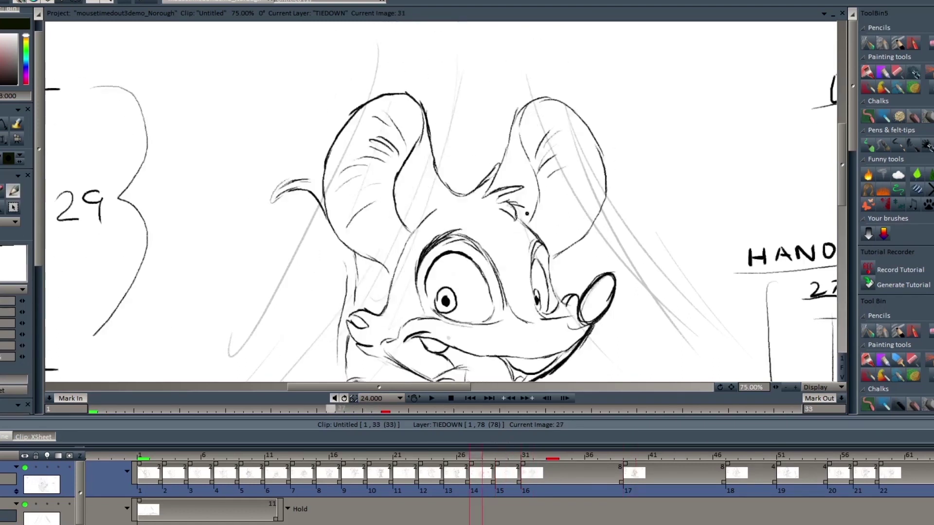
# Step: Draw the cheek crease at the mouth corner and the lower jaw line on frame 29
pyautogui.moveTo(404, 279); pyautogui.dragTo(392, 322)
pyautogui.press('Left')
pyautogui.press('Right')
pyautogui.moveTo(555, 331); pyautogui.dragTo(519, 336)
pyautogui.press('Left')
pyautogui.press('Right')
pyautogui.click(427, 295)
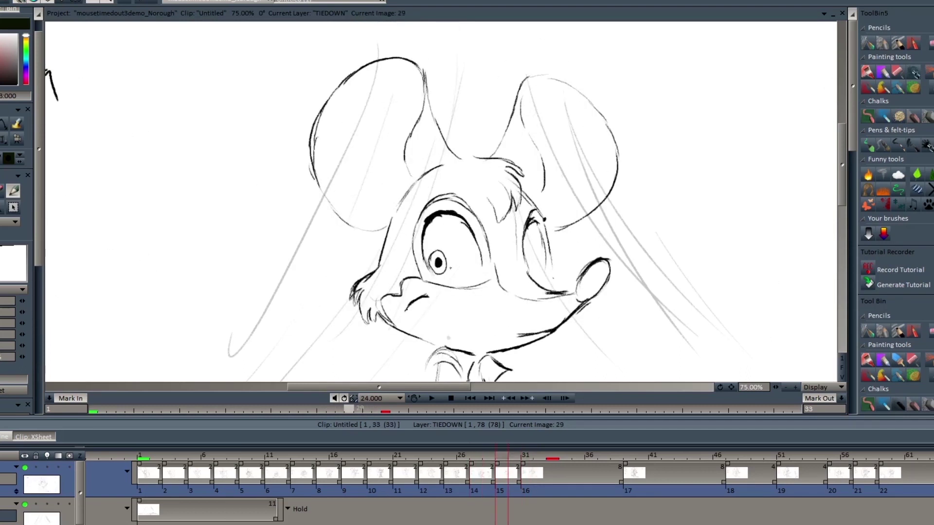
# Step: Draw the open smiling mouth on frame 29, using the adjacent drawings as reference
pyautogui.press('Left')
pyautogui.press('Right')
pyautogui.press('Left')
pyautogui.press('Right')
pyautogui.press('Right')
# Step: Draw the near hand planted on the ground and the toes of the outstretched foot on frame 29
pyautogui.moveTo(842, 165); pyautogui.dragTo(842, 194)
pyautogui.click(785, 388)
pyautogui.click(785, 388)
pyautogui.press('Left')
pyautogui.press('Right')
pyautogui.click(795, 388)
pyautogui.click(795, 387)
pyautogui.press('Left')
pyautogui.press('Left')
pyautogui.press('Right')
pyautogui.press('Right')
pyautogui.press('Left')
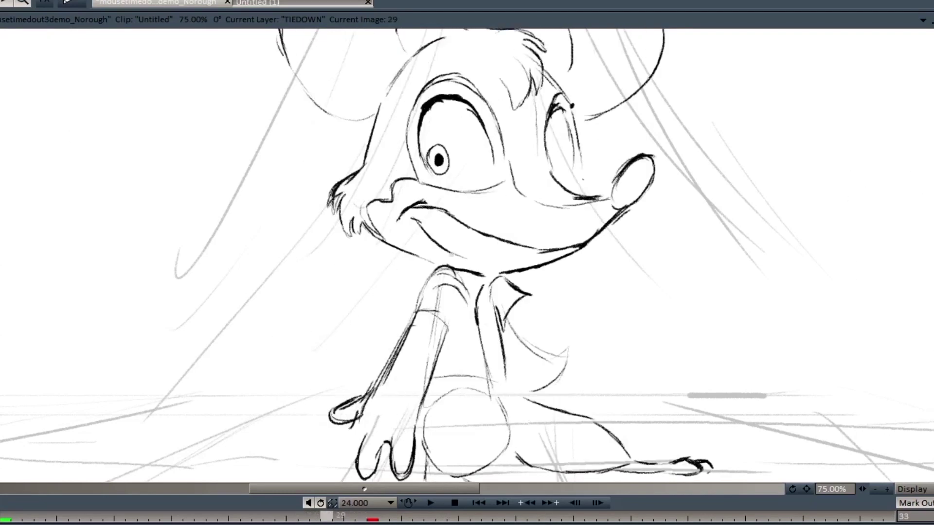
# Step: Add the far eye's pupil and the tongue on frame 29, and play back the animation to check the motion
pyautogui.click(876, 489)
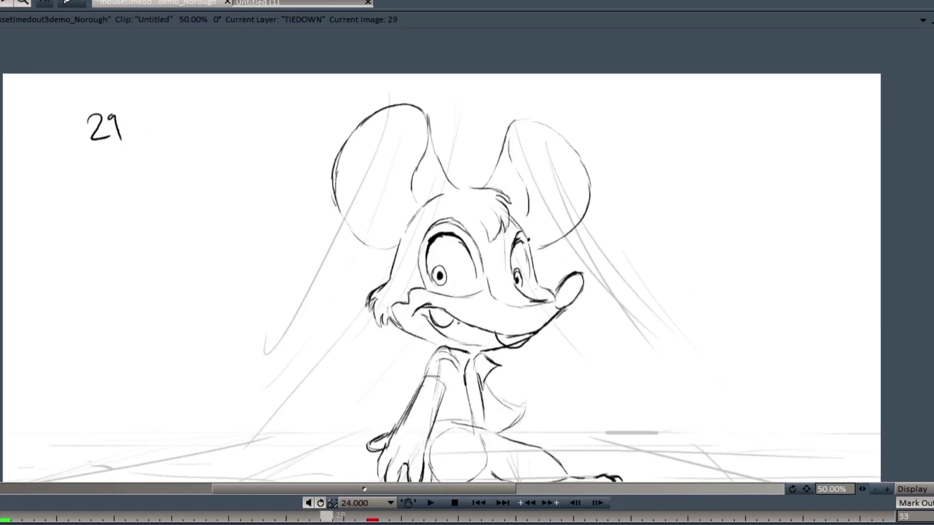
pyautogui.press('Return')
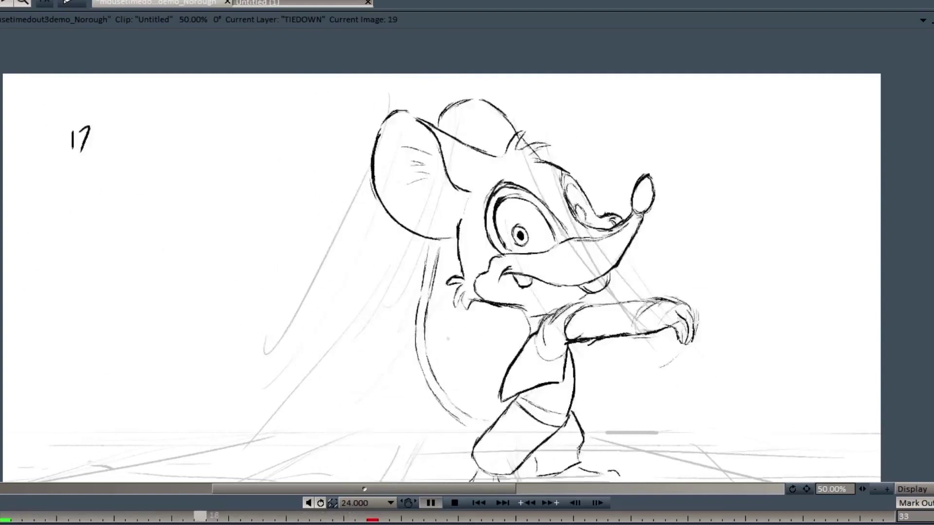
pyautogui.press('Return')
pyautogui.press('Right')
pyautogui.press('Right')
pyautogui.press('Right')
pyautogui.press('Right')
pyautogui.press('Right')
pyautogui.press('Right')
# Step: Erase the near hand on frame 29 and start redrawing it with its first finger, comparing with the adjacent drawings
pyautogui.press('Left')
pyautogui.press('Left')
pyautogui.press('Left')
pyautogui.press('Left')
pyautogui.press('Right')
pyautogui.press('Left')
pyautogui.press('Left')
pyautogui.press('Right')
pyautogui.press('Left')
pyautogui.press('Right')
pyautogui.press('Left')
pyautogui.press('Right')
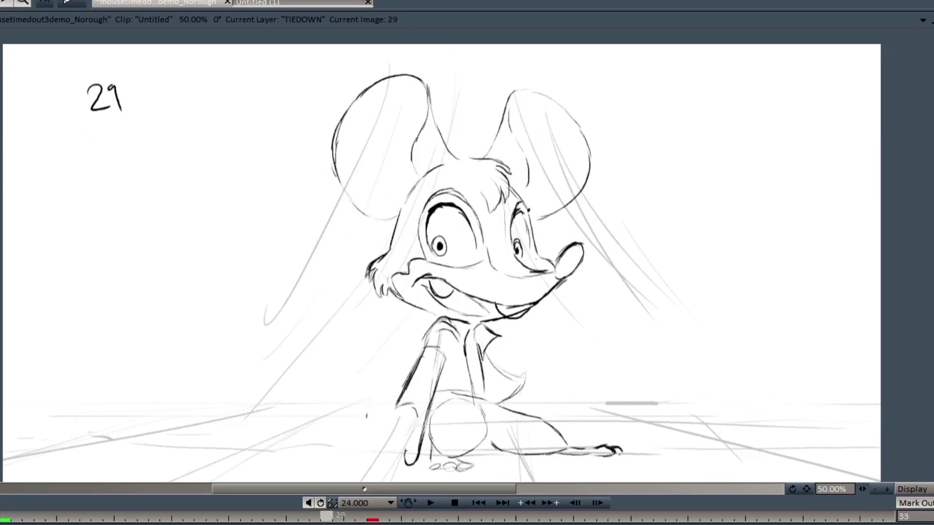
# Step: Draw the remaining fingers of the near hand spread on the ground on frame 29
pyautogui.press('Left')
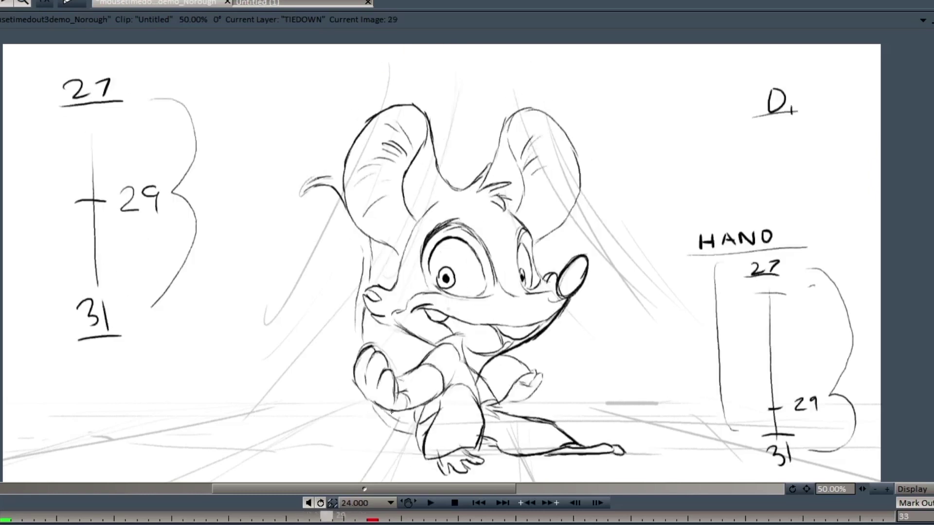
pyautogui.press('Right')
pyautogui.press('Right')
pyautogui.press('Left')
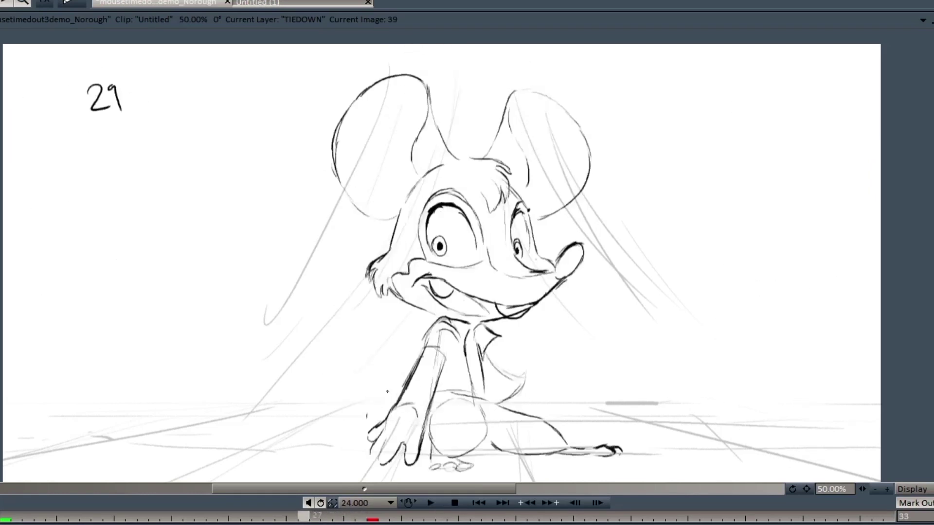
# Step: Add crease lines inside both ears and firm up the thigh outline on frame 29
pyautogui.press('Left')
pyautogui.press('Right')
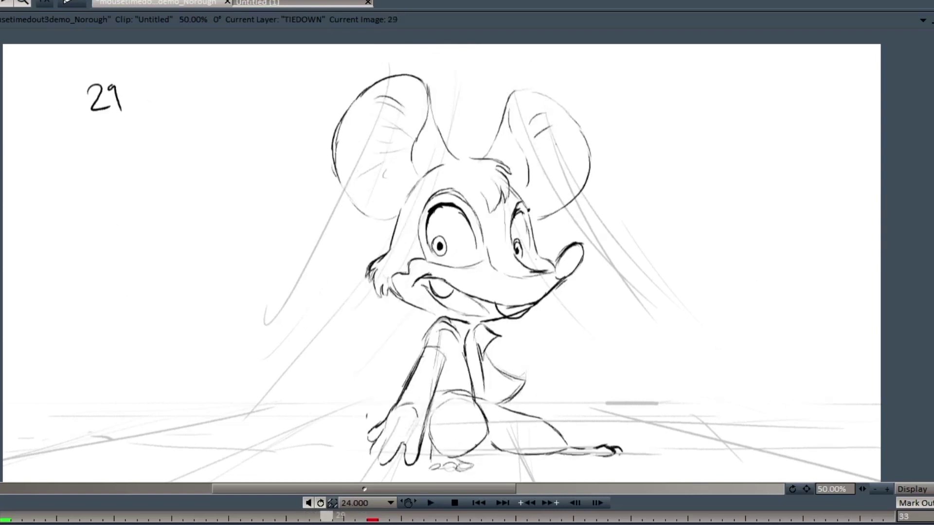
pyautogui.press('Left')
pyautogui.press('Right')
pyautogui.press('Right')
pyautogui.press('Left')
pyautogui.press('Left')
pyautogui.press('Right')
pyautogui.press('Left')
pyautogui.press('Right')
# Step: Draw the tail curving down behind the body to the ground on frame 29 and play back the animation
pyautogui.moveTo(343, 335); pyautogui.dragTo(339, 374)
pyautogui.press('Left')
pyautogui.press('Right')
pyautogui.press('Left')
pyautogui.press('Right')
pyautogui.press('Right')
pyautogui.press('Left')
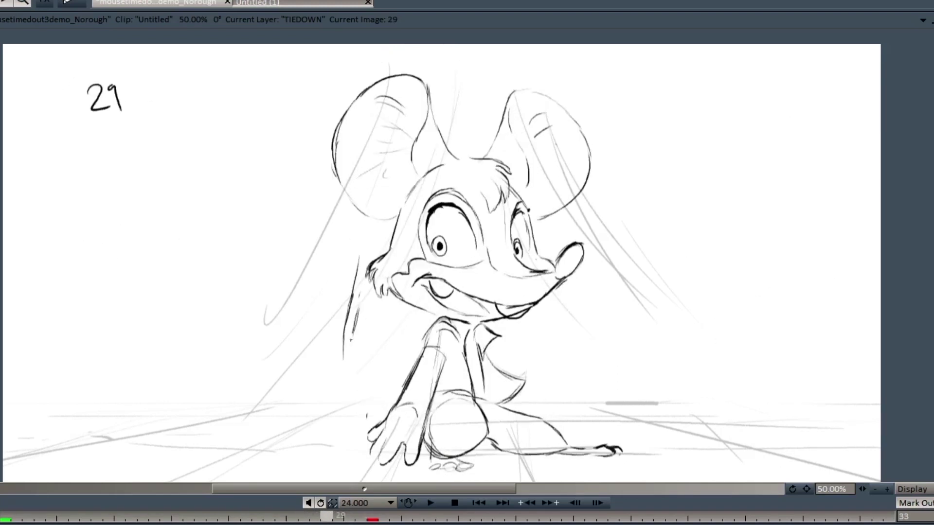
pyautogui.moveTo(365, 413); pyautogui.dragTo(356, 363)
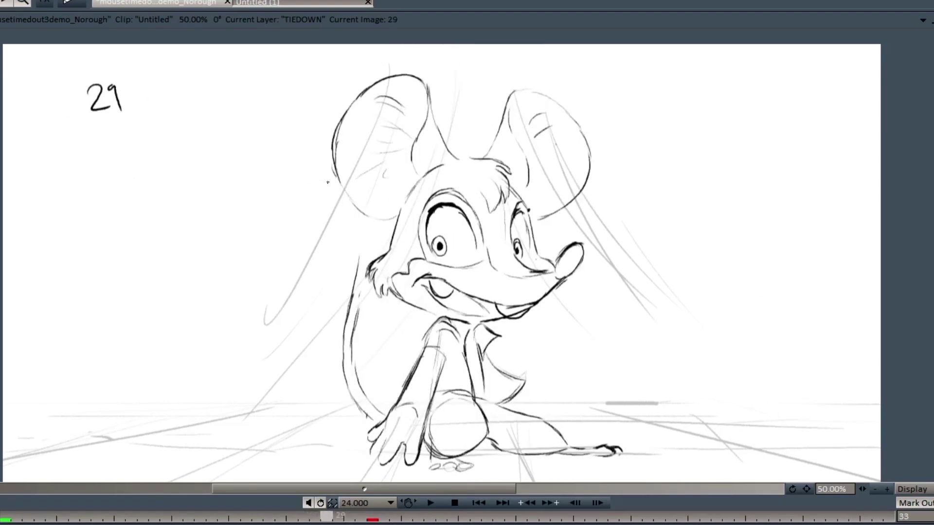
pyautogui.press('Return')
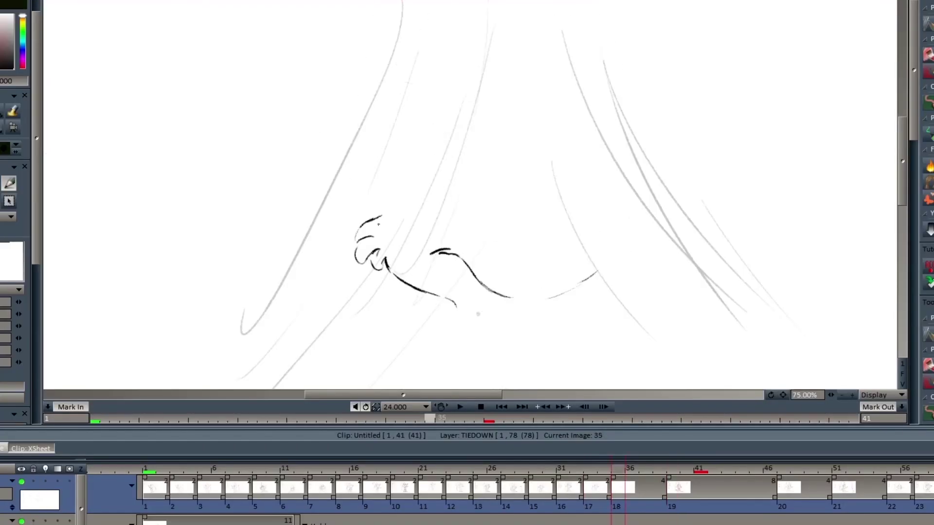
# Step: Draw the nose and the outer arc around the near eye on frame 35, and play back the animation
pyautogui.moveTo(579, 236); pyautogui.dragTo(595, 243)
pyautogui.moveTo(493, 152)
pyautogui.mouseDown()
pyautogui.moveTo(444, 161)
pyautogui.moveTo(427, 186)
pyautogui.mouseUp()
pyautogui.press('Left')
pyautogui.press('Right')
pyautogui.press('Right')
pyautogui.press('Left')
pyautogui.press('Left')
pyautogui.press('Right')
pyautogui.press('Right')
pyautogui.press('Left')
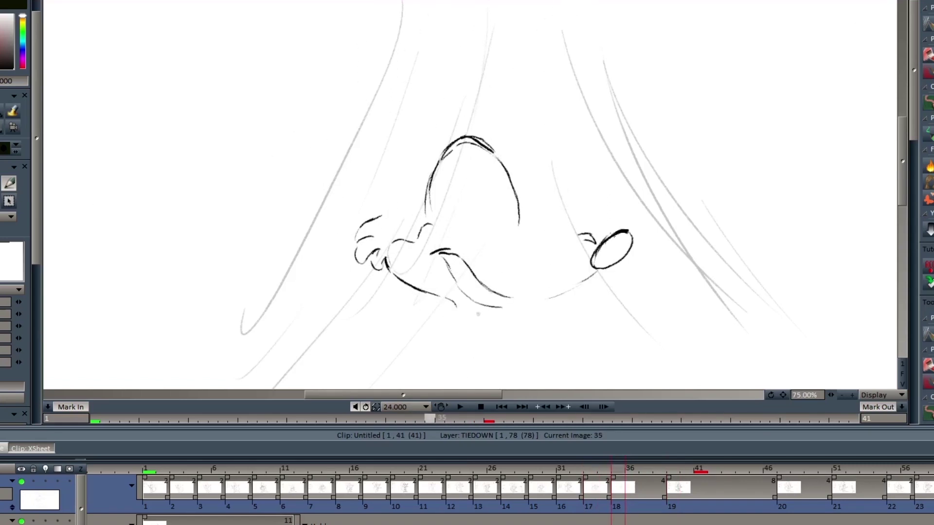
pyautogui.click(460, 407)
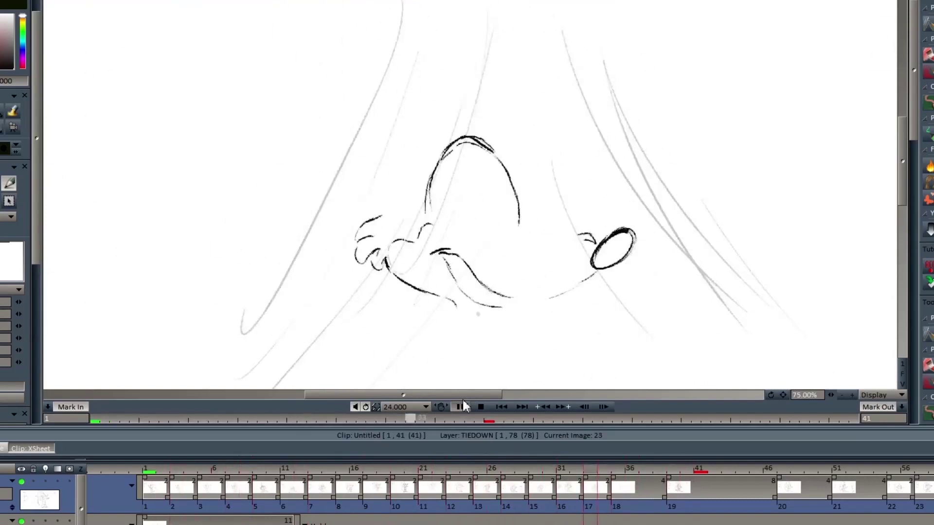
# Step: Draw the shoulder and near arm reaching towards the ground on frame 35, checking them against the neighbouring drawings with the light table
pyautogui.moveTo(903, 164); pyautogui.dragTo(905, 189)
pyautogui.press('Right')
pyautogui.press('Left')
pyautogui.press('Right')
pyautogui.press('Left')
pyautogui.moveTo(462, 272); pyautogui.dragTo(450, 300)
pyautogui.moveTo(382, 288); pyautogui.dragTo(358, 305)
pyautogui.moveTo(448, 302); pyautogui.dragTo(407, 332)
pyautogui.press('Right')
pyautogui.press('Left')
pyautogui.press('Right')
pyautogui.press('Left')
pyautogui.press('Right')
pyautogui.press('Left')
pyautogui.click(46, 482)
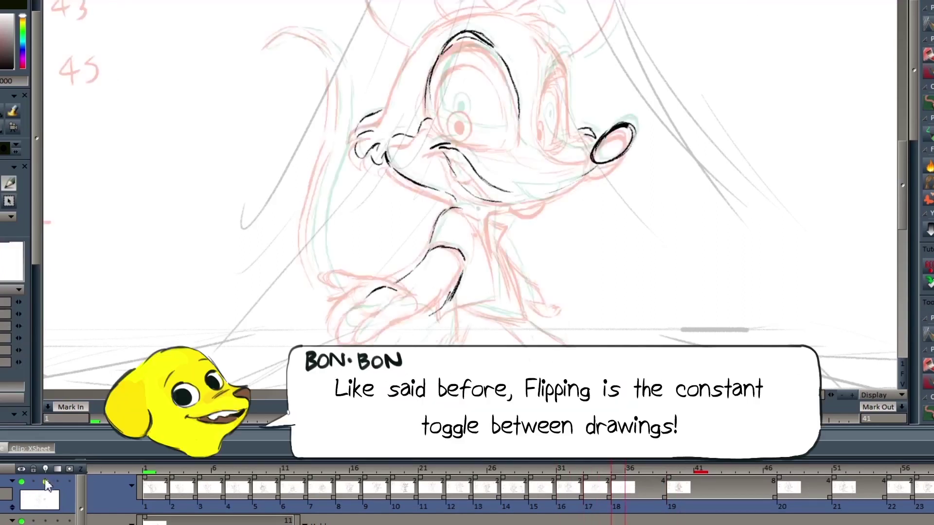
pyautogui.click(45, 482)
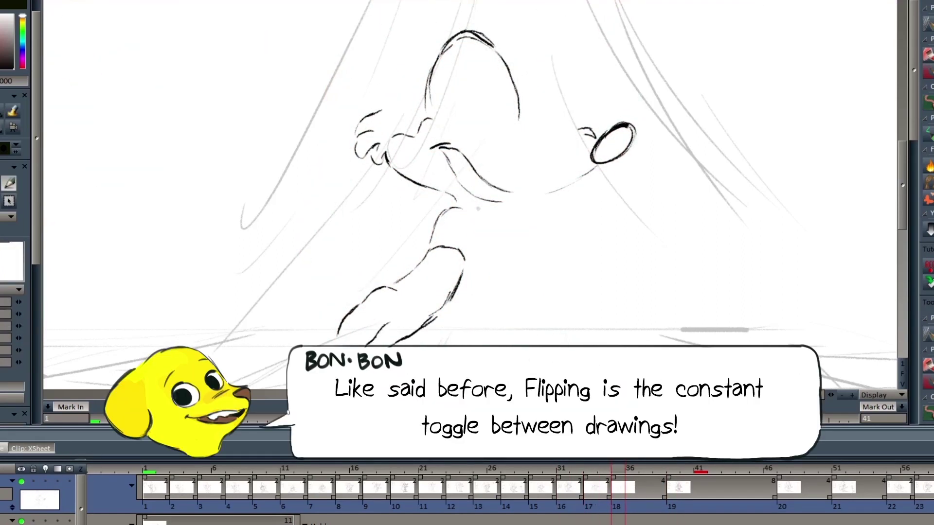
# Step: Draw the shirt-front line below the neck on frame 35, comparing with the next drawing
pyautogui.press('Right')
pyautogui.press('Left')
pyautogui.moveTo(490, 228); pyautogui.dragTo(499, 300)
pyautogui.press('Right')
pyautogui.press('Left')
# Step: Draw the near eye's inner outline and continue the face lines towards the muzzle on frame 35
pyautogui.moveTo(898, 166); pyautogui.dragTo(898, 135)
pyautogui.press('Right')
pyautogui.press('Left')
pyautogui.press('Right')
pyautogui.press('Left')
pyautogui.moveTo(445, 212); pyautogui.dragTo(465, 192)
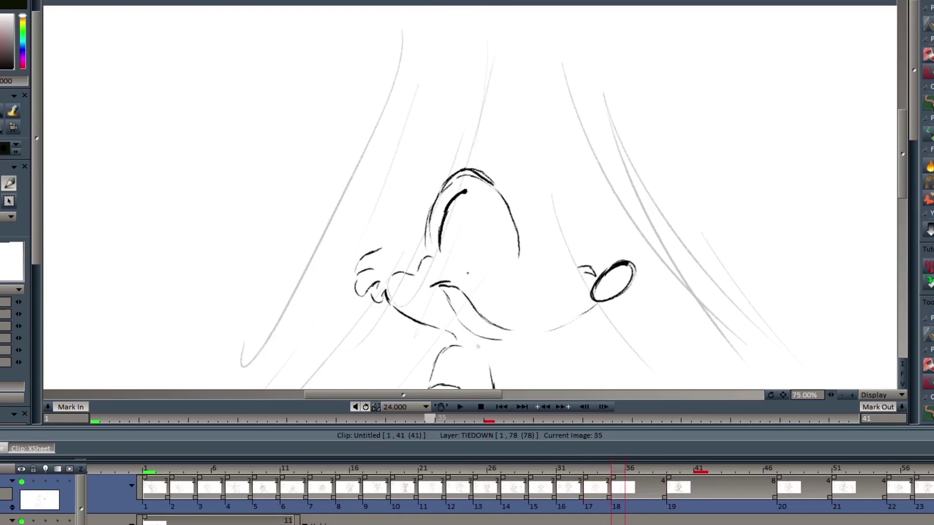
pyautogui.moveTo(479, 272); pyautogui.dragTo(493, 273)
pyautogui.moveTo(466, 191); pyautogui.dragTo(497, 212)
pyautogui.moveTo(495, 209)
pyautogui.mouseDown()
pyautogui.moveTo(507, 271)
pyautogui.moveTo(539, 298)
pyautogui.moveTo(579, 297)
pyautogui.mouseUp()
pyautogui.press('Right')
pyautogui.press('Left')
# Step: Draw the far eye's outline on frame 35, comparing with the drawings before and after it
pyautogui.press('Left')
pyautogui.moveTo(566, 199); pyautogui.dragTo(565, 227)
pyautogui.press('Right')
pyautogui.press('Right')
pyautogui.moveTo(564, 217)
pyautogui.mouseDown()
pyautogui.moveTo(568, 260)
pyautogui.moveTo(546, 263)
pyautogui.moveTo(548, 253)
pyautogui.mouseUp()
pyautogui.press('Left')
pyautogui.press('Right')
pyautogui.press('Left')
pyautogui.press('Right')
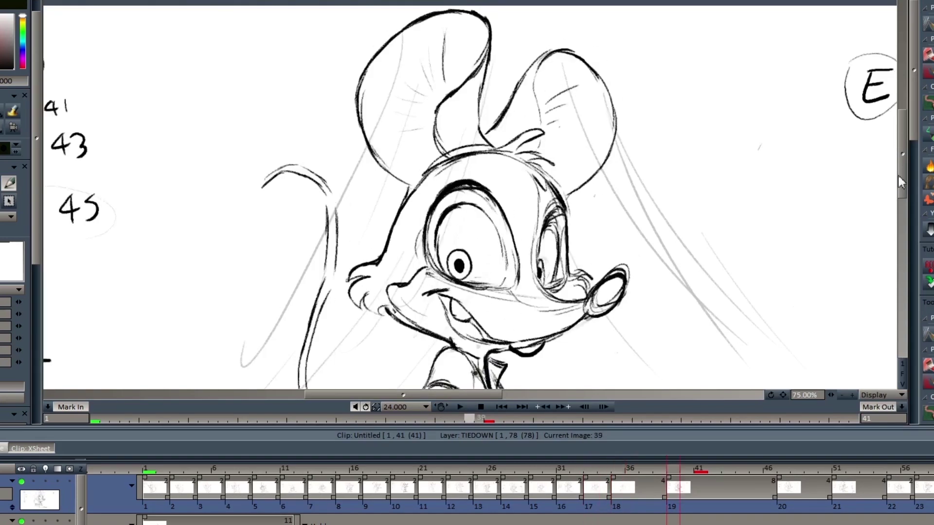
# Step: Draw the near ear's outer edge, lower curve and tip on frame 35, comparing with the neighbouring drawings
pyautogui.scroll(3, 485, 181)
pyautogui.press('Left')
pyautogui.press('Left')
pyautogui.press('Right')
pyautogui.press('Right')
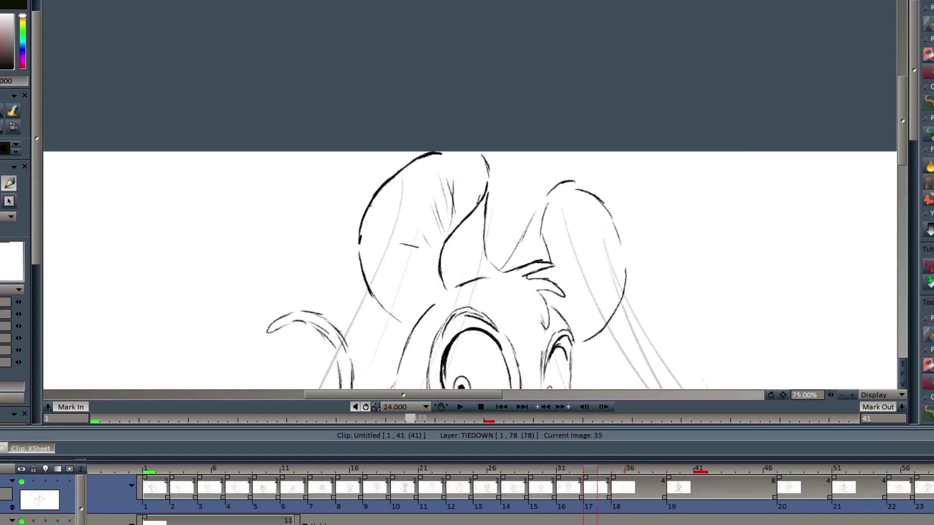
pyautogui.moveTo(381, 191); pyautogui.dragTo(371, 207)
pyautogui.press('Right')
pyautogui.press('Left')
pyautogui.moveTo(359, 243)
pyautogui.mouseDown()
pyautogui.moveTo(368, 295)
pyautogui.moveTo(402, 330)
pyautogui.mouseUp()
pyautogui.press('Right')
pyautogui.press('Left')
pyautogui.moveTo(481, 163); pyautogui.dragTo(488, 176)
pyautogui.press('Right')
pyautogui.press('Left')
pyautogui.press('Right')
pyautogui.press('Left')
pyautogui.press('Right')
# Step: Draw the top of the cheek fur and the brow line above the far eye on frame 35
pyautogui.scroll(-2, 470, 229)
pyautogui.press('Left')
pyautogui.press('Left')
pyautogui.moveTo(390, 305); pyautogui.dragTo(357, 332)
pyautogui.press('Right')
pyautogui.press('Left')
pyautogui.press('Left')
pyautogui.press('Right')
pyautogui.moveTo(544, 226); pyautogui.dragTo(566, 257)
# Step: Add the short inner hair lines inside the near ear on frame 35
pyautogui.scroll(2, 469, 229)
pyautogui.press('Left')
pyautogui.press('Right')
pyautogui.moveTo(451, 183); pyautogui.dragTo(452, 234)
pyautogui.moveTo(424, 204); pyautogui.dragTo(431, 247)
pyautogui.moveTo(408, 250); pyautogui.dragTo(413, 261)
pyautogui.moveTo(394, 259); pyautogui.dragTo(418, 266)
# Step: Draw the far ear's top and outer edge and the top of the far eye on frame 35, checking against neighbouring drawings
pyautogui.press('Left')
pyautogui.press('Right')
pyautogui.moveTo(555, 197); pyautogui.dragTo(566, 194)
pyautogui.moveTo(612, 232); pyautogui.dragTo(615, 238)
pyautogui.scroll(-2, 470, 228)
pyautogui.press('Left')
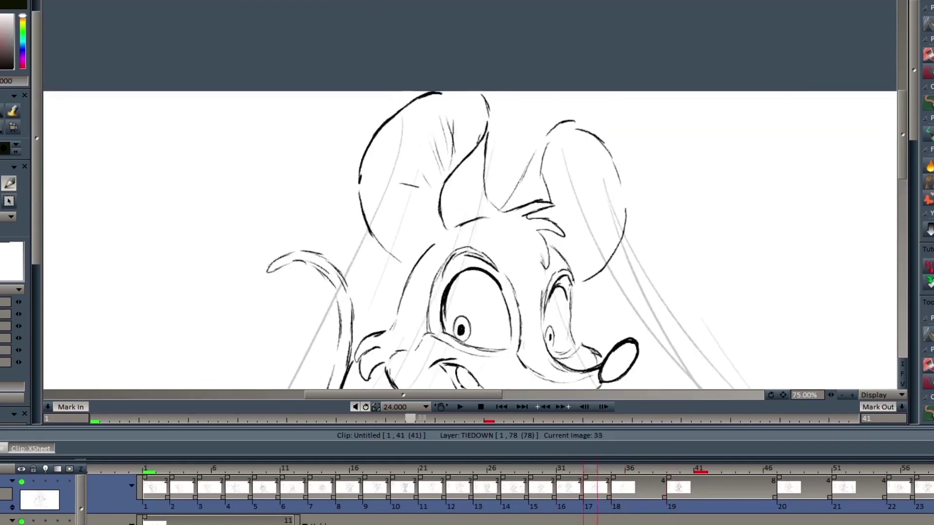
pyautogui.press('Right')
pyautogui.moveTo(544, 296); pyautogui.dragTo(566, 276)
pyautogui.press('Left')
pyautogui.press('Right')
pyautogui.press('Right')
pyautogui.press('Left')
pyautogui.press('Right')
# Step: Play back the animation with the whole page in view to check the motion
pyautogui.moveTo(902, 159); pyautogui.dragTo(902, 179)
pyautogui.press('Left')
pyautogui.click(841, 395)
pyautogui.click(841, 396)
pyautogui.click(460, 407)
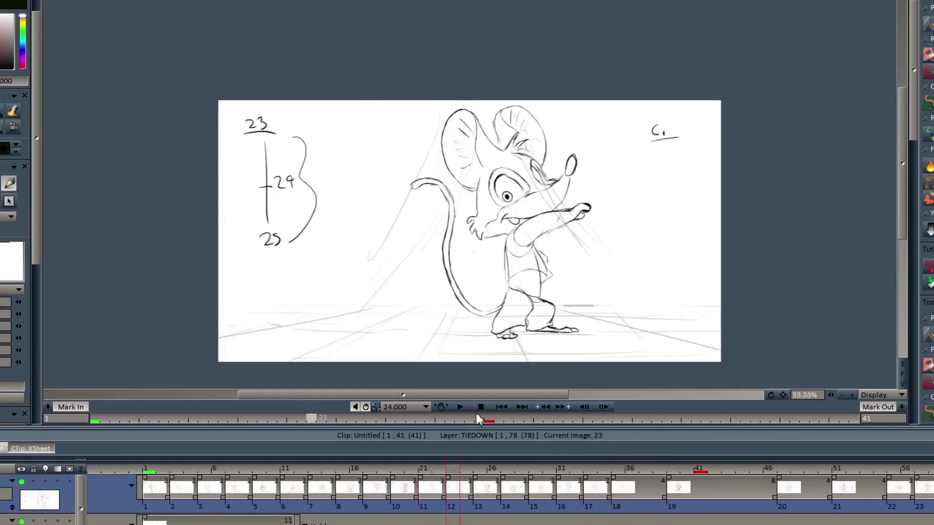
pyautogui.click(480, 407)
# Step: Complete the far ear's lower edge and inner fold, and add the lower lip and tongue on frame 35
pyautogui.click(852, 395)
pyautogui.click(852, 395)
pyautogui.moveTo(621, 111); pyautogui.dragTo(574, 172)
pyautogui.moveTo(541, 34); pyautogui.dragTo(537, 65)
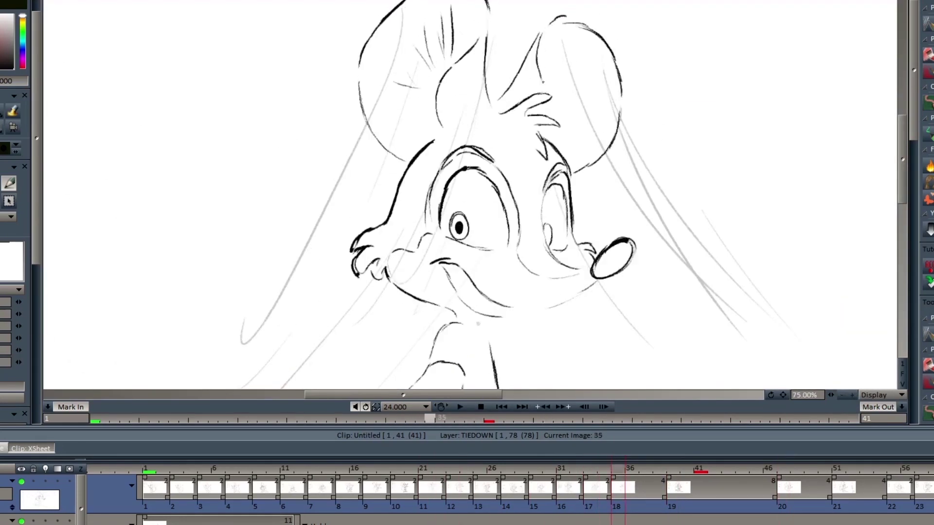
pyautogui.moveTo(552, 310); pyautogui.dragTo(525, 324)
pyautogui.moveTo(473, 283); pyautogui.dragTo(451, 269)
# Step: Draw the open edge of the shirt down to the waist on frame 35, comparing with the neighbouring drawings
pyautogui.moveTo(902, 159); pyautogui.dragTo(902, 195)
pyautogui.press('Right')
pyautogui.press('Left')
pyautogui.press('Left')
pyautogui.press('Right')
pyautogui.moveTo(506, 197); pyautogui.dragTo(529, 261)
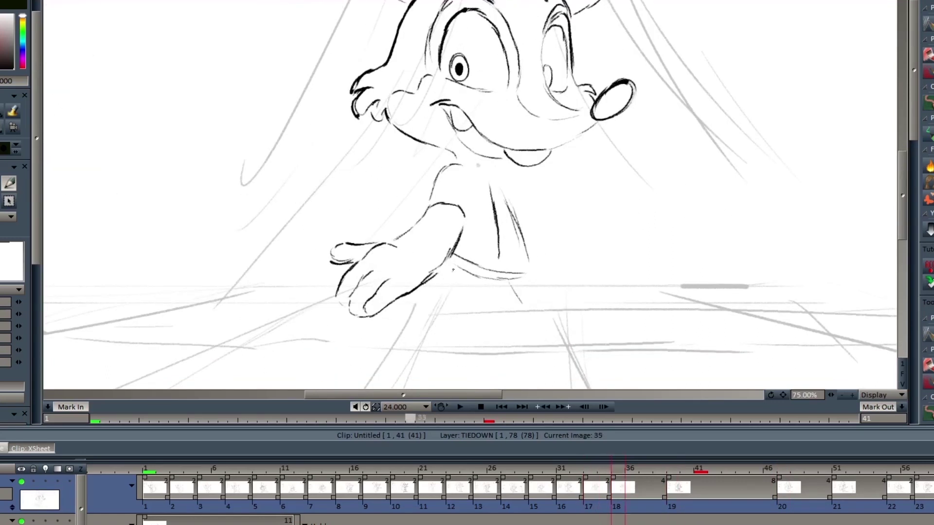
pyautogui.press('Right')
pyautogui.press('Left')
# Step: Draw the near trouser leg's rounded knee and back edge and the far thigh's upper line on frame 35
pyautogui.moveTo(454, 304)
pyautogui.mouseDown()
pyautogui.moveTo(522, 302)
pyautogui.moveTo(463, 343)
pyautogui.mouseUp()
pyautogui.press('Left')
pyautogui.press('Right')
pyautogui.moveTo(439, 321)
pyautogui.mouseDown()
pyautogui.moveTo(425, 354)
pyautogui.moveTo(435, 353)
pyautogui.mouseUp()
pyautogui.press('Right')
pyautogui.press('Left')
pyautogui.press('Right')
pyautogui.press('Left')
pyautogui.moveTo(530, 278); pyautogui.dragTo(583, 303)
# Step: Finish the far leg and both feet on frame 35, checking them against the drawings before and after
pyautogui.press('Right')
pyautogui.scroll(-1, 470, 195)
pyautogui.press('Left')
pyautogui.press('Left')
pyautogui.press('Right')
pyautogui.press('Left')
pyautogui.press('Left')
pyautogui.press('Right')
pyautogui.press('Left')
pyautogui.press('Right')
pyautogui.press('Left')
pyautogui.press('Right')
pyautogui.press('Left')
pyautogui.press('Right')
pyautogui.press('Right')
pyautogui.press('Left')
pyautogui.press('Left')
pyautogui.press('Left')
pyautogui.press('Left')
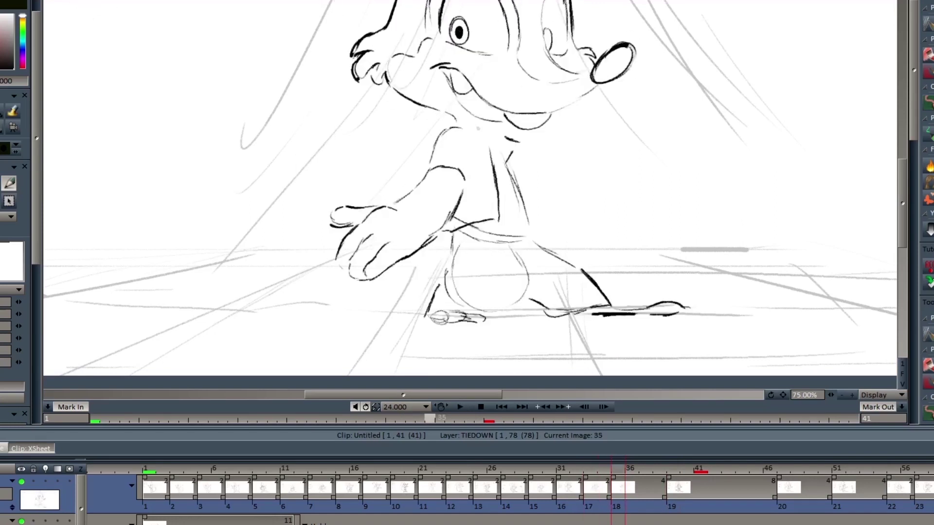
# Step: Draw the neckline under the jaw and reinforce the shirt's open edge on frame 35, comparing with neighbouring drawings
pyautogui.press('Left')
pyautogui.press('Right')
pyautogui.moveTo(460, 130)
pyautogui.mouseDown()
pyautogui.moveTo(500, 159)
pyautogui.moveTo(514, 128)
pyautogui.mouseUp()
pyautogui.press('Left')
pyautogui.press('Left')
pyautogui.press('Right')
pyautogui.press('Right')
pyautogui.press('Right')
pyautogui.press('Left')
pyautogui.moveTo(509, 164); pyautogui.dragTo(521, 187)
pyautogui.press('Left')
pyautogui.press('Right')
pyautogui.press('Right')
# Step: Add the far ear's inner lines and the top-of-head line on frame 35, checking against the surrounding drawings
pyautogui.moveTo(902, 202); pyautogui.dragTo(901, 134)
pyautogui.press('Left')
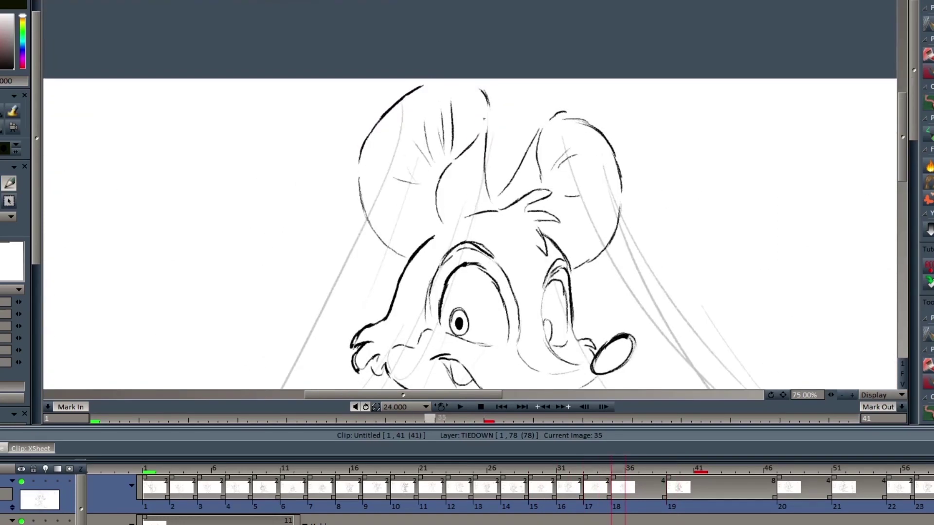
pyautogui.press('Right')
pyautogui.press('Right')
pyautogui.press('Right')
pyautogui.press('Right')
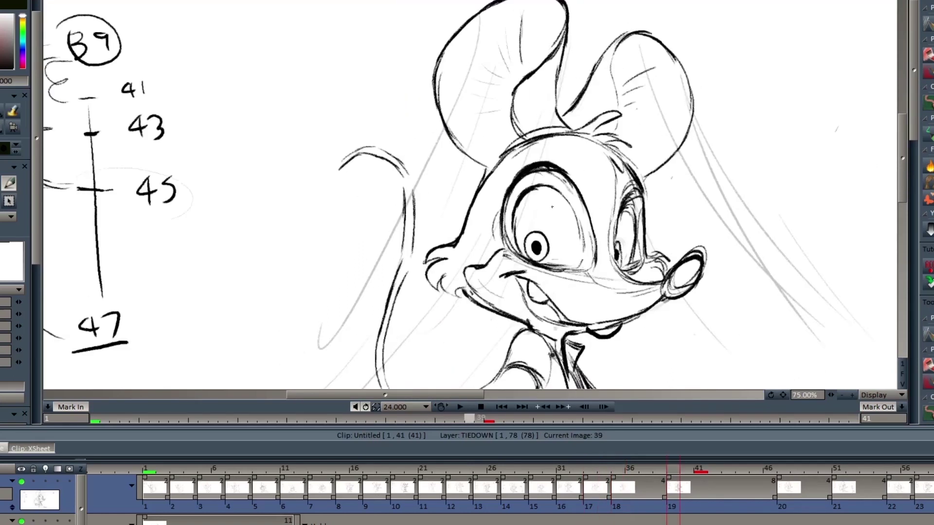
# Step: Draw the upper curve of the tail on frame 35, comparing with the neighbouring drawings
pyautogui.press('Left')
pyautogui.press('Right')
pyautogui.press('Left')
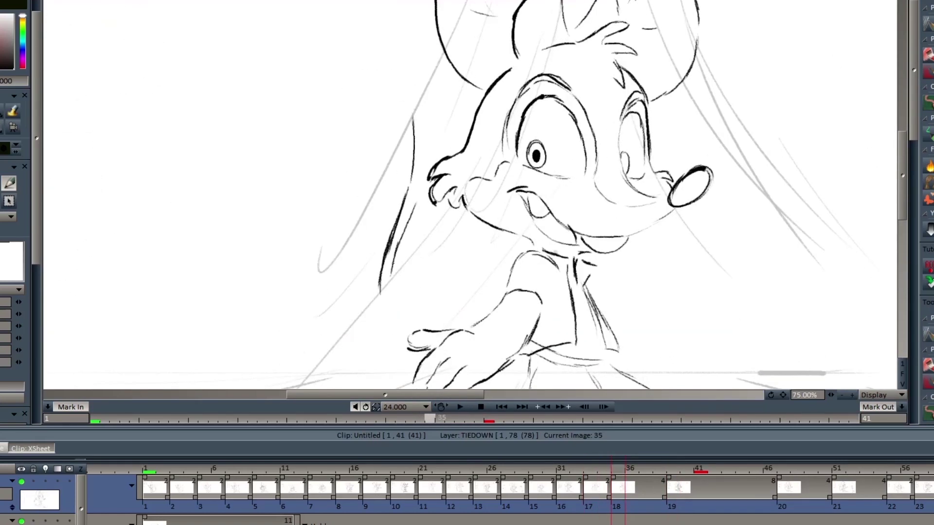
pyautogui.press('Left')
pyautogui.press('Right')
pyautogui.moveTo(395, 85); pyautogui.dragTo(409, 108)
pyautogui.moveTo(400, 78); pyautogui.dragTo(422, 118)
pyautogui.moveTo(422, 111); pyautogui.dragTo(424, 169)
# Step: Continue the tail's lower part behind the hand towards the trousers on frame 35
pyautogui.scroll(-3, 402, 236)
pyautogui.press('Left')
pyautogui.press('Right')
pyautogui.moveTo(474, 317); pyautogui.dragTo(502, 310)
pyautogui.press('Right')
pyautogui.press('Left')
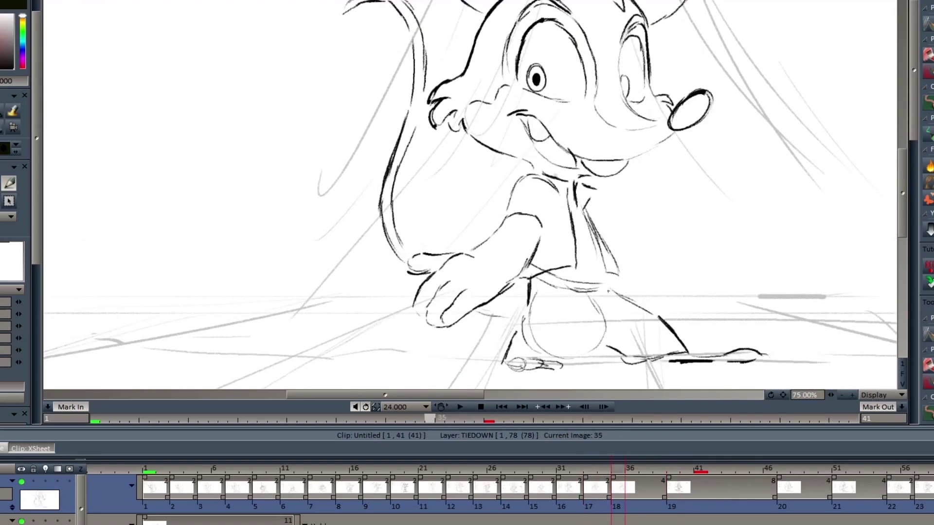
# Step: Draw the shirt's hem line and the fold beside the near arm on frame 35
pyautogui.moveTo(566, 290); pyautogui.dragTo(611, 280)
pyautogui.scroll(3, 870, 191)
pyautogui.press('Right')
pyautogui.press('Left')
pyautogui.moveTo(555, 308); pyautogui.dragTo(565, 334)
# Step: Complete the muzzle line below the eyes and the jaw line towards the nose on frame 35, checking against neighbouring drawings
pyautogui.click(842, 396)
pyautogui.press('Left')
pyautogui.click(854, 395)
pyautogui.press('Right')
pyautogui.click(623, 212)
pyautogui.moveTo(595, 237); pyautogui.dragTo(653, 253)
pyautogui.moveTo(628, 282); pyautogui.dragTo(674, 256)
pyautogui.press('Right')
pyautogui.press('Left')
pyautogui.press('Right')
pyautogui.press('Left')
pyautogui.press('Right')
pyautogui.press('Left')
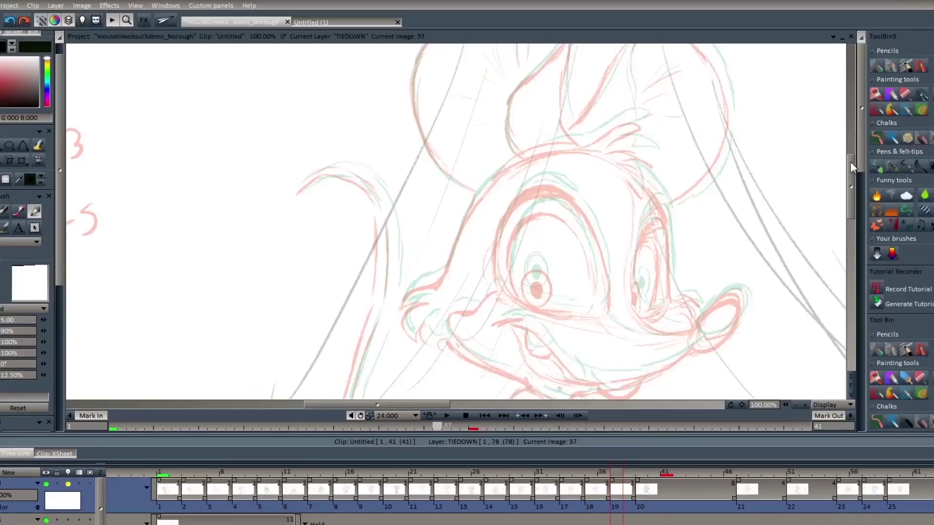
# Step: Draw the back of the head, the cheek fur and the jaw line down to the neck on frame 37 using the light table
pyautogui.press('Right')
pyautogui.press('Right')
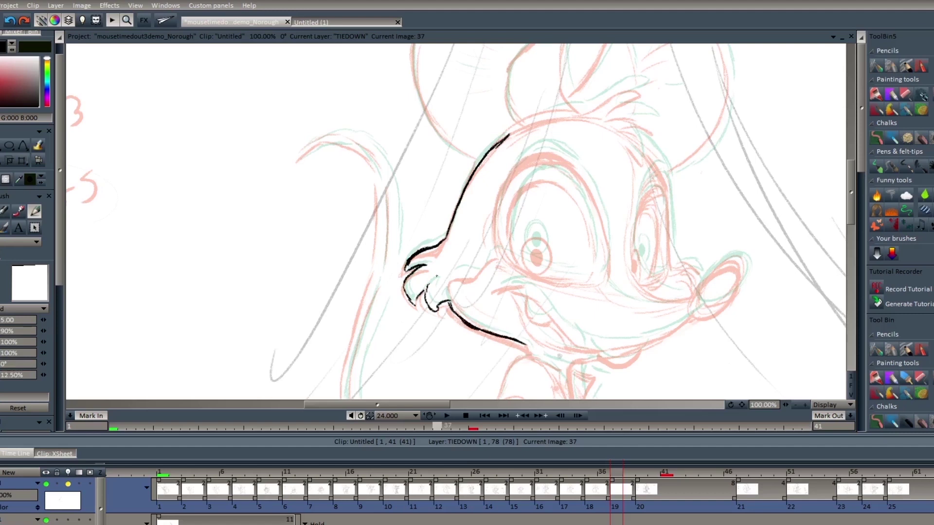
pyautogui.moveTo(851, 207); pyautogui.dragTo(851, 222)
pyautogui.moveTo(526, 265); pyautogui.dragTo(533, 274)
# Step: Draw the shoulder, the near arm and the open hand with its fingers on frame 37
pyautogui.moveTo(537, 280); pyautogui.dragTo(497, 325)
pyautogui.moveTo(851, 223); pyautogui.dragTo(850, 237)
pyautogui.moveTo(495, 246); pyautogui.dragTo(446, 285)
pyautogui.moveTo(534, 282); pyautogui.dragTo(498, 325)
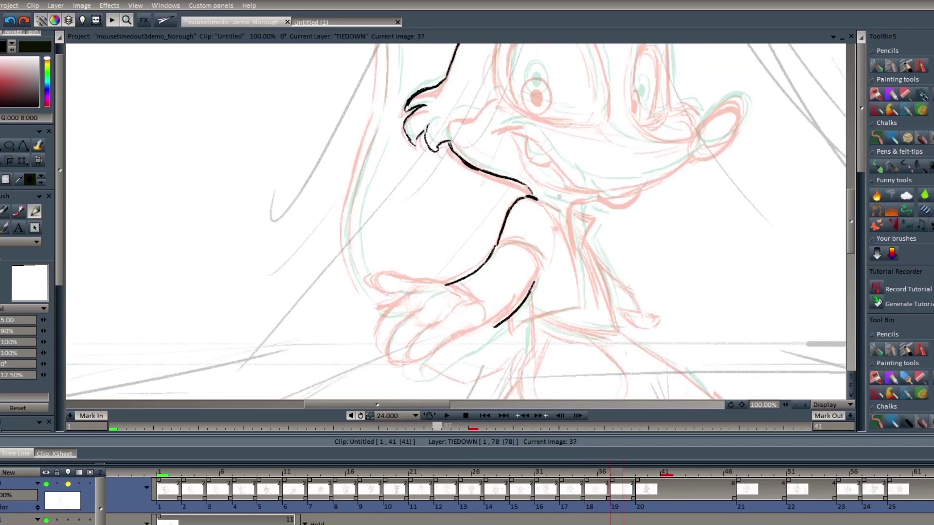
pyautogui.moveTo(441, 363); pyautogui.dragTo(425, 370)
pyautogui.moveTo(439, 329); pyautogui.dragTo(418, 352)
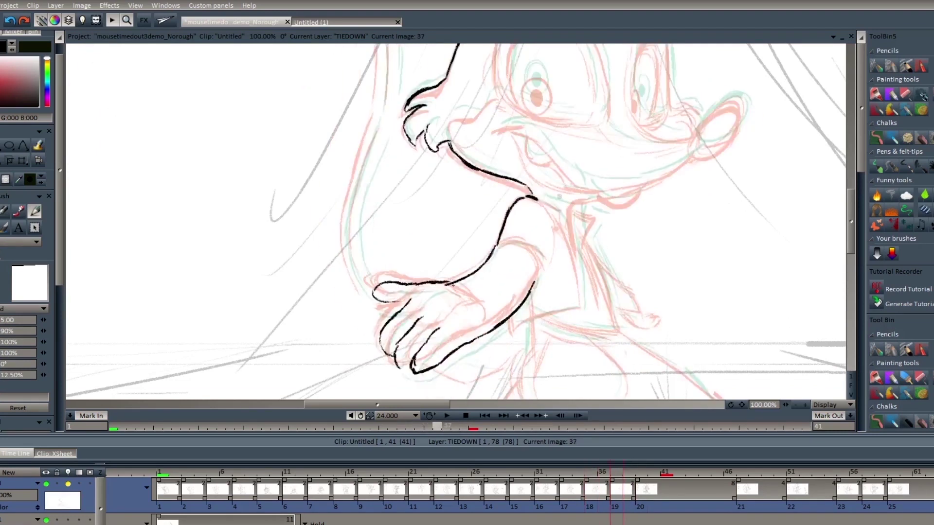
# Step: Draw the shirt's front line, collar and lower hem on frame 37
pyautogui.moveTo(573, 237); pyautogui.dragTo(580, 286)
pyautogui.moveTo(581, 207); pyautogui.dragTo(600, 214)
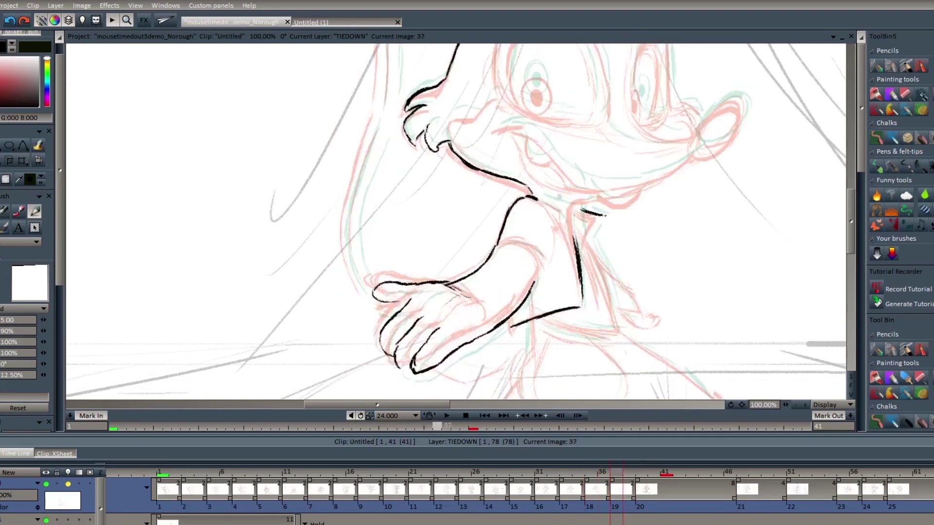
pyautogui.moveTo(585, 339); pyautogui.dragTo(613, 340)
# Step: Draw the near leg with its toes and the far leg's outer line on frame 37
pyautogui.moveTo(851, 225)
pyautogui.mouseDown()
pyautogui.moveTo(851, 164)
pyautogui.moveTo(852, 233)
pyautogui.mouseUp()
pyautogui.moveTo(531, 276); pyautogui.dragTo(531, 309)
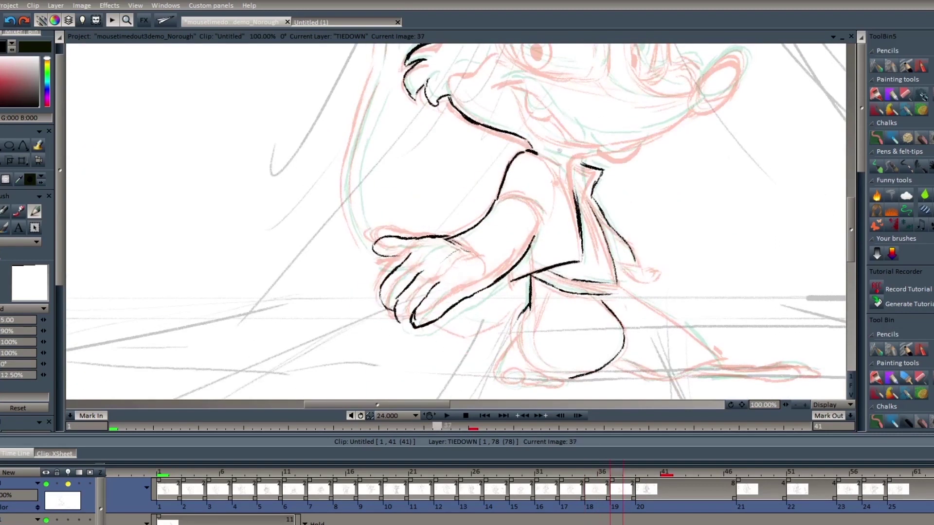
pyautogui.moveTo(537, 384); pyautogui.dragTo(567, 385)
pyautogui.press('Left')
pyautogui.press('Right')
pyautogui.moveTo(634, 295); pyautogui.dragTo(719, 363)
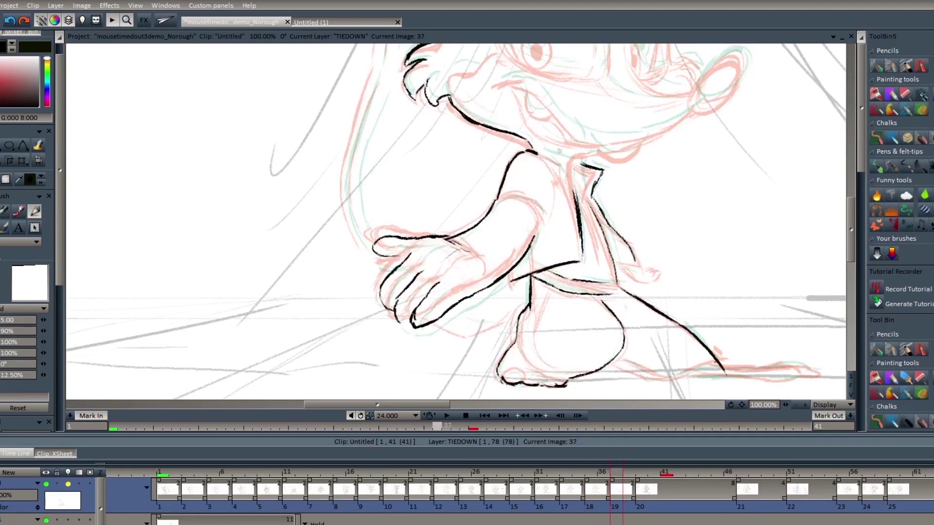
# Step: Draw the top curve of the near eye on frame 37, checking it against the neighbouring drawings
pyautogui.moveTo(851, 227); pyautogui.dragTo(851, 189)
pyautogui.press('Right')
pyautogui.press('Left')
pyautogui.press('Left')
pyautogui.moveTo(515, 200); pyautogui.dragTo(518, 244)
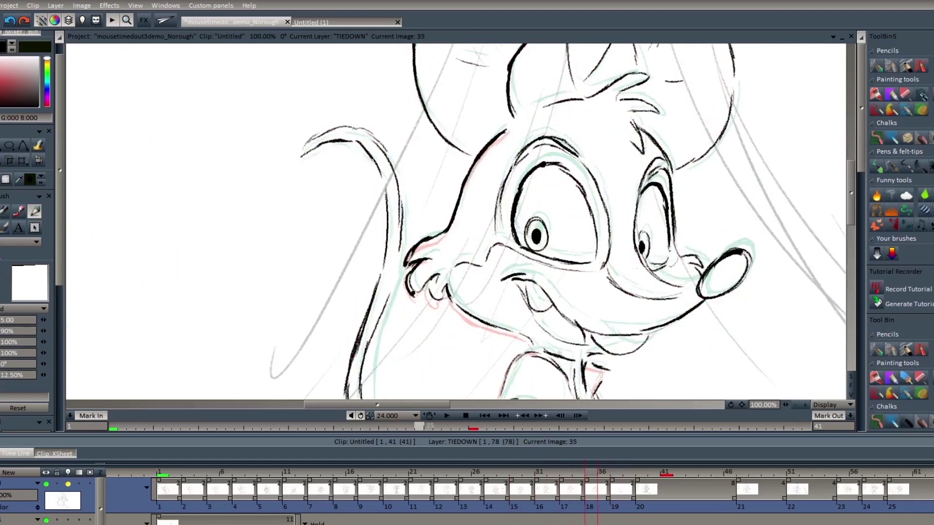
pyautogui.press('Right')
pyautogui.press('Right')
pyautogui.moveTo(547, 172); pyautogui.dragTo(568, 180)
pyautogui.press('Left')
pyautogui.press('Right')
# Step: Draw the near eye's outer side and lower edge on frame 37, and compare the face with neighbouring frames
pyautogui.moveTo(510, 217)
pyautogui.mouseDown()
pyautogui.moveTo(522, 257)
pyautogui.moveTo(558, 272)
pyautogui.mouseUp()
pyautogui.press('Left')
pyautogui.press('Right')
pyautogui.press('Right')
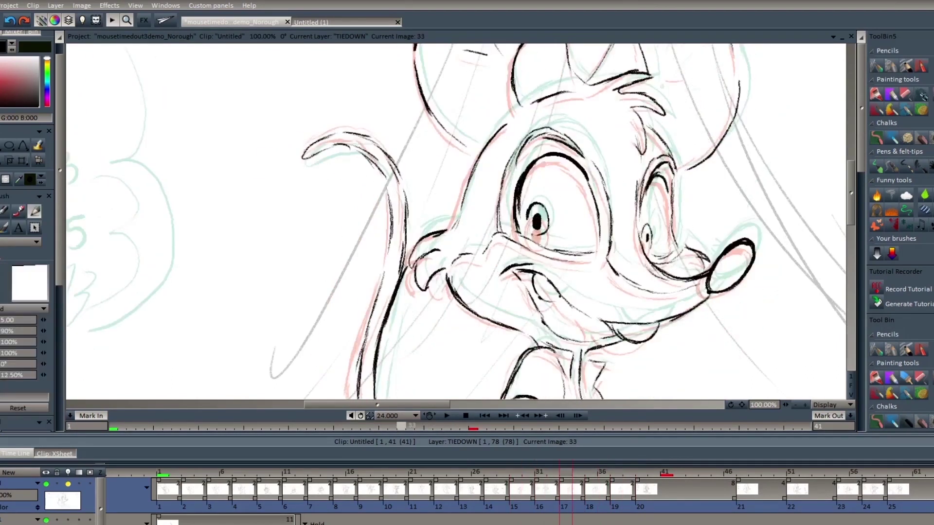
pyautogui.click(795, 405)
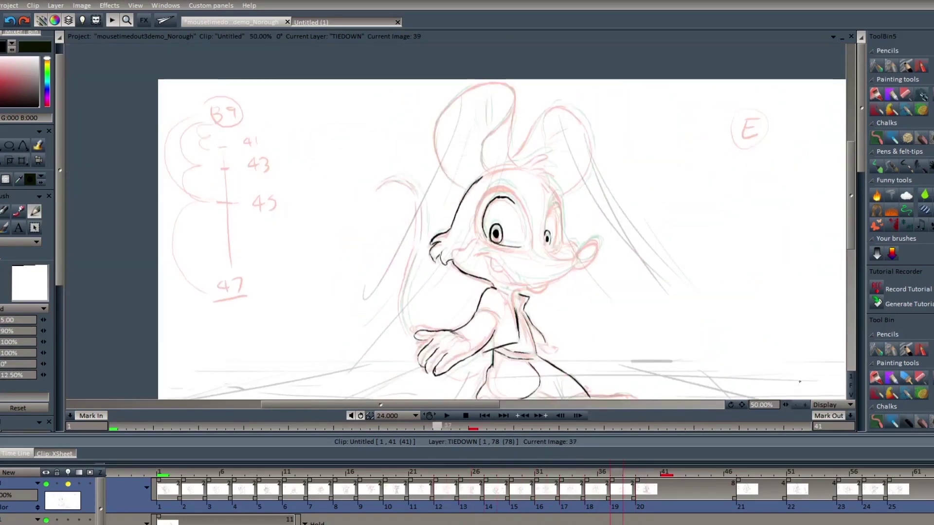
pyautogui.click(806, 405)
pyautogui.press('Right')
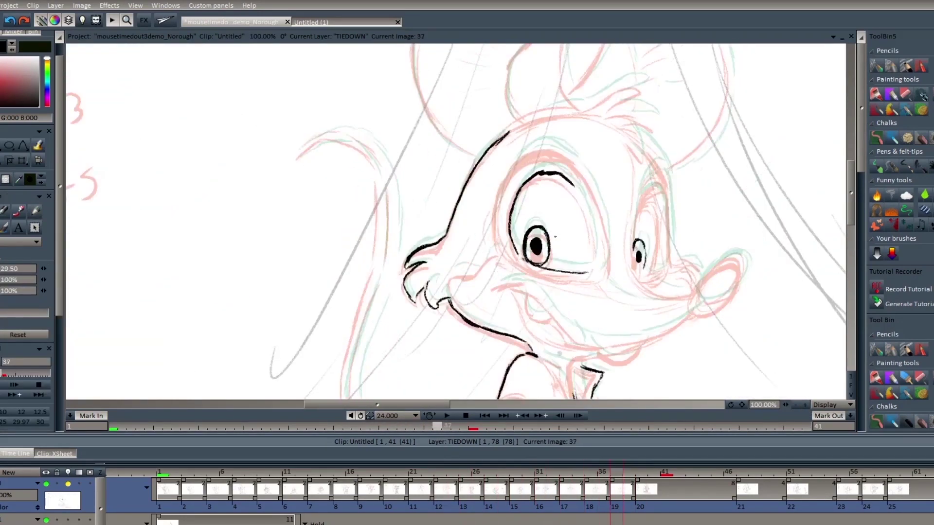
pyautogui.press('e')
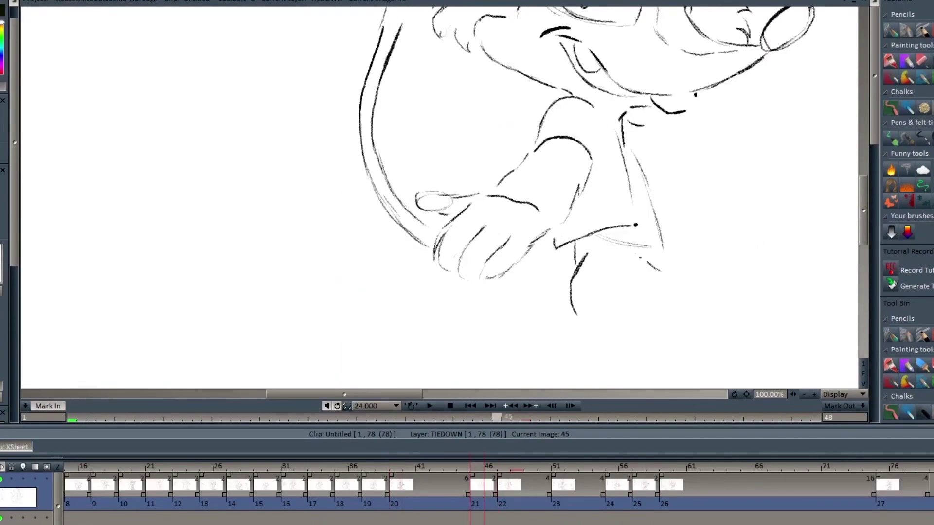
# Step: Draw the lower shirt edge, the near leg with its toes and the far leg line on frame 45
pyautogui.moveTo(636, 254); pyautogui.dragTo(661, 272)
pyautogui.moveTo(678, 289); pyautogui.dragTo(678, 320)
pyautogui.press('Right')
pyautogui.press('Left')
pyautogui.moveTo(605, 344); pyautogui.dragTo(658, 328)
pyautogui.moveTo(562, 295); pyautogui.dragTo(597, 344)
pyautogui.moveTo(553, 314); pyautogui.dragTo(539, 336)
pyautogui.moveTo(555, 336); pyautogui.dragTo(553, 338)
pyautogui.moveTo(730, 284); pyautogui.dragTo(780, 327)
# Step: Draw the remaining lower leg lines and the foot contours along the ground on frame 45
pyautogui.moveTo(864, 231)
pyautogui.mouseDown()
pyautogui.moveTo(866, 202)
pyautogui.moveTo(864, 235)
pyautogui.mouseUp()
pyautogui.moveTo(345, 394); pyautogui.dragTo(381, 394)
pyautogui.moveTo(527, 314); pyautogui.dragTo(585, 304)
pyautogui.moveTo(630, 323); pyautogui.dragTo(672, 317)
pyautogui.moveTo(545, 318); pyautogui.dragTo(639, 323)
pyautogui.moveTo(670, 310); pyautogui.dragTo(682, 307)
# Step: Return to frame 35 and strengthen the front edge of the open shirt
pyautogui.moveTo(864, 205); pyautogui.dragTo(864, 185)
pyautogui.press('Left')
pyautogui.press('Left')
pyautogui.press('Left')
pyautogui.press('Left')
pyautogui.press('Right')
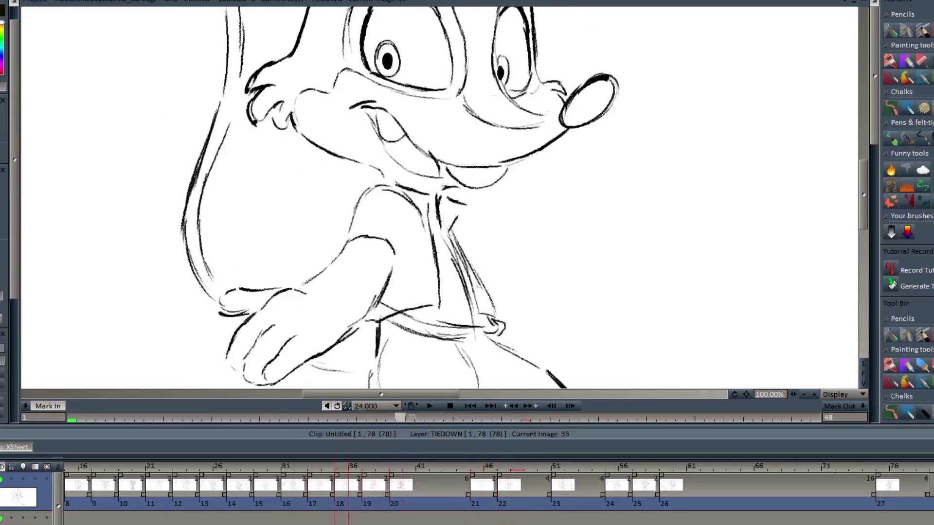
pyautogui.moveTo(470, 268); pyautogui.dragTo(485, 308)
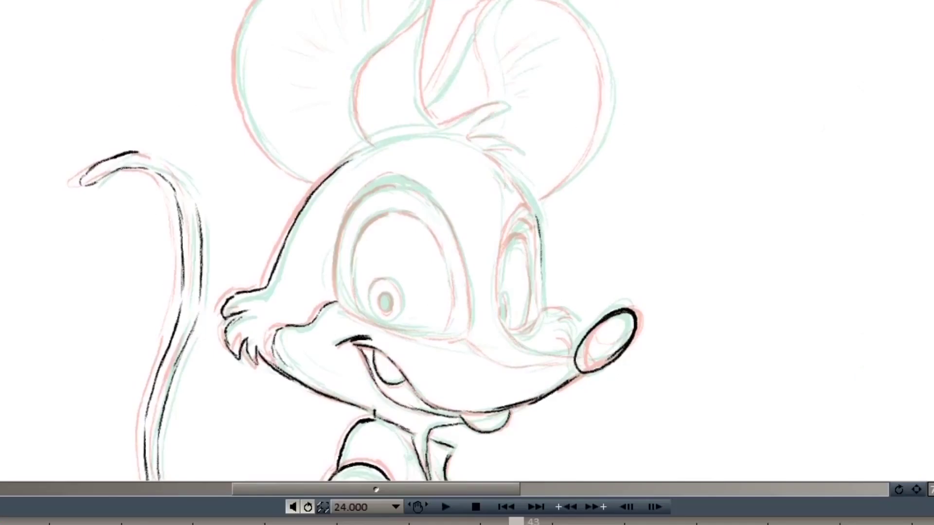
# Step: Trace the near ear with its inner fold lines, the top of the head and the forehead on frame 43
pyautogui.moveTo(237, 62)
pyautogui.mouseDown()
pyautogui.moveTo(255, 128)
pyautogui.moveTo(313, 181)
pyautogui.mouseUp()
pyautogui.moveTo(430, 1); pyautogui.dragTo(420, 117)
pyautogui.moveTo(429, 1); pyautogui.dragTo(356, 72)
pyautogui.moveTo(286, 69); pyautogui.dragTo(312, 76)
pyautogui.moveTo(305, 119); pyautogui.dragTo(328, 125)
pyautogui.moveTo(328, 170); pyautogui.dragTo(408, 129)
pyautogui.moveTo(473, 112)
pyautogui.mouseDown()
pyautogui.moveTo(494, 112)
pyautogui.moveTo(493, 151)
pyautogui.moveTo(538, 224)
pyautogui.moveTo(541, 264)
pyautogui.mouseUp()
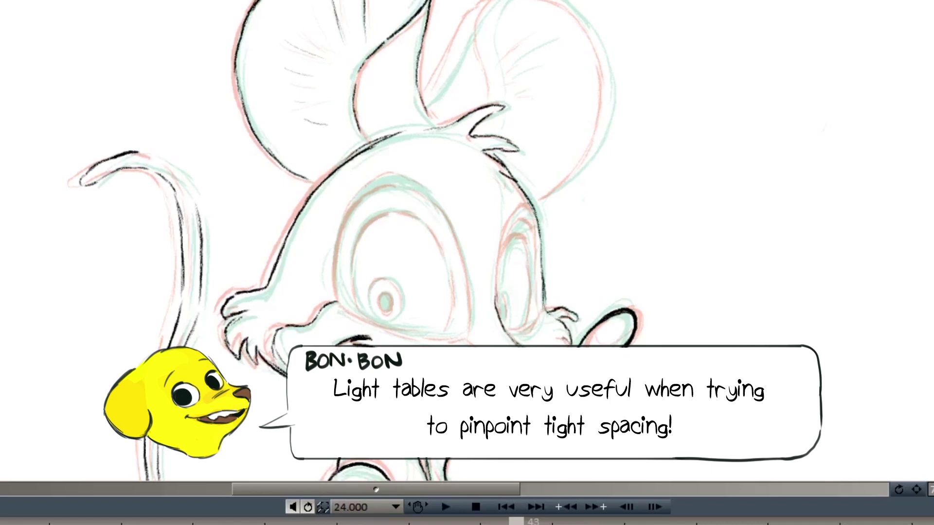
# Step: Draw the near eye's socket contour and the eye outline inside it on frame 43 using the light table
pyautogui.moveTo(414, 190); pyautogui.dragTo(344, 224)
pyautogui.moveTo(388, 176); pyautogui.dragTo(336, 239)
pyautogui.moveTo(415, 187)
pyautogui.mouseDown()
pyautogui.moveTo(455, 241)
pyautogui.moveTo(470, 336)
pyautogui.mouseUp()
pyautogui.moveTo(348, 217); pyautogui.dragTo(336, 258)
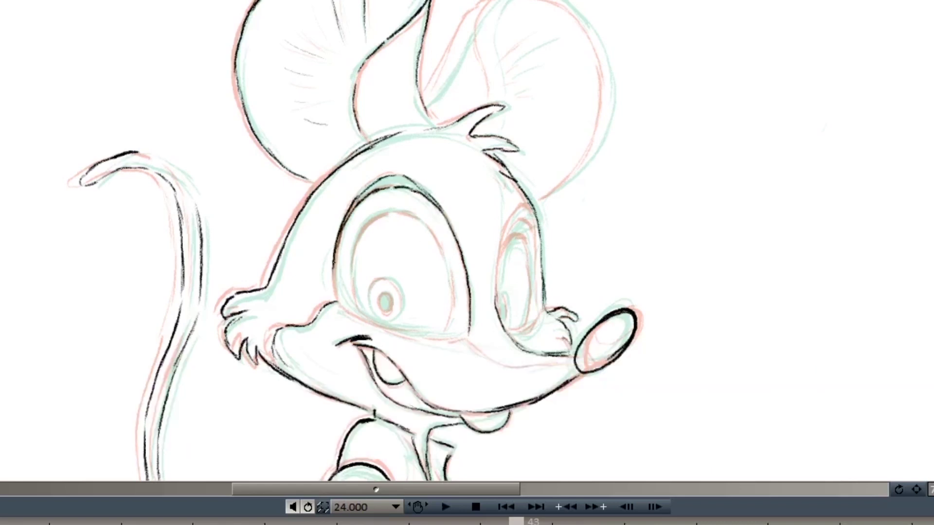
pyautogui.moveTo(414, 216)
pyautogui.mouseDown()
pyautogui.moveTo(357, 234)
pyautogui.moveTo(354, 283)
pyautogui.mouseUp()
pyautogui.moveTo(390, 211)
pyautogui.mouseDown()
pyautogui.moveTo(354, 287)
pyautogui.moveTo(452, 317)
pyautogui.mouseUp()
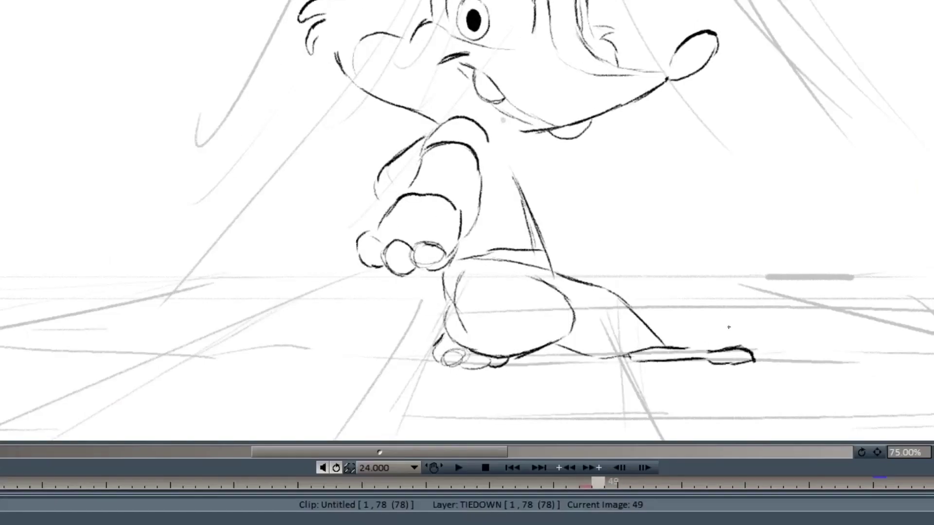
# Step: Draw the tail line behind the body on frame 49, checking it against the neighbouring drawing
pyautogui.scroll(4, 728, 327)
pyautogui.press('Right')
pyautogui.press('Left')
pyautogui.moveTo(262, 161)
pyautogui.mouseDown()
pyautogui.moveTo(261, 229)
pyautogui.moveTo(230, 350)
pyautogui.moveTo(259, 300)
pyautogui.mouseUp()
pyautogui.scroll(-2, 260, 236)
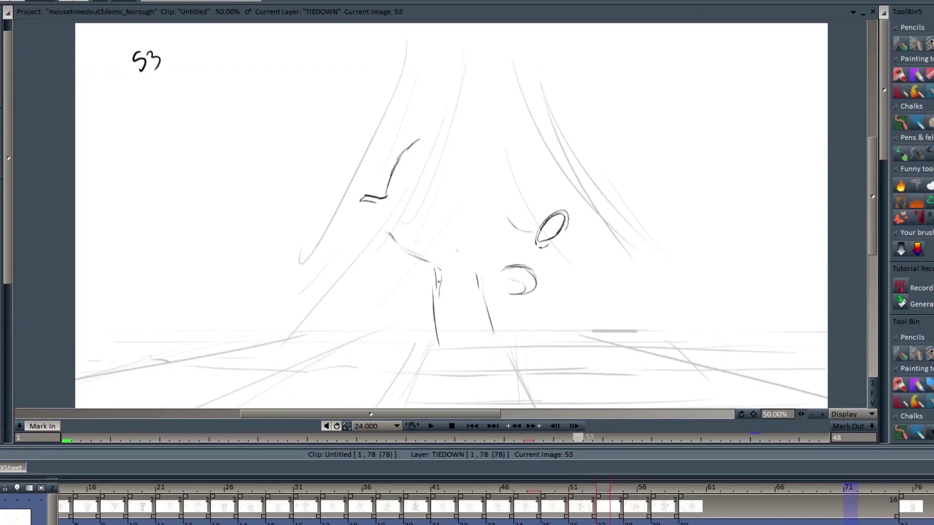
# Step: Refine the mouth and jaw lines on frame 53
pyautogui.scroll(2, 452, 335)
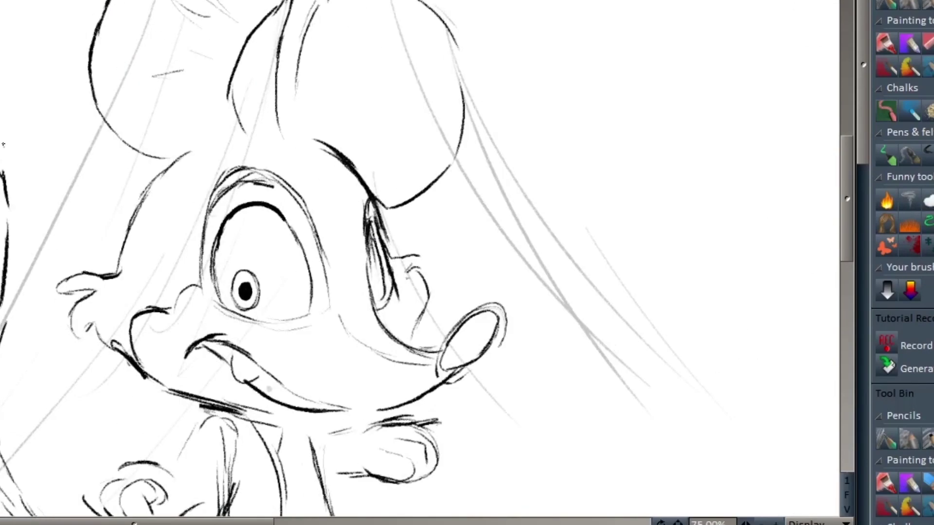
pyautogui.moveTo(280, 426); pyautogui.dragTo(351, 390)
pyautogui.moveTo(275, 365); pyautogui.dragTo(310, 389)
pyautogui.moveTo(216, 377); pyautogui.dragTo(273, 384)
pyautogui.scroll(-1, 233, 238)
pyautogui.moveTo(845, 217); pyautogui.dragTo(846, 185)
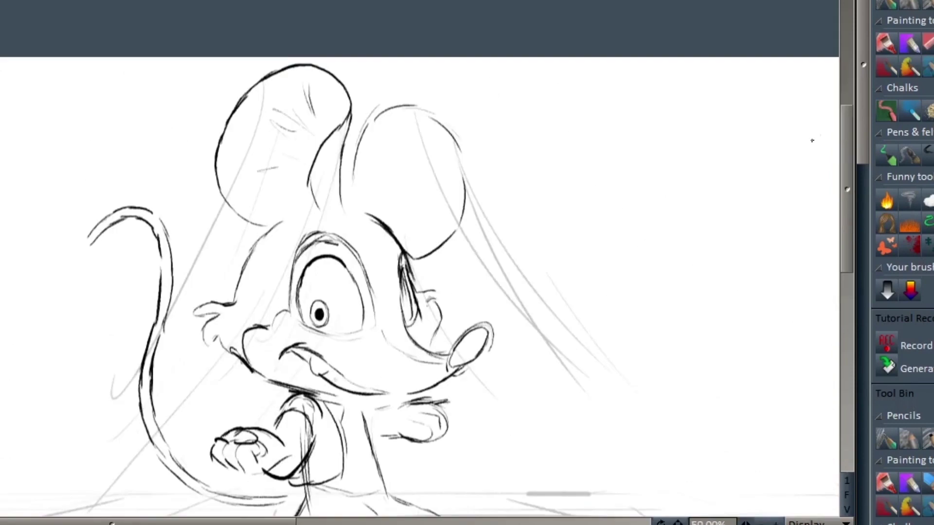
# Step: Redraw the far ear narrower on frame 53, checking its shape against the neighbouring drawing
pyautogui.moveTo(457, 148); pyautogui.dragTo(357, 178)
pyautogui.press('Left')
pyautogui.press('Right')
pyautogui.moveTo(392, 110); pyautogui.dragTo(450, 156)
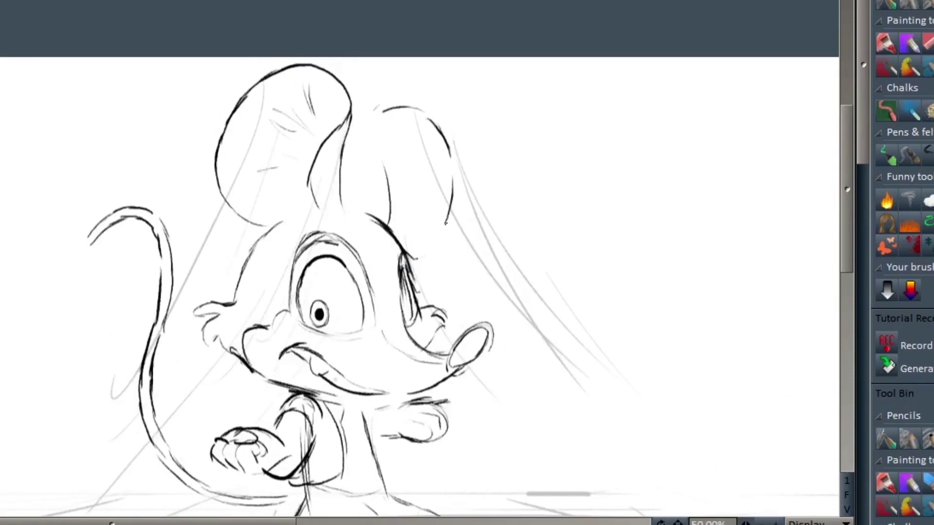
pyautogui.moveTo(453, 188); pyautogui.dragTo(416, 258)
pyautogui.scroll(-3, 416, 258)
pyautogui.press('Left')
pyautogui.press('Right')
pyautogui.moveTo(334, 367); pyautogui.dragTo(384, 361)
pyautogui.moveTo(374, 351); pyautogui.dragTo(365, 291)
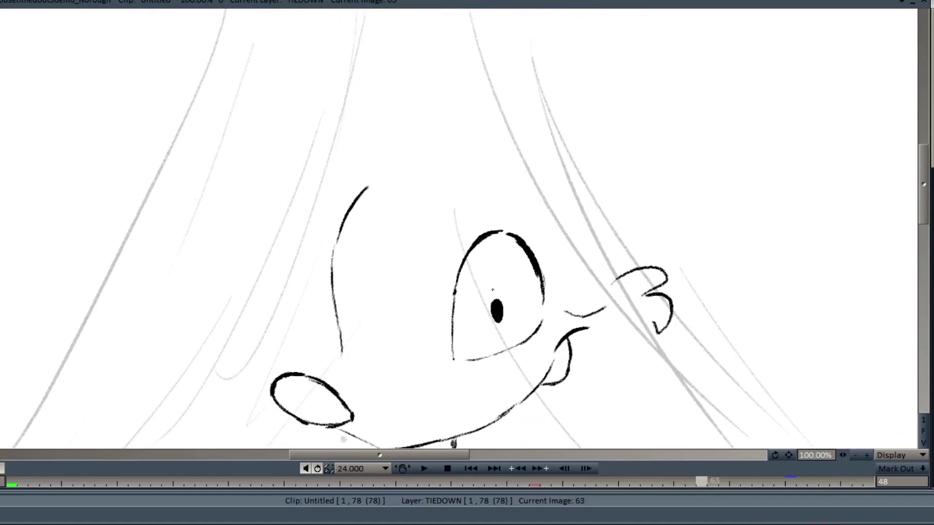
# Step: Draw the far eye, the muzzle line to the nose and the near eye's upper contour on frame 63
pyautogui.press('Left')
pyautogui.press('Right')
pyautogui.moveTo(334, 270); pyautogui.dragTo(395, 368)
pyautogui.moveTo(388, 193); pyautogui.dragTo(384, 253)
pyautogui.moveTo(397, 369); pyautogui.dragTo(344, 403)
pyautogui.moveTo(435, 366); pyautogui.dragTo(353, 412)
pyautogui.moveTo(464, 227); pyautogui.dragTo(536, 228)
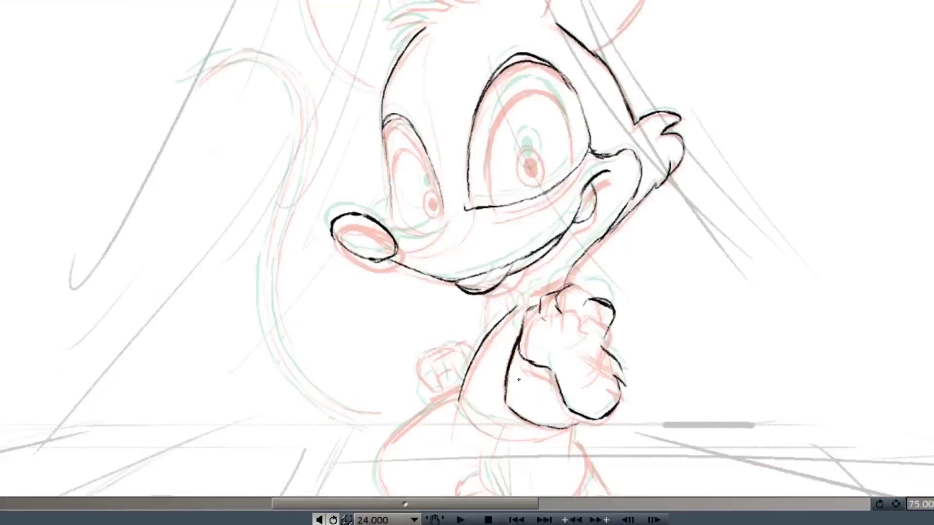
# Step: Trace the inner edge of the far ear on frame 73
pyautogui.scroll(-3, 518, 380)
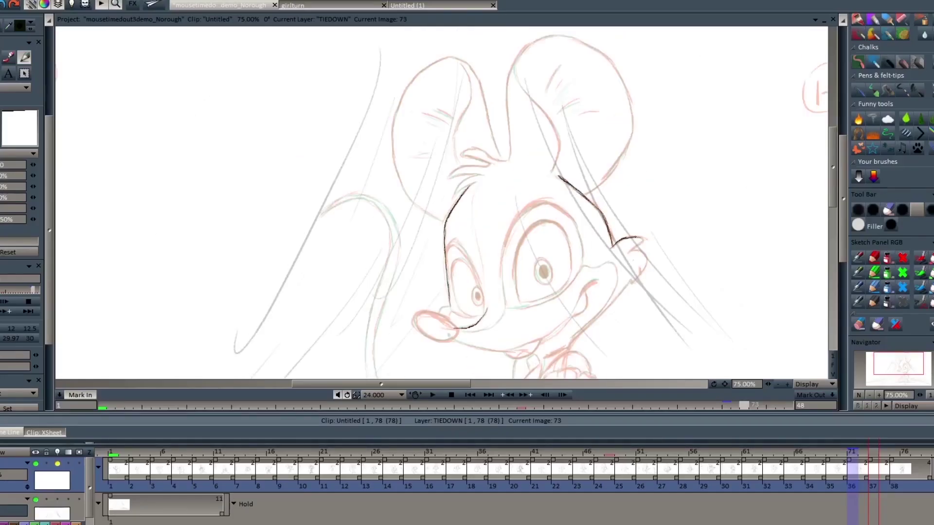
pyautogui.moveTo(834, 189)
pyautogui.mouseDown()
pyautogui.moveTo(834, 220)
pyautogui.moveTo(833, 175)
pyautogui.moveTo(834, 198)
pyautogui.mouseUp()
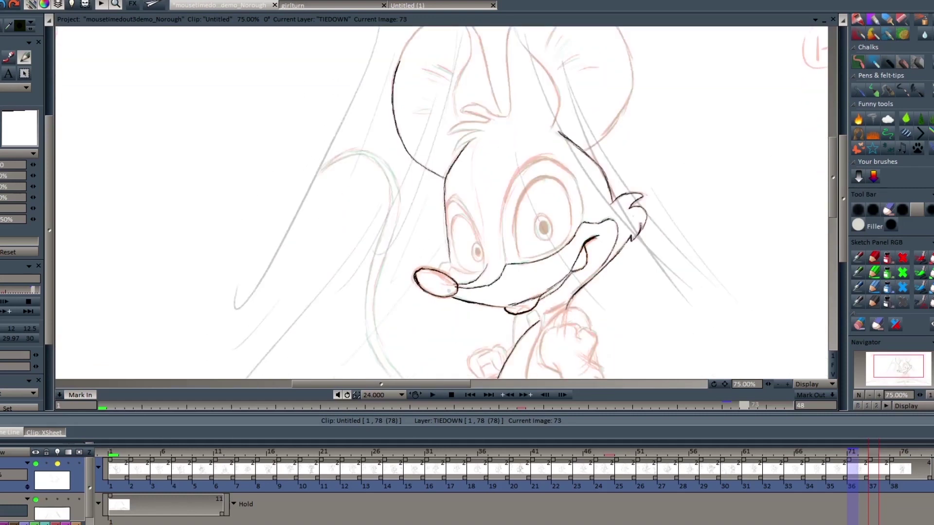
pyautogui.moveTo(833, 159); pyautogui.dragTo(835, 128)
pyautogui.moveTo(469, 155); pyautogui.dragTo(492, 221)
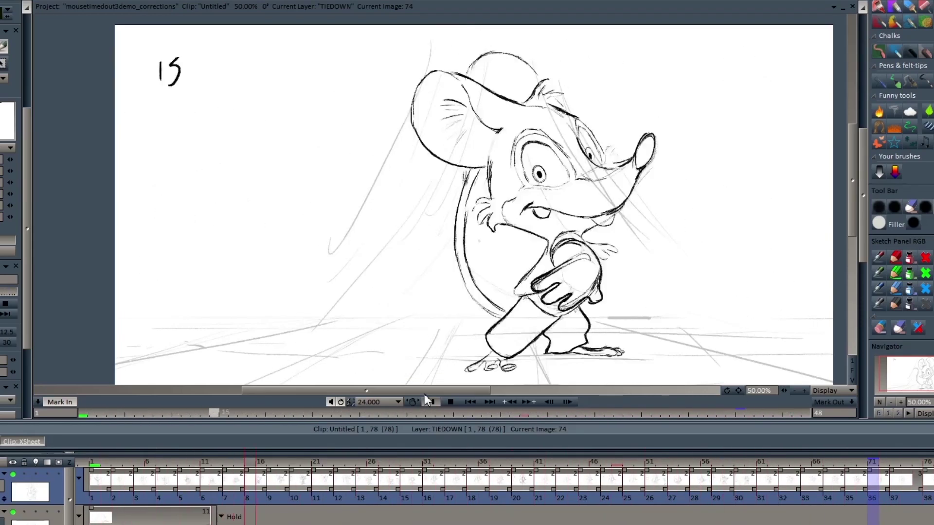
# Step: Review the motion and spacing of the tied-down drawings between frames 32 and 40 in the corrections project
pyautogui.click(523, 462)
pyautogui.moveTo(538, 464)
pyautogui.mouseDown()
pyautogui.moveTo(506, 464)
pyautogui.moveTo(564, 465)
pyautogui.moveTo(428, 465)
pyautogui.moveTo(440, 465)
pyautogui.mouseUp()
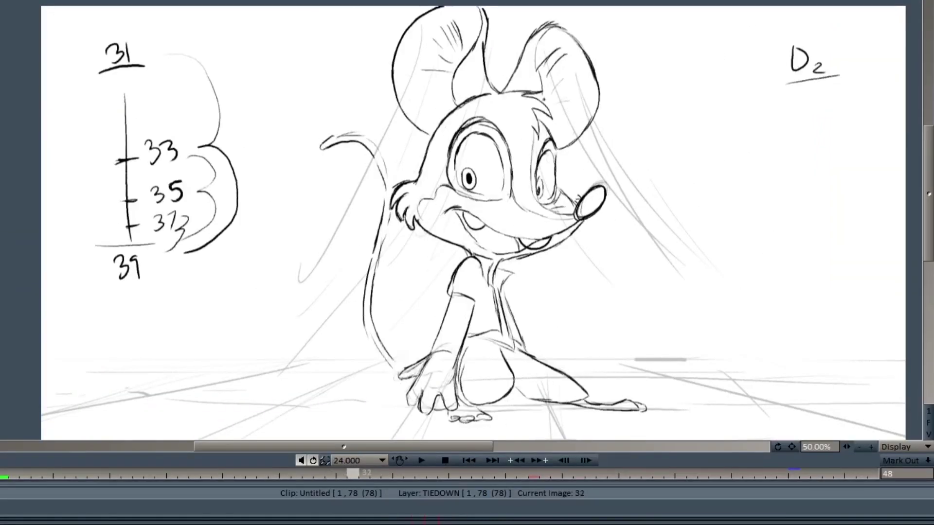
pyautogui.moveTo(354, 474)
pyautogui.mouseDown()
pyautogui.moveTo(488, 475)
pyautogui.moveTo(285, 474)
pyautogui.moveTo(387, 474)
pyautogui.mouseUp()
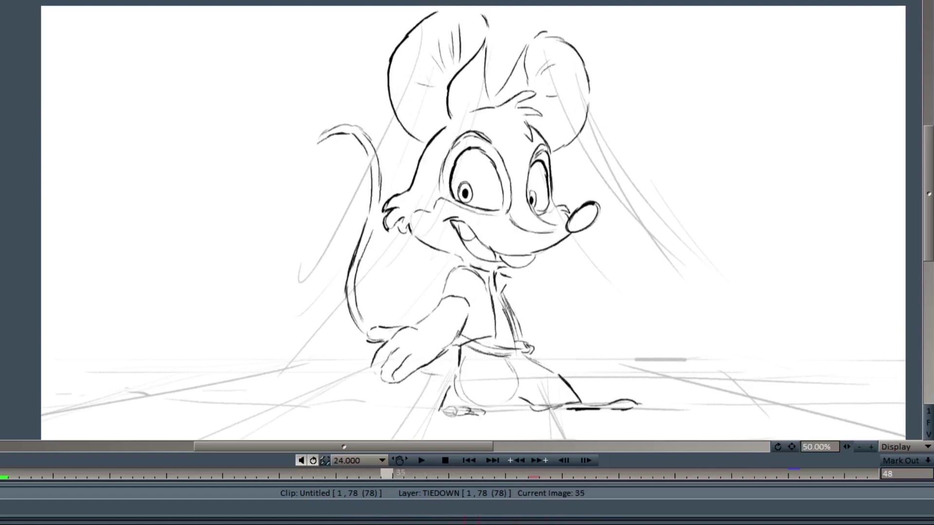
pyautogui.press('Right')
pyautogui.press('Right')
pyautogui.press('Right')
pyautogui.press('Right')
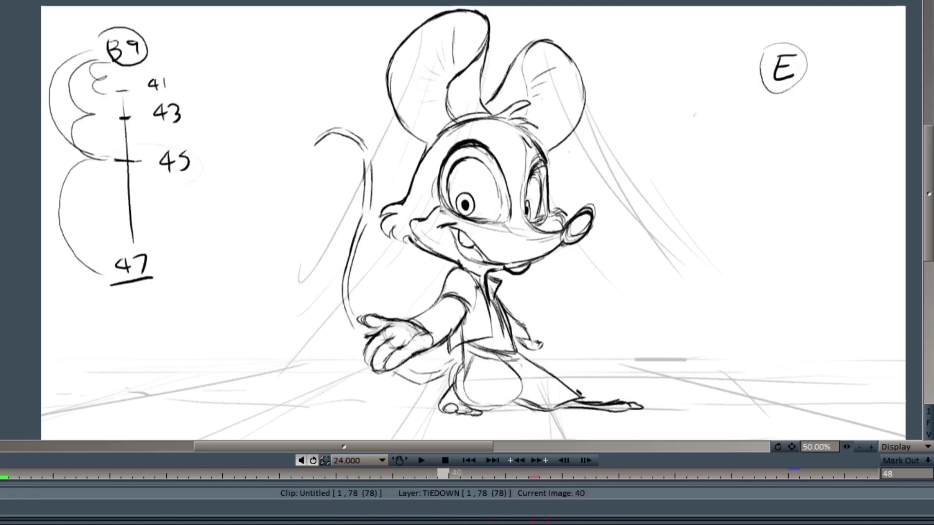
pyautogui.moveTo(442, 475)
pyautogui.mouseDown()
pyautogui.moveTo(533, 474)
pyautogui.moveTo(398, 474)
pyautogui.mouseUp()
pyautogui.press('Right')
pyautogui.press('Right')
pyautogui.press('Right')
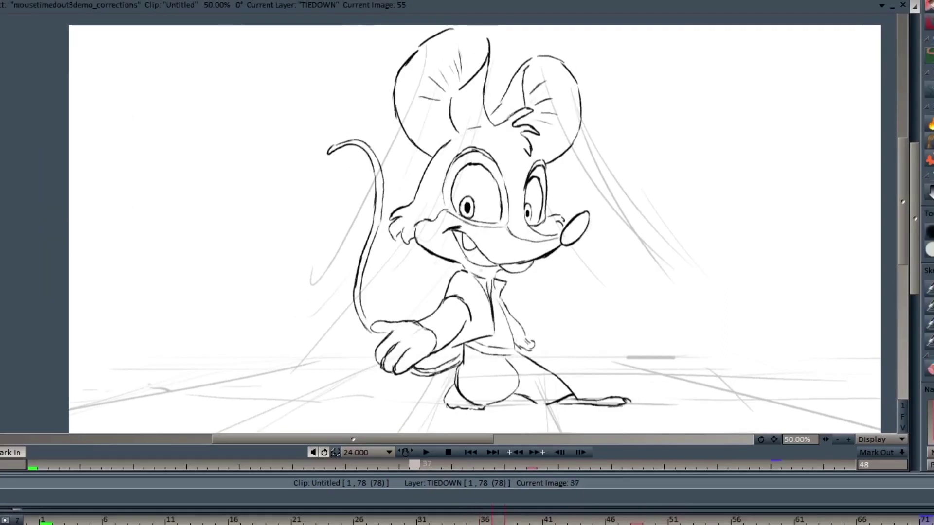
# Step: Flip back and forth through the drawings around frames 37 and 39 to judge the spacing of the settling pose
pyautogui.moveTo(435, 465)
pyautogui.mouseDown()
pyautogui.moveTo(403, 465)
pyautogui.moveTo(456, 465)
pyautogui.moveTo(424, 465)
pyautogui.mouseUp()
pyautogui.press('Right')
pyautogui.press('Right')
pyautogui.press('Left')
pyautogui.press('Right')
pyautogui.press('Right')
pyautogui.press('Right')
pyautogui.press('Right')
pyautogui.press('Left')
pyautogui.press('Left')
pyautogui.press('Left')
pyautogui.press('Left')
pyautogui.press('Right')
pyautogui.press('Right')
pyautogui.press('Right')
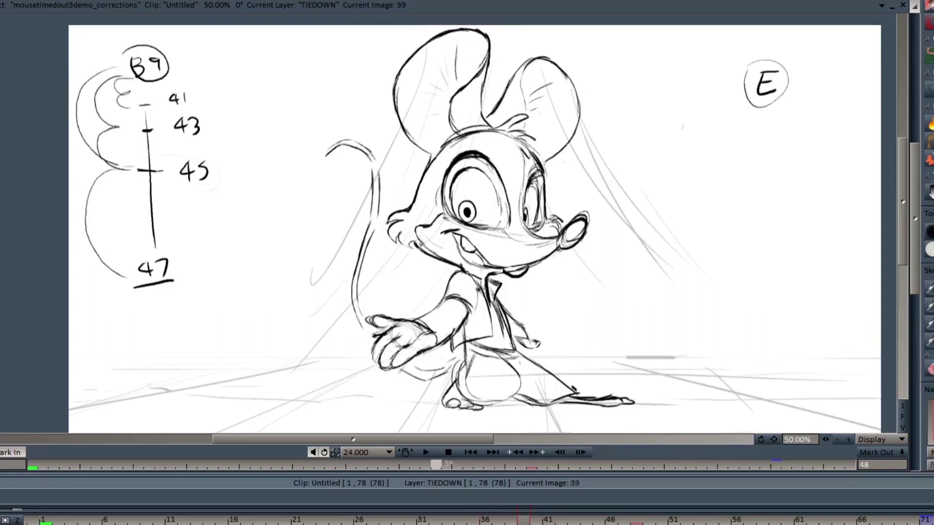
# Step: Compare the frame 37 in-between with the frame 39 key, and go back to the timing chart on frame 32
pyautogui.moveTo(436, 466); pyautogui.dragTo(414, 465)
pyautogui.press('Right')
pyautogui.press('Left')
pyautogui.press('Left')
pyautogui.click(528, 522)
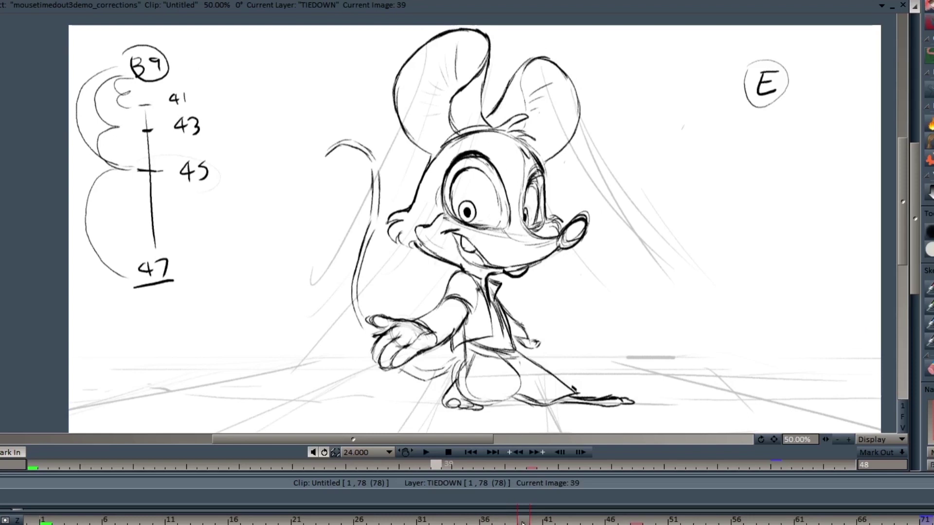
pyautogui.moveTo(524, 523); pyautogui.dragTo(506, 523)
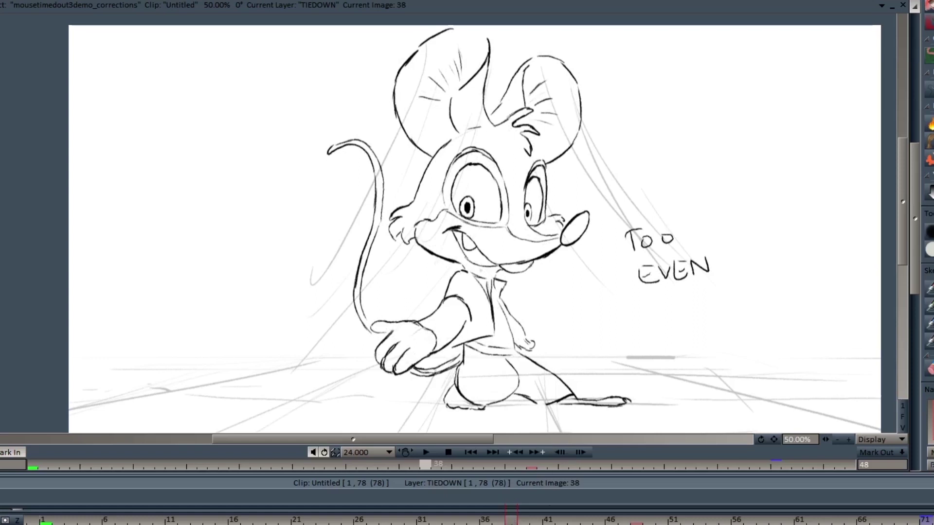
pyautogui.moveTo(513, 523)
pyautogui.mouseDown()
pyautogui.moveTo(484, 523)
pyautogui.moveTo(536, 523)
pyautogui.moveTo(434, 523)
pyautogui.mouseUp()
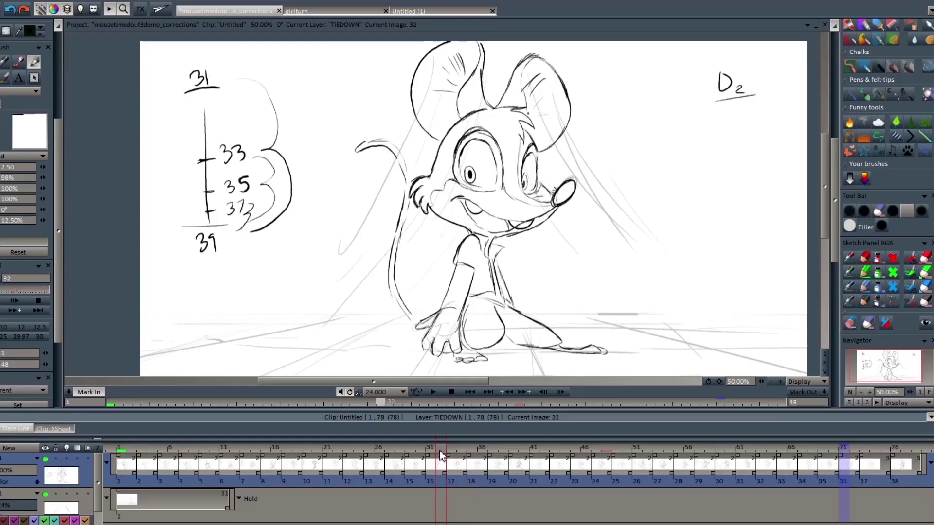
# Step: Compare the drawings on frames 35 to 37 to examine the in-between's spacing towards frame 39
pyautogui.moveTo(441, 455)
pyautogui.mouseDown()
pyautogui.moveTo(518, 459)
pyautogui.moveTo(465, 473)
pyautogui.moveTo(468, 458)
pyautogui.moveTo(517, 459)
pyautogui.moveTo(483, 461)
pyautogui.mouseUp()
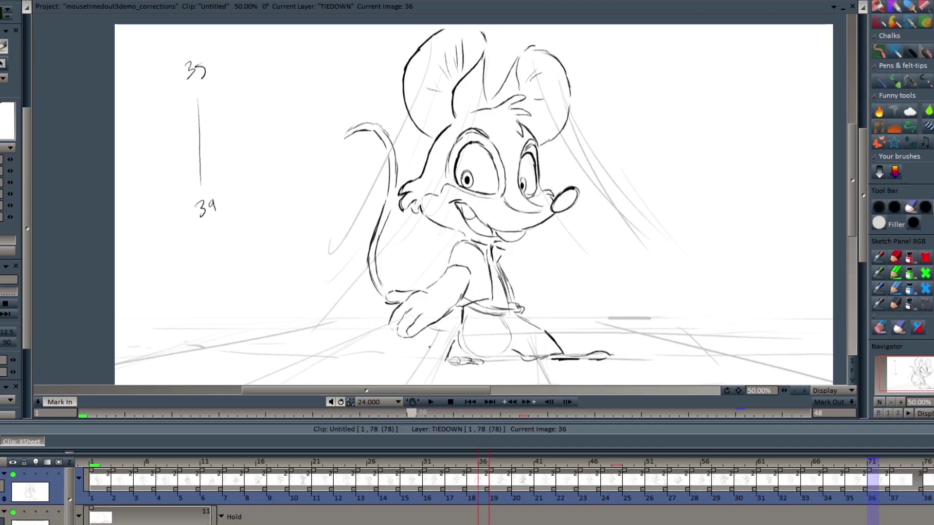
pyautogui.moveTo(605, 476)
pyautogui.mouseDown()
pyautogui.moveTo(550, 455)
pyautogui.moveTo(820, 412)
pyautogui.moveTo(460, 476)
pyautogui.moveTo(489, 476)
pyautogui.moveTo(442, 469)
pyautogui.moveTo(475, 474)
pyautogui.mouseUp()
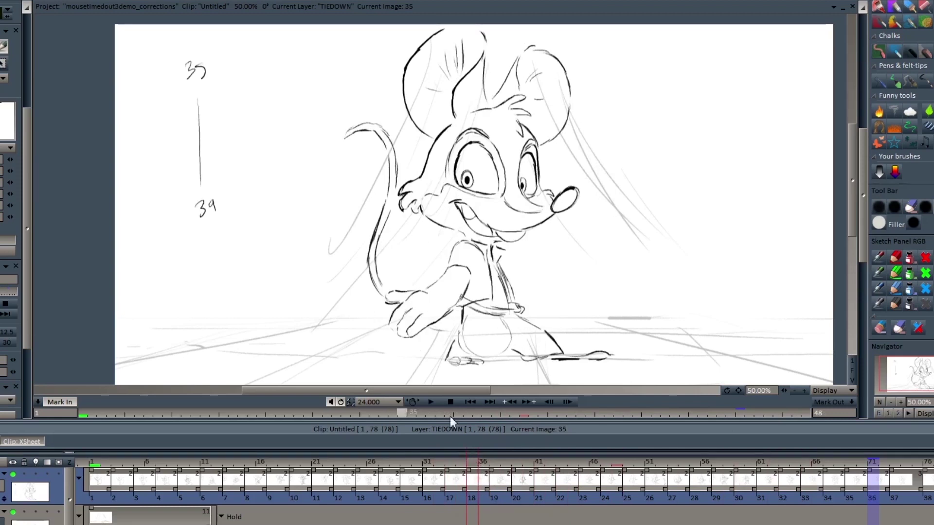
pyautogui.moveTo(477, 461); pyautogui.dragTo(484, 463)
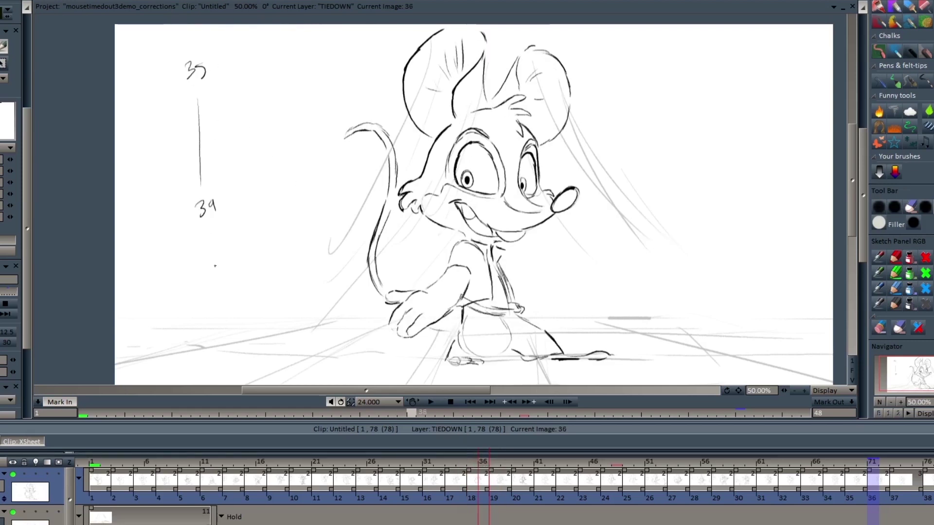
pyautogui.click(499, 461)
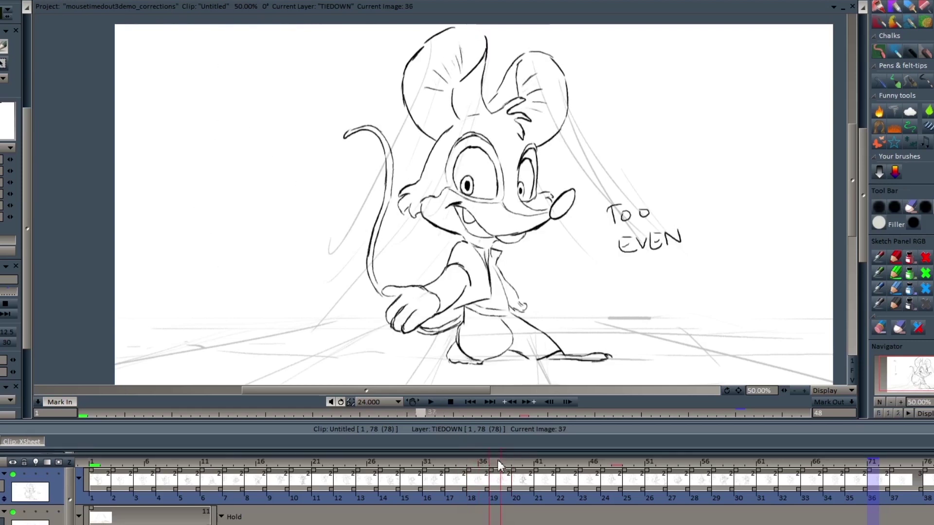
pyautogui.click(484, 467)
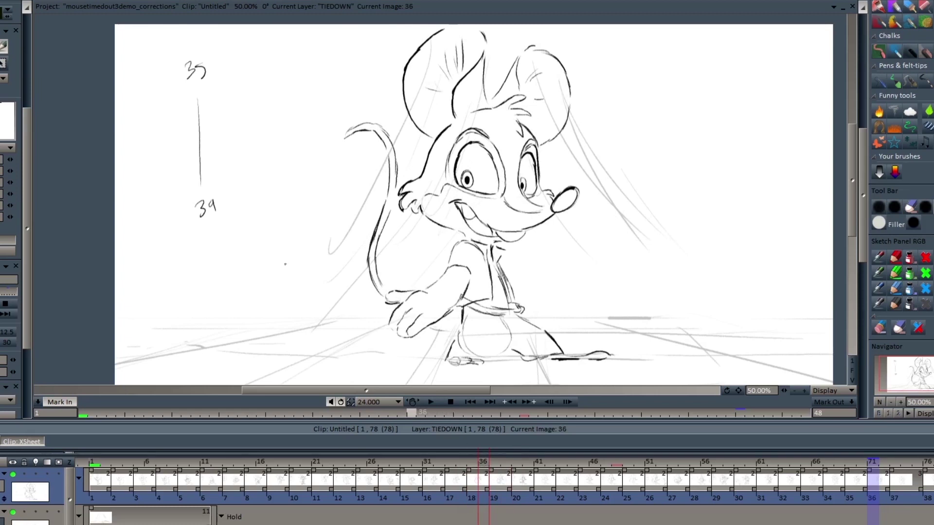
pyautogui.moveTo(481, 470)
pyautogui.mouseDown()
pyautogui.moveTo(517, 470)
pyautogui.moveTo(486, 470)
pyautogui.mouseUp()
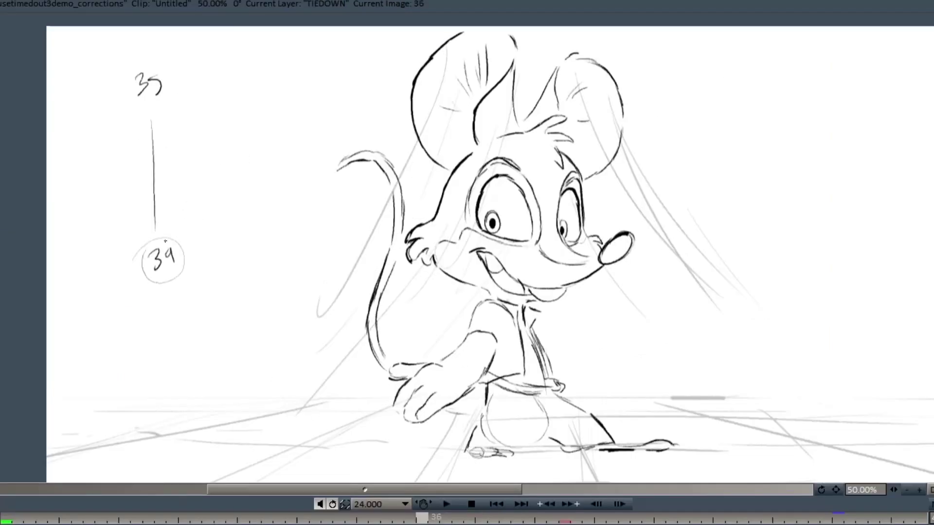
# Step: Draw three evenly sized spacing arcs beside the timing chart running from 35 to 39
pyautogui.press('Right')
pyautogui.press('Left')
pyautogui.press('Left')
pyautogui.moveTo(171, 103)
pyautogui.mouseDown()
pyautogui.moveTo(214, 203)
pyautogui.moveTo(185, 255)
pyautogui.mouseUp()
pyautogui.hotkey('ctrl', 'z')
pyautogui.moveTo(170, 100); pyautogui.dragTo(184, 245)
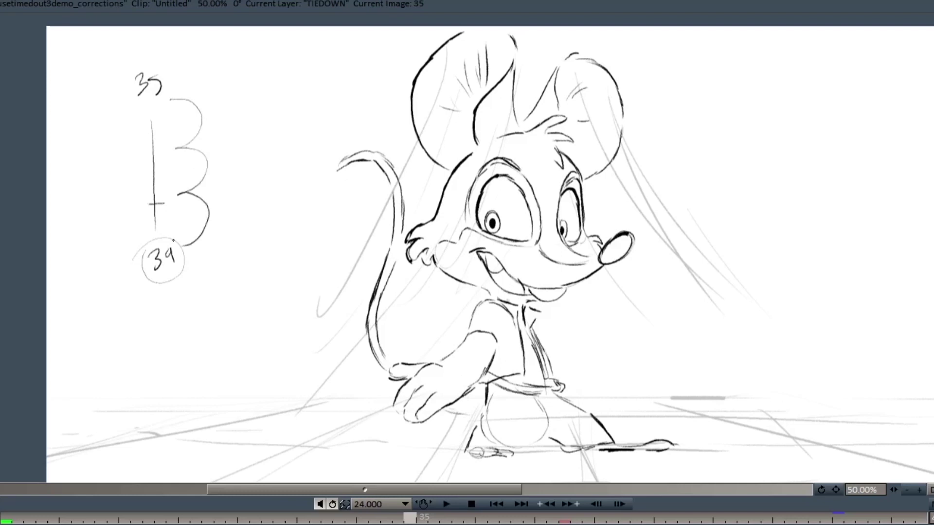
# Step: Flip between the drawings on frames 35, 37 and 39 to examine how even the spacing is
pyautogui.press('Left')
pyautogui.press('Right')
pyautogui.press('Right')
pyautogui.press('Right')
pyautogui.press('Right')
pyautogui.press('Left')
pyautogui.press('Left')
pyautogui.press('Left')
pyautogui.press('Right')
pyautogui.press('Right')
pyautogui.press('Right')
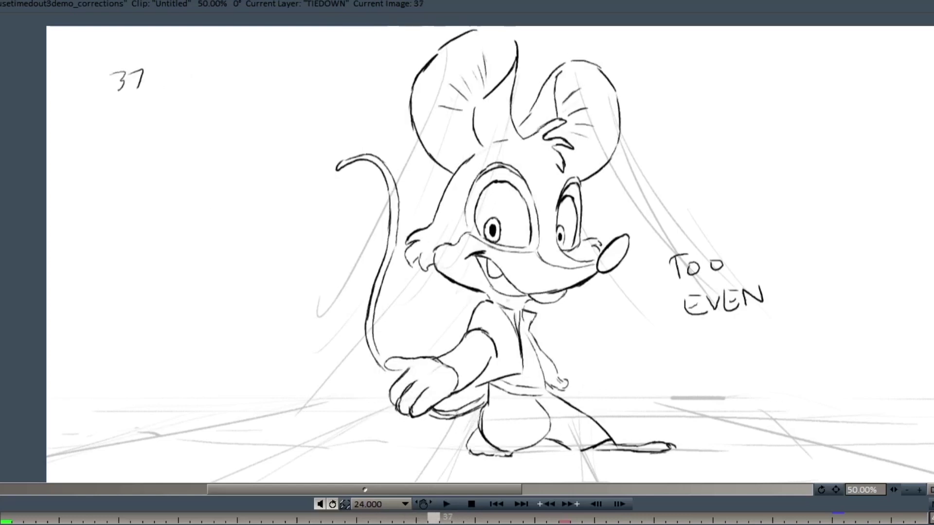
pyautogui.moveTo(149, 96); pyautogui.dragTo(141, 104)
pyautogui.moveTo(156, 79); pyautogui.dragTo(161, 102)
pyautogui.press('Left')
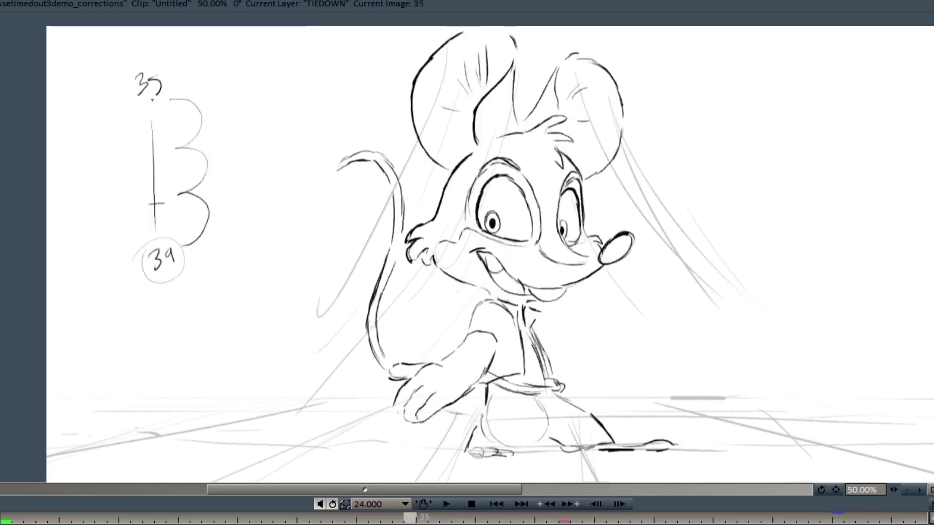
pyautogui.press('Right')
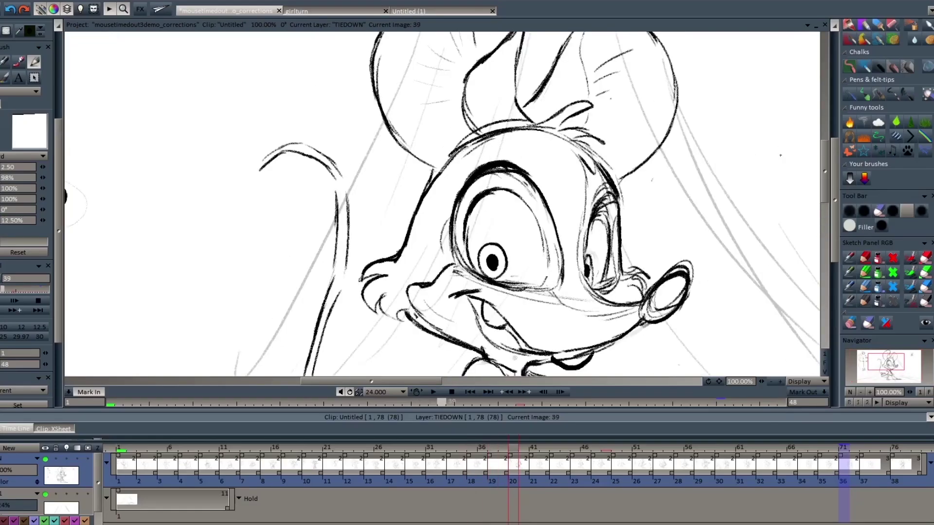
# Step: Draw the back of the head, cheek fur and jaw line of the frame 37 in-between, placed close to the frame 39 key
pyautogui.press('Left')
pyautogui.moveTo(825, 199); pyautogui.dragTo(824, 191)
pyautogui.press('Left')
pyautogui.press('Right')
pyautogui.press('Left')
pyautogui.press('Right')
pyautogui.moveTo(462, 191)
pyautogui.mouseDown()
pyautogui.moveTo(402, 294)
pyautogui.moveTo(364, 322)
pyautogui.moveTo(366, 271)
pyautogui.moveTo(378, 288)
pyautogui.moveTo(385, 274)
pyautogui.moveTo(486, 332)
pyautogui.mouseUp()
# Step: Draw the nose and the underside of the muzzle on frame 37, checking them against frame 39
pyautogui.scroll(-3, 378, 253)
pyautogui.press('Left')
pyautogui.press('Right')
pyautogui.press('Left')
pyautogui.press('Right')
pyautogui.press('Left')
pyautogui.press('Right')
pyautogui.moveTo(689, 246)
pyautogui.mouseDown()
pyautogui.moveTo(670, 251)
pyautogui.moveTo(650, 270)
pyautogui.moveTo(647, 292)
pyautogui.moveTo(689, 250)
pyautogui.moveTo(608, 316)
pyautogui.mouseUp()
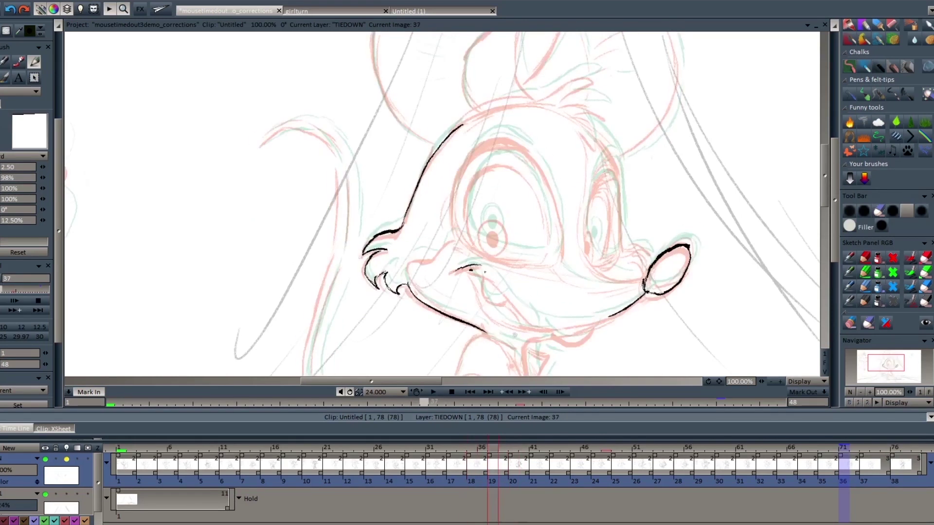
# Step: Draw the upper mouth line on frame 37 from the corner of the smile to the muzzle
pyautogui.moveTo(534, 322); pyautogui.dragTo(608, 317)
pyautogui.press('Right')
pyautogui.press('Left')
pyautogui.press('Right')
pyautogui.press('Left')
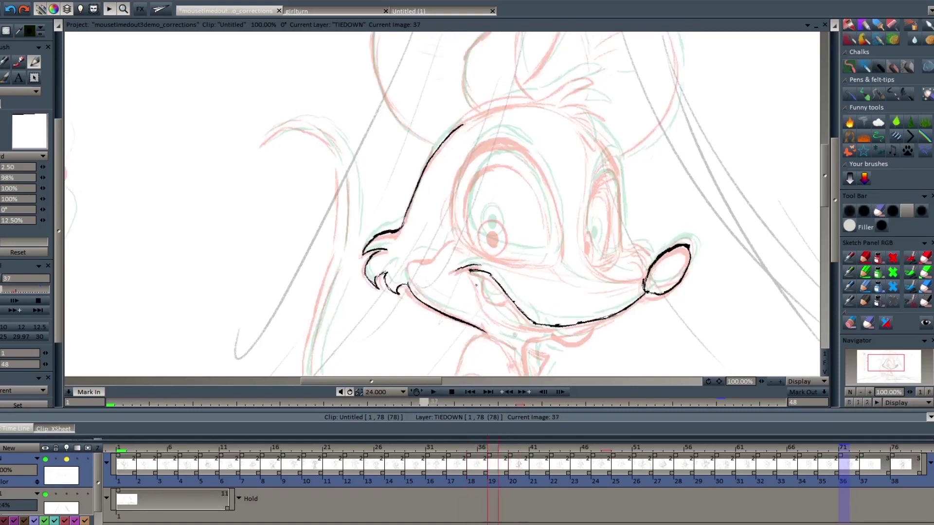
# Step: Draw the open mouth, tongue and lower lip on frame 37, and begin the shoulder and arm line
pyautogui.moveTo(526, 329); pyautogui.dragTo(555, 329)
pyautogui.press('Left')
pyautogui.press('Right')
pyautogui.moveTo(483, 274)
pyautogui.mouseDown()
pyautogui.moveTo(507, 295)
pyautogui.moveTo(473, 166)
pyautogui.moveTo(473, 231)
pyautogui.mouseUp()
pyautogui.press('Left')
pyautogui.press('Right')
pyautogui.press('Left')
pyautogui.press('Right')
pyautogui.press('Left')
pyautogui.press('Right')
# Step: Set the playback range to frames 25 through 53 and play it back
pyautogui.press('Left')
pyautogui.press('Left')
pyautogui.click(70, 392)
pyautogui.click(780, 382)
pyautogui.click(771, 381)
pyautogui.click(824, 392)
pyautogui.press('Return')
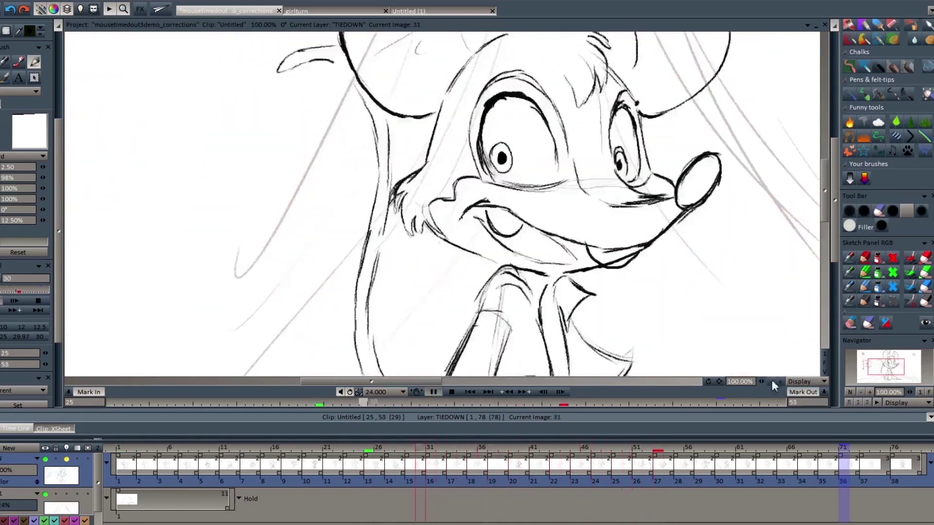
pyautogui.click(771, 381)
pyautogui.press('Return')
# Step: Draw the mouse's eyes, ears and hair tuft on frame 37, previewing the motion partway through
pyautogui.press('+')
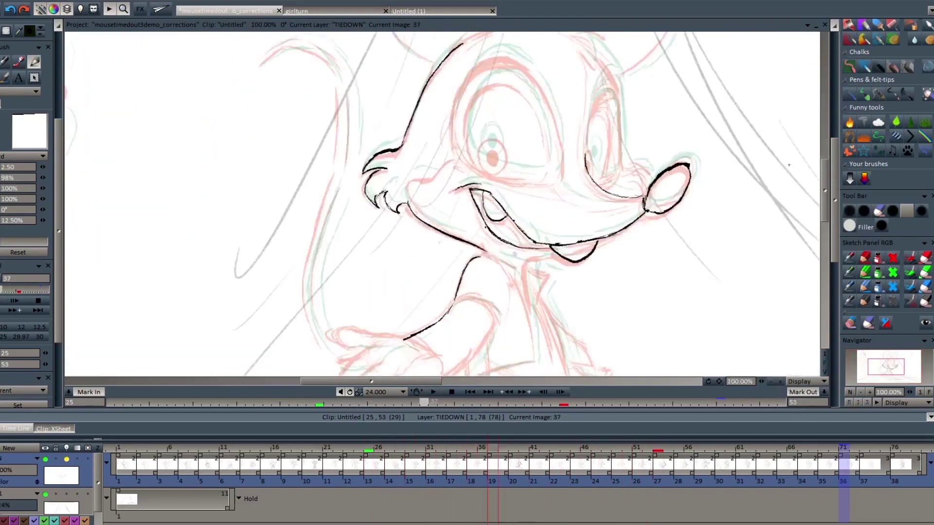
pyautogui.moveTo(490, 61); pyautogui.dragTo(490, 232)
pyautogui.moveTo(491, 232); pyautogui.dragTo(507, 232)
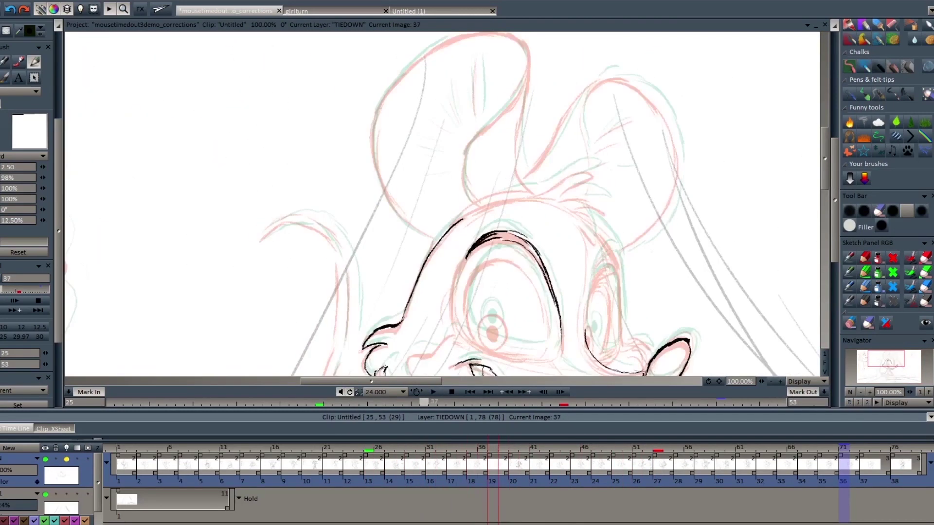
pyautogui.press('space')
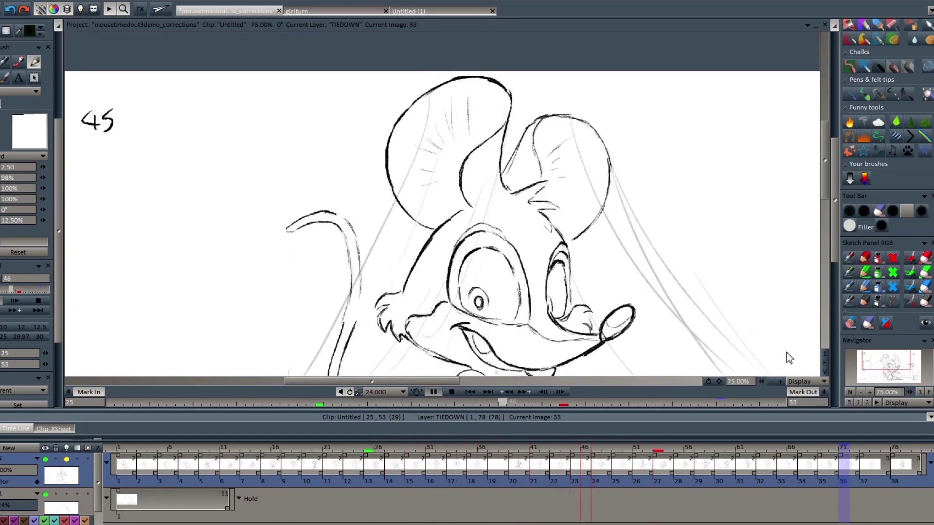
pyautogui.click(773, 381)
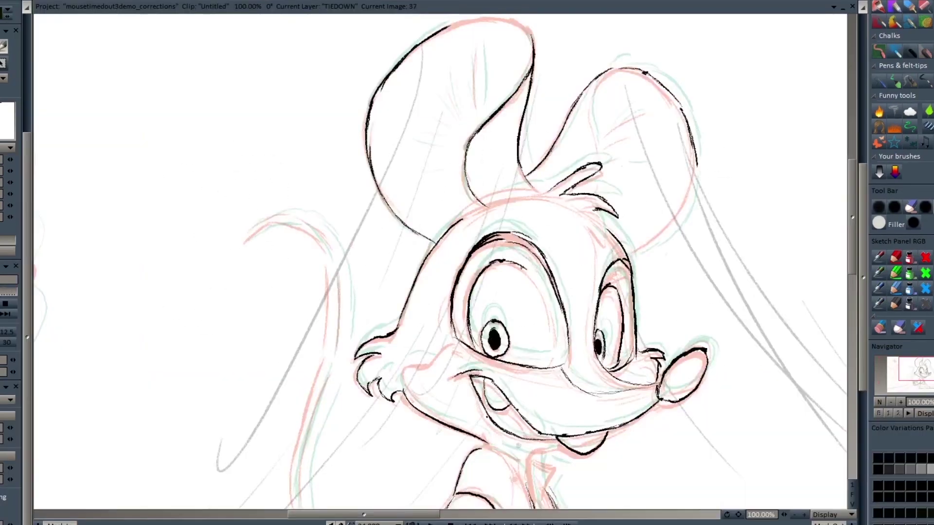
pyautogui.press('Right')
pyautogui.press('Left')
pyautogui.moveTo(603, 293)
pyautogui.mouseDown()
pyautogui.moveTo(616, 291)
pyautogui.moveTo(617, 365)
pyautogui.mouseUp()
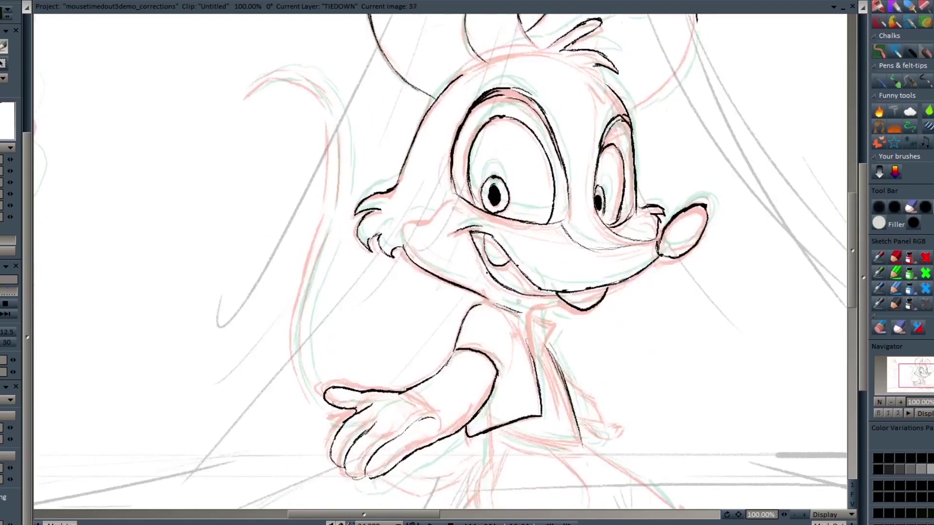
# Step: Draw the far arm and hand, the shirt collar and hem, and the start of the thigh on frame 37
pyautogui.moveTo(567, 378); pyautogui.dragTo(598, 442)
pyautogui.moveTo(593, 413); pyautogui.dragTo(607, 429)
pyautogui.press('Right')
pyautogui.press('Left')
pyautogui.moveTo(495, 428); pyautogui.dragTo(527, 440)
pyautogui.press('Left')
pyautogui.press('Right')
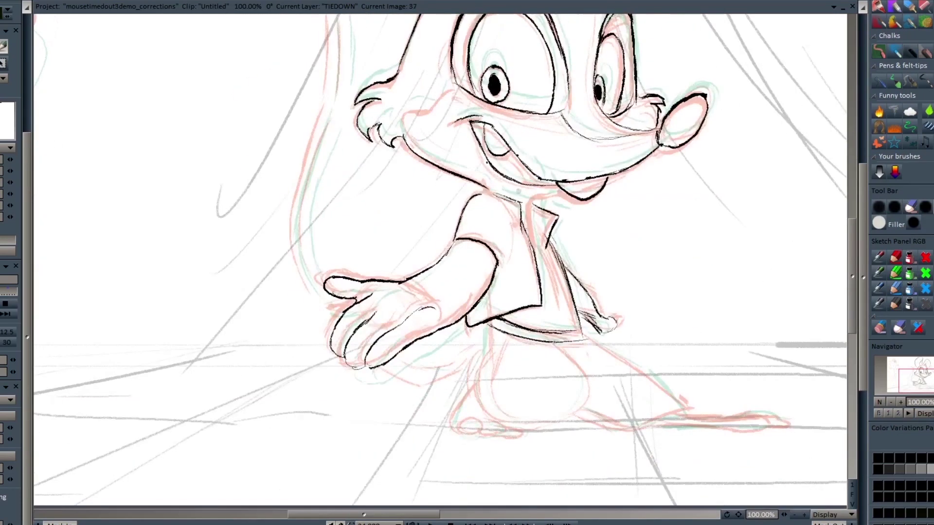
pyautogui.moveTo(560, 347)
pyautogui.mouseDown()
pyautogui.moveTo(587, 389)
pyautogui.moveTo(581, 405)
pyautogui.mouseUp()
pyautogui.press('Left')
pyautogui.press('Right')
# Step: Draw the mouse's tail on frame 37 from the hand up through its curved tip
pyautogui.moveTo(332, 181)
pyautogui.mouseDown()
pyautogui.moveTo(293, 413)
pyautogui.moveTo(328, 469)
pyautogui.mouseUp()
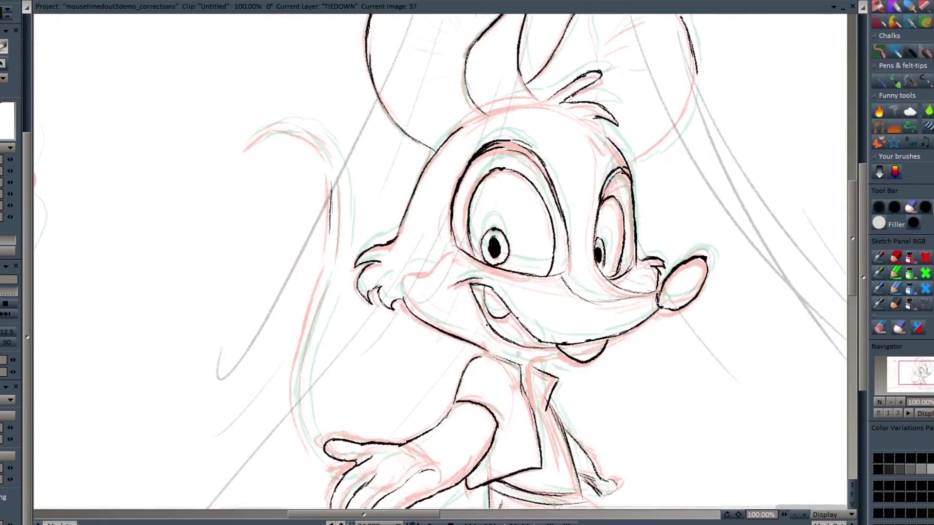
pyautogui.moveTo(316, 321)
pyautogui.mouseDown()
pyautogui.moveTo(303, 408)
pyautogui.moveTo(322, 445)
pyautogui.mouseUp()
pyautogui.press('Left')
pyautogui.press('Right')
pyautogui.moveTo(340, 186); pyautogui.dragTo(334, 274)
pyautogui.moveTo(305, 127); pyautogui.dragTo(341, 182)
pyautogui.moveTo(312, 143); pyautogui.dragTo(326, 176)
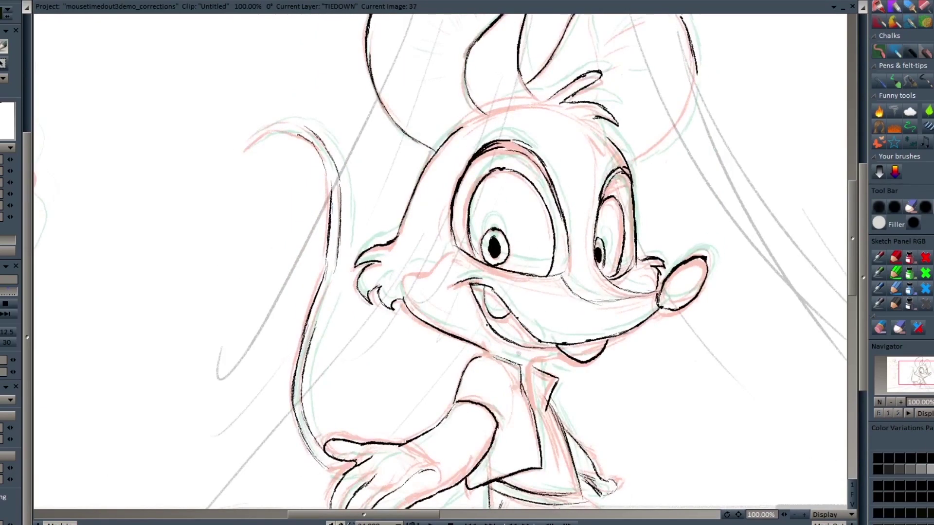
pyautogui.moveTo(274, 123); pyautogui.dragTo(304, 123)
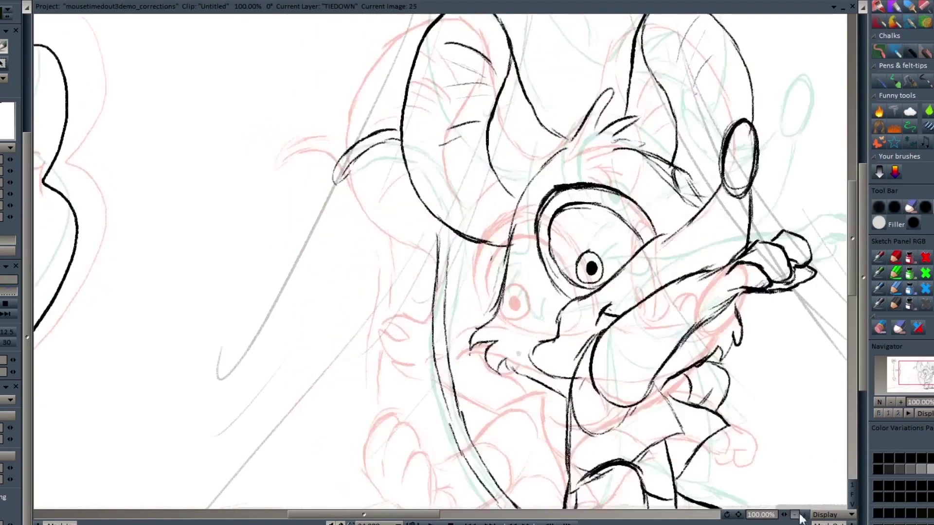
# Step: Play back the marked range to examine the reworked frame 37 in motion
pyautogui.click(795, 515)
pyautogui.click(795, 514)
pyautogui.press('Return')
pyautogui.click(804, 515)
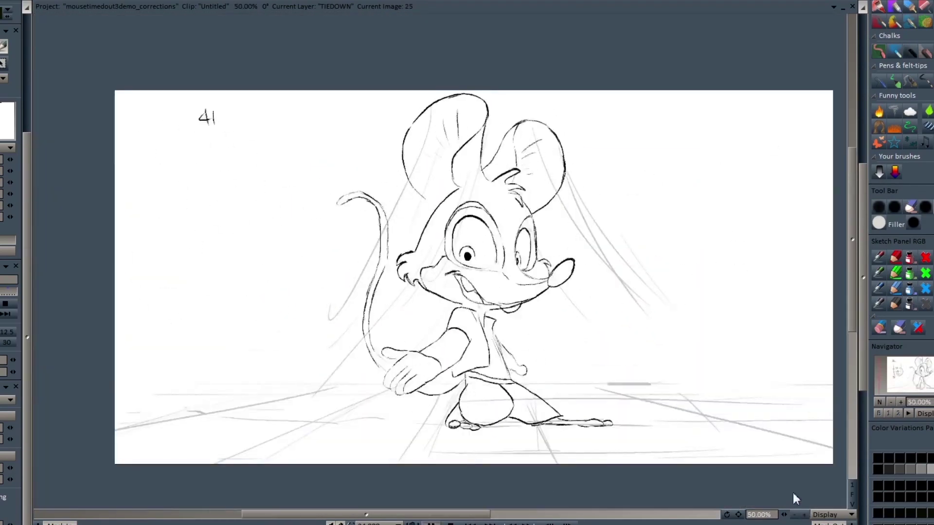
pyautogui.press('Return')
# Step: Draw the outstretched leg and foot on frame 37, and play back the full figure
pyautogui.click(804, 514)
pyautogui.moveTo(852, 239); pyautogui.dragTo(852, 270)
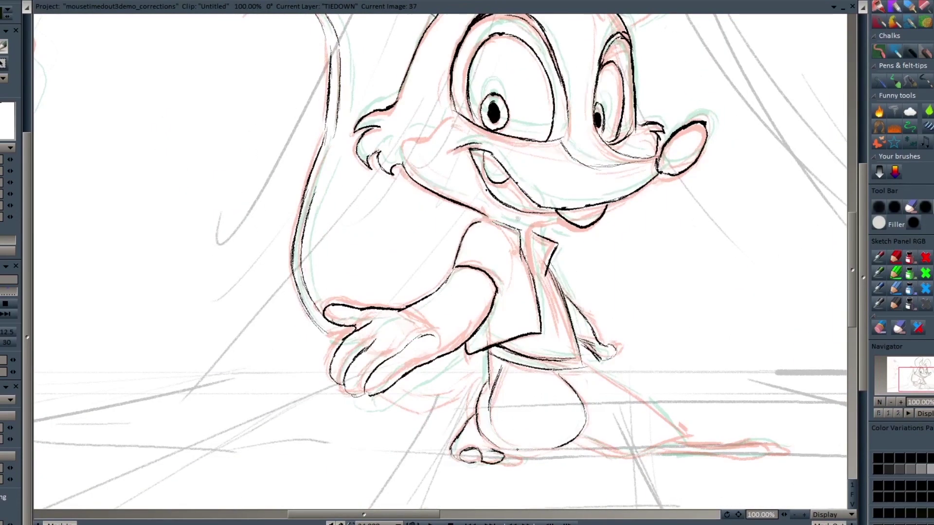
pyautogui.moveTo(587, 369)
pyautogui.mouseDown()
pyautogui.moveTo(674, 435)
pyautogui.moveTo(764, 445)
pyautogui.moveTo(652, 456)
pyautogui.mouseUp()
pyautogui.press('-')
pyautogui.press('-')
pyautogui.press('Return')
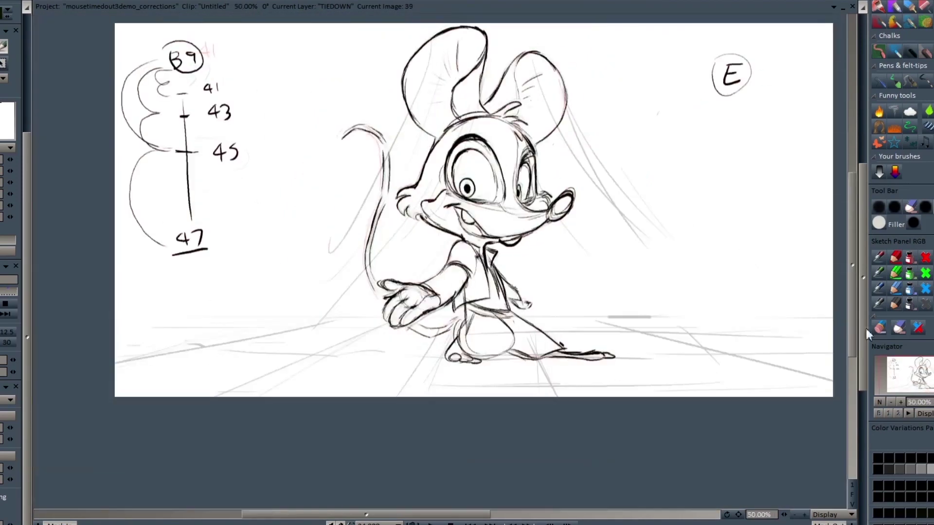
# Step: Play back the range and step back to frames 27 and 29 to examine the start of the rise
pyautogui.press('+')
pyautogui.press('Left')
pyautogui.press('Left')
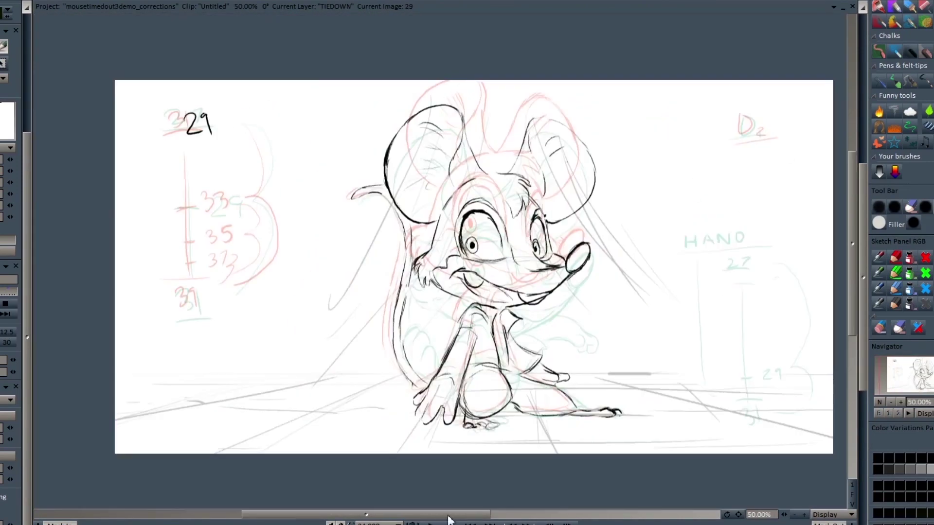
pyautogui.click(431, 524)
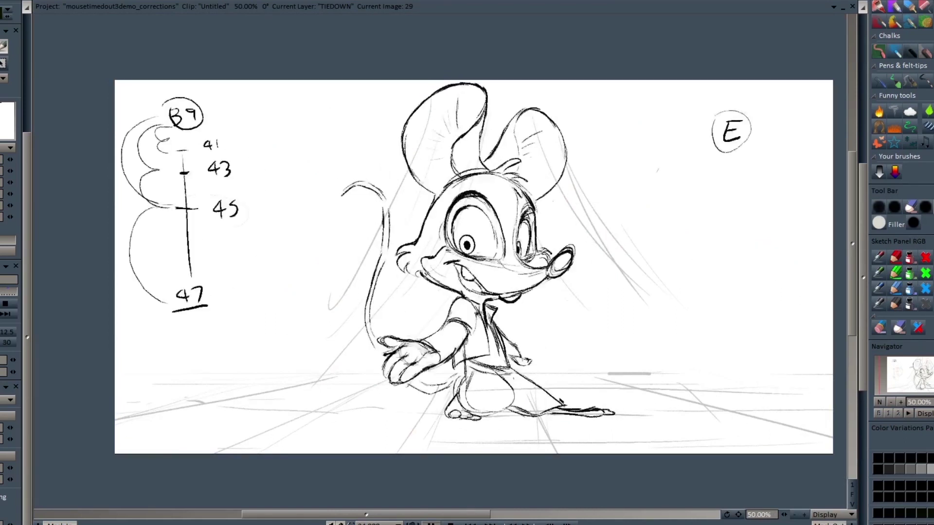
pyautogui.press('space')
pyautogui.press('Left')
pyautogui.press('Left')
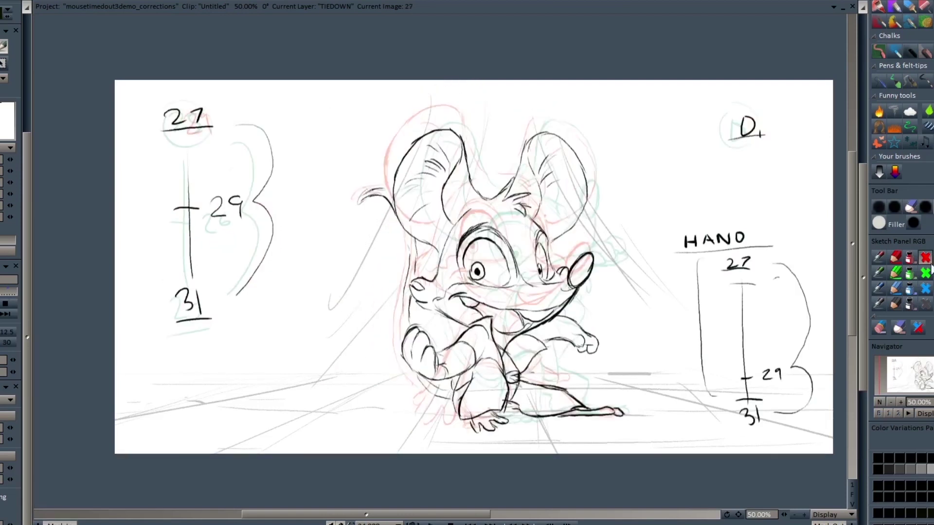
pyautogui.press('Right')
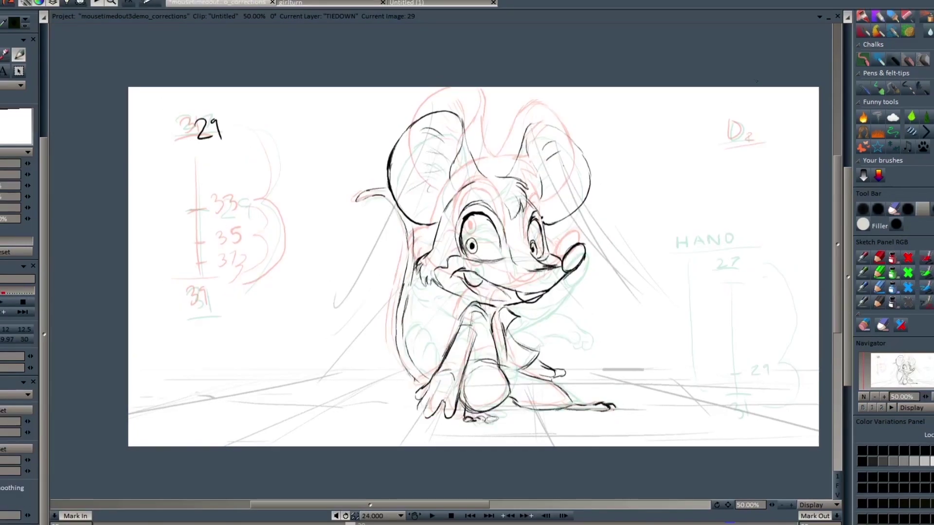
# Step: Flip between the drawings around frames 29 to 33 and replay the range to judge the ears' movement
pyautogui.press('Left')
pyautogui.press('Right')
pyautogui.press('Right')
pyautogui.press('Right')
pyautogui.press('Left')
pyautogui.press('Left')
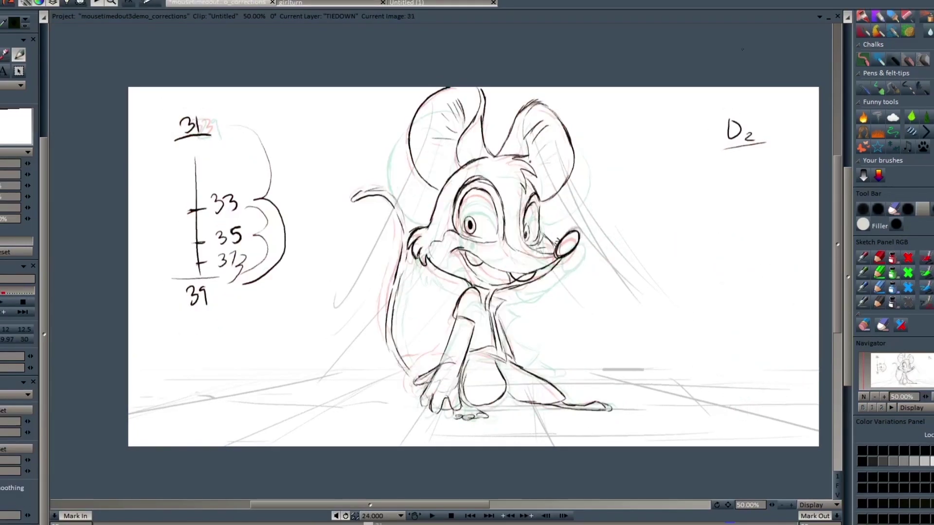
pyautogui.click(432, 515)
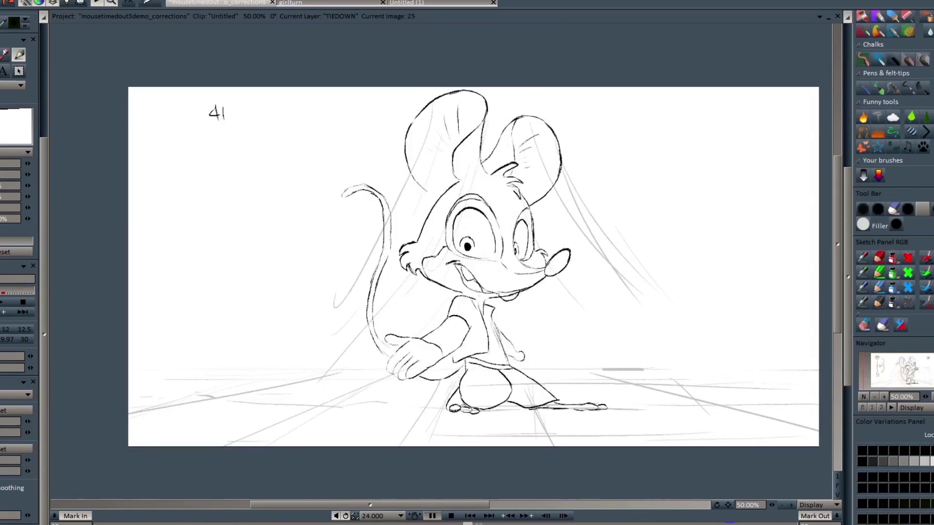
pyautogui.press('space')
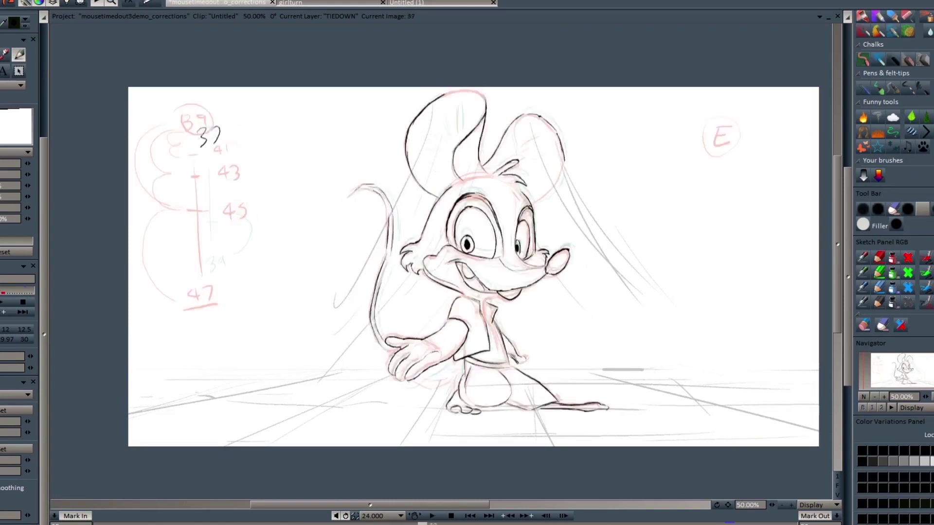
# Step: Erase both of the mouse's ears from the frame 31 drawing
pyautogui.press('Left')
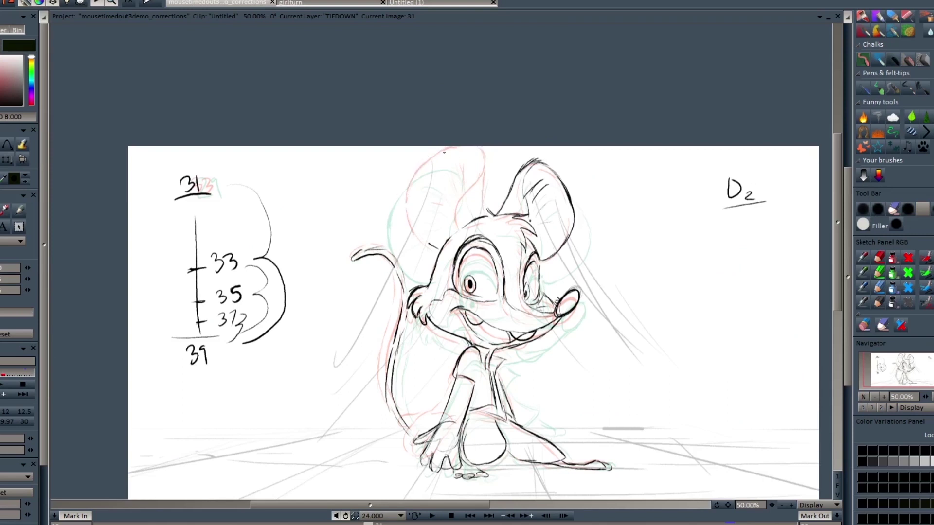
pyautogui.press('Right')
pyautogui.press('Left')
pyautogui.press('Left')
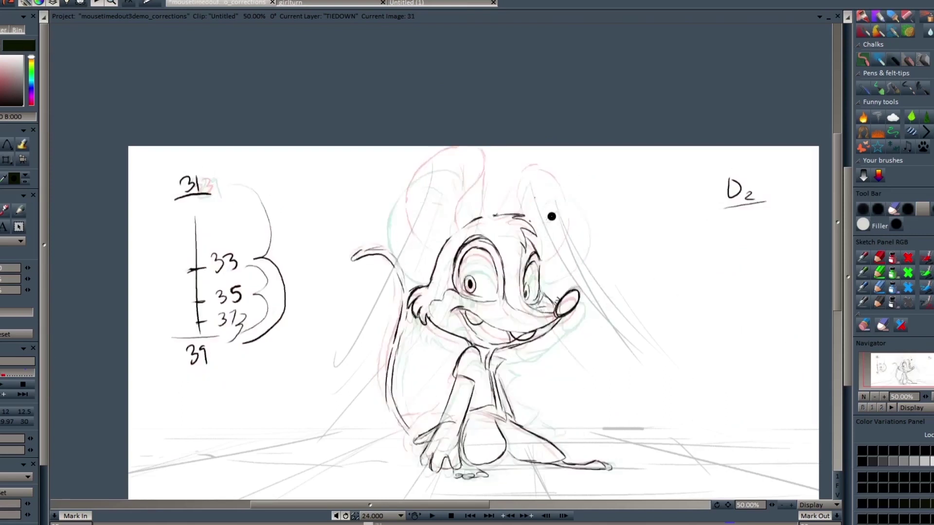
pyautogui.press('b')
# Step: Redraw both ears on frame 31 using the neighbouring drawings as a guide, and play back the result
pyautogui.press('Right')
pyautogui.press('Right')
pyautogui.press('Right')
pyautogui.press('Left')
pyautogui.press('Left')
pyautogui.press('Left')
pyautogui.press('Right')
pyautogui.press('Left')
pyautogui.press('Right')
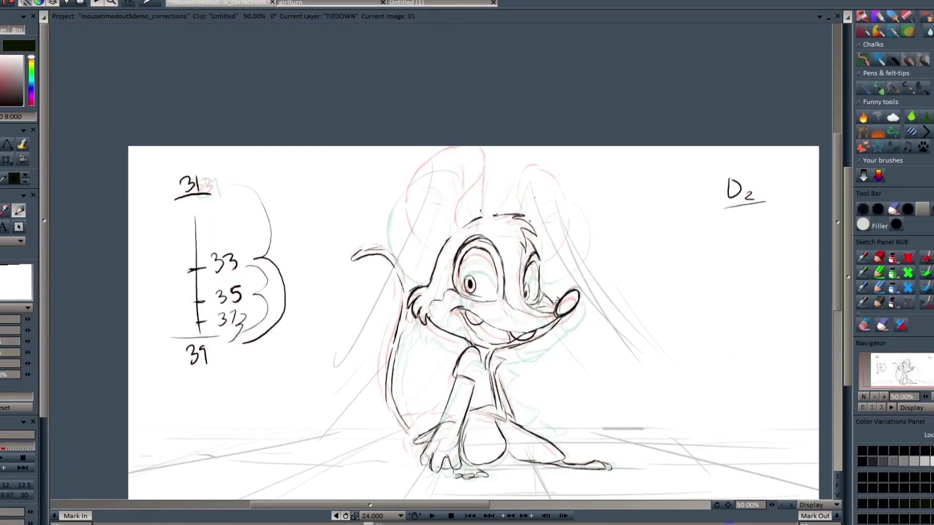
pyautogui.press('Left')
pyautogui.press('Right')
pyautogui.press('Left')
pyautogui.press('Right')
pyautogui.moveTo(482, 214); pyautogui.dragTo(442, 152)
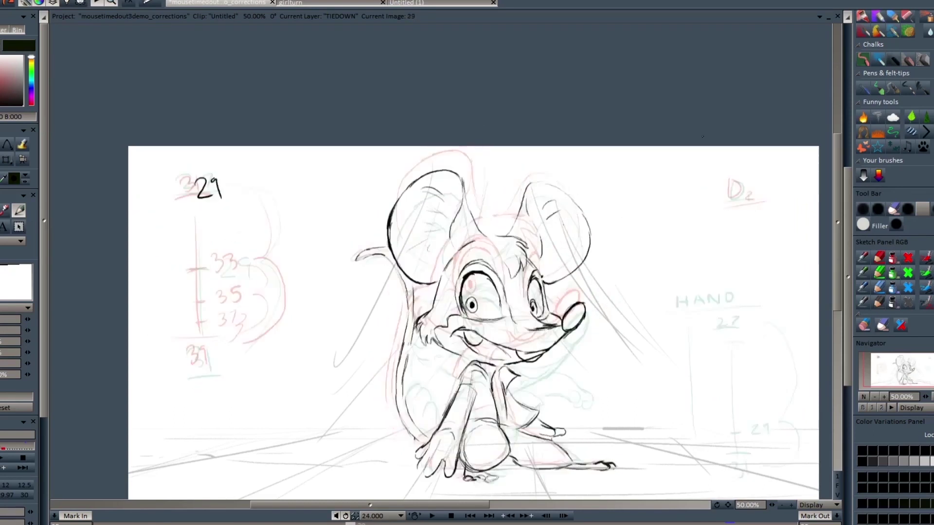
pyautogui.click(432, 516)
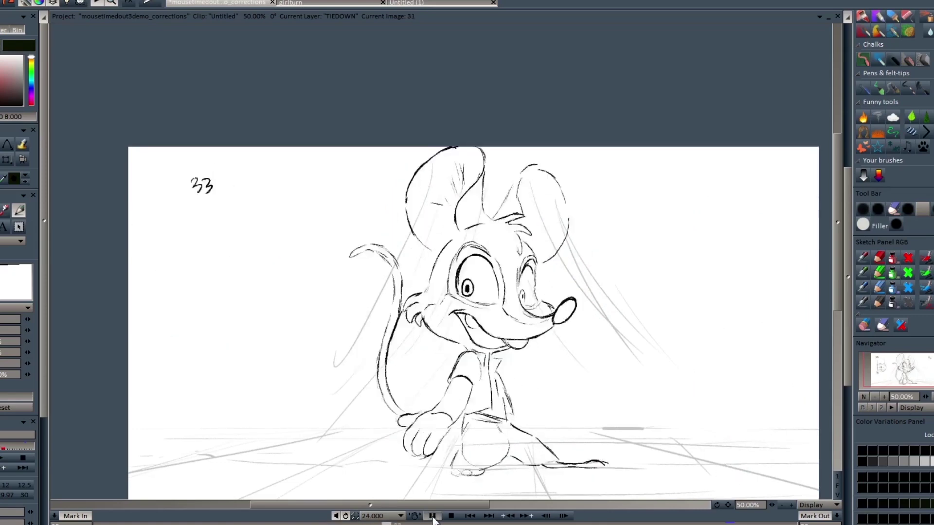
pyautogui.click(432, 516)
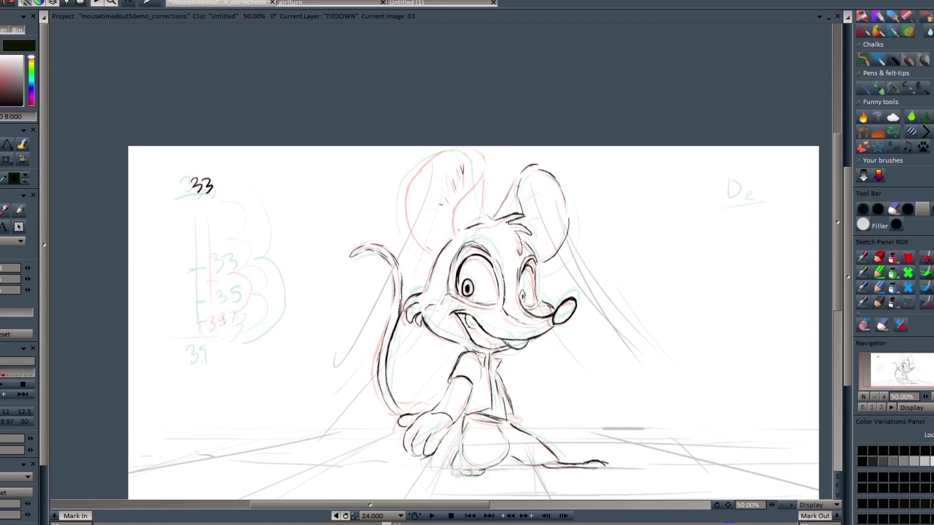
# Step: Rework both ear outlines on frame 33 to follow through from frame 31, and play back the motion
pyautogui.moveTo(558, 184); pyautogui.dragTo(545, 262)
pyautogui.press('Right')
pyautogui.press('Left')
pyautogui.moveTo(474, 152)
pyautogui.mouseDown()
pyautogui.moveTo(480, 191)
pyautogui.moveTo(447, 150)
pyautogui.moveTo(403, 199)
pyautogui.mouseUp()
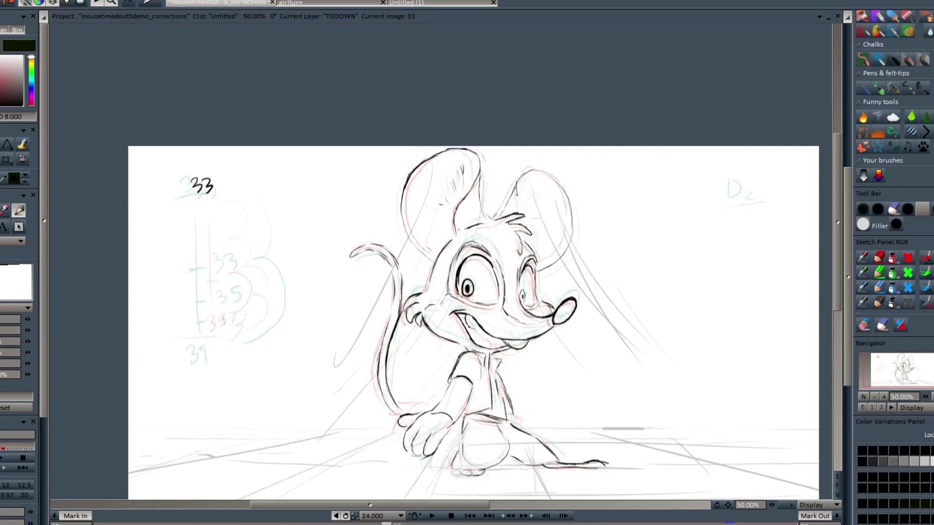
pyautogui.click(432, 516)
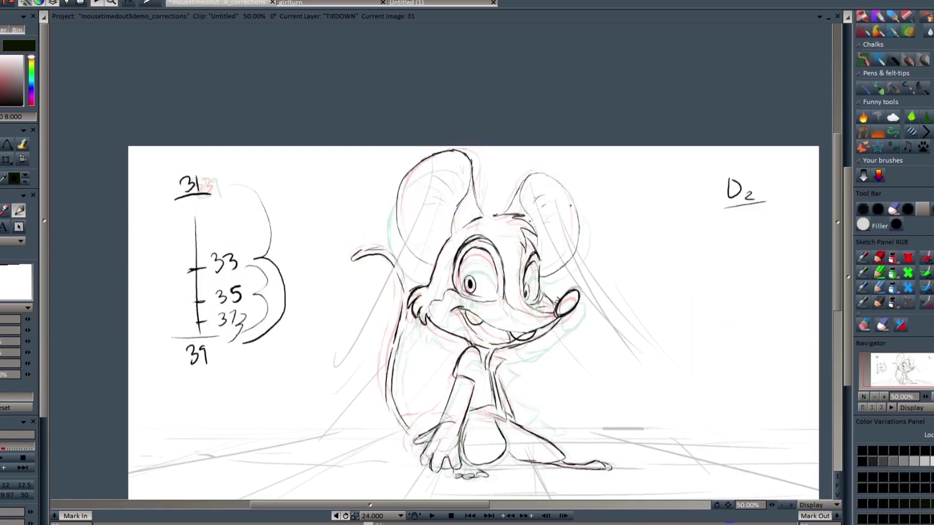
pyautogui.click(432, 516)
# Step: Refine the larger ear's outer edge and tip on the frame 35 to 37 in-betweens, and play back the motion
pyautogui.press('Right')
pyautogui.press('Right')
pyautogui.press('Left')
pyautogui.press('Left')
pyautogui.press('Right')
pyautogui.press('Right')
pyautogui.press('b')
pyautogui.moveTo(424, 163); pyautogui.dragTo(414, 229)
pyautogui.press('Right')
pyautogui.press('Left')
pyautogui.press('b')
pyautogui.moveTo(488, 164); pyautogui.dragTo(488, 178)
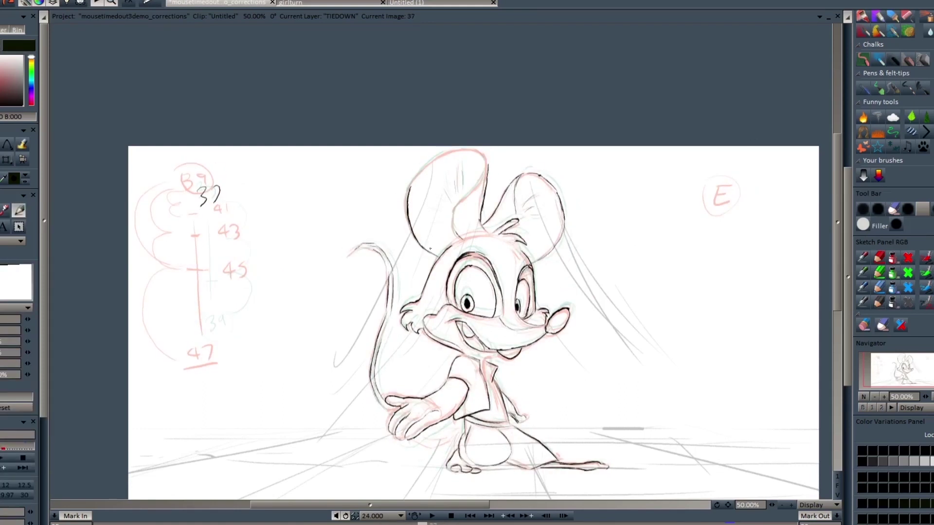
pyautogui.click(432, 517)
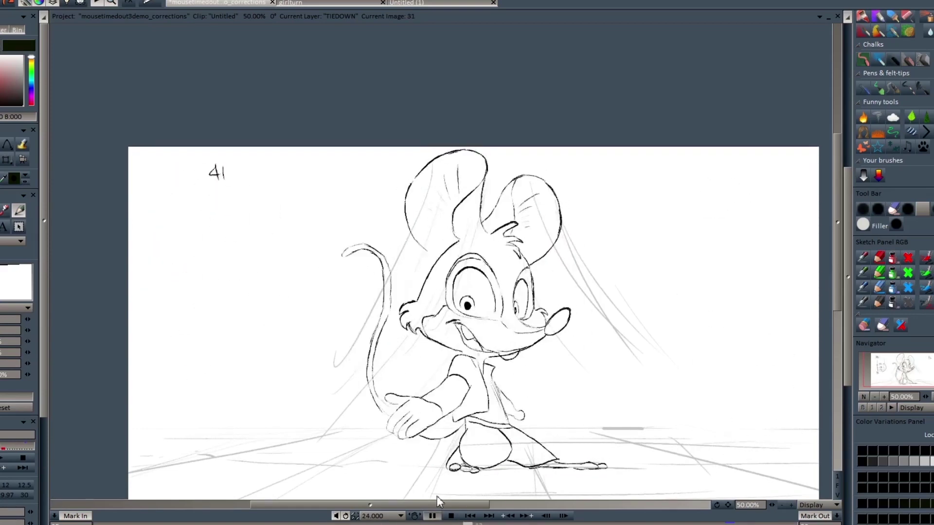
pyautogui.click(432, 516)
# Step: Flip between the drawings around frames 37 to 45 and replay the range to judge how the ears settle
pyautogui.press('b')
pyautogui.press('Right')
pyautogui.press('Right')
pyautogui.press('Left')
pyautogui.press('Left')
pyautogui.press('Left')
pyautogui.press('Left')
pyautogui.press('Right')
pyautogui.press('Right')
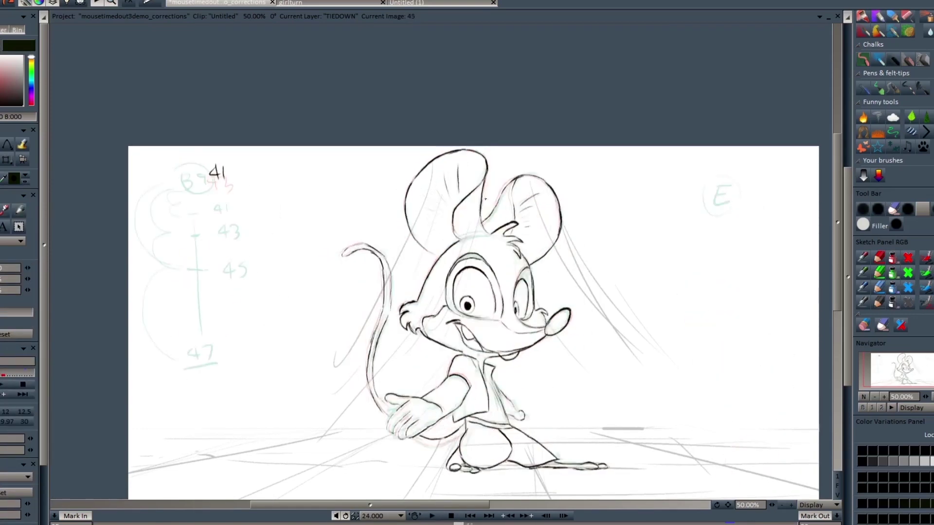
pyautogui.press('b')
pyautogui.press('Left')
pyautogui.press('Left')
pyautogui.click(432, 516)
pyautogui.click(432, 516)
pyautogui.press('b')
pyautogui.press('Right')
pyautogui.press('Right')
pyautogui.press('space')
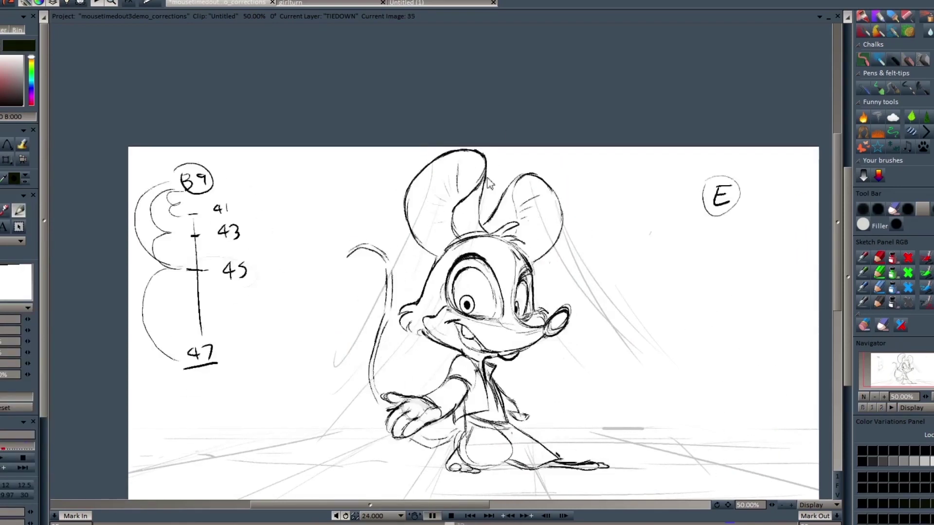
pyautogui.press('space')
pyautogui.press('Left')
pyautogui.press('Left')
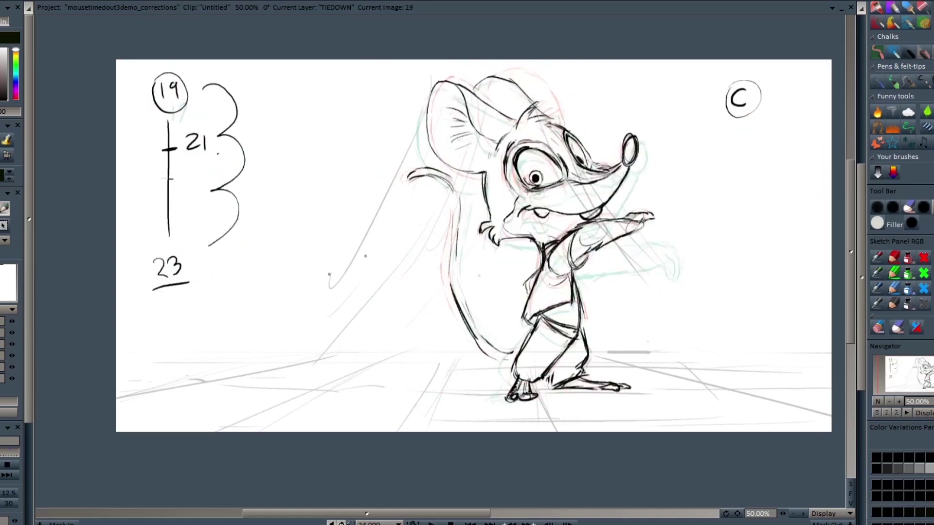
# Step: Insert a blank in-between drawing at frame 24 on the TIEDOWN layer, between drawings 23 and 25
pyautogui.press('Right')
pyautogui.press('Left')
pyautogui.press('Right')
pyautogui.press('Left')
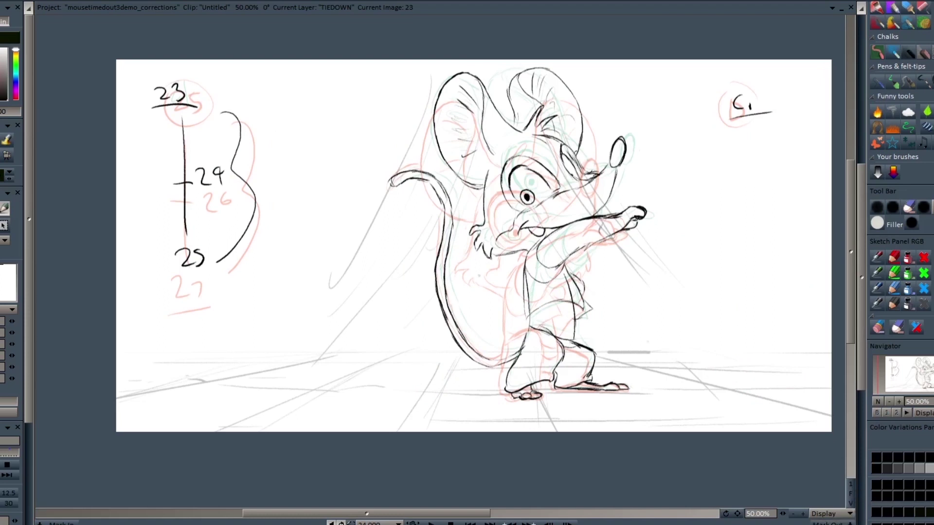
pyautogui.moveTo(876, 524)
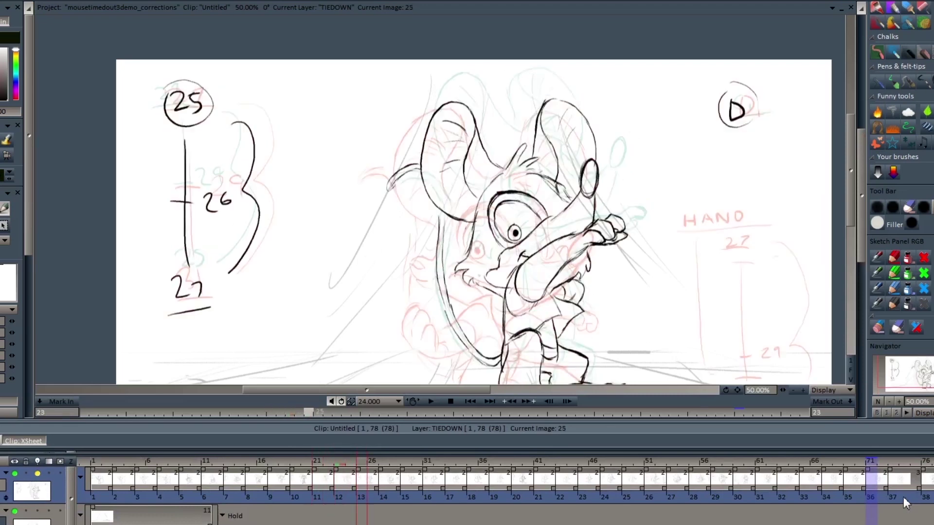
pyautogui.click(349, 468)
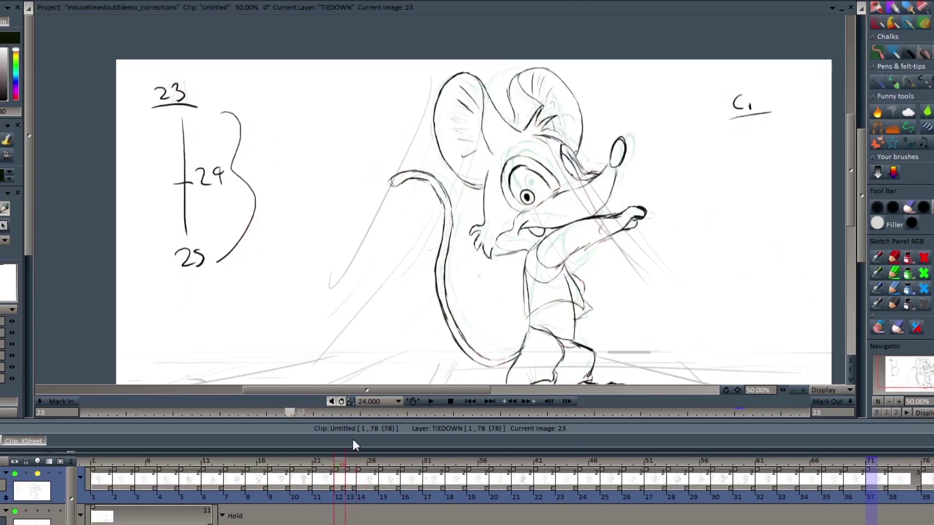
# Step: Draw the mouse's nose, snout mark and muzzle line on frame 24, flipping to frame 25 for reference
pyautogui.click(803, 390)
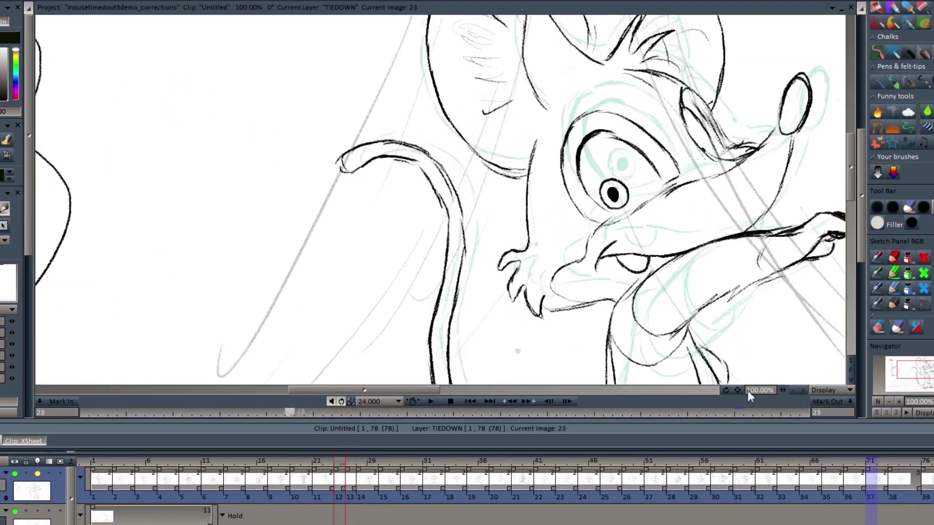
pyautogui.click(793, 391)
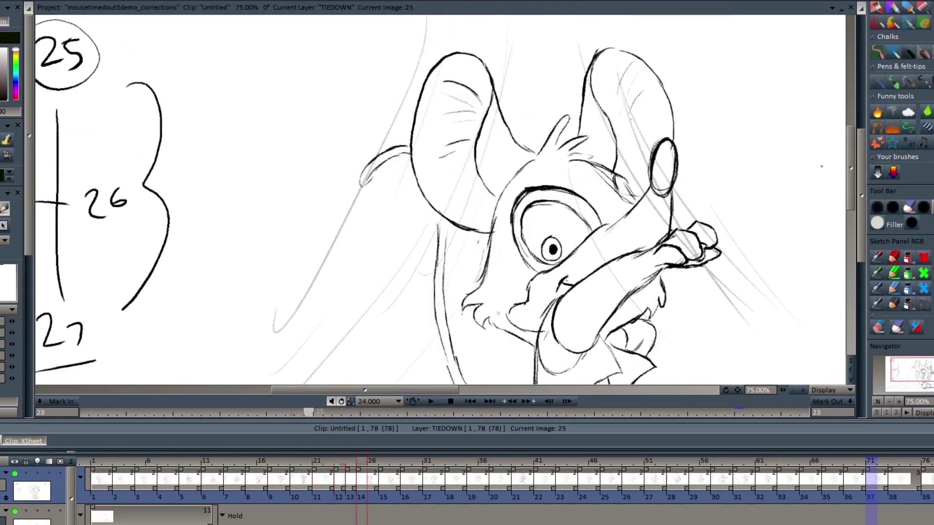
pyautogui.moveTo(850, 180); pyautogui.dragTo(850, 170)
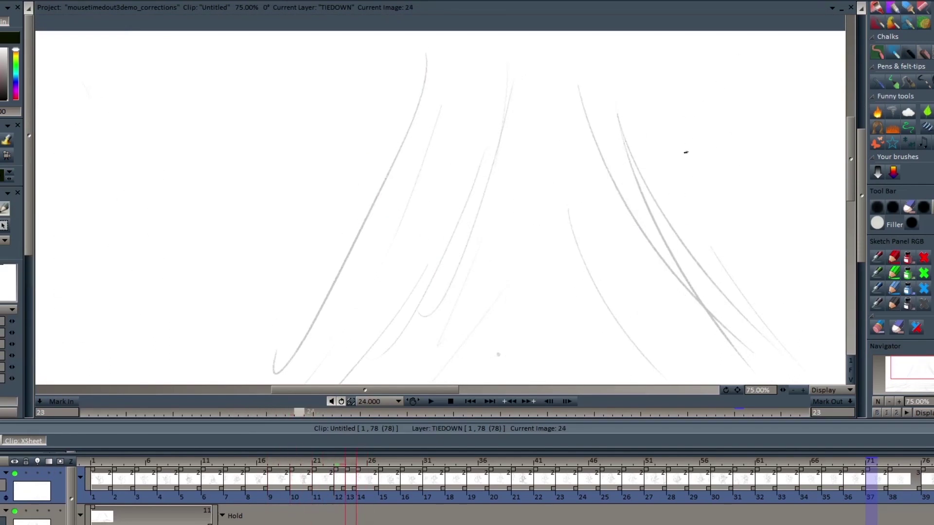
pyautogui.moveTo(684, 197); pyautogui.dragTo(692, 148)
pyautogui.moveTo(626, 241); pyautogui.dragTo(607, 249)
pyautogui.moveTo(548, 282); pyautogui.dragTo(515, 350)
pyautogui.press('Right')
pyautogui.press('Left')
pyautogui.scroll(-3, 640, 190)
# Step: Draw the raised arm with its hand and start the torso's side line on frame 24
pyautogui.moveTo(672, 273); pyautogui.dragTo(676, 272)
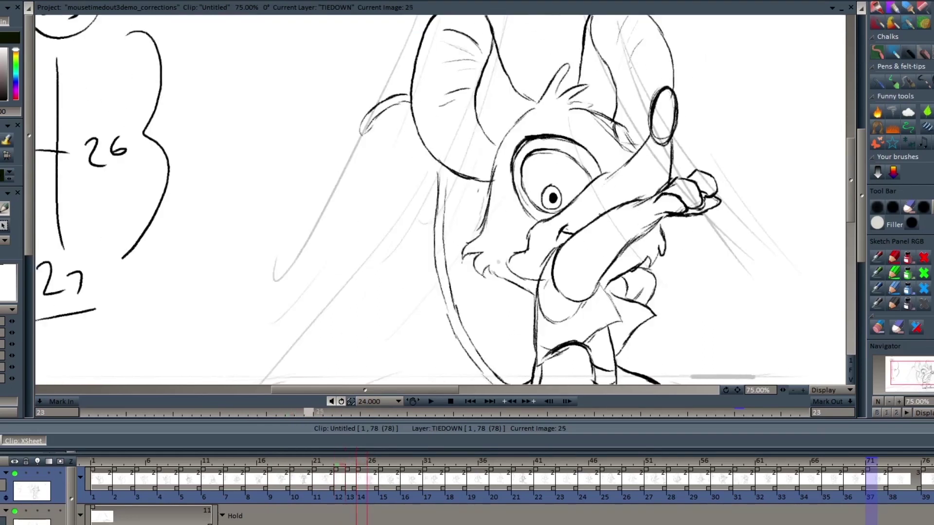
pyautogui.moveTo(677, 180); pyautogui.dragTo(572, 227)
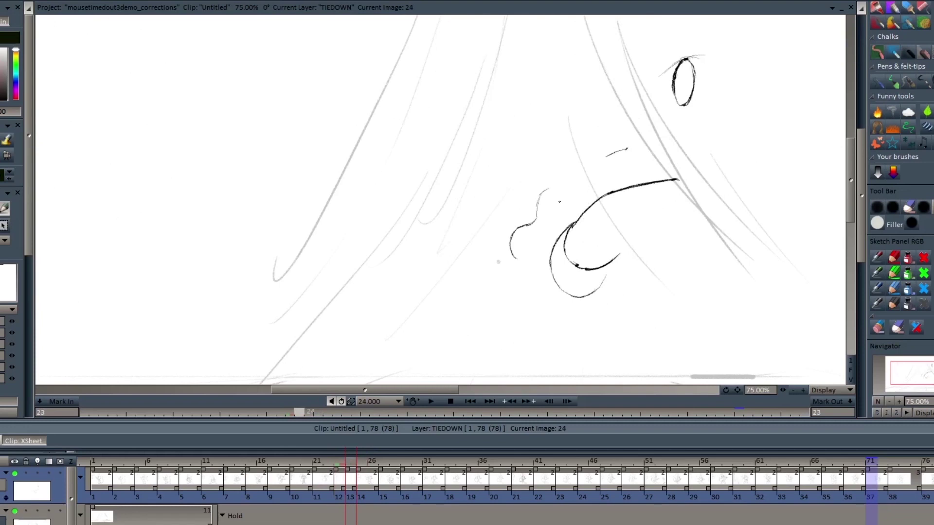
pyautogui.press('Left')
pyautogui.scroll(2, 559, 202)
pyautogui.press('Right')
pyautogui.moveTo(701, 223)
pyautogui.mouseDown()
pyautogui.moveTo(730, 233)
pyautogui.moveTo(689, 260)
pyautogui.mouseUp()
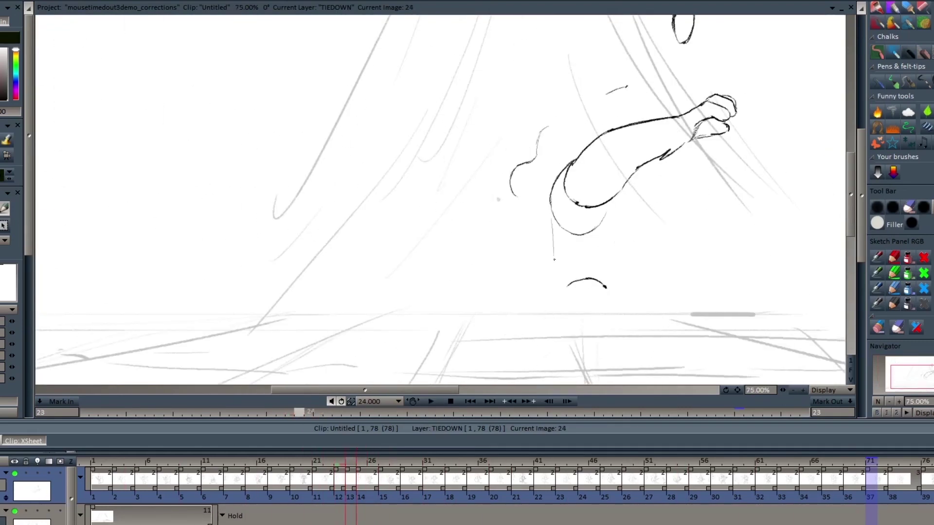
pyautogui.moveTo(554, 259); pyautogui.dragTo(544, 320)
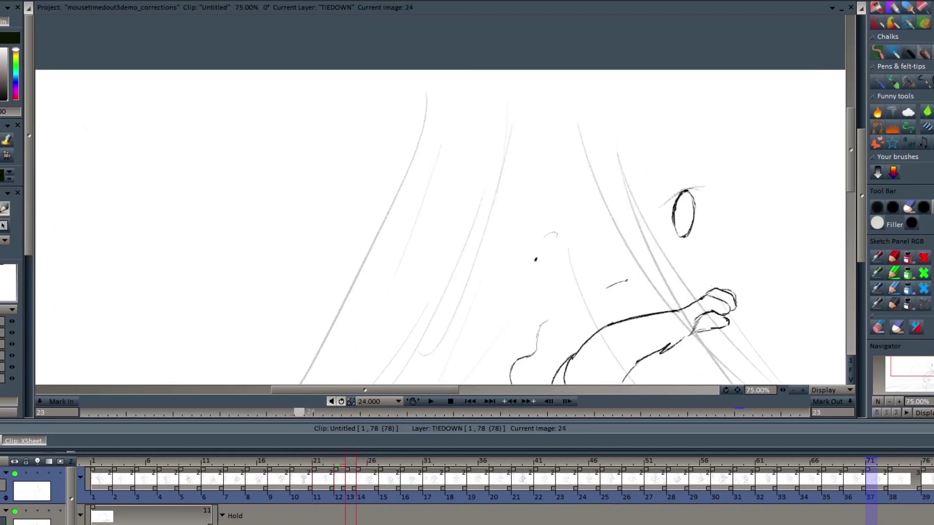
# Step: Draw the large ear nearest the tail on frame 24, placing it between its positions on frames 23 and 25
pyautogui.press('Left')
pyautogui.press('Right')
pyautogui.press('Right')
pyautogui.press('Left')
pyautogui.press('Right')
pyautogui.press('Left')
pyautogui.press('Right')
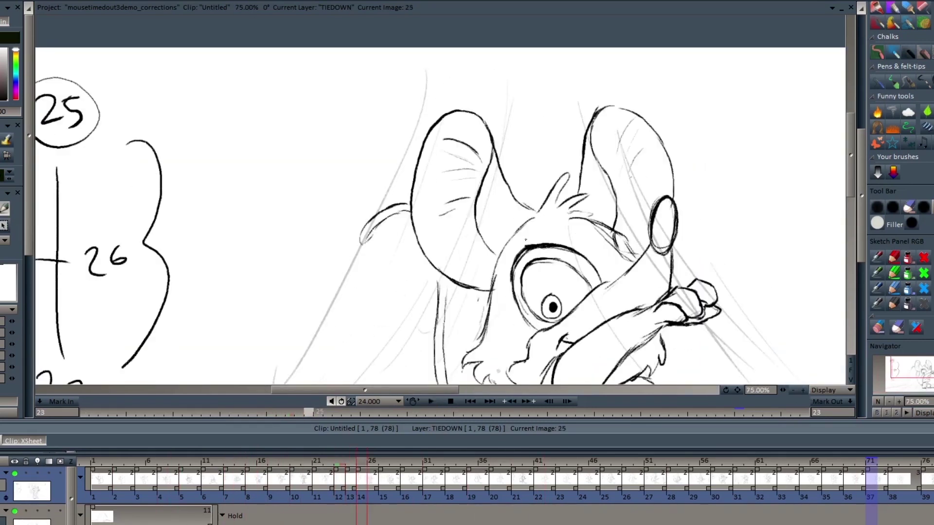
pyautogui.press('Right')
pyautogui.press('Left')
pyautogui.press('Left')
pyautogui.press('Right')
pyautogui.press('Left')
pyautogui.press('Right')
pyautogui.moveTo(447, 93); pyautogui.dragTo(496, 253)
pyautogui.press('Right')
pyautogui.press('Left')
pyautogui.press('Left')
pyautogui.press('Right')
# Step: Draw the hair tuft and the far ear's outline on frame 24, checking against the neighbouring drawings
pyautogui.moveTo(851, 163); pyautogui.dragTo(850, 146)
pyautogui.press('Left')
pyautogui.press('Right')
pyautogui.press('Left')
pyautogui.press('Right')
pyautogui.press('Left')
pyautogui.press('Right')
pyautogui.press('Right')
pyautogui.press('Left')
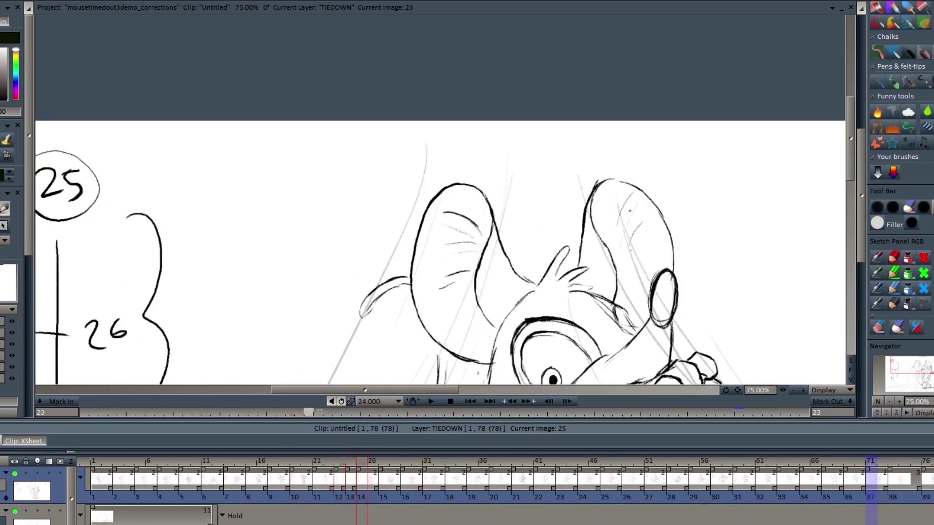
pyautogui.moveTo(851, 138); pyautogui.dragTo(851, 180)
pyautogui.press('Right')
pyautogui.press('Left')
pyautogui.moveTo(535, 261)
pyautogui.mouseDown()
pyautogui.moveTo(513, 253)
pyautogui.moveTo(555, 263)
pyautogui.mouseUp()
pyautogui.press('Left')
pyautogui.press('Right')
pyautogui.moveTo(556, 212); pyautogui.dragTo(582, 213)
pyautogui.press('Left')
pyautogui.press('Right')
pyautogui.moveTo(624, 247); pyautogui.dragTo(670, 222)
# Step: Draw the mouse's curved tail and its tip on frame 24 as an in-between of frames 23 and 25
pyautogui.press('Left')
pyautogui.moveTo(851, 166)
pyautogui.mouseDown()
pyautogui.moveTo(852, 194)
pyautogui.moveTo(852, 169)
pyautogui.mouseUp()
pyautogui.press('Right')
pyautogui.press('Left')
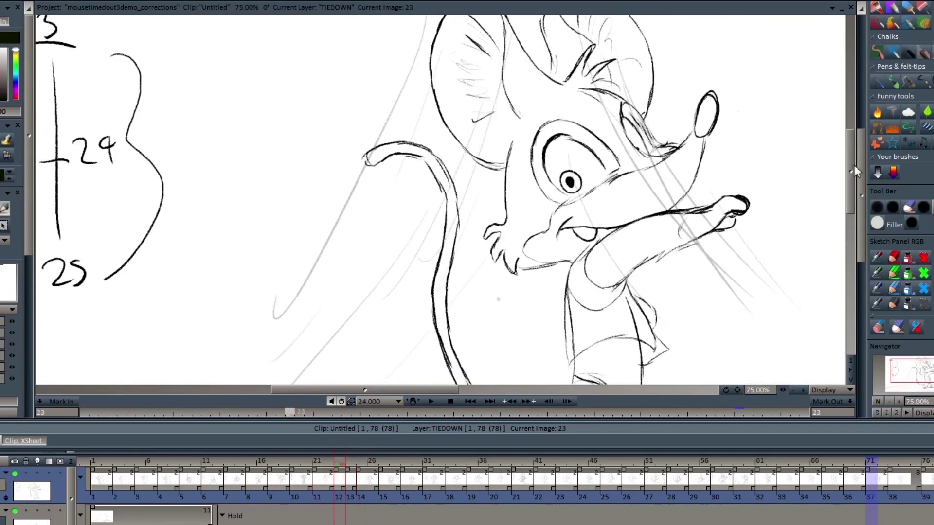
pyautogui.press('Right')
pyautogui.press('Right')
pyautogui.press('Left')
pyautogui.moveTo(448, 203); pyautogui.dragTo(448, 283)
pyautogui.moveTo(440, 187)
pyautogui.mouseDown()
pyautogui.moveTo(430, 253)
pyautogui.moveTo(459, 331)
pyautogui.mouseUp()
pyautogui.press('Right')
pyautogui.press('Left')
pyautogui.press('Left')
pyautogui.press('Right')
pyautogui.moveTo(447, 275)
pyautogui.mouseDown()
pyautogui.moveTo(500, 357)
pyautogui.moveTo(490, 367)
pyautogui.mouseUp()
pyautogui.moveTo(851, 184); pyautogui.dragTo(850, 164)
pyautogui.press('Left')
pyautogui.press('Right')
pyautogui.moveTo(411, 169); pyautogui.dragTo(373, 181)
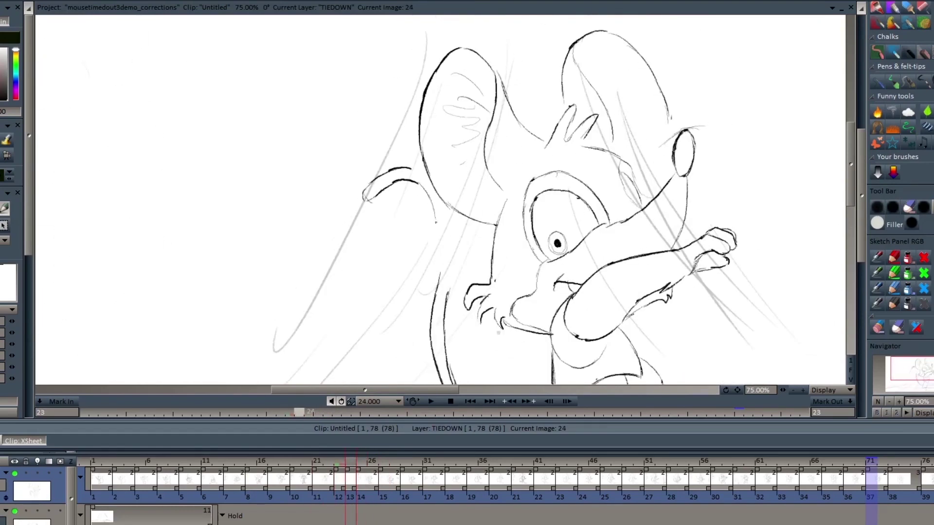
# Step: Add the far eye, finish the far ear's lower edge, and clean up the cheek area on frame 24
pyautogui.press('Right')
pyautogui.press('Left')
pyautogui.moveTo(614, 168); pyautogui.dragTo(634, 205)
pyautogui.moveTo(669, 121); pyautogui.dragTo(643, 192)
pyautogui.press('Right')
pyautogui.press('Left')
pyautogui.press('e')
pyautogui.moveTo(534, 163)
pyautogui.mouseDown()
pyautogui.moveTo(493, 272)
pyautogui.moveTo(468, 306)
pyautogui.mouseUp()
# Step: Compare the frame 24 in-between with drawings 23 and 25 by flipping and viewing them overlaid
pyautogui.press('Left')
pyautogui.press('Right')
pyautogui.press('-')
pyautogui.press('+')
pyautogui.moveTo(851, 164); pyautogui.dragTo(850, 197)
pyautogui.press('Right')
pyautogui.press('Left')
pyautogui.press('Left')
pyautogui.press('Right')
pyautogui.press('Right')
pyautogui.press('Left')
pyautogui.press('Left')
pyautogui.press('Right')
pyautogui.press('Left')
pyautogui.press('Right')
pyautogui.press('Left')
pyautogui.press('Right')
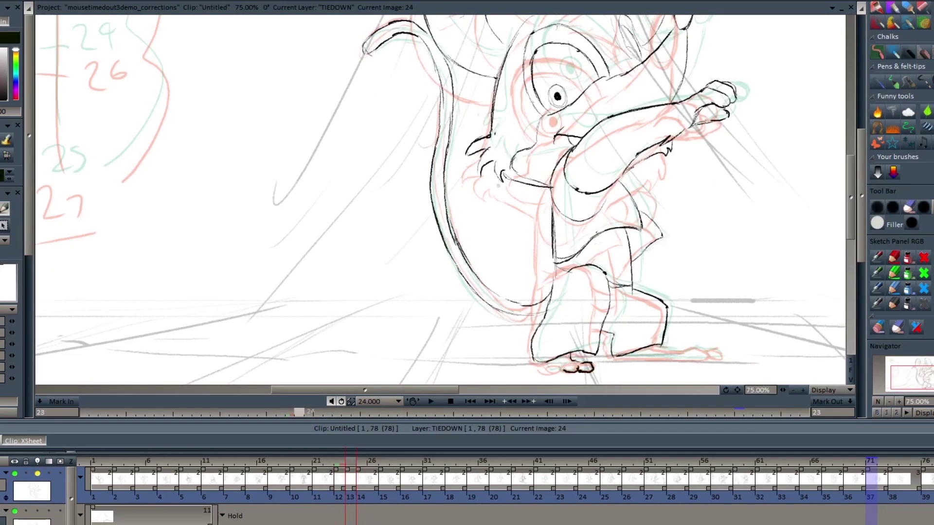
pyautogui.press('Right')
pyautogui.press('Left')
pyautogui.press('l')
pyautogui.press('-')
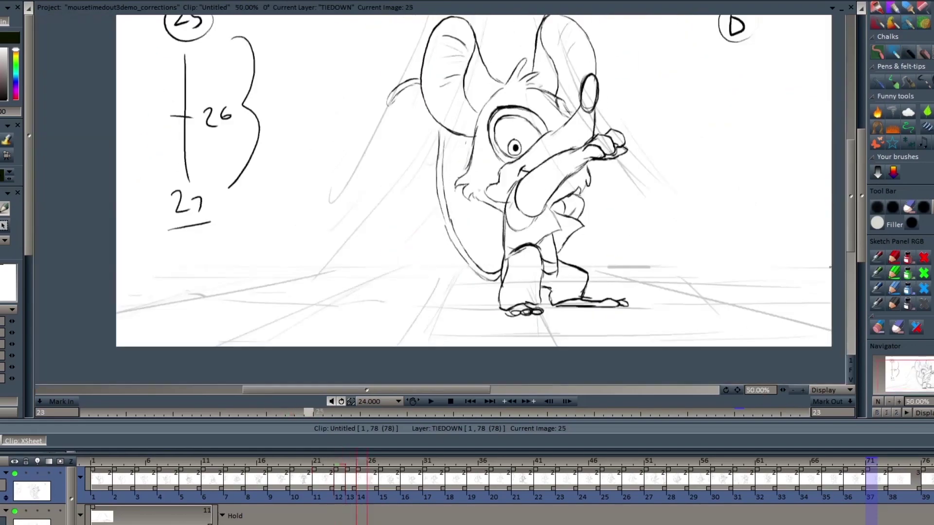
# Step: Flip through the drawings from frame 25 onward to examine the movement into frame 27 and beyond
pyautogui.moveTo(851, 196); pyautogui.dragTo(851, 163)
pyautogui.press('Right')
pyautogui.press('Right')
pyautogui.press('Right')
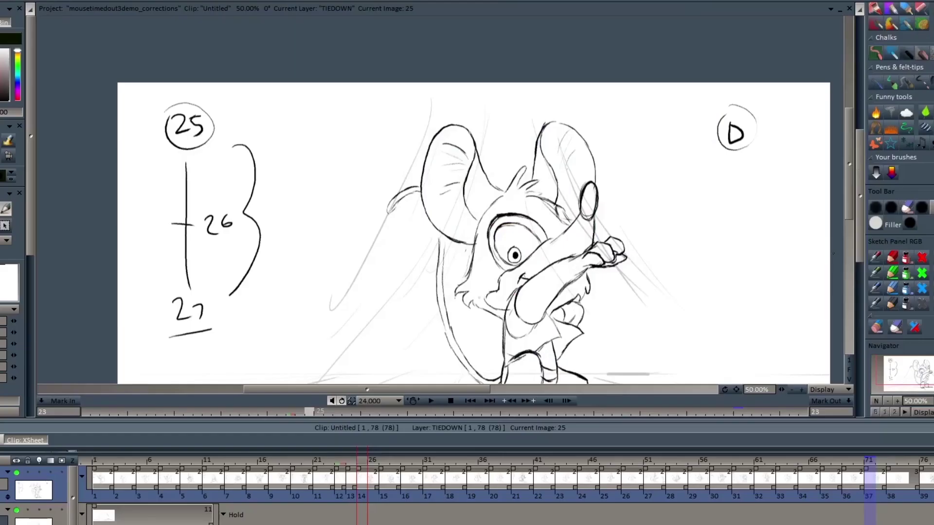
pyautogui.press('Right')
pyautogui.press('Right')
pyautogui.press('Left')
pyautogui.press('Left')
pyautogui.press('Right')
pyautogui.press('Left')
pyautogui.press('Right')
pyautogui.press('Right')
pyautogui.press('Right')
pyautogui.press('Left')
pyautogui.press('Left')
pyautogui.press('Left')
pyautogui.moveTo(847, 206); pyautogui.dragTo(847, 227)
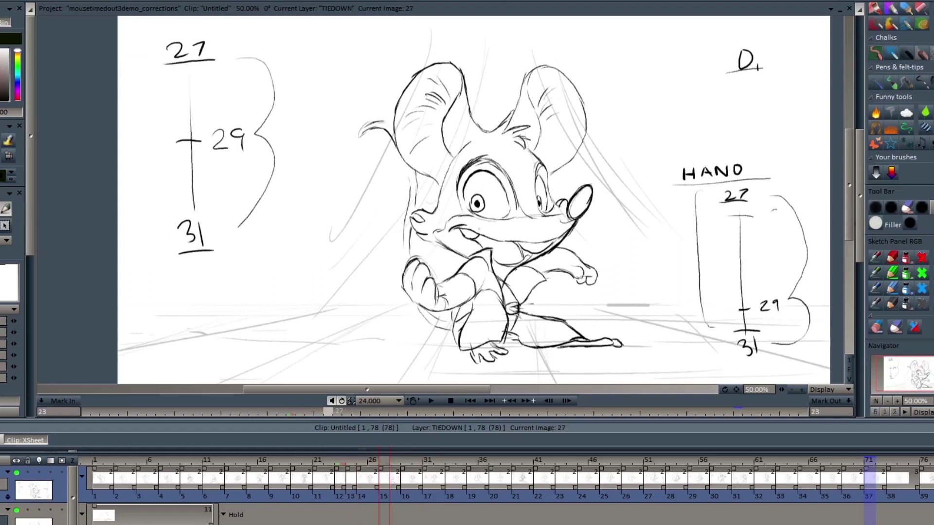
# Step: Create a new blank drawing at frame 26 between drawings 25 and 27 on the TIEDOWN layer
pyautogui.press('Left')
pyautogui.click(374, 466)
pyautogui.press('Insert')
pyautogui.press('Left')
pyautogui.press('Left')
pyautogui.press('Left')
pyautogui.press('Left')
pyautogui.click(801, 389)
pyautogui.press('Left')
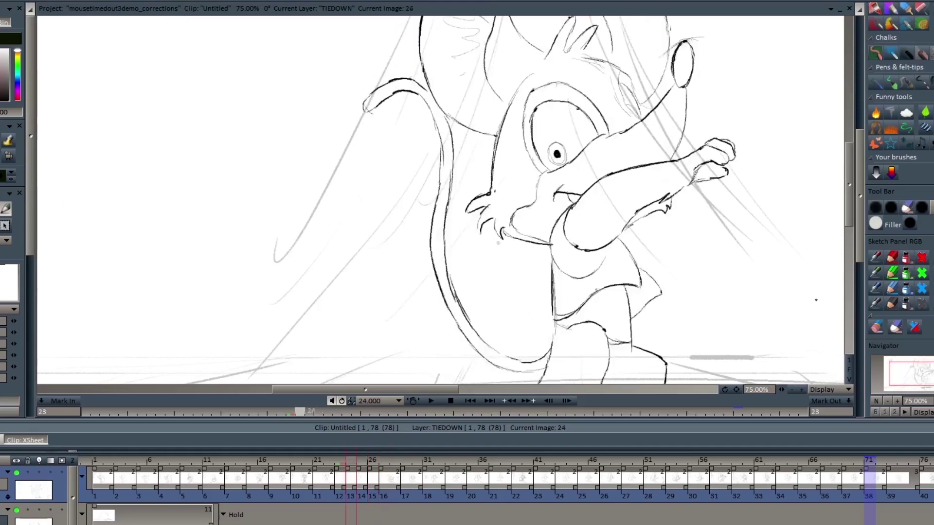
pyautogui.moveTo(850, 169); pyautogui.dragTo(850, 163)
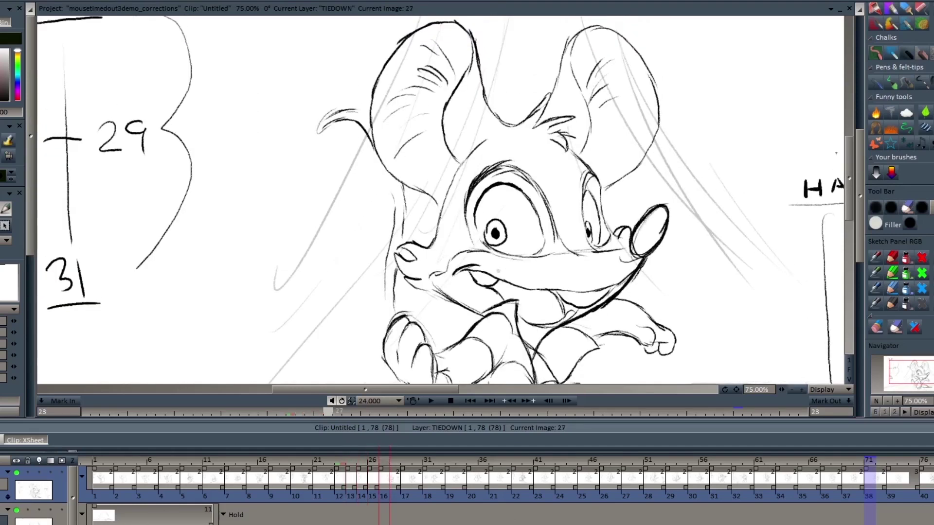
pyautogui.scroll(-3, 849, 151)
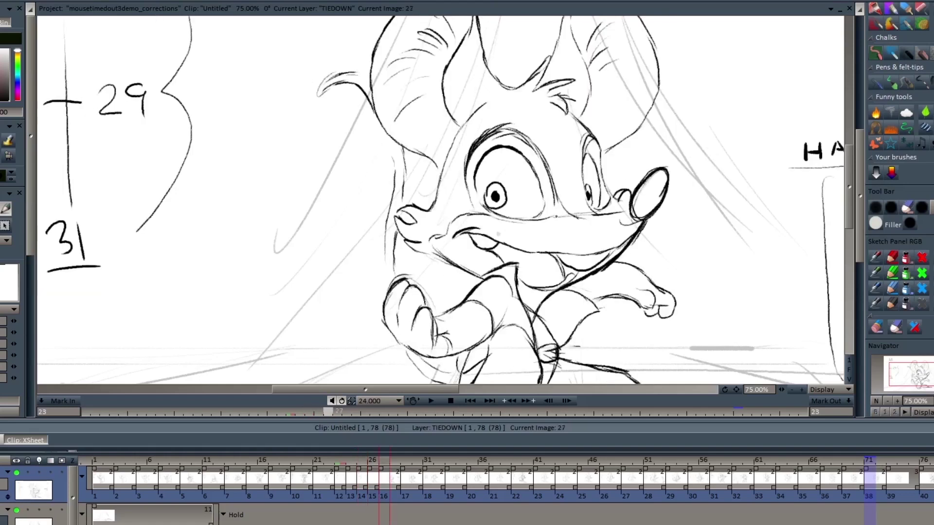
# Step: Sketch the near arm as a smeared swinging shape with its shoulder and sleeve on frame 26
pyautogui.moveTo(556, 288); pyautogui.dragTo(521, 310)
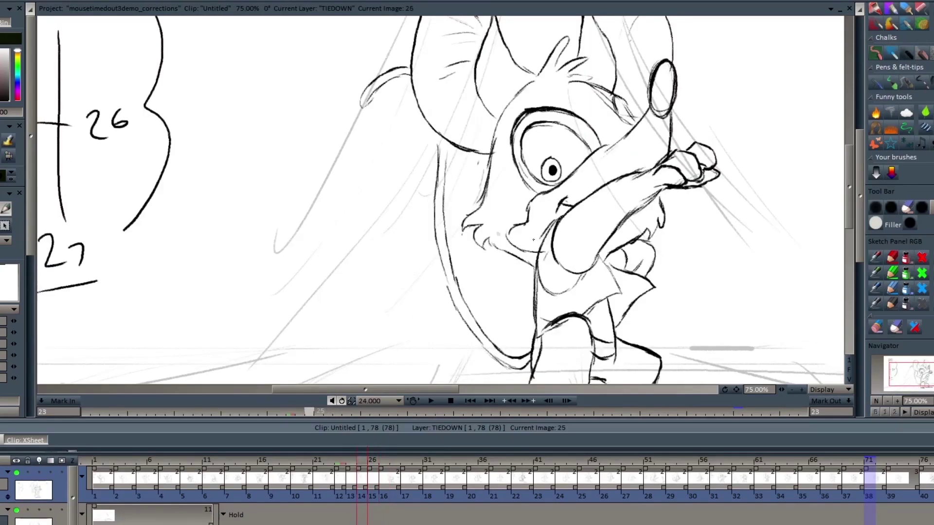
pyautogui.moveTo(554, 264); pyautogui.dragTo(553, 291)
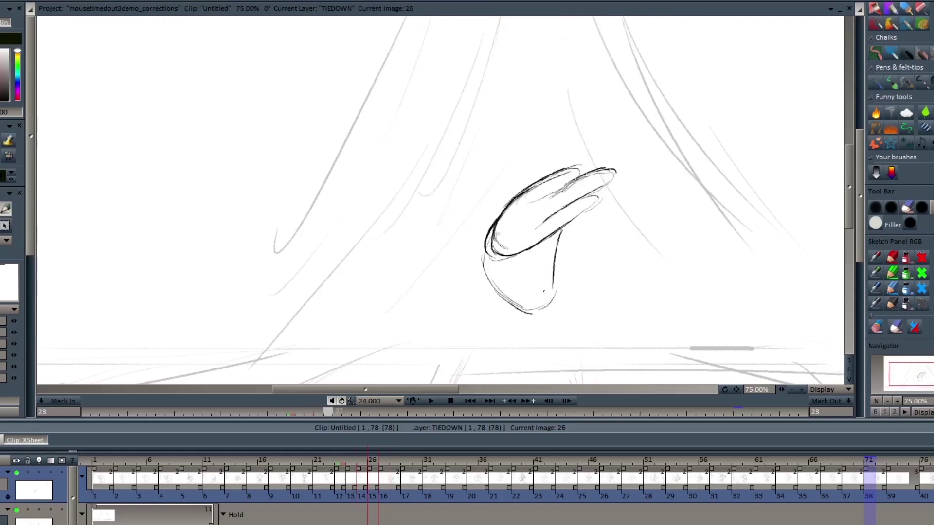
pyautogui.moveTo(487, 271); pyautogui.dragTo(546, 269)
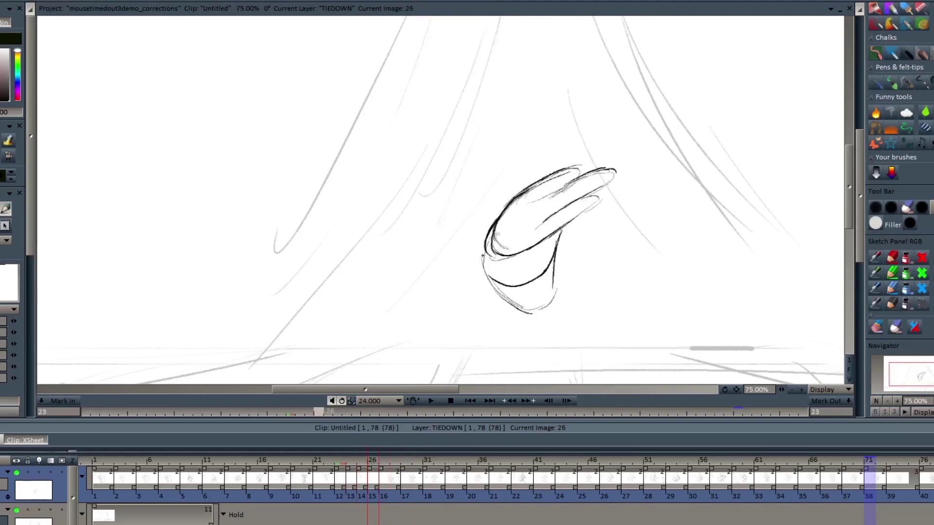
# Step: Flip between drawings 25, 26 and 27 and play the clip to examine the near arm's swing
pyautogui.press('Left')
pyautogui.press('Right')
pyautogui.press('Right')
pyautogui.press('Left')
pyautogui.press('Left')
pyautogui.press('Right')
pyautogui.press('Right')
pyautogui.press('Left')
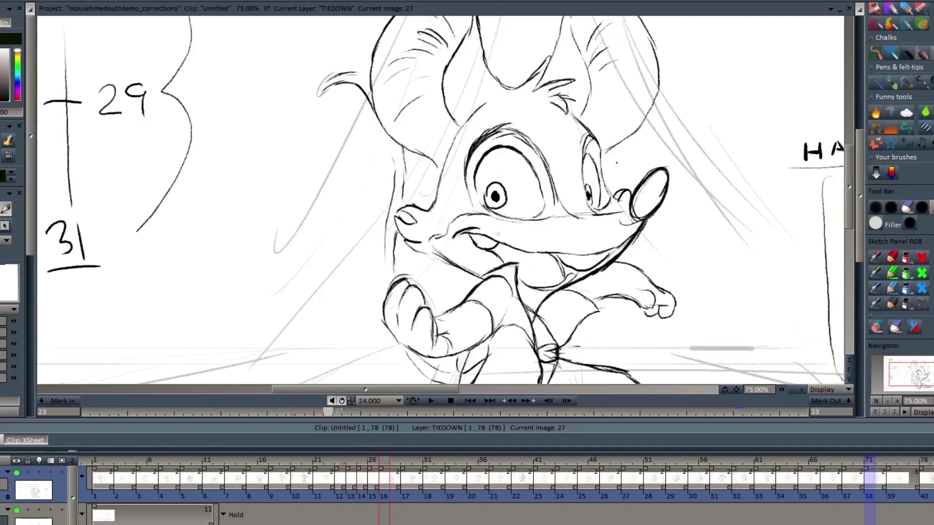
pyautogui.click(792, 390)
pyautogui.click(792, 389)
pyautogui.press('space')
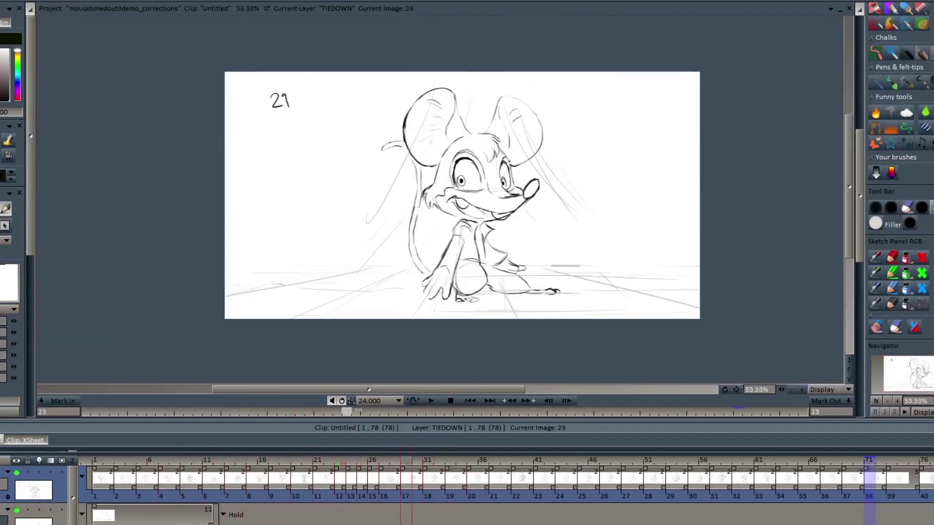
pyautogui.press('space')
pyautogui.click(802, 390)
pyautogui.click(802, 390)
pyautogui.press('Left')
pyautogui.press('Left')
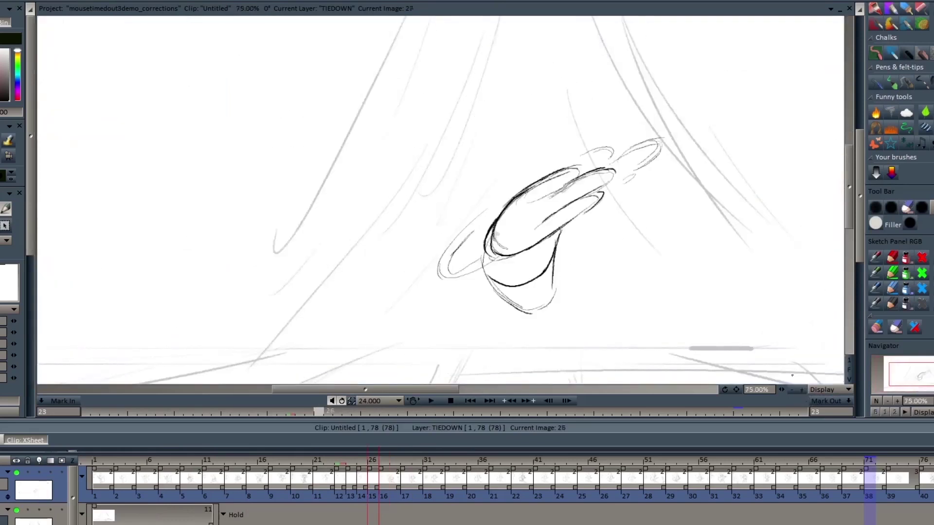
# Step: Draw the back of the mouse's head and its cheek fur on frame 26, between the neighbouring drawings
pyautogui.moveTo(856, 164)
pyautogui.mouseDown()
pyautogui.moveTo(855, 142)
pyautogui.moveTo(848, 162)
pyautogui.mouseUp()
pyautogui.press('Left')
pyautogui.press('Right')
pyautogui.press('Left')
pyautogui.press('Right')
pyautogui.press('Left')
pyautogui.press('Right')
pyautogui.press('Left')
pyautogui.moveTo(474, 187); pyautogui.dragTo(500, 162)
pyautogui.press('Right')
pyautogui.press('Left')
pyautogui.hotkey('ctrl', 'z')
pyautogui.hotkey('ctrl', 'z')
pyautogui.press('Right')
pyautogui.press('Left')
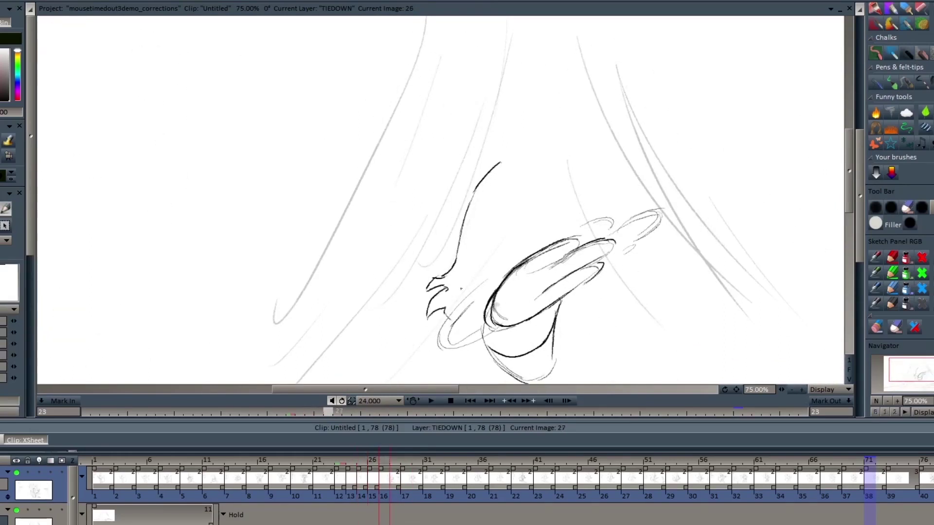
# Step: Draw the mouse's oval nose on frame 26, placing it between its positions on frames 25 and 27
pyautogui.moveTo(849, 171); pyautogui.dragTo(848, 186)
pyautogui.press('Left')
pyautogui.press('Right')
pyautogui.press('Left')
pyautogui.press('Right')
pyautogui.moveTo(642, 145); pyautogui.dragTo(665, 121)
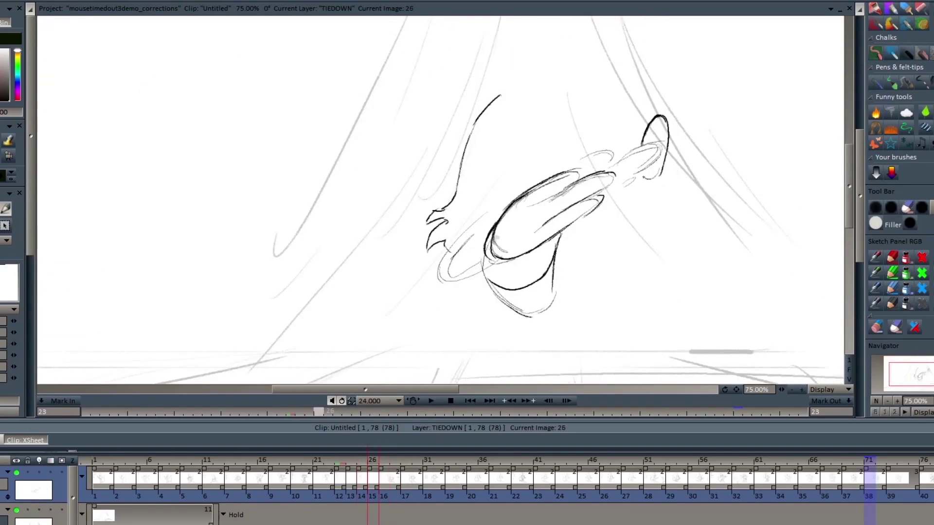
pyautogui.press('Left')
pyautogui.press('Right')
pyautogui.moveTo(848, 187); pyautogui.dragTo(849, 164)
pyautogui.press('Left')
pyautogui.press('Right')
pyautogui.press('Left')
pyautogui.press('Right')
# Step: Draw the forehead, the top of the snout, the jaw and the mouth line on frame 26
pyautogui.moveTo(572, 189); pyautogui.dragTo(623, 248)
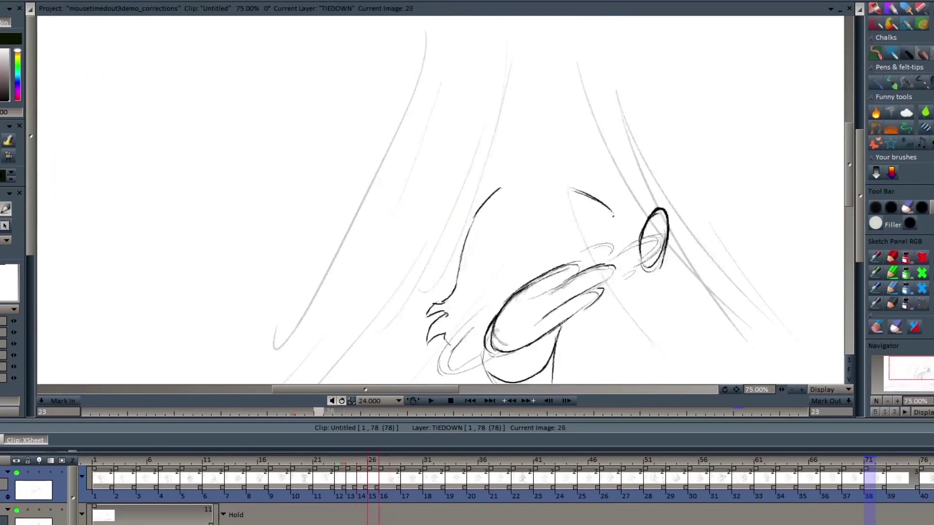
pyautogui.moveTo(642, 304); pyautogui.dragTo(602, 349)
pyautogui.moveTo(850, 185); pyautogui.dragTo(850, 195)
pyautogui.press('Left')
pyautogui.press('Right')
pyautogui.moveTo(562, 281); pyautogui.dragTo(632, 265)
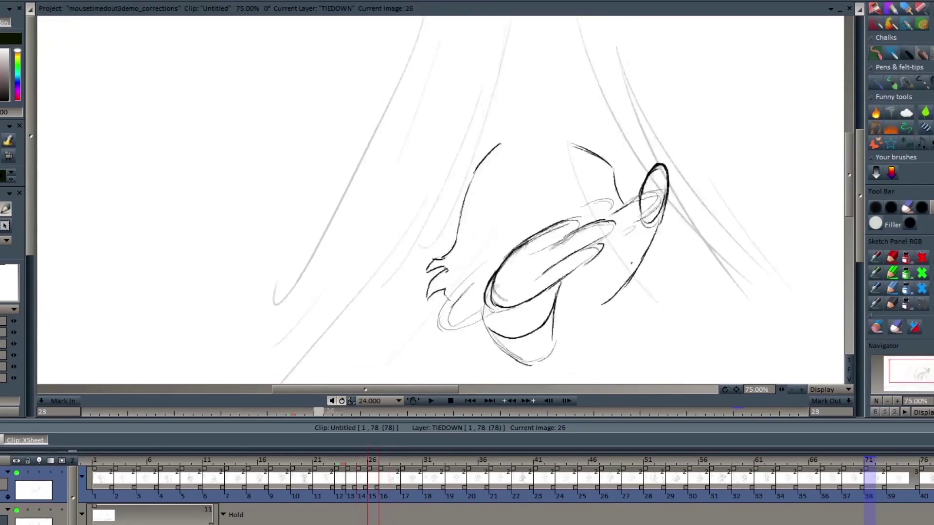
pyautogui.press('Left')
pyautogui.press('Right')
# Step: Draw the near eye's outline above the smeared arm on frame 26
pyautogui.moveTo(497, 184); pyautogui.dragTo(516, 170)
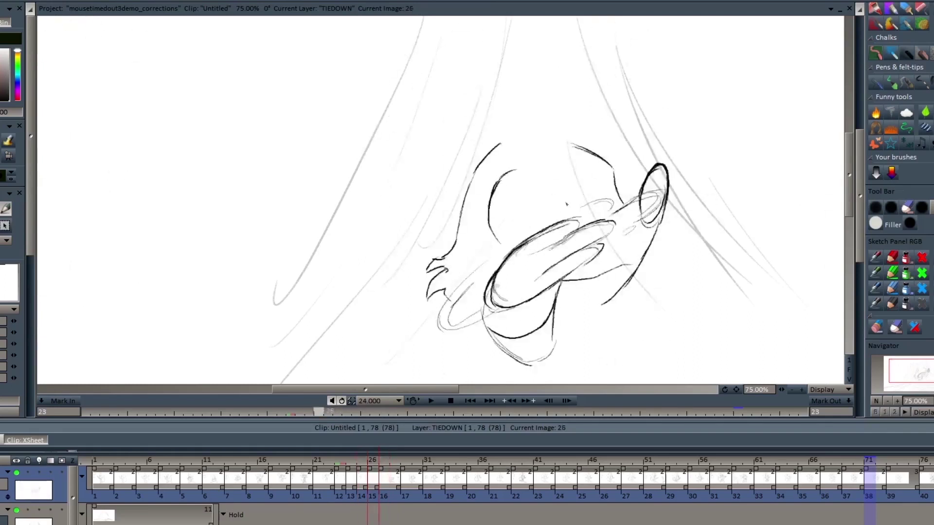
pyautogui.moveTo(506, 235); pyautogui.dragTo(509, 238)
pyautogui.press('Right')
pyautogui.press('Left')
pyautogui.scroll(-2, 554, 209)
pyautogui.press('Right')
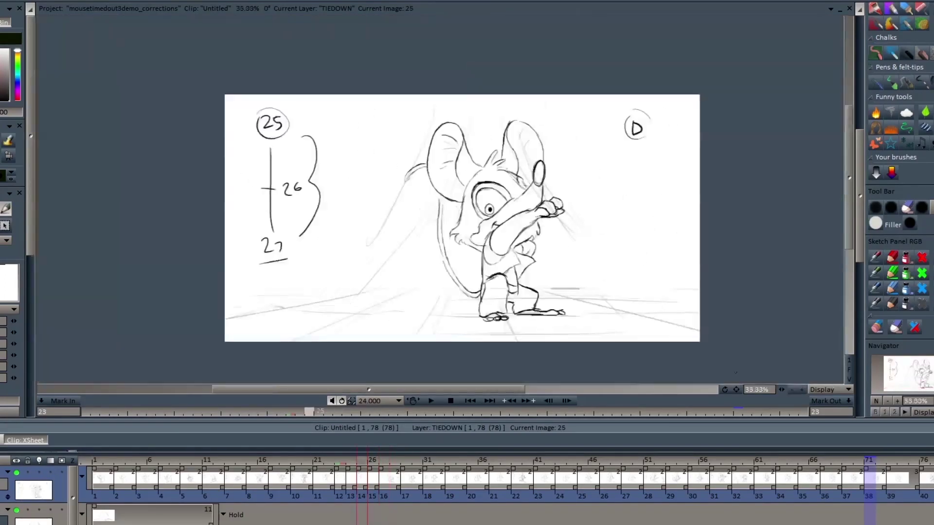
# Step: Flip through the drawings around frame 26 to compare the head and arm with the neighbouring poses
pyautogui.press('Left')
pyautogui.press('Right')
pyautogui.press('Left')
pyautogui.press('Left')
pyautogui.press('Right')
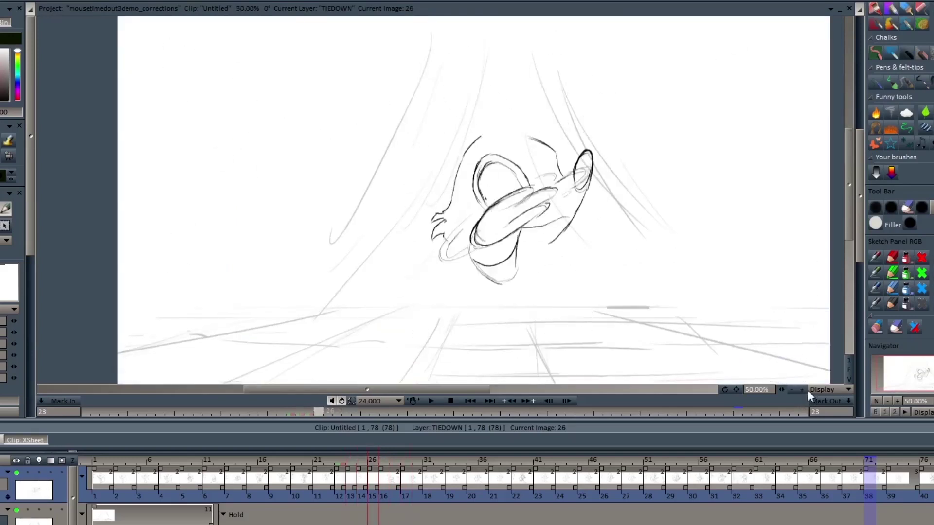
pyautogui.click(802, 390)
pyautogui.press('Left')
pyautogui.press('Left')
pyautogui.press('Right')
pyautogui.press('Left')
pyautogui.press('Left')
pyautogui.press('Right')
pyautogui.press('Right')
pyautogui.press('Right')
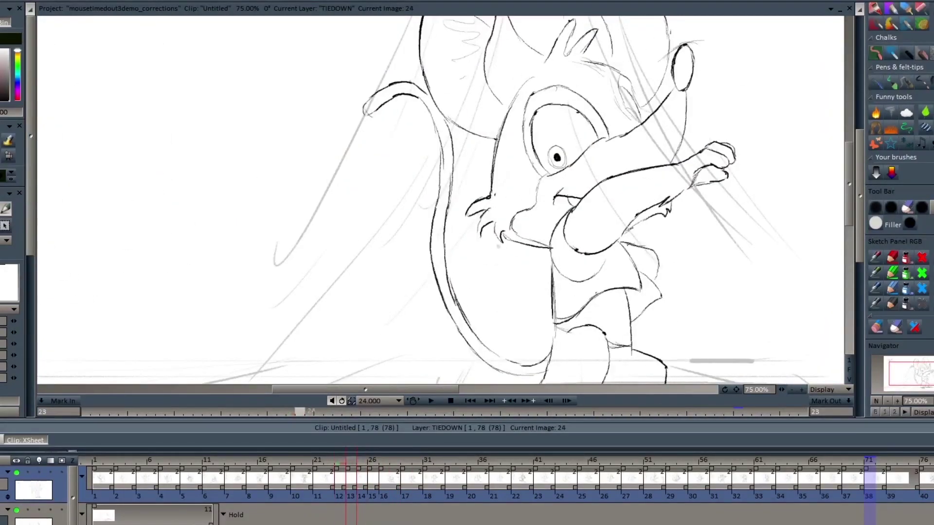
# Step: Sketch the far arm and its hand on frame 26 below the jaw
pyautogui.press('Left')
pyautogui.press('Right')
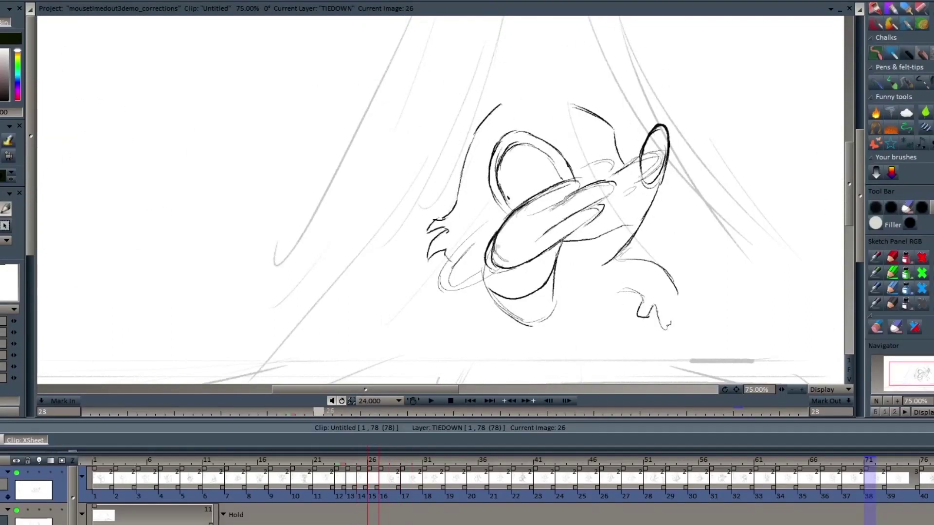
pyautogui.press('Right')
pyautogui.press('Left')
pyautogui.press('Left')
pyautogui.press('Right')
# Step: Draw the outer contour of the near ear on frame 26, checking it against frames 25 and 27
pyautogui.moveTo(850, 186); pyautogui.dragTo(850, 152)
pyautogui.moveTo(421, 151); pyautogui.dragTo(386, 247)
pyautogui.press('Right')
pyautogui.press('Left')
pyautogui.press('Left')
pyautogui.press('Right')
# Step: Finish both ears with inner folds and add the hair tuft, far eye and near pupil on frame 26
pyautogui.moveTo(420, 151); pyautogui.dragTo(524, 235)
pyautogui.press('Right')
pyautogui.press('Left')
pyautogui.moveTo(479, 173); pyautogui.dragTo(478, 191)
pyautogui.press('Left')
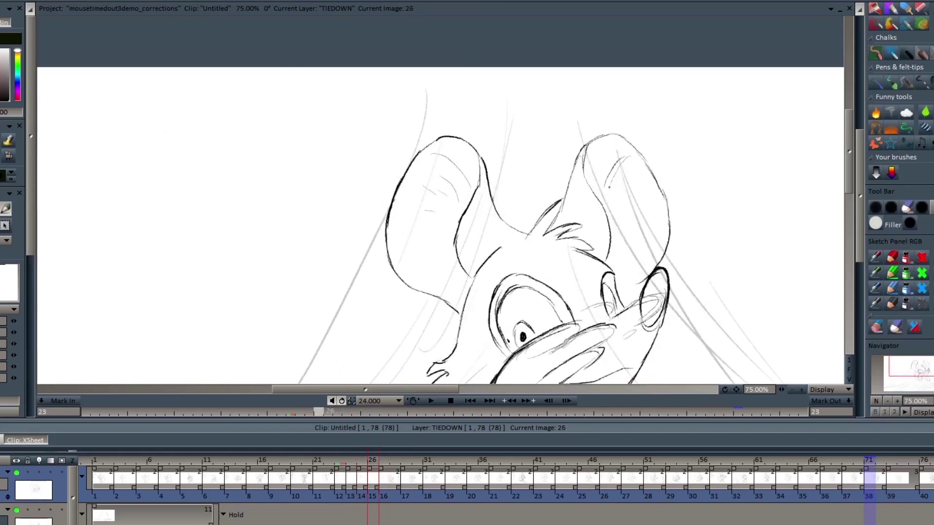
# Step: Draw the mouse's torso, legs, feet and tail on frame 26 to complete the in-between
pyautogui.moveTo(850, 122); pyautogui.dragTo(864, 159)
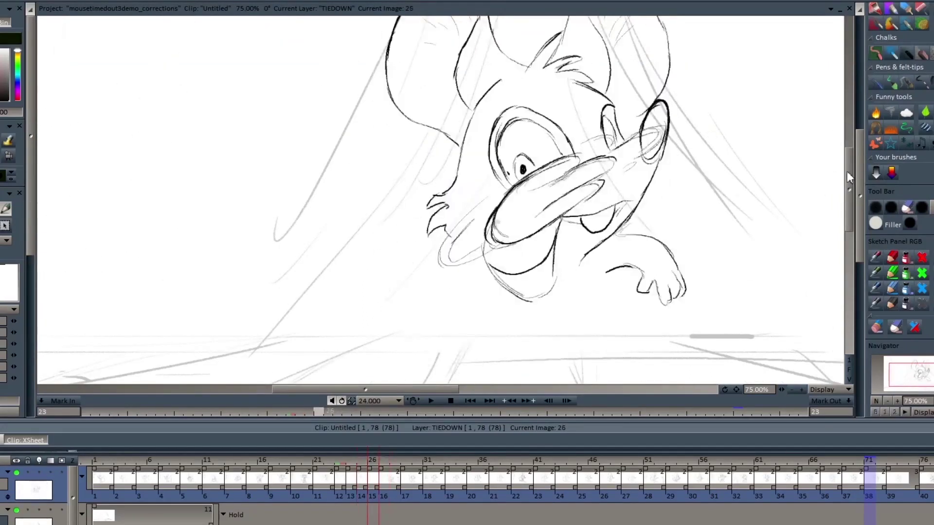
pyautogui.scroll(-1, 838, 171)
pyautogui.moveTo(584, 256)
pyautogui.mouseDown()
pyautogui.moveTo(552, 274)
pyautogui.moveTo(497, 340)
pyautogui.mouseUp()
pyautogui.moveTo(553, 274); pyautogui.dragTo(574, 338)
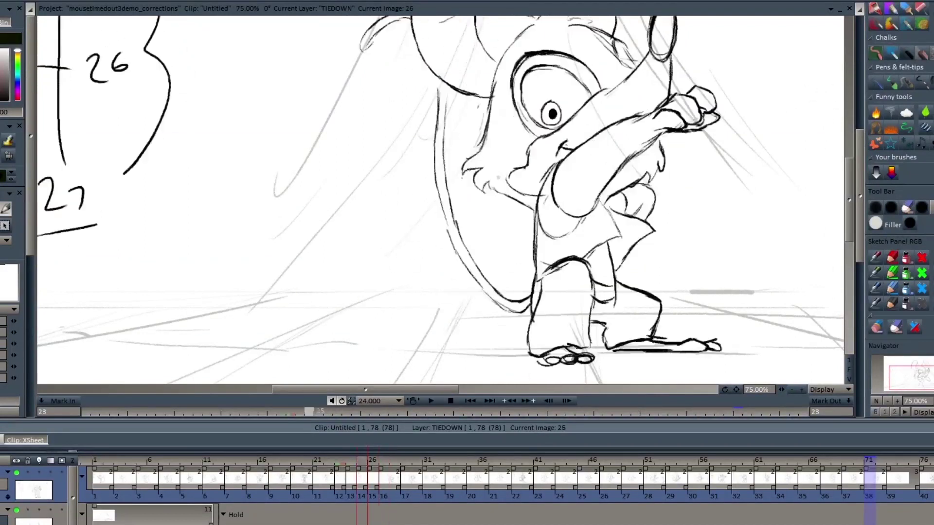
pyautogui.moveTo(502, 317); pyautogui.dragTo(492, 350)
pyautogui.moveTo(553, 349); pyautogui.dragTo(569, 356)
# Step: Play the clip and flip the frame 26 in-between against drawings 25 and 27
pyautogui.click(431, 401)
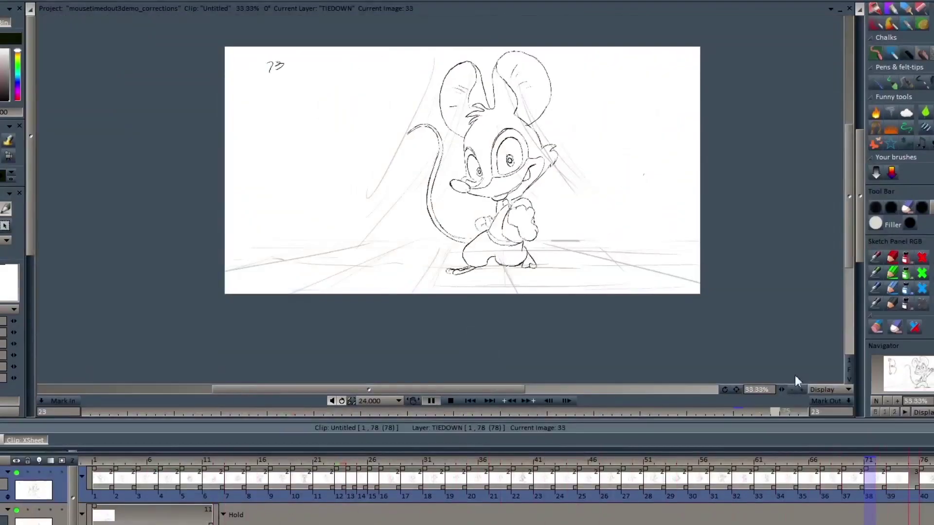
pyautogui.press('Return')
pyautogui.press('Right')
pyautogui.press('Right')
pyautogui.press('Left')
pyautogui.moveTo(849, 196); pyautogui.dragTo(849, 175)
pyautogui.press('Right')
pyautogui.press('Left')
pyautogui.press('Left')
pyautogui.press('Right')
pyautogui.press('Right')
pyautogui.press('Left')
pyautogui.press('Left')
pyautogui.press('Right')
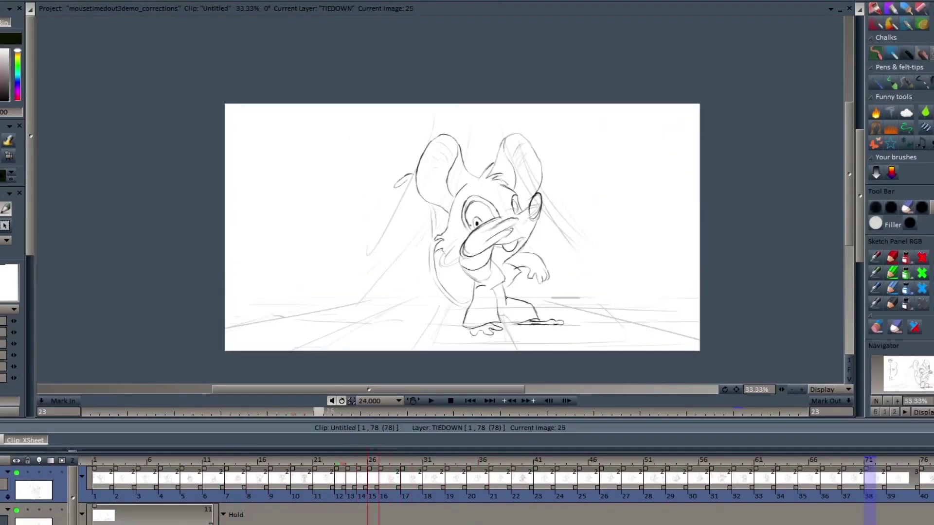
# Step: Flip through the surrounding drawings up to frame 29 to examine the arm swing into the crouch
pyautogui.press('Left')
pyautogui.press('Left')
pyautogui.press('Left')
pyautogui.press('Right')
pyautogui.press('Right')
pyautogui.press('Right')
pyautogui.press('Right')
pyautogui.press('Left')
pyautogui.press('Left')
pyautogui.press('Left')
pyautogui.press('Right')
pyautogui.press('Right')
pyautogui.press('Left')
pyautogui.press('Right')
pyautogui.press('Right')
pyautogui.press('Right')
pyautogui.press('Left')
pyautogui.press('Right')
pyautogui.press('Left')
pyautogui.press('Right')
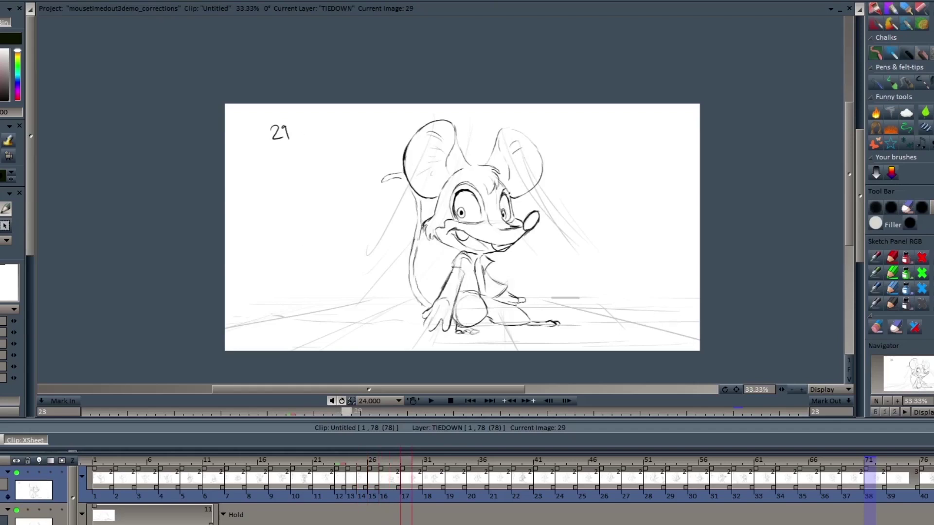
# Step: Play the clip and limit its playback range to frames 15 through 31
pyautogui.click(431, 401)
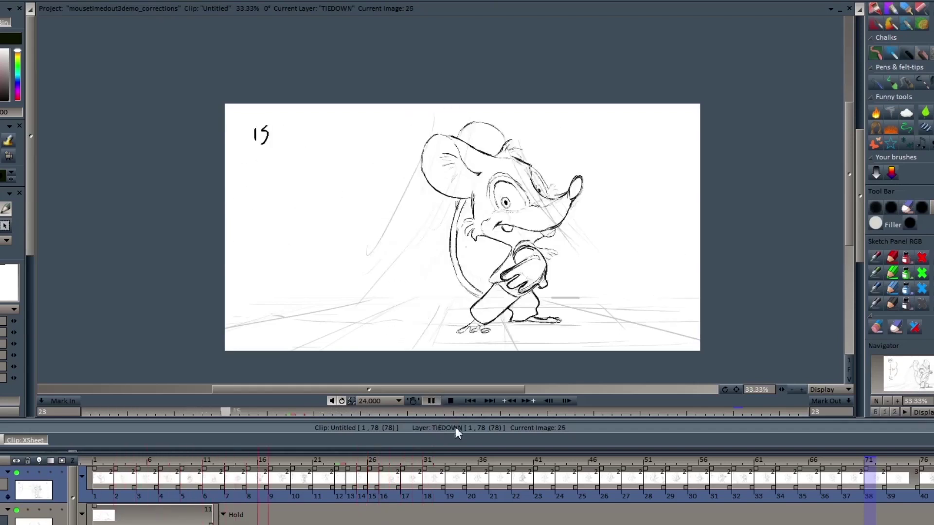
pyautogui.press('space')
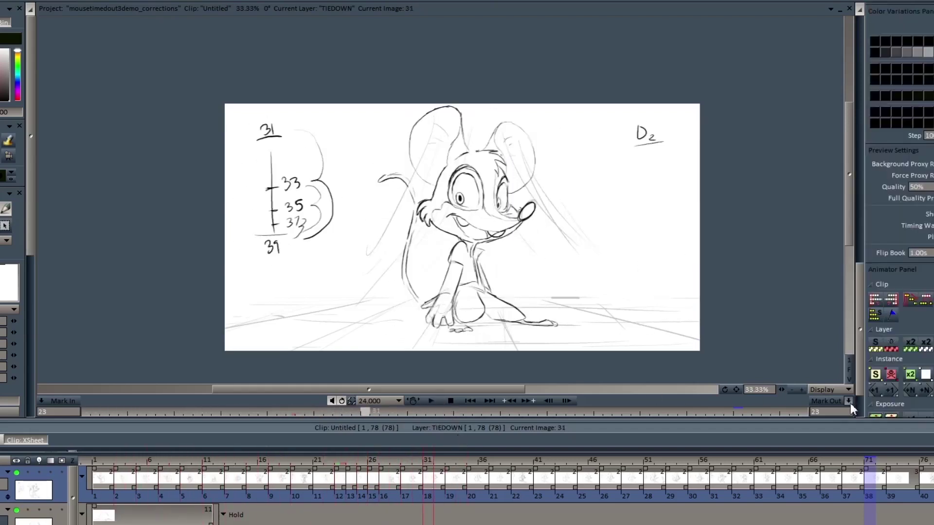
pyautogui.click(849, 401)
pyautogui.click(42, 400)
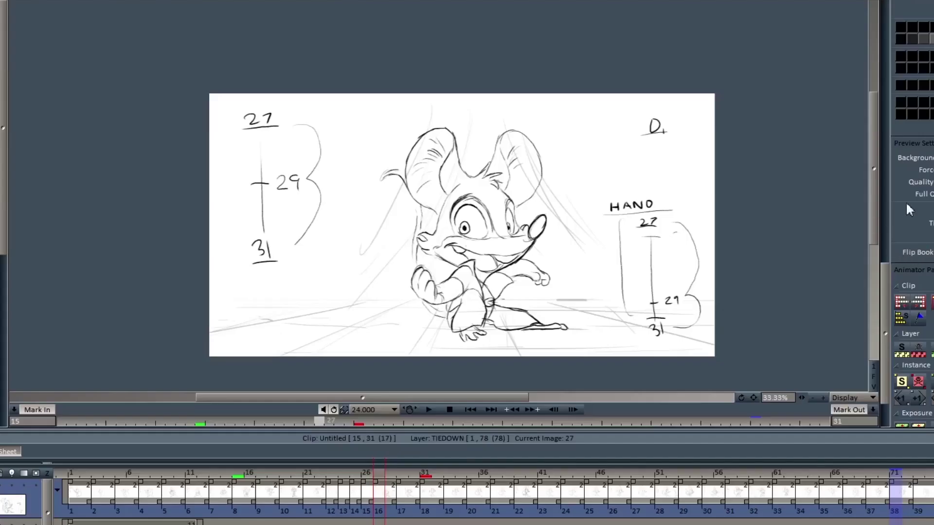
# Step: Flip drawing 27 against its neighbouring drawings to examine the spacing of the head and hands into the crouch
pyautogui.moveTo(874, 209); pyautogui.dragTo(874, 228)
pyautogui.click(823, 399)
pyautogui.press('Left')
pyautogui.press('Right')
pyautogui.press('Right')
pyautogui.press('Left')
pyautogui.press('Right')
pyautogui.press('Left')
pyautogui.press('Right')
pyautogui.press('Right')
pyautogui.press('Left')
pyautogui.press('Left')
pyautogui.press('Left')
pyautogui.press('Right')
pyautogui.press('Right')
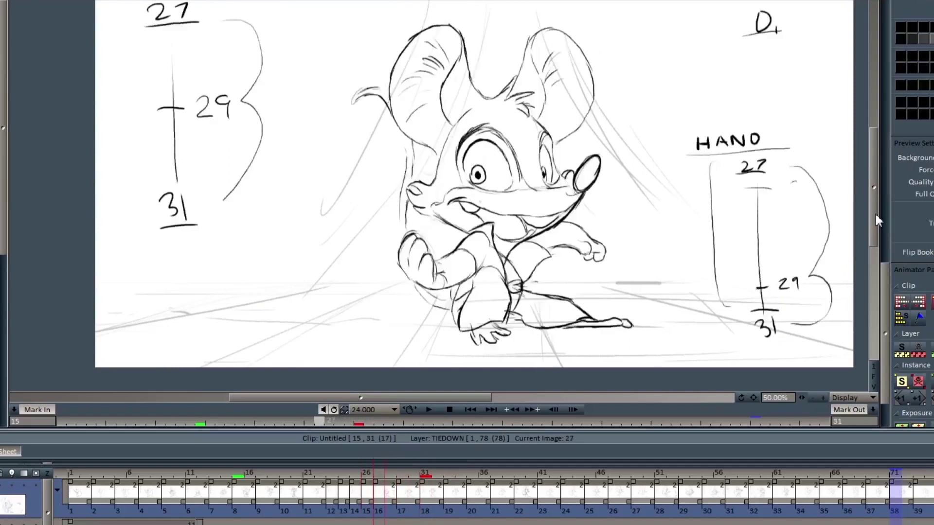
pyautogui.press('Left')
pyautogui.press('Right')
pyautogui.press('Left')
pyautogui.press('Right')
# Step: Mark 28 between 27 and 29 on drawing 27's timing chart, add an "important" note, and compare drawings 26, 27 and 29
pyautogui.moveTo(874, 204); pyautogui.dragTo(876, 176)
pyautogui.press('Right')
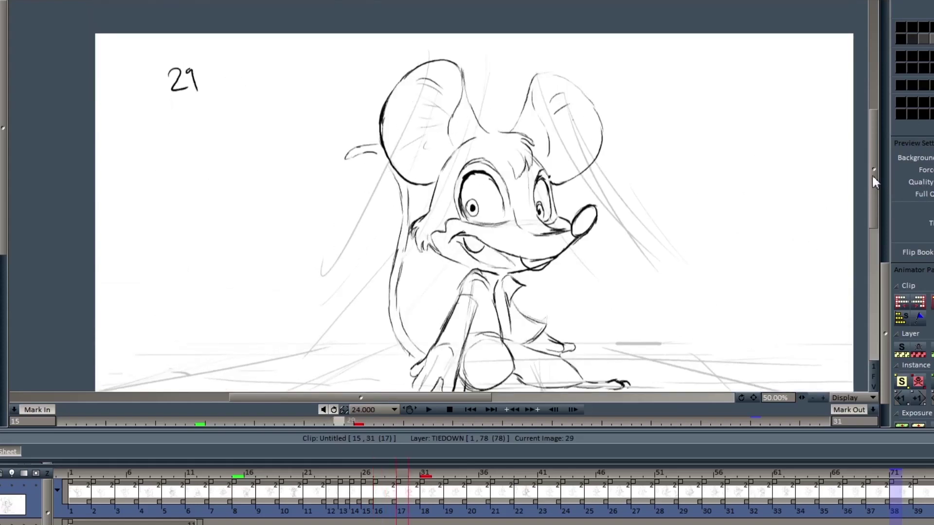
pyautogui.press('Left')
pyautogui.press('Right')
pyautogui.press('Left')
pyautogui.press('Right')
pyautogui.press('Left')
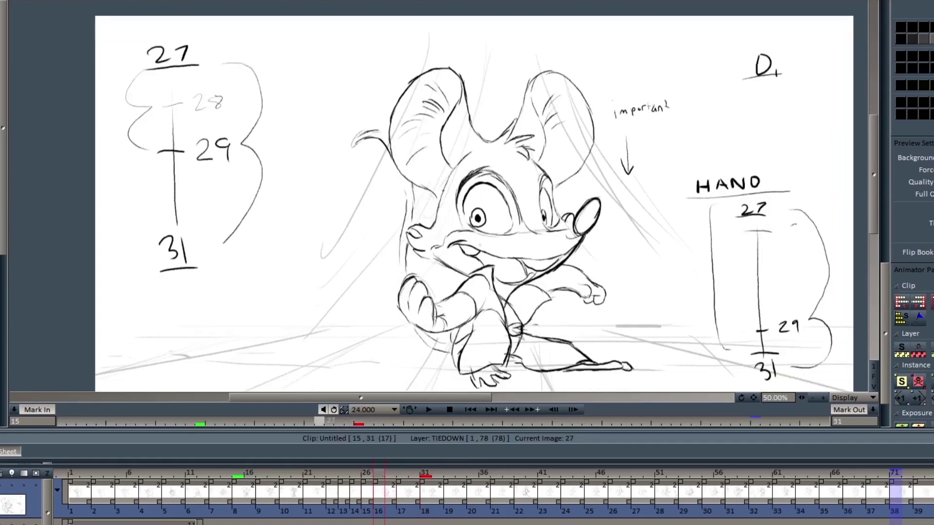
pyautogui.press('Right')
pyautogui.press('Left')
pyautogui.press('Left')
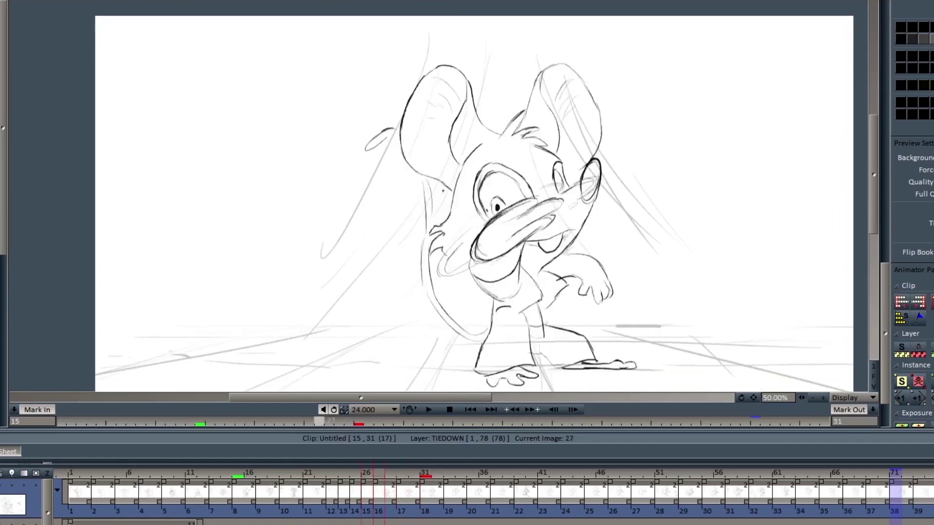
pyautogui.press('Right')
pyautogui.press('Right')
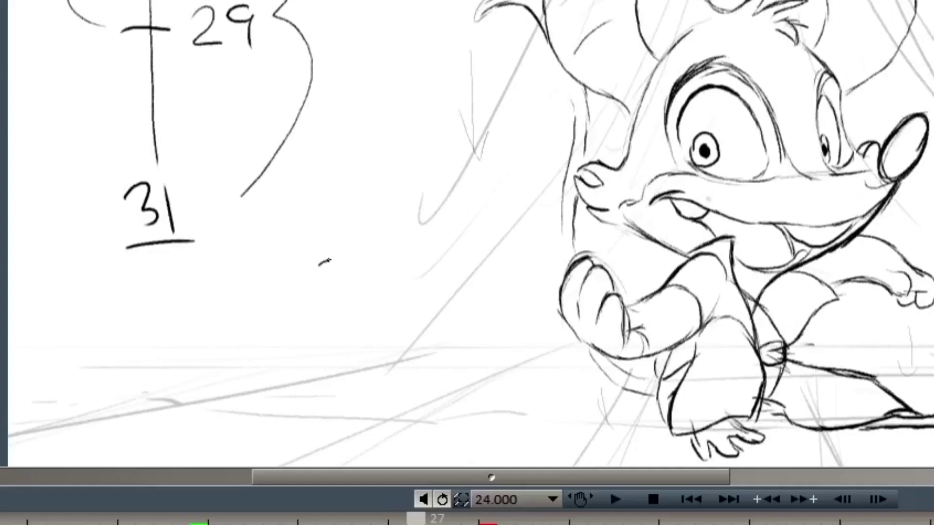
# Step: Draw a "Down pose only" timing chart from 27 to 29 on drawing 27, with 28 marked close to 27
pyautogui.moveTo(330, 261); pyautogui.dragTo(340, 279)
pyautogui.moveTo(343, 258)
pyautogui.mouseDown()
pyautogui.moveTo(345, 275)
pyautogui.moveTo(370, 284)
pyautogui.moveTo(347, 385)
pyautogui.moveTo(350, 425)
pyautogui.mouseUp()
pyautogui.moveTo(324, 393); pyautogui.dragTo(379, 390)
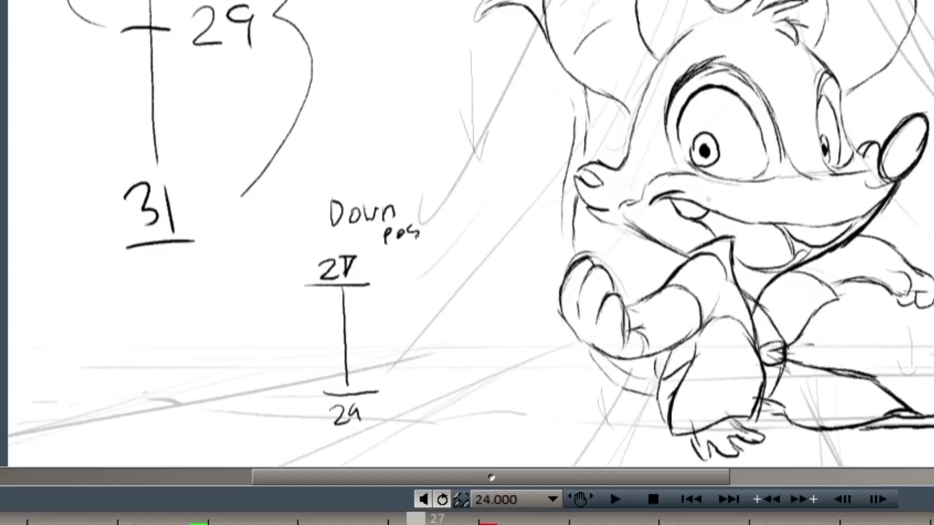
pyautogui.moveTo(452, 252); pyautogui.dragTo(456, 275)
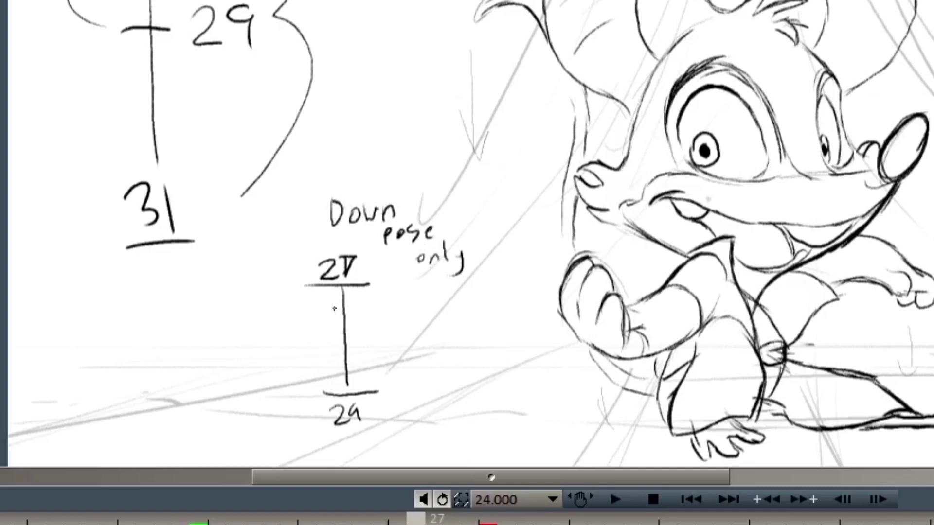
pyautogui.moveTo(389, 298); pyautogui.dragTo(388, 299)
# Step: Flip between drawings 27 and 29, and insert a blank drawing at frame 28
pyautogui.press('Right')
pyautogui.press('Right')
pyautogui.press('Left')
pyautogui.press('Left')
pyautogui.press('Right')
pyautogui.press('Right')
pyautogui.press('Left')
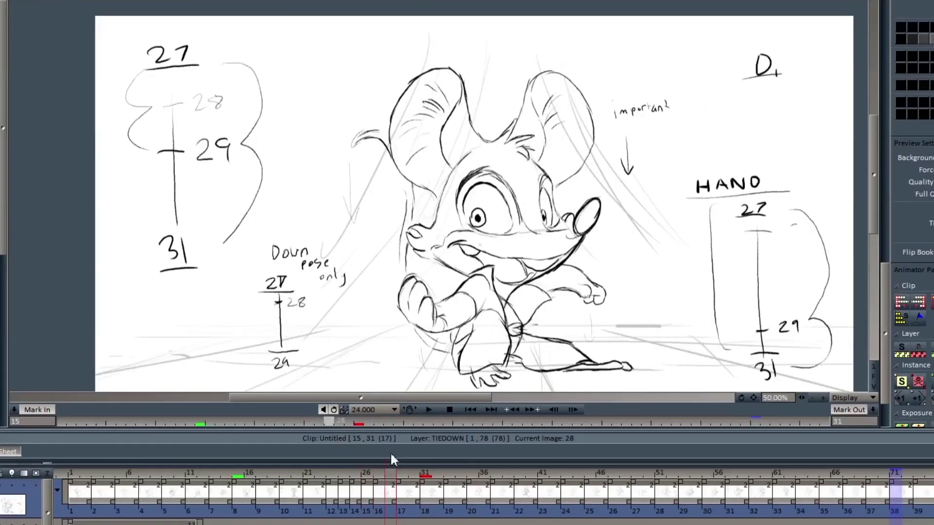
pyautogui.press('Insert')
# Step: Turn on the light table and draw the line down the back of the mouse's face to the cheek on frame 28
pyautogui.scroll(1, 433, 203)
pyautogui.press('Left')
pyautogui.press('Left')
pyautogui.moveTo(425, 235); pyautogui.dragTo(423, 272)
pyautogui.press('Right')
pyautogui.press('Right')
pyautogui.click(12, 486)
pyautogui.moveTo(453, 190); pyautogui.dragTo(437, 229)
pyautogui.press('Left')
pyautogui.press('Left')
pyautogui.press('Left')
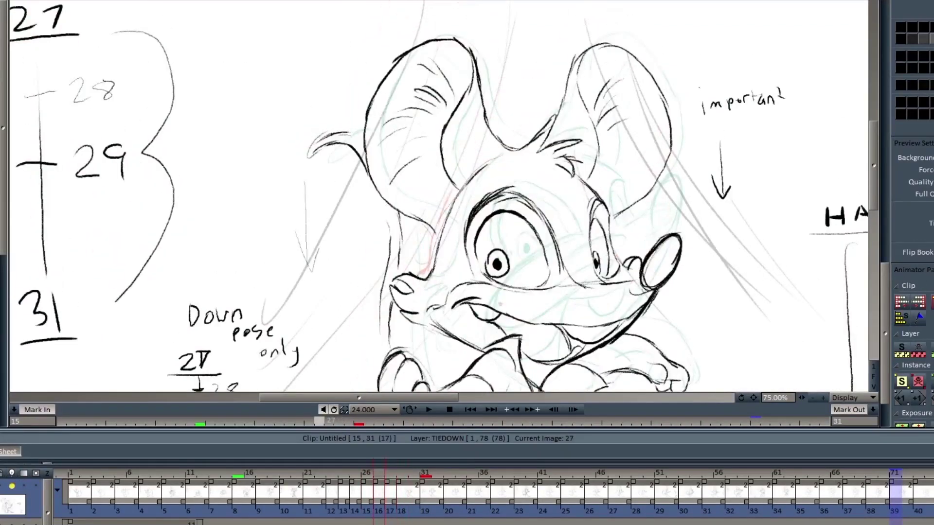
pyautogui.press('Right')
pyautogui.press('Left')
pyautogui.press('Right')
pyautogui.press('Right')
pyautogui.press('Right')
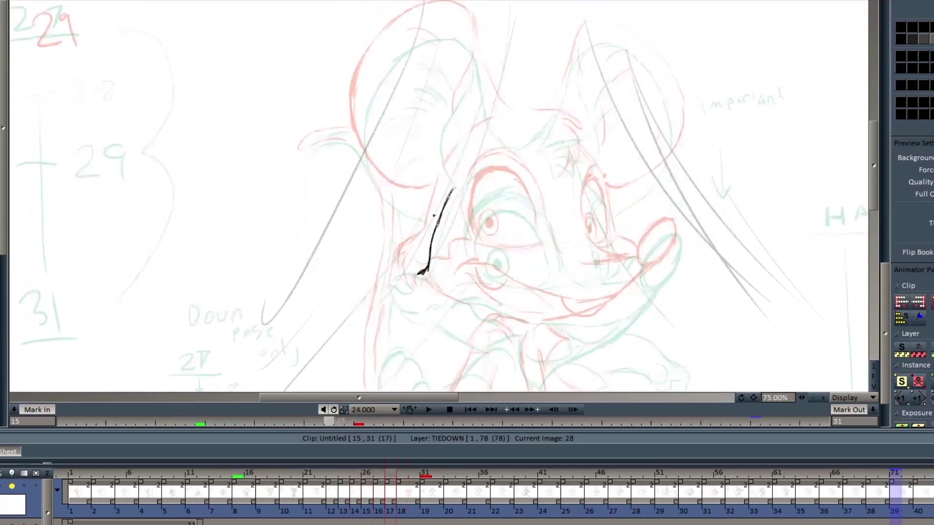
# Step: Draw the nose, the underside of the snout and the cheek fur on frame 28 between drawings 27 and 29
pyautogui.press('Left')
pyautogui.press('Right')
pyautogui.moveTo(671, 266)
pyautogui.mouseDown()
pyautogui.moveTo(619, 326)
pyautogui.moveTo(546, 375)
pyautogui.mouseUp()
pyautogui.press('Left')
pyautogui.press('Right')
pyautogui.press('Right')
pyautogui.press('Left')
pyautogui.scroll(1, 638, 313)
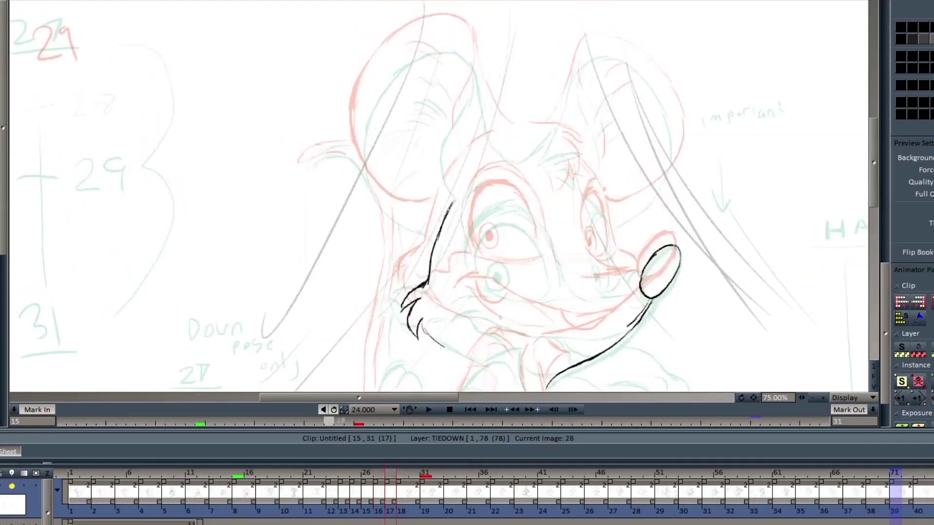
# Step: Draw the mouse's smile line on frame 28 while flipping against drawings 27 and 29
pyautogui.moveTo(501, 319); pyautogui.dragTo(602, 337)
pyautogui.press('Left')
pyautogui.press('Left')
pyautogui.press('Right')
pyautogui.press('Right')
pyautogui.press('Left')
pyautogui.press('Right')
# Step: Draw the lower jaw line from the cheek fur and the shirt collar beneath the chin on frame 28
pyautogui.moveTo(431, 334); pyautogui.dragTo(487, 364)
pyautogui.press('Right')
pyautogui.press('Left')
pyautogui.scroll(-1, 487, 363)
pyautogui.press('Left')
pyautogui.press('Right')
pyautogui.press('Right')
pyautogui.press('Left')
pyautogui.press('Left')
pyautogui.press('Right')
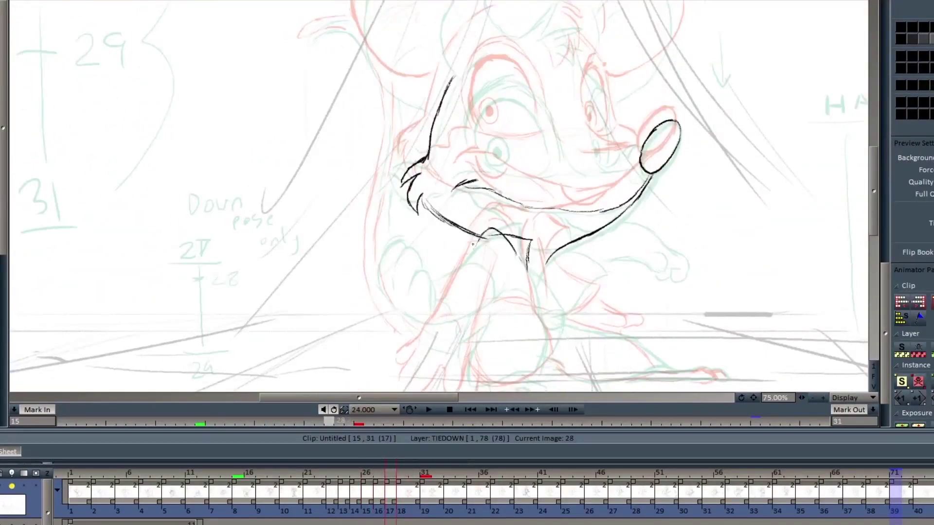
# Step: Draw the near arm swinging down with its hand and fingers on frame 28, checking it against drawings 27 and 29
pyautogui.scroll(-1, 487, 238)
pyautogui.moveTo(479, 219); pyautogui.dragTo(411, 295)
pyautogui.moveTo(514, 244); pyautogui.dragTo(432, 336)
pyautogui.press('Right')
pyautogui.press('Left')
pyautogui.press('Left')
pyautogui.press('Right')
pyautogui.moveTo(421, 290)
pyautogui.mouseDown()
pyautogui.moveTo(430, 334)
pyautogui.moveTo(382, 303)
pyautogui.mouseUp()
pyautogui.moveTo(412, 295); pyautogui.dragTo(395, 304)
pyautogui.press('Left')
pyautogui.press('Right')
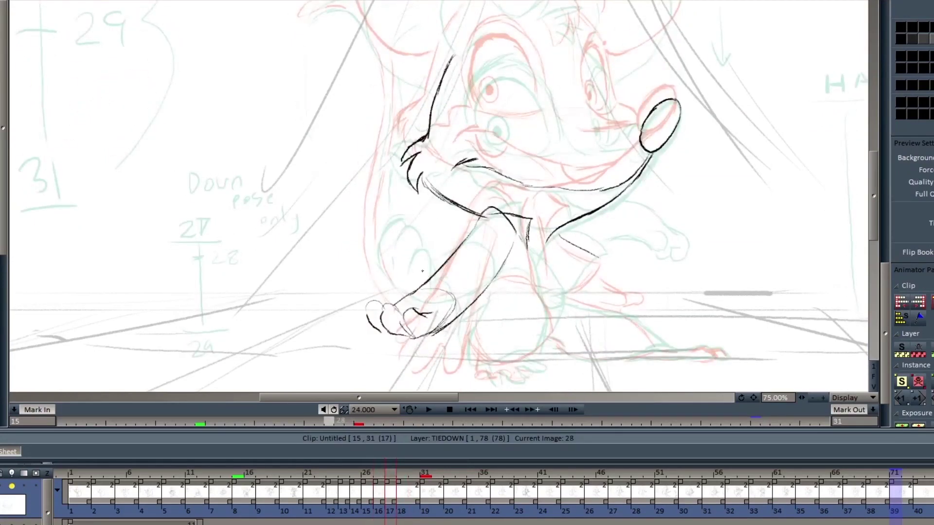
pyautogui.press('Right')
pyautogui.press('Left')
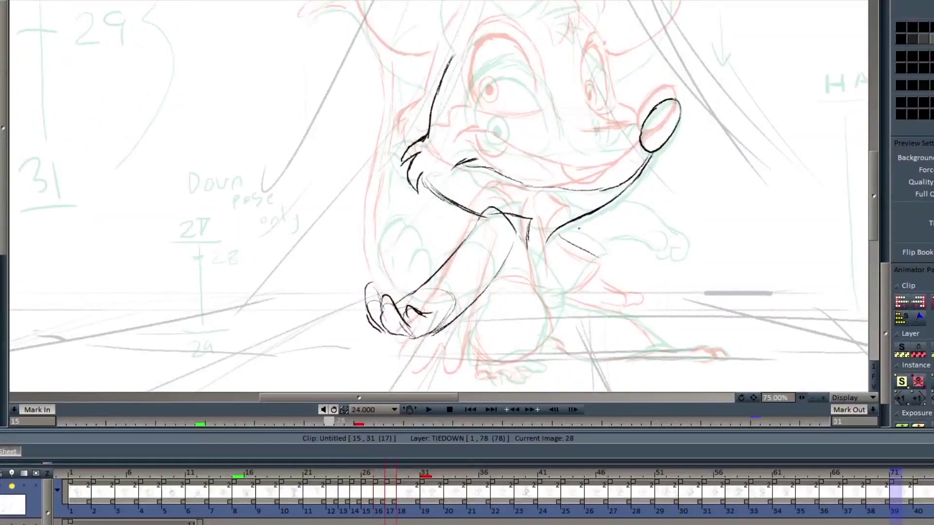
pyautogui.press('Right')
pyautogui.press('Left')
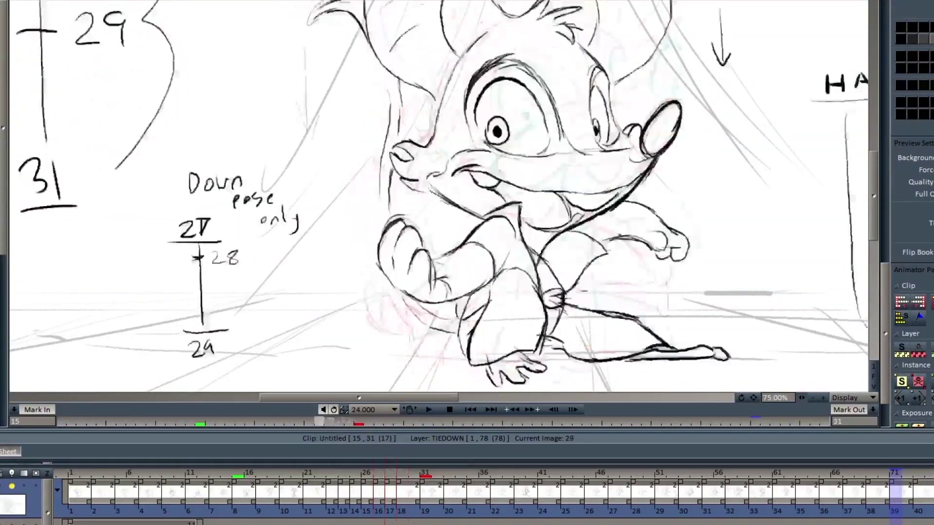
pyautogui.press('Right')
pyautogui.press('Left')
# Step: Draw the near eye with its pupil and brow, the far eye's inner edge and the top of the muzzle on frame 28
pyautogui.scroll(8, 842, 112)
pyautogui.press('Left')
pyautogui.press('Right')
pyautogui.press('Right')
pyautogui.press('Right')
pyautogui.press('Right')
pyautogui.press('Right')
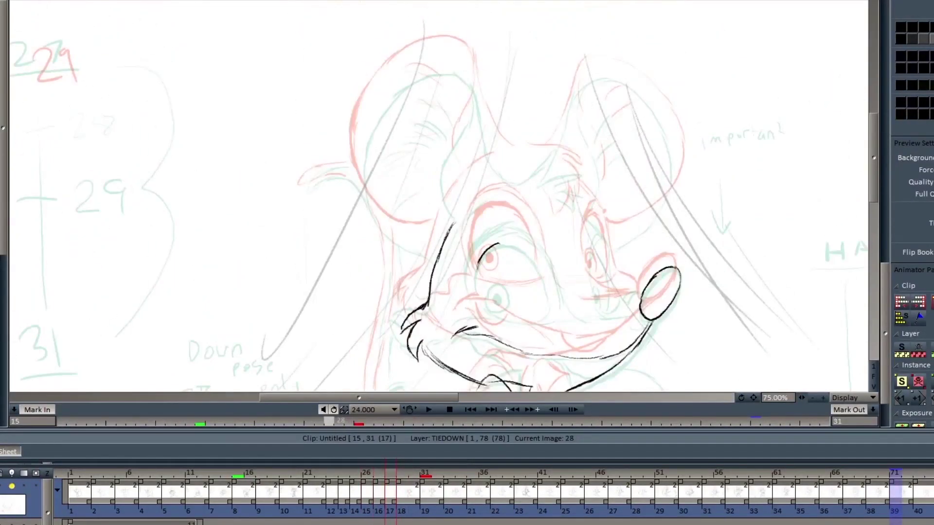
pyautogui.moveTo(475, 284); pyautogui.dragTo(528, 320)
pyautogui.moveTo(485, 290); pyautogui.dragTo(487, 288)
pyautogui.press('Left')
pyautogui.press('Right')
# Step: Turn off the light table and flip the frame 28 in-between against drawings 27 and 29
pyautogui.click(12, 486)
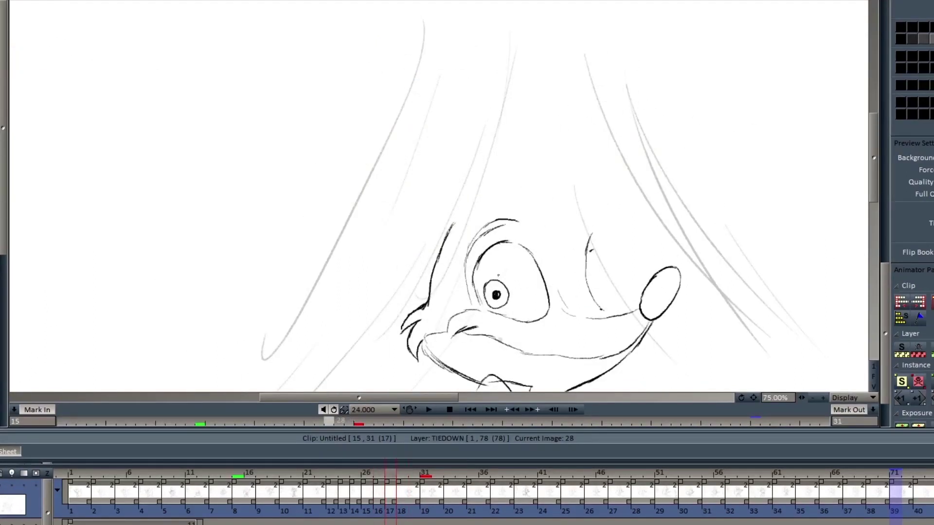
pyautogui.click(813, 397)
pyautogui.press('Right')
pyautogui.click(812, 397)
pyautogui.press('Left')
pyautogui.press('Left')
pyautogui.press('Right')
pyautogui.press('Right')
pyautogui.press('Left')
pyautogui.press('Left')
pyautogui.click(824, 398)
pyautogui.click(823, 398)
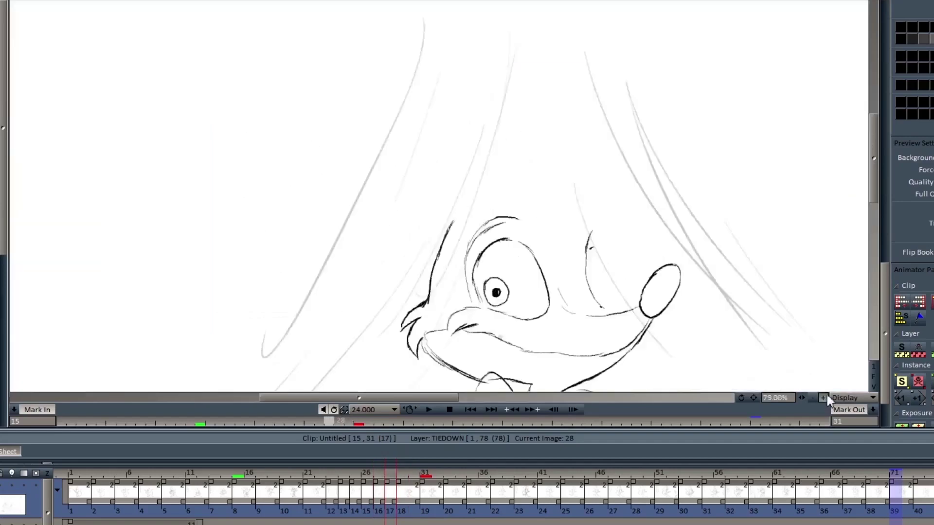
# Step: Draw the top of the head and the hair tuft on frame 28, flipping against the neighbouring drawings
pyautogui.press('Left')
pyautogui.moveTo(520, 169)
pyautogui.mouseDown()
pyautogui.moveTo(555, 178)
pyautogui.moveTo(581, 208)
pyautogui.mouseUp()
pyautogui.press('Right')
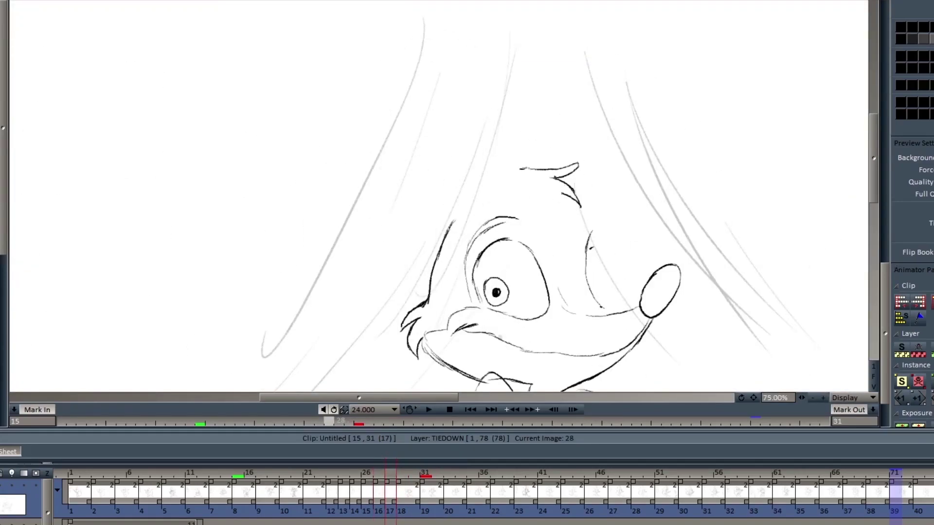
pyautogui.press('Left')
pyautogui.press('Right')
pyautogui.press('Right')
pyautogui.press('Left')
pyautogui.press('Left')
pyautogui.press('Right')
# Step: Draw the near ear's outline on frame 28 and flip it against drawings 27 and 29
pyautogui.moveTo(369, 121)
pyautogui.mouseDown()
pyautogui.moveTo(463, 74)
pyautogui.moveTo(478, 112)
pyautogui.mouseUp()
pyautogui.press('Left')
pyautogui.press('Right')
pyautogui.press('Right')
pyautogui.press('Left')
pyautogui.press('-')
pyautogui.press('-')
pyautogui.press('Left')
pyautogui.press('Right')
pyautogui.press('Right')
pyautogui.press('Left')
pyautogui.press('Left')
pyautogui.press('Right')
pyautogui.press('Right')
# Step: Draw the far ear's outline on frame 28, checking its shape against drawings 27 and 29
pyautogui.press('+')
pyautogui.press('+')
pyautogui.moveTo(873, 167); pyautogui.dragTo(873, 140)
pyautogui.press('Left')
pyautogui.moveTo(587, 264); pyautogui.dragTo(638, 158)
pyautogui.press('Left')
pyautogui.press('Right')
pyautogui.moveTo(711, 364); pyautogui.dragTo(664, 382)
pyautogui.moveTo(630, 161)
pyautogui.mouseDown()
pyautogui.moveTo(670, 152)
pyautogui.moveTo(722, 199)
pyautogui.mouseUp()
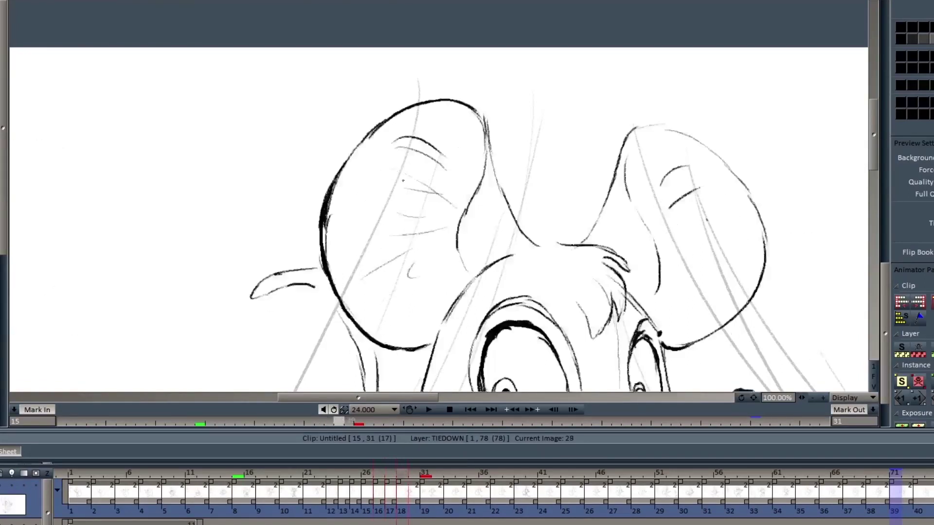
# Step: Draw the far eye with its pupil on frame 28 and flip it against drawings 27 and 29
pyautogui.press('Left')
pyautogui.moveTo(873, 160); pyautogui.dragTo(873, 215)
pyautogui.moveTo(645, 251); pyautogui.dragTo(636, 263)
pyautogui.moveTo(648, 253); pyautogui.dragTo(665, 323)
pyautogui.press('Left')
pyautogui.press('Right')
pyautogui.press('Right')
pyautogui.press('Left')
# Step: Draw the mouse's torso and rounded bent knee on frame 28, checking against drawings 27 and 29
pyautogui.moveTo(873, 159); pyautogui.dragTo(873, 205)
pyautogui.click(812, 398)
pyautogui.press('Left')
pyautogui.press('Right')
pyautogui.moveTo(535, 242); pyautogui.dragTo(544, 299)
pyautogui.moveTo(484, 253); pyautogui.dragTo(472, 314)
pyautogui.moveTo(516, 312); pyautogui.dragTo(539, 306)
pyautogui.press('Right')
pyautogui.press('Left')
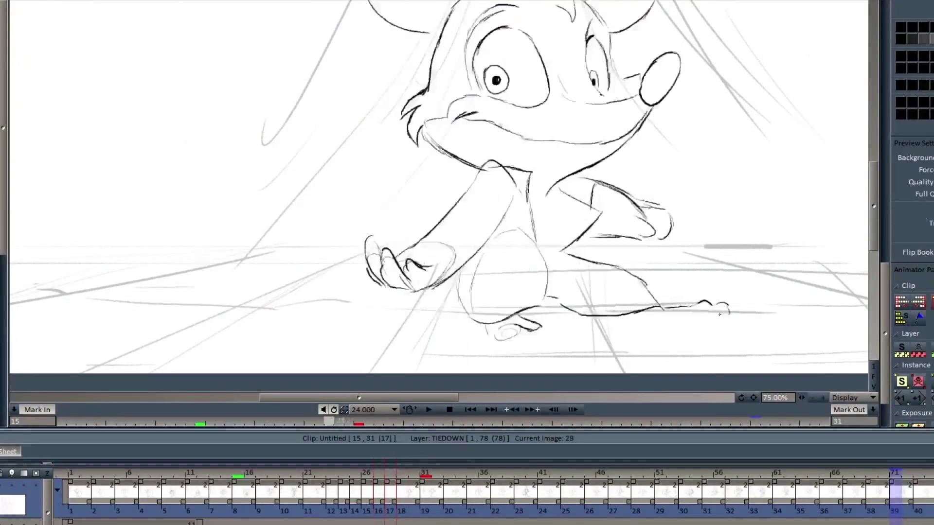
# Step: Draw the tail behind the body on frame 28 and flip the drawing against its neighbours
pyautogui.moveTo(874, 206); pyautogui.dragTo(874, 173)
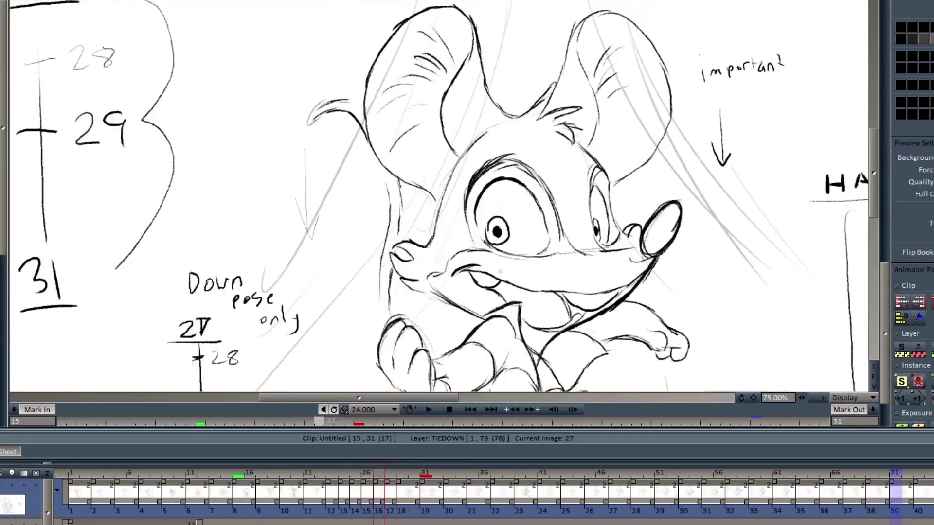
pyautogui.moveTo(384, 217); pyautogui.dragTo(385, 166)
pyautogui.press('Right')
pyautogui.press('Right')
pyautogui.press('Left')
pyautogui.press('Left')
pyautogui.press('Right')
pyautogui.press('Left')
pyautogui.press('Right')
pyautogui.press('Left')
# Step: Play back frames 15 to 31 at full view to review the new in-betweens in motion
pyautogui.press('-')
pyautogui.press('Left')
pyautogui.click(428, 409)
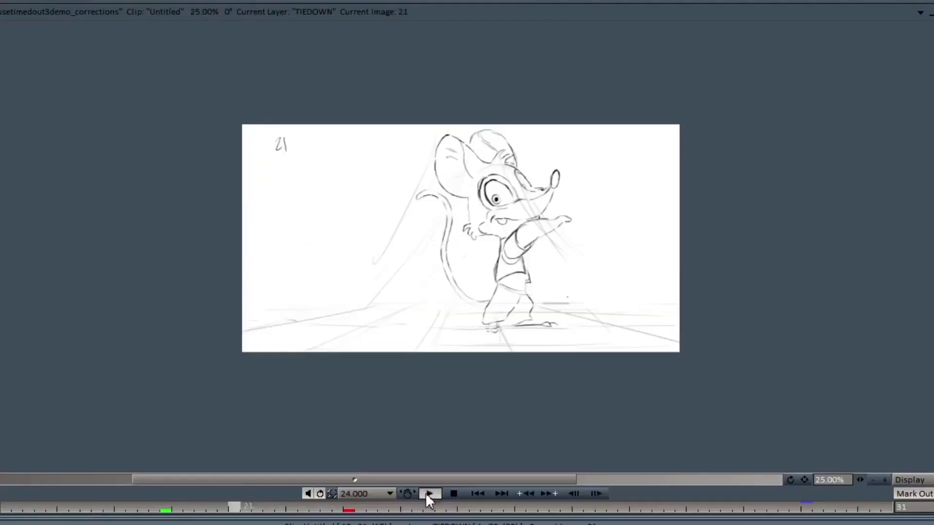
pyautogui.click(428, 495)
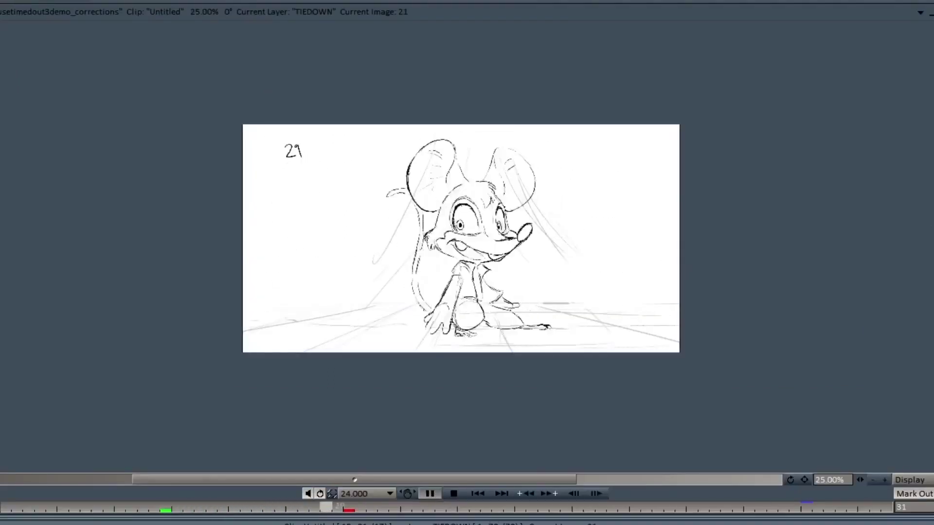
pyautogui.press('Return')
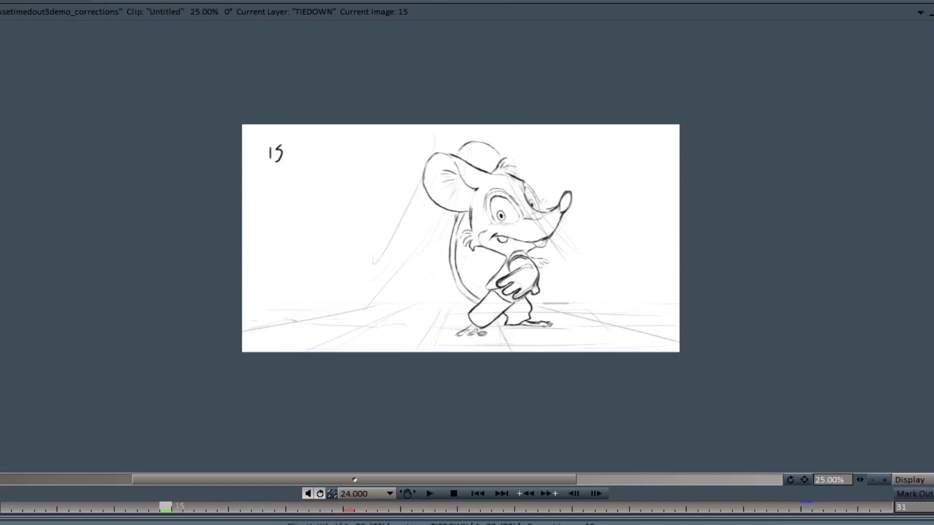
pyautogui.click(435, 494)
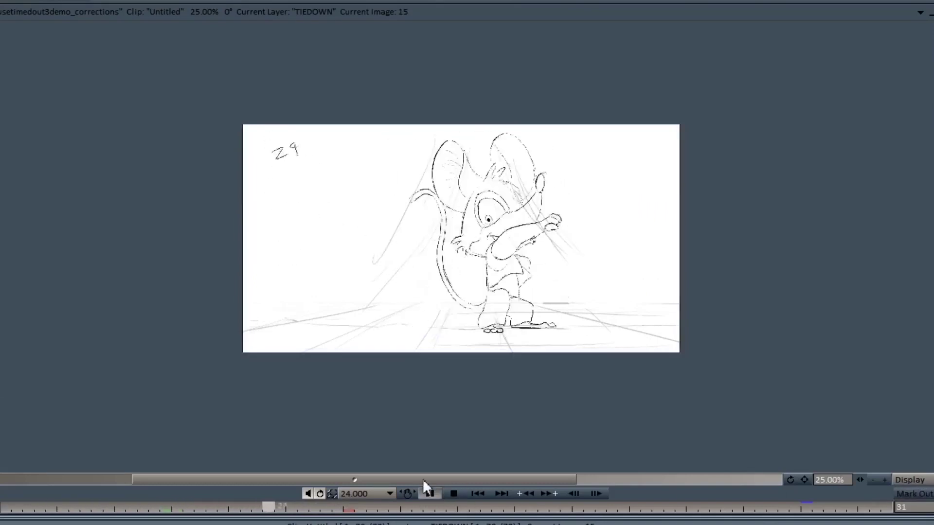
# Step: Draw the raised arm, jaw and cheek fur on the frame 56 in-between, using drawings 55 and 57 as guides
pyautogui.click(885, 481)
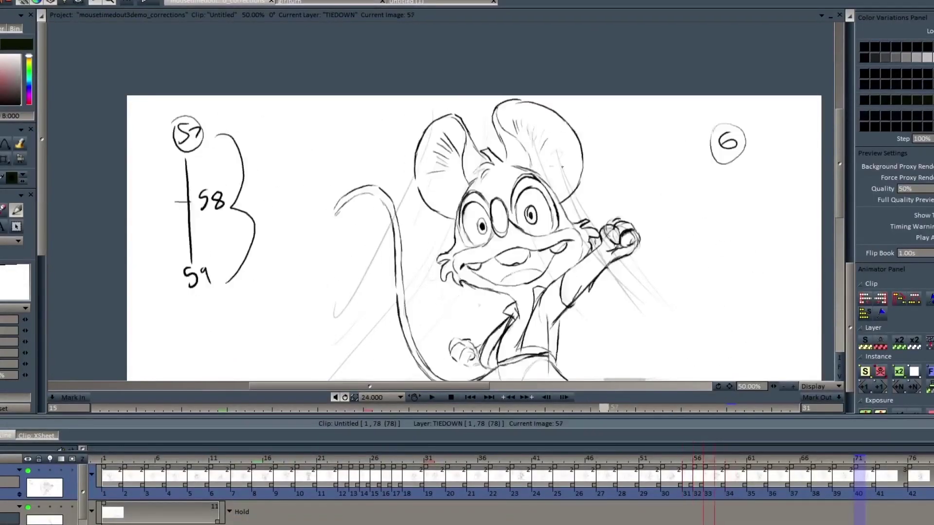
pyautogui.press('Right')
pyautogui.moveTo(594, 264); pyautogui.dragTo(538, 320)
pyautogui.press('Left')
pyautogui.press('Left')
pyautogui.press('Right')
pyautogui.moveTo(566, 247); pyautogui.dragTo(588, 243)
pyautogui.moveTo(489, 250); pyautogui.dragTo(460, 258)
# Step: Draw the eye beside the raised arm and the opposite corner of the grin on frame 56, flipping the neighbouring drawings
pyautogui.press('Left')
pyautogui.press('Right')
pyautogui.press('Left')
pyautogui.moveTo(518, 233)
pyautogui.mouseDown()
pyautogui.moveTo(541, 213)
pyautogui.moveTo(547, 234)
pyautogui.mouseUp()
pyautogui.press('Right')
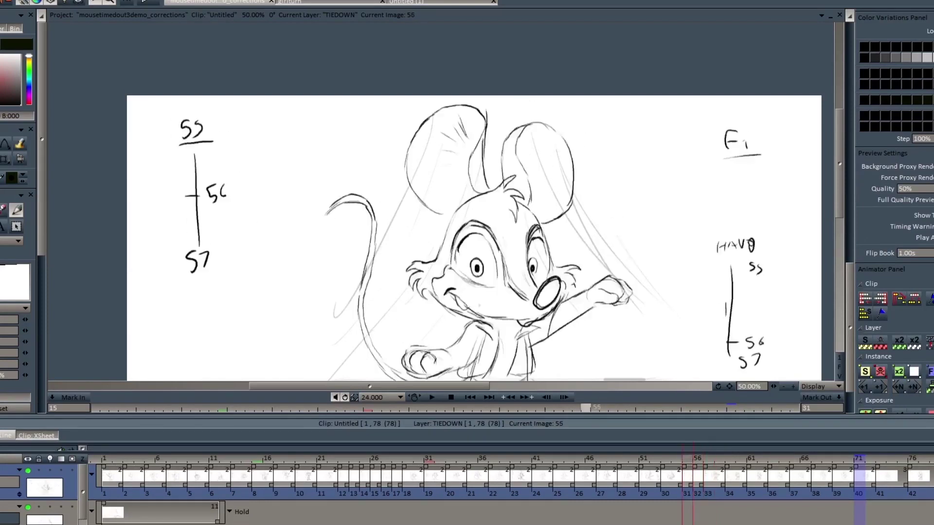
pyautogui.moveTo(451, 271); pyautogui.dragTo(448, 300)
pyautogui.press('Left')
pyautogui.press('Left')
pyautogui.press('Right')
pyautogui.press('Right')
# Step: Draw the brows around both eyes and the hair tuft on frame 56, checking them against drawing 57
pyautogui.moveTo(838, 125); pyautogui.dragTo(839, 121)
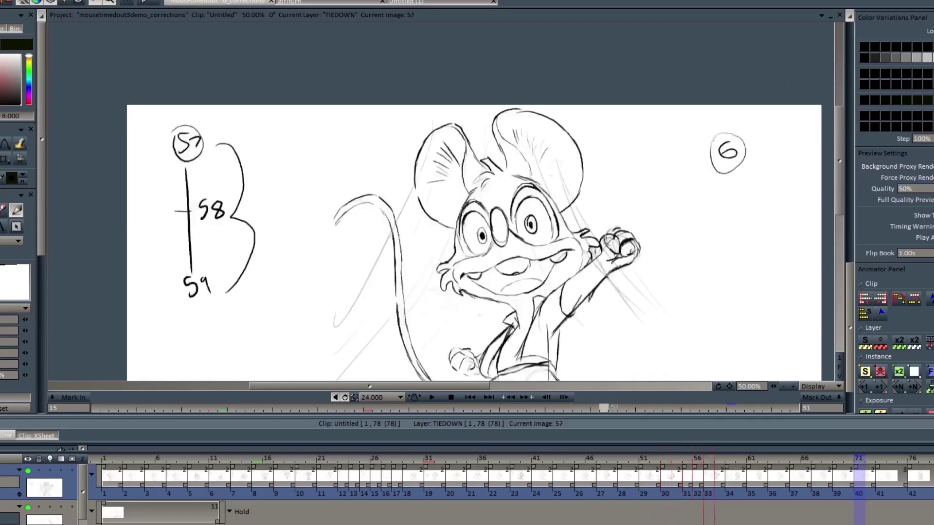
pyautogui.moveTo(481, 251); pyautogui.dragTo(479, 252)
pyautogui.moveTo(469, 215); pyautogui.dragTo(458, 227)
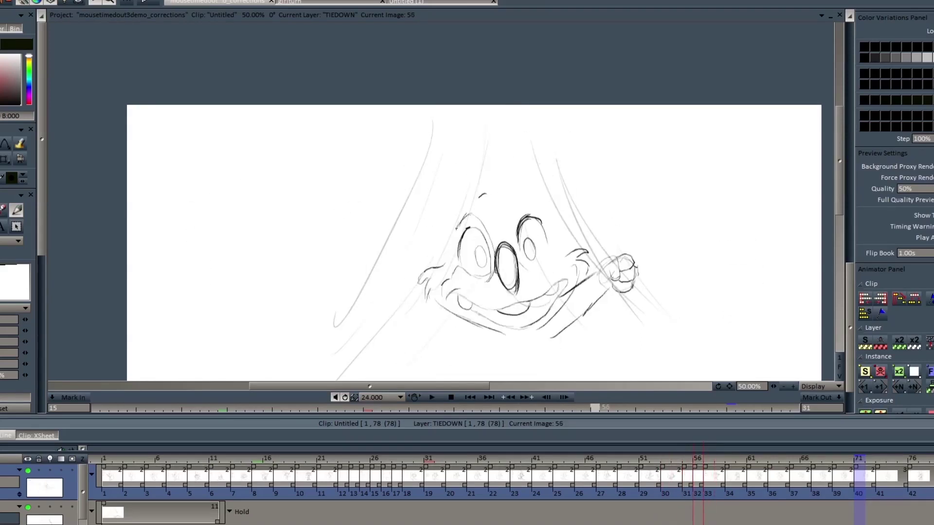
pyautogui.moveTo(520, 208); pyautogui.dragTo(513, 241)
pyautogui.moveTo(529, 203); pyautogui.dragTo(559, 243)
pyautogui.press('Right')
pyautogui.press('Left')
pyautogui.moveTo(489, 189); pyautogui.dragTo(500, 207)
pyautogui.press('Right')
pyautogui.press('Left')
# Step: Draw both ears with their inner edges on frame 56, checking against drawing 55
pyautogui.moveTo(420, 145); pyautogui.dragTo(410, 172)
pyautogui.moveTo(482, 174); pyautogui.dragTo(459, 117)
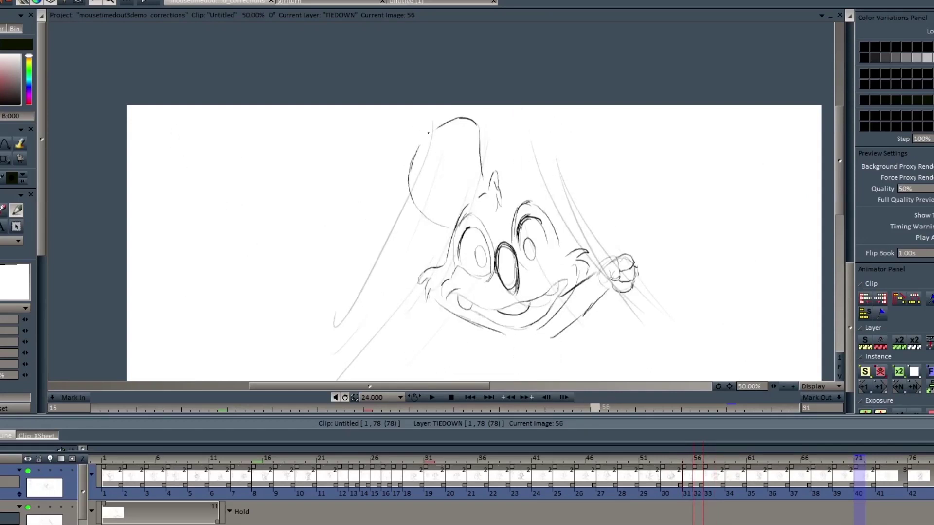
pyautogui.moveTo(525, 121); pyautogui.dragTo(532, 195)
pyautogui.press('Left')
pyautogui.press('Right')
pyautogui.moveTo(476, 128); pyautogui.dragTo(465, 195)
pyautogui.moveTo(839, 126); pyautogui.dragTo(839, 147)
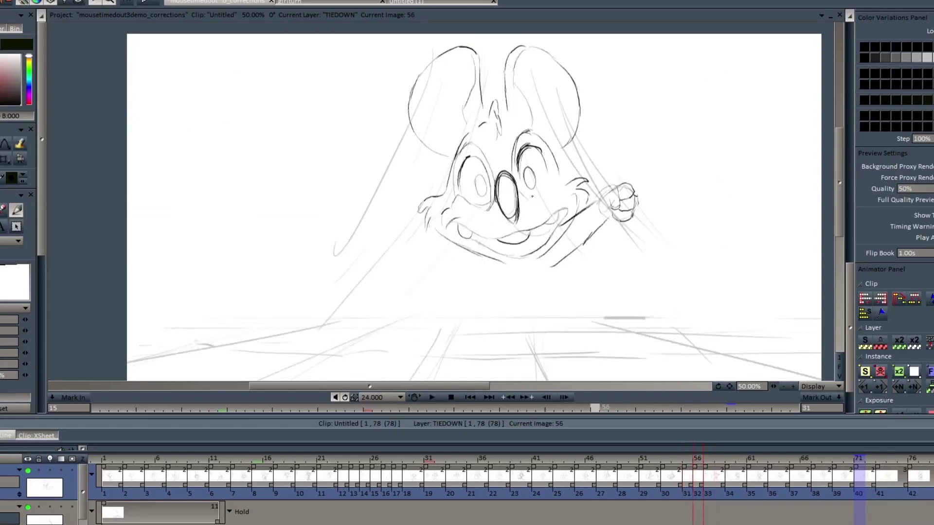
# Step: Draw the torso and open vest edges below the chin on frame 56, flipping between drawings 55 and 57
pyautogui.press('Right')
pyautogui.press('Left')
pyautogui.press('Left')
pyautogui.press('Right')
pyautogui.press('Right')
pyautogui.press('Left')
pyautogui.moveTo(519, 277); pyautogui.dragTo(540, 302)
pyautogui.press('Right')
pyautogui.press('Left')
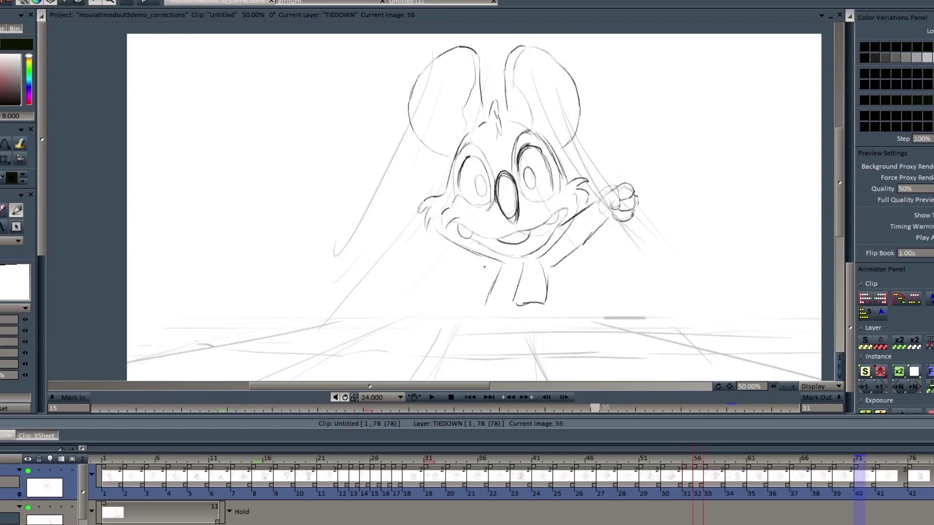
# Step: Draw the side and lower hem of the vest on frame 56 and compare it with drawing 57
pyautogui.moveTo(484, 309); pyautogui.dragTo(467, 322)
pyautogui.press('Right')
pyautogui.press('Left')
pyautogui.press('Right')
pyautogui.press('Left')
# Step: Start the tail with a short upper stroke on frame 56 and flip its arc through the neighbouring drawings
pyautogui.moveTo(378, 156); pyautogui.dragTo(381, 194)
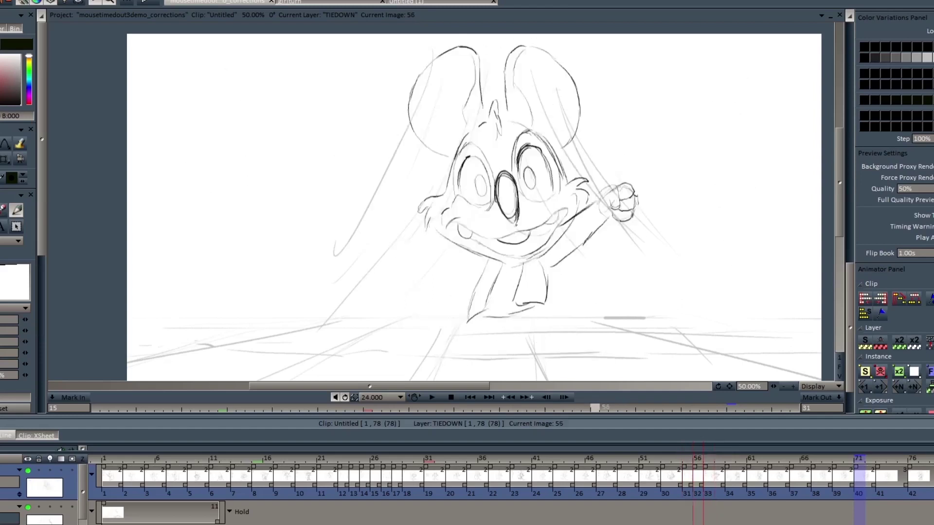
pyautogui.press('Left')
pyautogui.press('Left')
pyautogui.press('Right')
pyautogui.press('Right')
pyautogui.press('Right')
# Step: Draw the lowered arm's fist and the legs on frame 56, checking against drawings 55 and 57
pyautogui.press('Left')
pyautogui.moveTo(440, 287); pyautogui.dragTo(451, 287)
pyautogui.moveTo(436, 283); pyautogui.dragTo(447, 285)
pyautogui.press('Right')
pyautogui.press('Left')
pyautogui.press('Left')
pyautogui.press('Right')
pyautogui.press('Right')
pyautogui.press('Left')
# Step: Play back the animation around frame 56 to check the in-between in motion
pyautogui.press('Left')
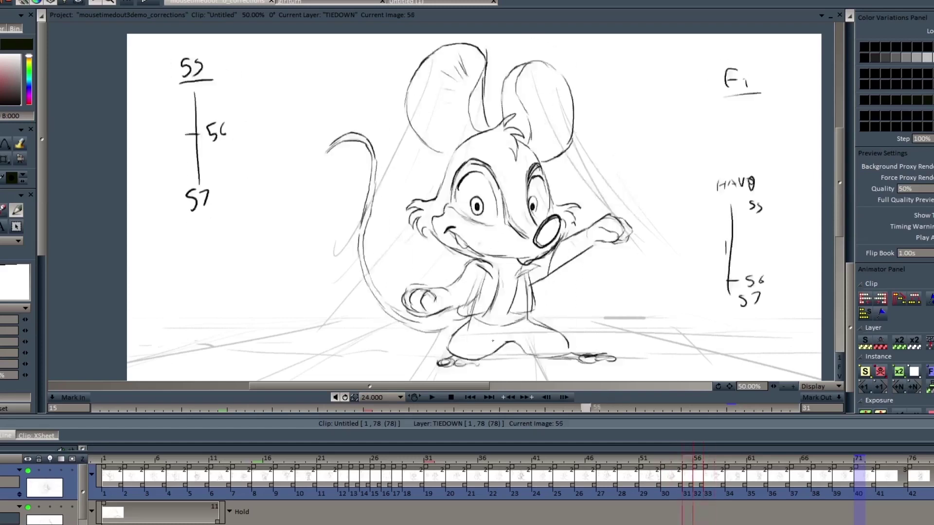
pyautogui.click(432, 398)
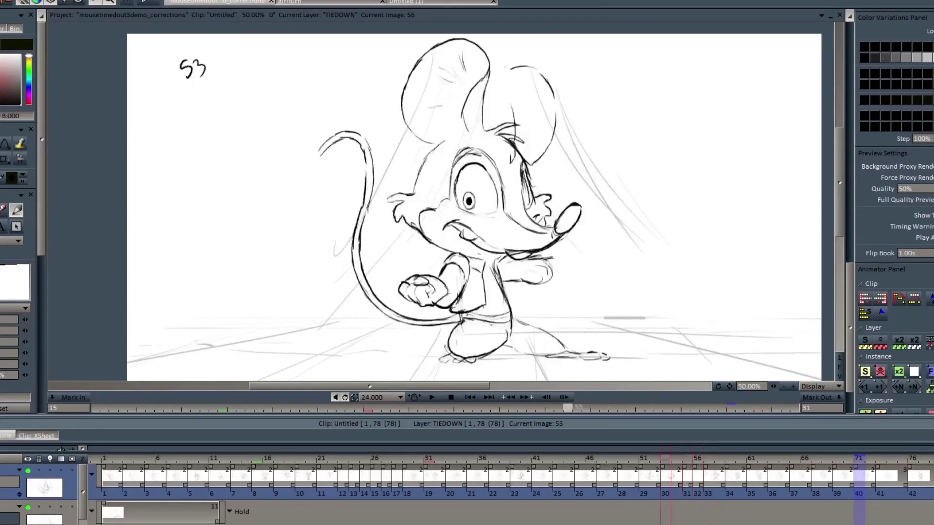
pyautogui.click(433, 397)
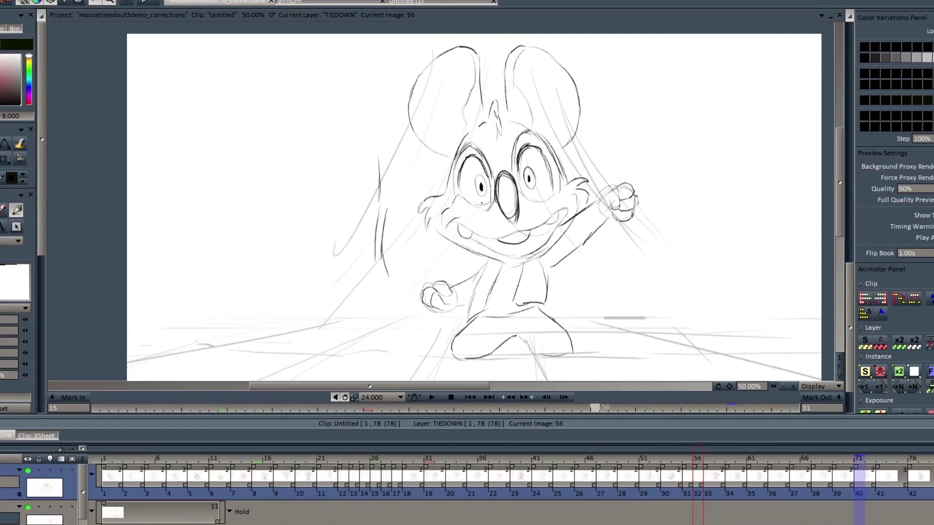
# Step: Draw the curled tail tip and the tail's long curve on frame 56, using drawing 55 as a guide
pyautogui.moveTo(331, 154); pyautogui.dragTo(347, 136)
pyautogui.press('Left')
pyautogui.moveTo(340, 146)
pyautogui.mouseDown()
pyautogui.moveTo(366, 140)
pyautogui.moveTo(352, 134)
pyautogui.moveTo(364, 143)
pyautogui.moveTo(379, 279)
pyautogui.mouseUp()
pyautogui.press('Right')
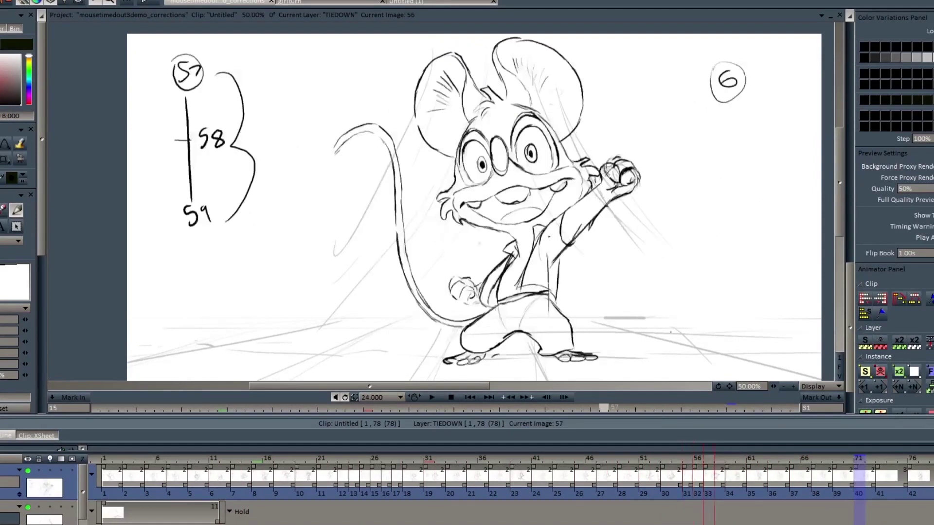
# Step: Draw both feet on frame 56 and flip the drawing repeatedly against drawings 55 and 57
pyautogui.scroll(-1, 599, 341)
pyautogui.moveTo(588, 337); pyautogui.dragTo(608, 338)
pyautogui.press('Right')
pyautogui.press('Left')
pyautogui.moveTo(457, 340)
pyautogui.mouseDown()
pyautogui.moveTo(441, 344)
pyautogui.moveTo(480, 339)
pyautogui.mouseUp()
pyautogui.press('Left')
pyautogui.press('Right')
pyautogui.press('Right')
pyautogui.press('Left')
pyautogui.press('Left')
pyautogui.press('Right')
pyautogui.press('Left')
pyautogui.press('Right')
pyautogui.press('Right')
pyautogui.press('Left')
# Step: Add the inner-ear fold lines and the raised arm's sleeve on frame 56, flipping against the neighbouring drawings
pyautogui.moveTo(526, 68); pyautogui.dragTo(537, 47)
pyautogui.moveTo(559, 207); pyautogui.dragTo(537, 230)
pyautogui.press('Right')
pyautogui.press('Left')
pyautogui.press('Left')
pyautogui.press('Right')
pyautogui.press('Right')
pyautogui.press('Left')
# Step: Label the finished in-between with the frame number 56
pyautogui.press('Left')
pyautogui.press('Right')
pyautogui.moveTo(211, 58); pyautogui.dragTo(202, 85)
pyautogui.moveTo(220, 63); pyautogui.dragTo(216, 78)
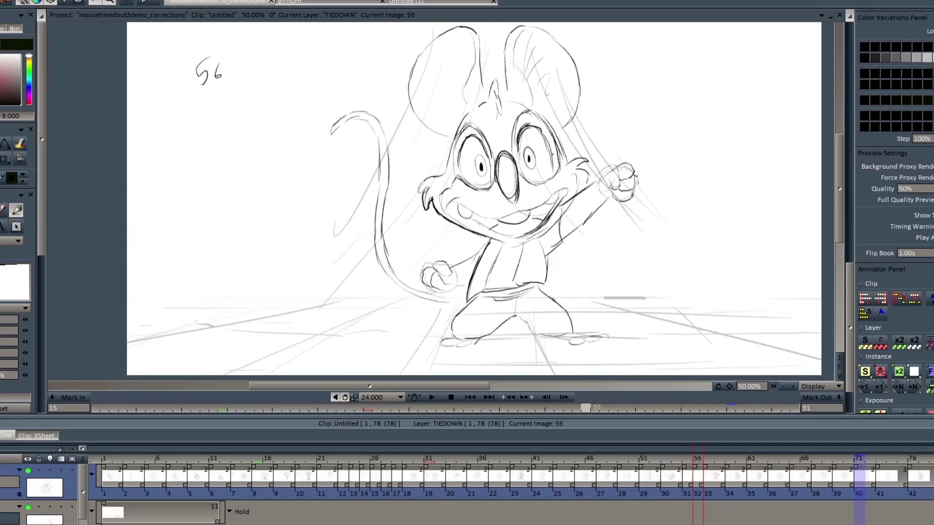
# Step: Play back the tied-down animation and flip drawing 56 against its neighbouring drawings to check the motion
pyautogui.click(432, 397)
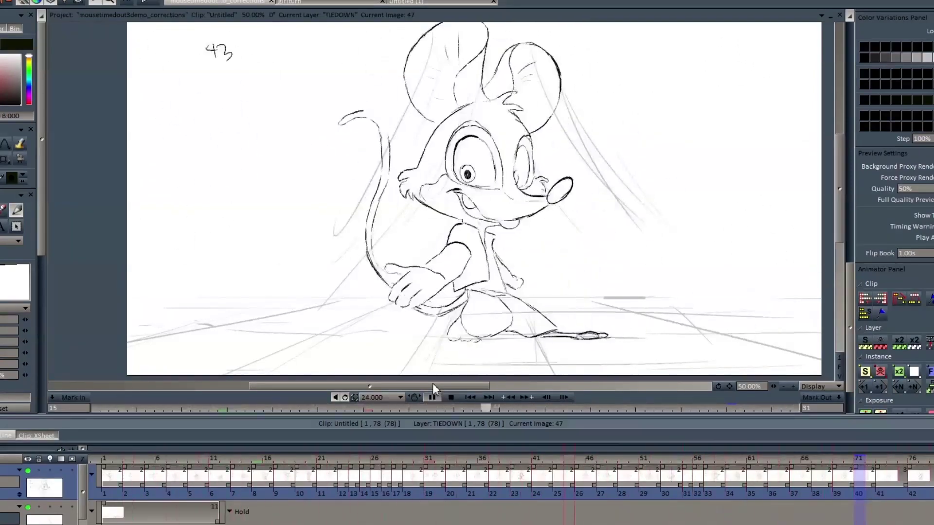
pyautogui.click(432, 397)
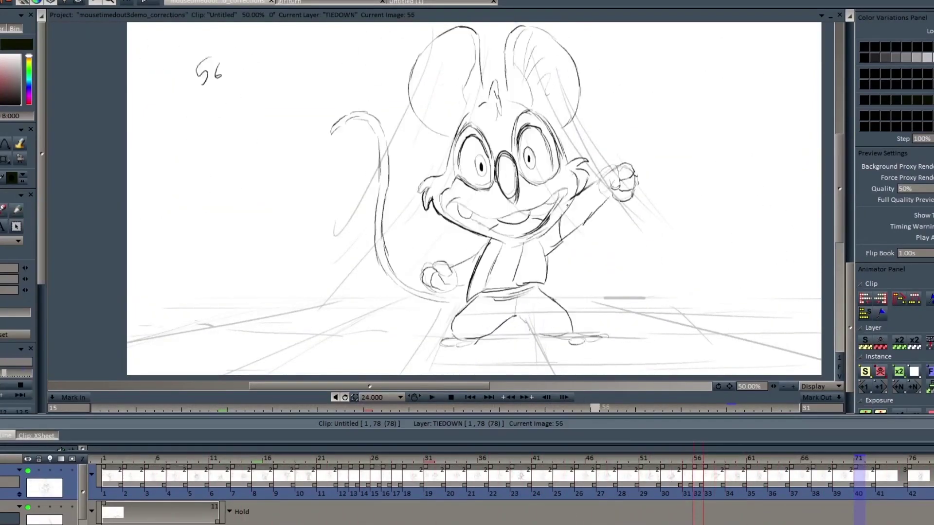
pyautogui.press('Left')
pyautogui.press('Right')
pyautogui.press('Right')
pyautogui.press('Left')
pyautogui.press('Right')
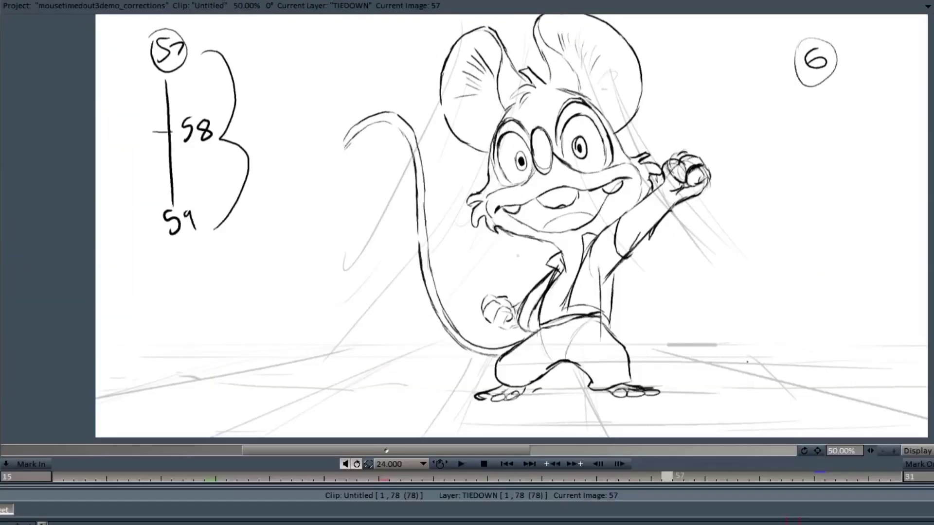
# Step: Draw the mouse's tilted oval nose on frame 58, flipping between drawings 57 and 59 to place it
pyautogui.press('Right')
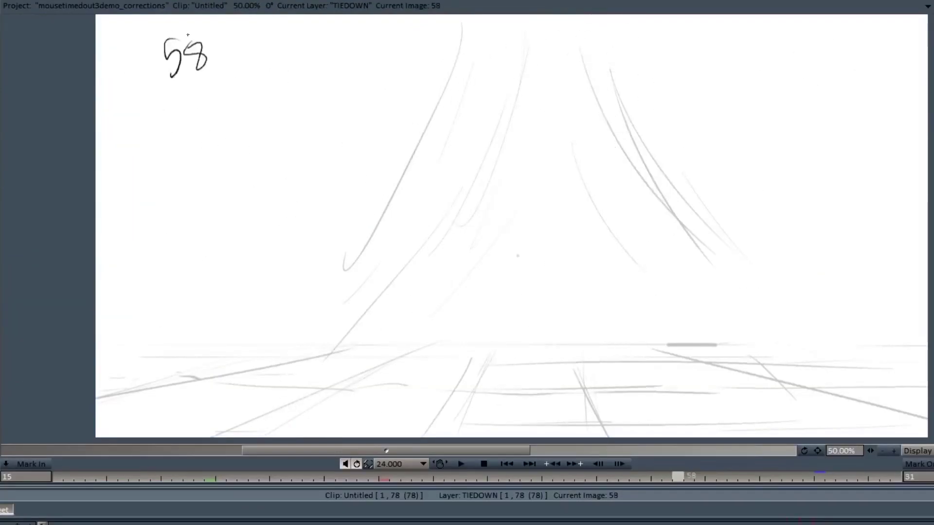
pyautogui.hotkey('shift', '.')
pyautogui.moveTo(857, 157); pyautogui.dragTo(853, 356)
pyautogui.hotkey('shift', ',')
pyautogui.press('Right')
pyautogui.press('Left')
pyautogui.press('Left')
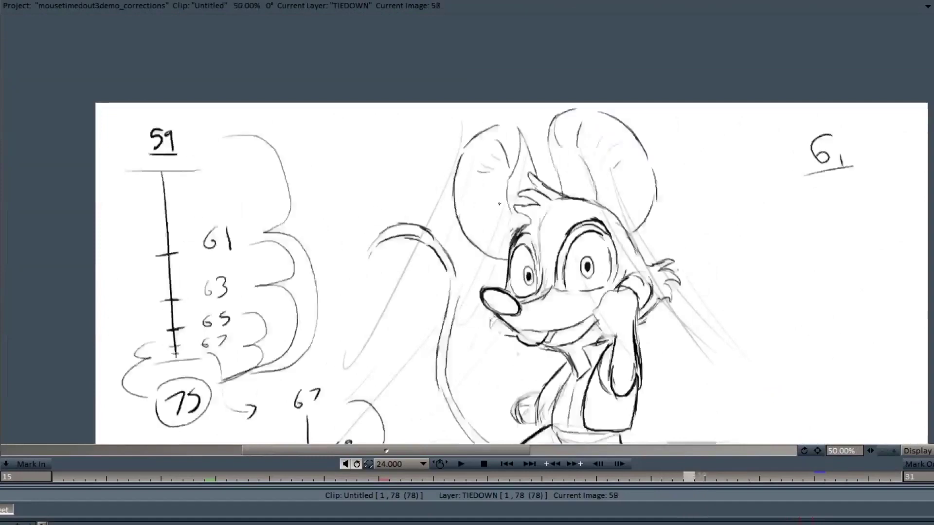
pyautogui.press('Right')
pyautogui.press('Left')
pyautogui.press('Left')
pyautogui.press('Right')
pyautogui.moveTo(498, 256); pyautogui.dragTo(522, 264)
pyautogui.press('Right')
pyautogui.press('Left')
pyautogui.click(528, 289)
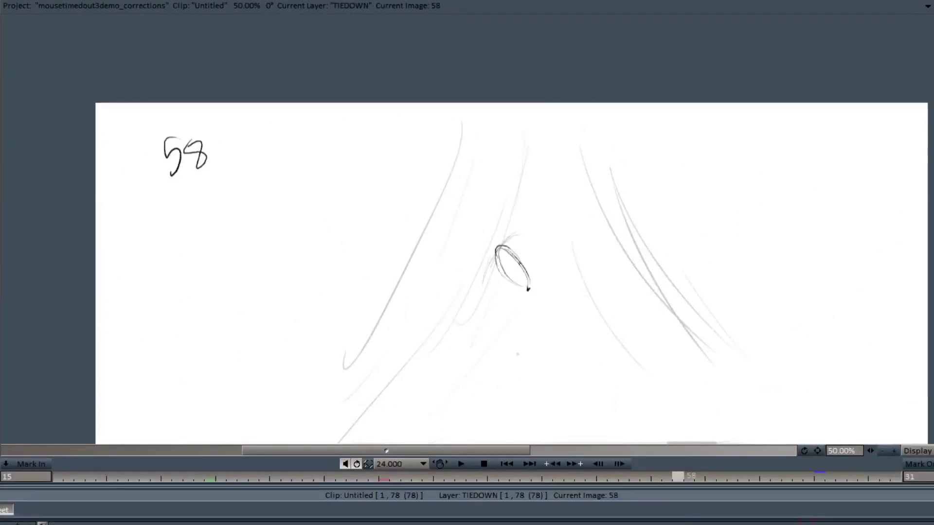
pyautogui.moveTo(502, 244); pyautogui.dragTo(528, 290)
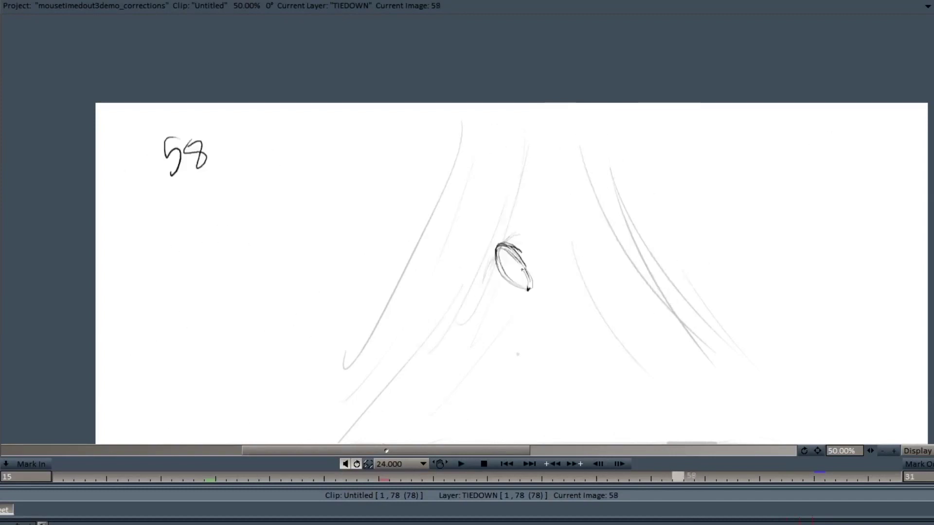
pyautogui.hotkey('ctrl', 'z')
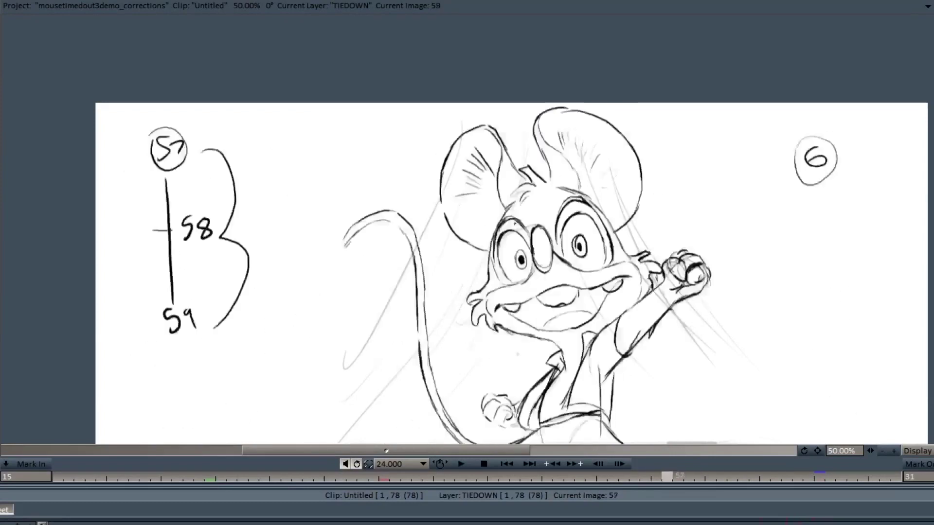
# Step: Draw the near eye's upper curve, the muzzle's top line and the mouth line on frame 58
pyautogui.moveTo(589, 209)
pyautogui.mouseDown()
pyautogui.moveTo(570, 210)
pyautogui.moveTo(552, 261)
pyautogui.moveTo(524, 268)
pyautogui.mouseUp()
pyautogui.press('Left')
pyautogui.press('Right')
pyautogui.press('Left')
pyautogui.press('Right')
pyautogui.press('Right')
pyautogui.moveTo(516, 316); pyautogui.dragTo(617, 295)
pyautogui.press('Left')
pyautogui.press('Left')
pyautogui.press('Right')
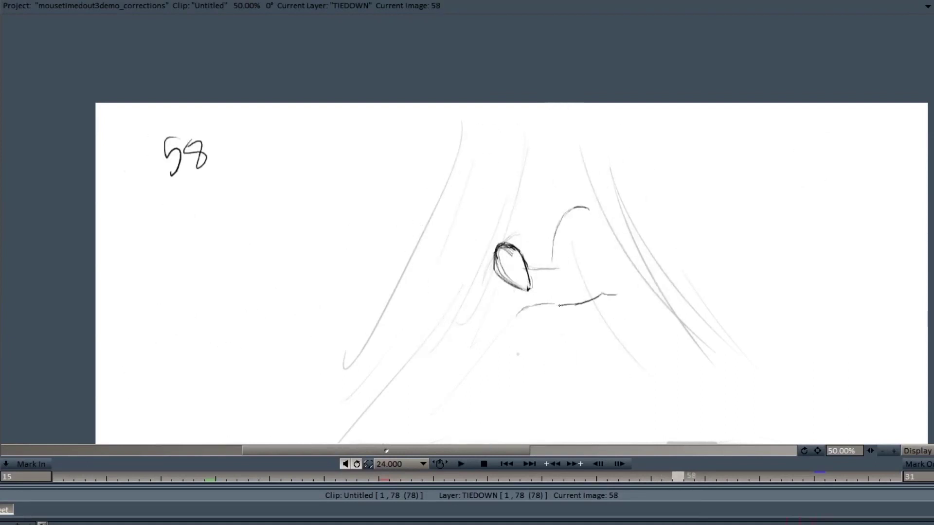
# Step: Add the small rounded shape under the mouth line and rough in the raised fist and start of the forearm on frame 58
pyautogui.press('Right')
pyautogui.press('Left')
pyautogui.press('Left')
pyautogui.press('Left')
pyautogui.press('Right')
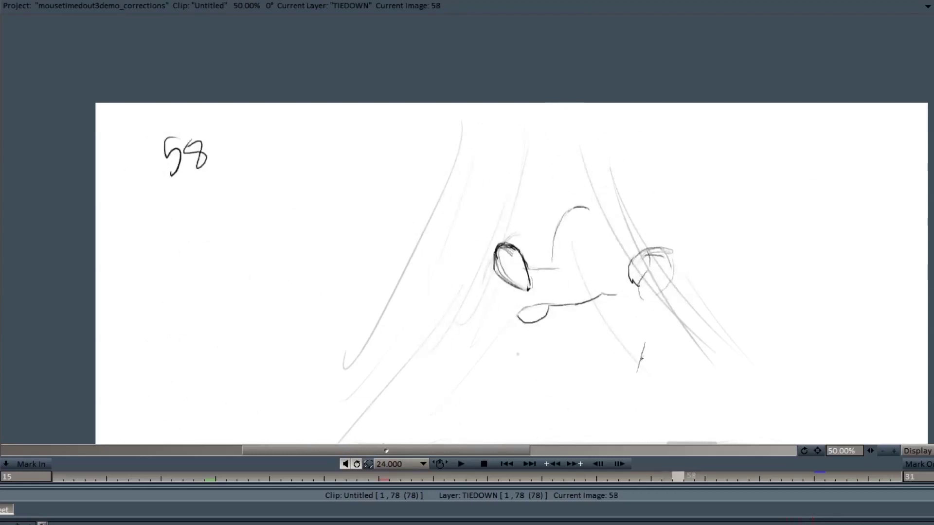
# Step: Develop the raised forearm and the muzzle details around the nose on frame 58, checking against drawings 57 and 59
pyautogui.press('Left')
pyautogui.moveTo(614, 364); pyautogui.dragTo(613, 453)
pyautogui.press('Right')
pyautogui.moveTo(530, 260)
pyautogui.mouseDown()
pyautogui.moveTo(547, 275)
pyautogui.moveTo(534, 269)
pyautogui.mouseUp()
pyautogui.press('Left')
pyautogui.press('Right')
pyautogui.moveTo(539, 281); pyautogui.dragTo(516, 276)
pyautogui.press('Left')
pyautogui.press('Right')
pyautogui.moveTo(605, 392); pyautogui.dragTo(606, 310)
pyautogui.press('Left')
pyautogui.press('Right')
pyautogui.press('Right')
pyautogui.press('Left')
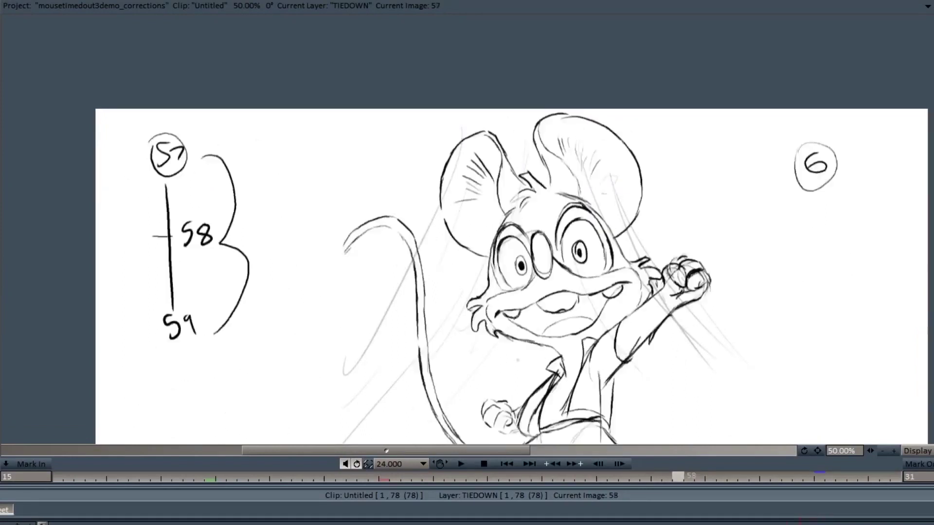
# Step: Draw the far cheek's fur tuft below the nose on frame 58
pyautogui.press('Right')
pyautogui.press('Left')
pyautogui.press('Left')
pyautogui.press('Right')
pyautogui.moveTo(498, 288)
pyautogui.mouseDown()
pyautogui.moveTo(477, 318)
pyautogui.moveTo(496, 330)
pyautogui.mouseUp()
pyautogui.press('Right')
pyautogui.press('Left')
# Step: Draw the near eye's pupil and outer rim on frame 58, flipping through the surrounding drawings
pyautogui.moveTo(574, 230)
pyautogui.mouseDown()
pyautogui.moveTo(583, 226)
pyautogui.moveTo(559, 267)
pyautogui.moveTo(588, 268)
pyautogui.mouseUp()
pyautogui.press('Left')
pyautogui.press('Left')
pyautogui.press('Left')
pyautogui.press('Right')
pyautogui.press('Right')
pyautogui.press('Right')
pyautogui.press('Right')
pyautogui.press('Left')
pyautogui.press('Left')
pyautogui.press('Right')
pyautogui.moveTo(592, 226); pyautogui.dragTo(612, 270)
# Step: Draw the top contour of the head on frame 58, comparing it with drawings 57 and 59
pyautogui.moveTo(566, 196); pyautogui.dragTo(613, 219)
pyautogui.press('Right')
pyautogui.press('Left')
pyautogui.press('Left')
pyautogui.press('Right')
pyautogui.press('Right')
pyautogui.press('Left')
pyautogui.press('Left')
pyautogui.press('Right')
# Step: Sketch the far eye behind the nose and the near eye's lower edge on frame 58
pyautogui.moveTo(507, 236); pyautogui.dragTo(529, 262)
pyautogui.moveTo(555, 271); pyautogui.dragTo(594, 282)
pyautogui.press('Right')
pyautogui.press('Right')
pyautogui.press('Left')
pyautogui.press('Left')
pyautogui.press('Right')
# Step: Draw the back of the head and the near ear's outline on frame 58, flipping against drawing 57
pyautogui.scroll(1, 511, 276)
pyautogui.press('Left')
pyautogui.press('Left')
pyautogui.press('Right')
pyautogui.moveTo(612, 255); pyautogui.dragTo(634, 295)
pyautogui.moveTo(549, 158); pyautogui.dragTo(550, 220)
pyautogui.moveTo(649, 228); pyautogui.dragTo(628, 270)
pyautogui.press('Left')
pyautogui.press('Right')
pyautogui.moveTo(555, 156); pyautogui.dragTo(586, 155)
pyautogui.moveTo(576, 156); pyautogui.dragTo(643, 190)
pyautogui.press('Left')
pyautogui.press('Right')
# Step: Draw the far ear's outer contour on frame 58 and compare it with drawing 59
pyautogui.moveTo(506, 172); pyautogui.dragTo(523, 201)
pyautogui.moveTo(450, 214); pyautogui.dragTo(470, 284)
pyautogui.press('Right')
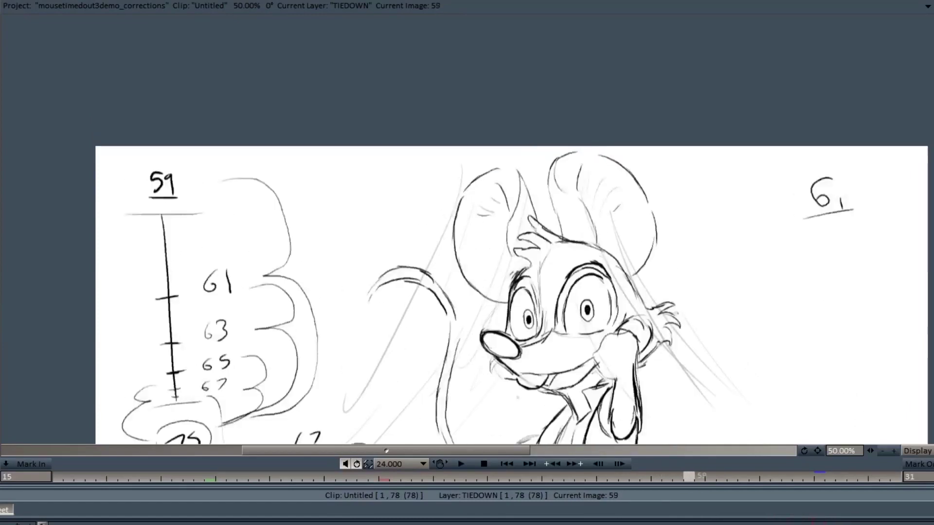
# Step: Draw the raised arm's elbow and sleeve curve on frame 58
pyautogui.scroll(-2, 511, 276)
pyautogui.press('Left')
pyautogui.press('Left')
pyautogui.press('Right')
pyautogui.moveTo(607, 290); pyautogui.dragTo(632, 333)
pyautogui.press('Left')
pyautogui.press('Right')
# Step: Draw the lowered arm's lines and the shirt's front edge on frame 58
pyautogui.moveTo(540, 337)
pyautogui.mouseDown()
pyautogui.moveTo(558, 320)
pyautogui.moveTo(526, 378)
pyautogui.mouseUp()
pyautogui.press('Right')
pyautogui.press('Left')
pyautogui.moveTo(565, 326); pyautogui.dragTo(546, 380)
pyautogui.moveTo(592, 305); pyautogui.dragTo(572, 366)
pyautogui.press('Left')
pyautogui.press('Right')
# Step: Add the shirt's lower hem and the collar lines at the neck on frame 58
pyautogui.moveTo(573, 371); pyautogui.dragTo(606, 374)
pyautogui.moveTo(588, 295); pyautogui.dragTo(588, 315)
pyautogui.press('Left')
pyautogui.press('Right')
pyautogui.moveTo(559, 304); pyautogui.dragTo(567, 313)
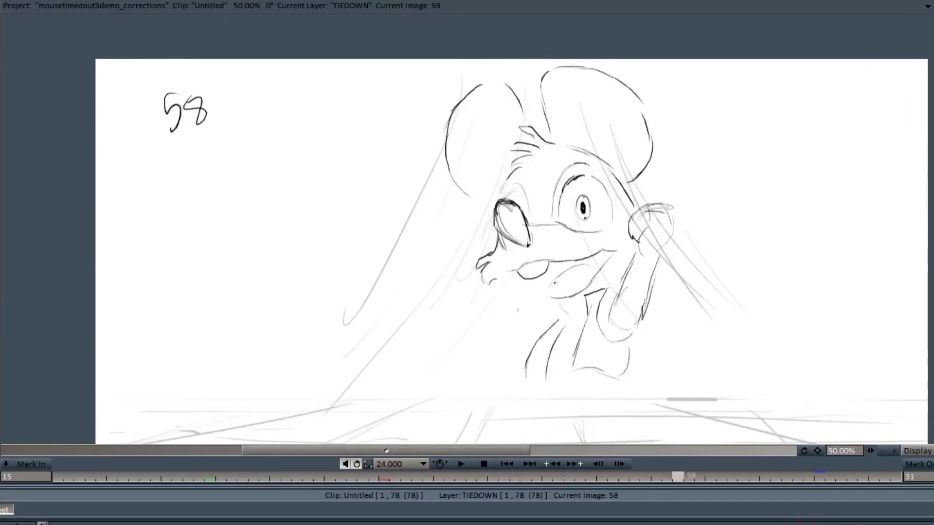
# Step: Draw the far ear's inner edge on frame 58, flipping against drawing 57
pyautogui.scroll(-1, 917, 147)
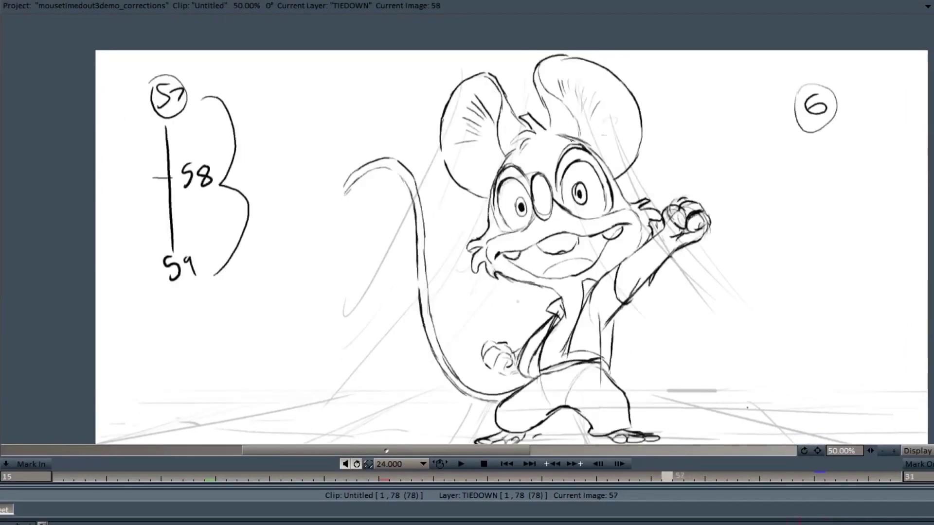
pyautogui.moveTo(506, 80); pyautogui.dragTo(505, 170)
pyautogui.press('Left')
pyautogui.press('Right')
# Step: Draw both edges of the tail's long curve on frame 58, between its positions on 57 and 59
pyautogui.moveTo(422, 196)
pyautogui.mouseDown()
pyautogui.moveTo(434, 235)
pyautogui.moveTo(426, 295)
pyautogui.moveTo(448, 363)
pyautogui.mouseUp()
pyautogui.press('Left')
pyautogui.press('Right')
pyautogui.moveTo(442, 249); pyautogui.dragTo(455, 355)
pyautogui.press('Right')
pyautogui.press('Left')
# Step: Draw the lowered hand's small fist behind the body on frame 58
pyautogui.scroll(-3, 512, 229)
pyautogui.press('Left')
pyautogui.press('Right')
pyautogui.moveTo(501, 274); pyautogui.dragTo(524, 262)
pyautogui.moveTo(507, 265); pyautogui.dragTo(521, 266)
pyautogui.press('Left')
pyautogui.press('Right')
pyautogui.press('Right')
pyautogui.press('Left')
# Step: Complete the shirt's back edge and draw the waistline on frame 58
pyautogui.moveTo(637, 245); pyautogui.dragTo(622, 294)
pyautogui.moveTo(549, 297); pyautogui.dragTo(598, 287)
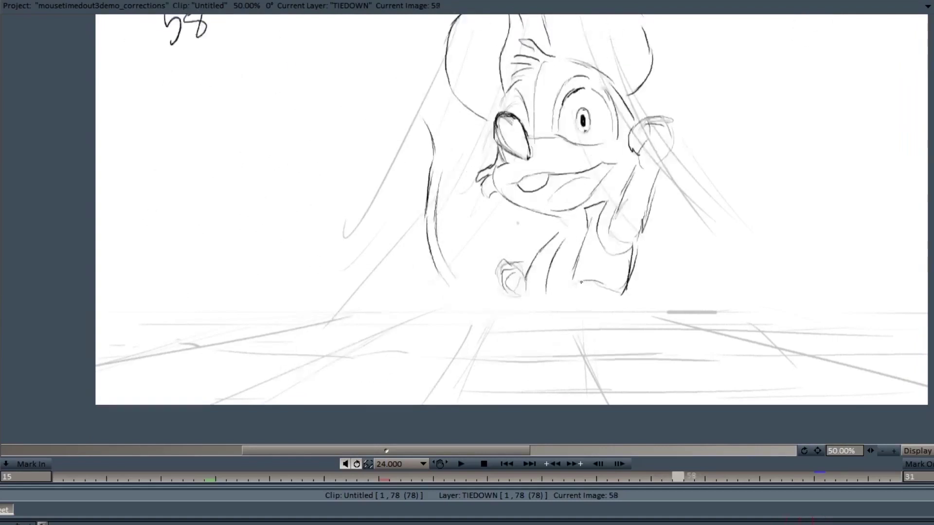
pyautogui.press('Right')
pyautogui.press('Left')
# Step: Draw the trouser legs and the tail-side foot on frame 58, checking against drawings 57 and 59
pyautogui.moveTo(506, 322); pyautogui.dragTo(530, 357)
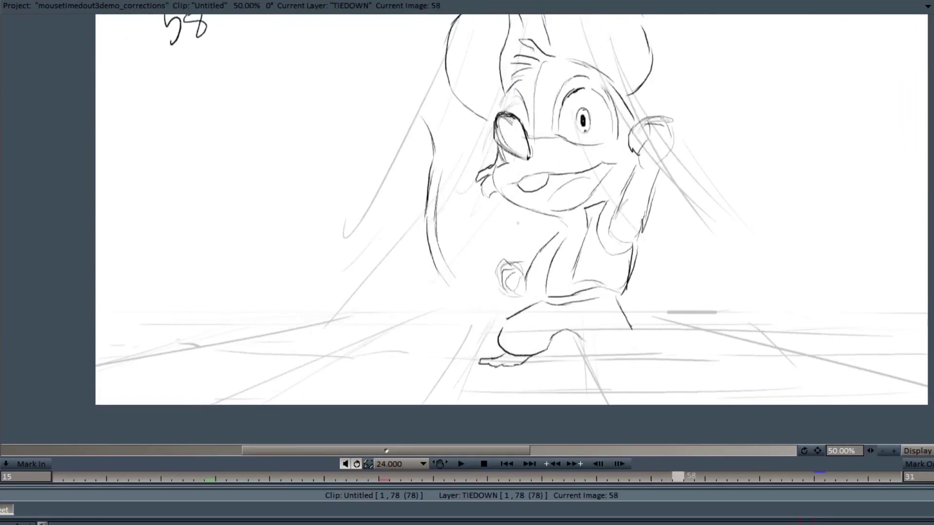
pyautogui.press('Right')
pyautogui.press('Left')
pyautogui.press('Left')
pyautogui.press('Right')
# Step: Draw the other foot on frame 58 and compare it with drawing 59
pyautogui.moveTo(631, 360); pyautogui.dragTo(647, 366)
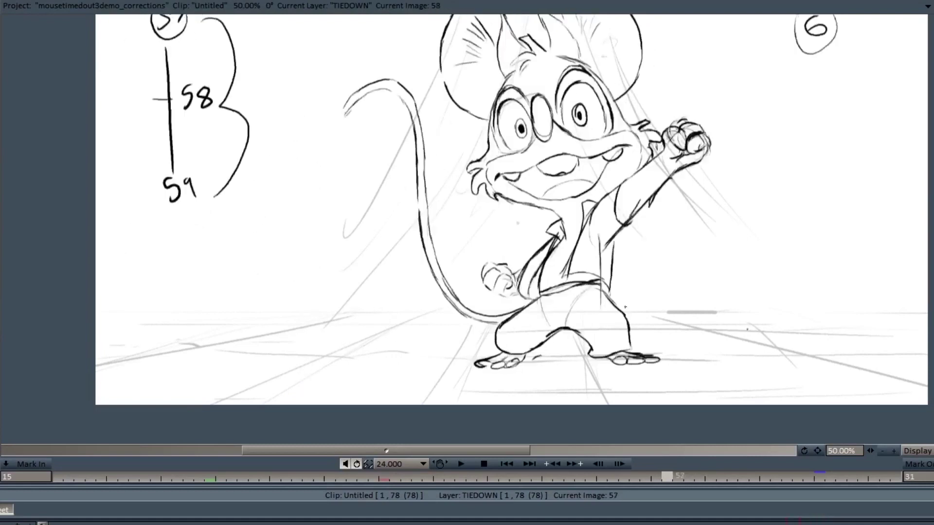
pyautogui.press('Right')
pyautogui.press('Left')
# Step: Flip frame 58 against drawing 57 and step forward through the following drawings to frame 63
pyautogui.moveTo(905, 33); pyautogui.dragTo(905, 107)
pyautogui.press('Left')
pyautogui.press('Right')
pyautogui.press('Right')
pyautogui.press('Right')
pyautogui.press('Right')
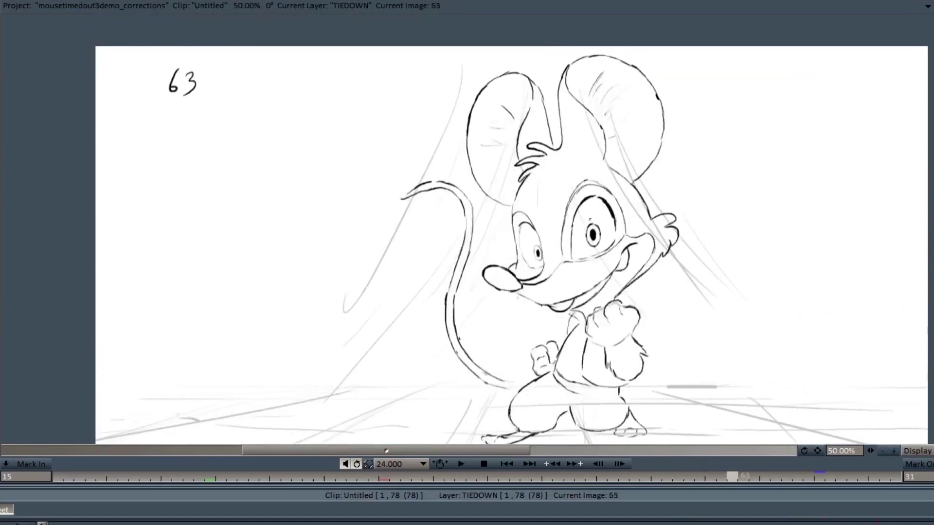
# Step: Flip from frame 63 back to frame 58 and examine the mouse's head up close against its neighbouring drawings
pyautogui.press('Right')
pyautogui.press('Right')
pyautogui.press('Left')
pyautogui.press('Left')
pyautogui.press('Left')
pyautogui.press('Right')
pyautogui.press('Left')
pyautogui.click(893, 450)
pyautogui.click(893, 450)
pyautogui.moveTo(917, 55); pyautogui.dragTo(917, 121)
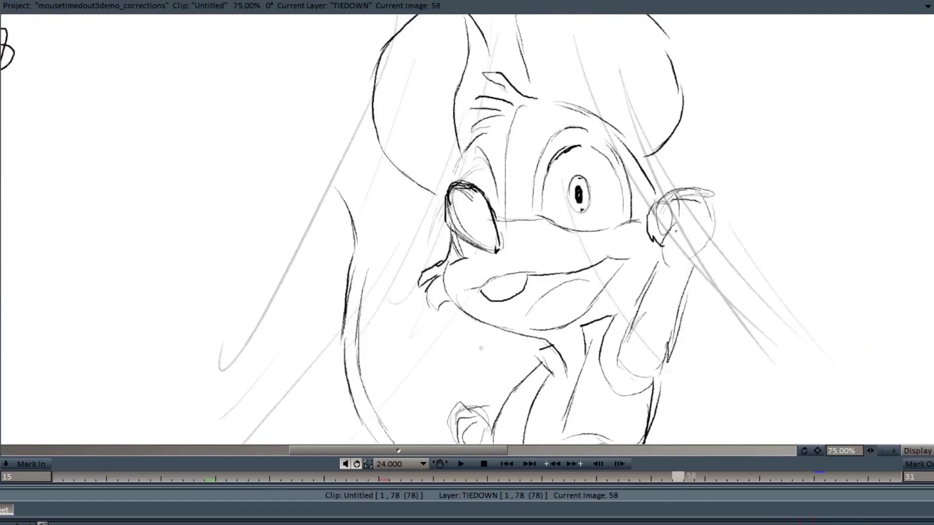
pyautogui.press('Left')
pyautogui.press('Right')
pyautogui.press('Right')
# Step: Compare frame 58 with drawings 57 and 59 with the whole picture in view
pyautogui.press('-')
pyautogui.press('-')
pyautogui.press('Left')
pyautogui.press('Left')
pyautogui.press('Right')
pyautogui.press('Left')
pyautogui.press('Right')
pyautogui.press('Right')
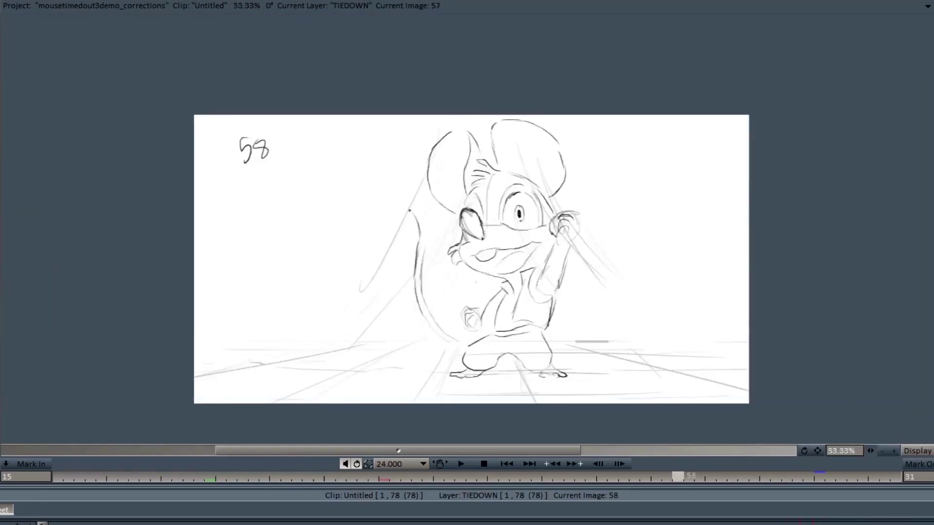
pyautogui.press('Right')
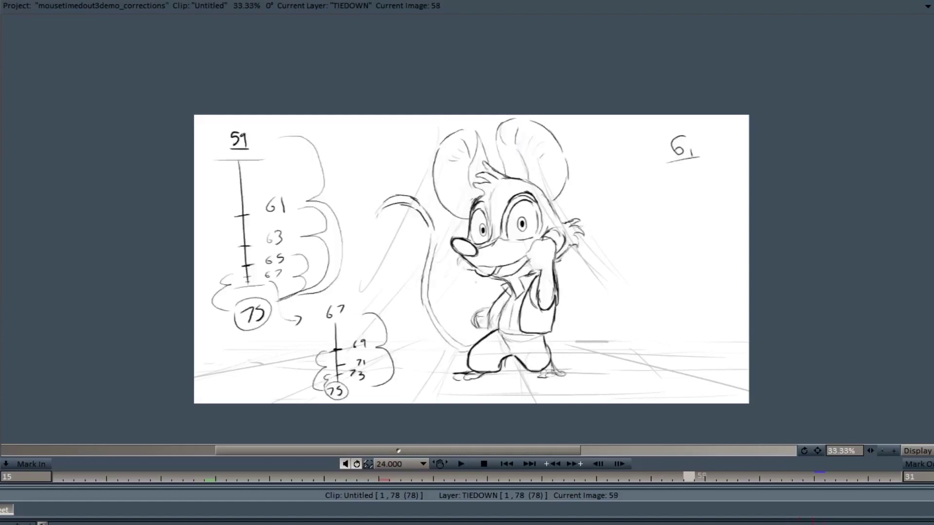
pyautogui.scroll(2, 532, 274)
pyautogui.scroll(-2, 510, 195)
# Step: Play back the mouse animation, stop it and flip between the drawings around frame 45
pyautogui.click(462, 464)
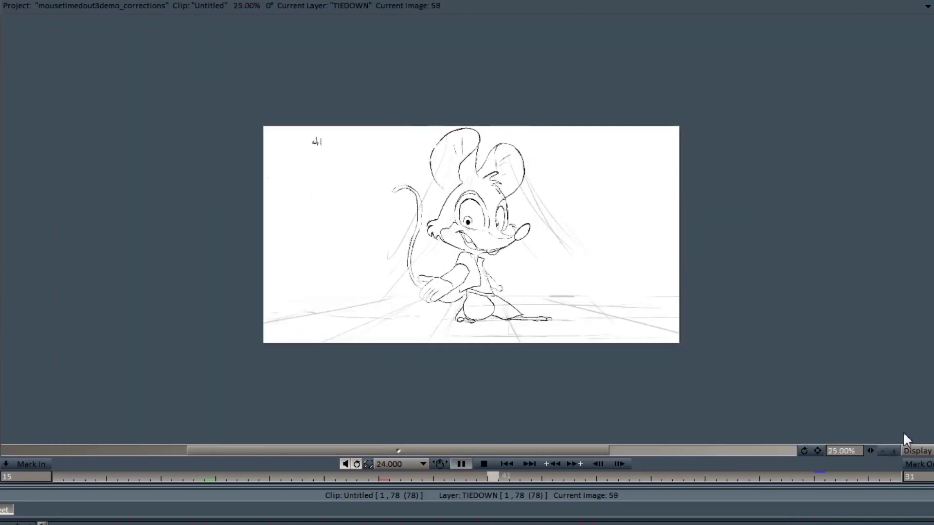
pyautogui.scroll(1, 923, 432)
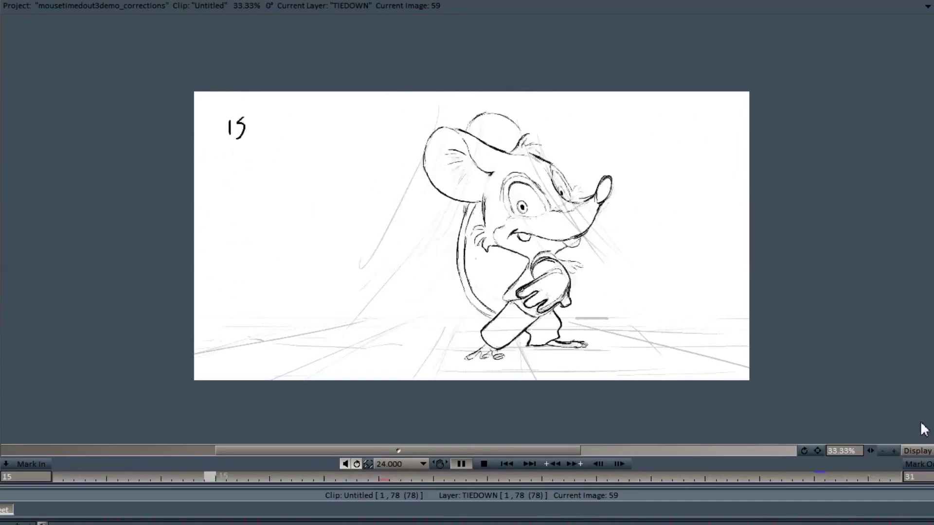
pyautogui.press('Return')
pyautogui.press('Right')
pyautogui.press('Left')
pyautogui.press('Right')
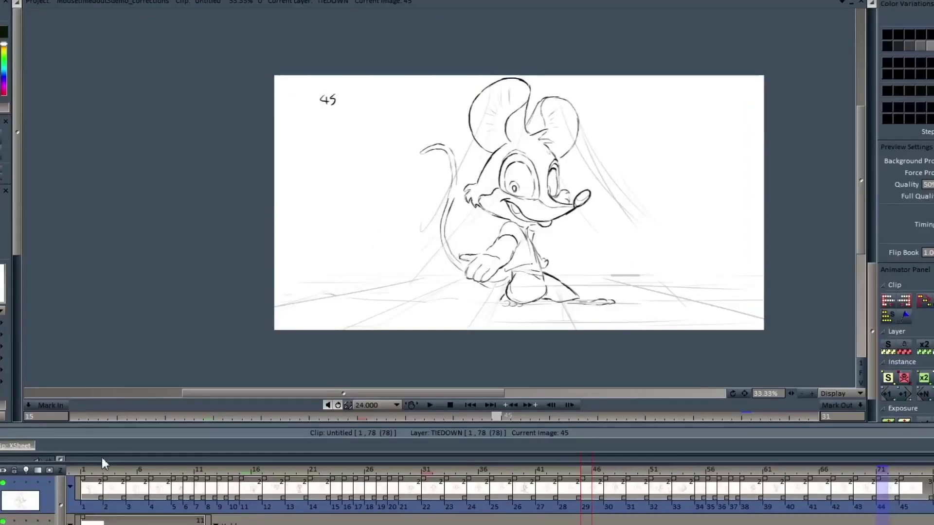
# Step: Go to frame 1 and step through the opening drawings to frame 9, checking it against drawing 7
pyautogui.click(86, 471)
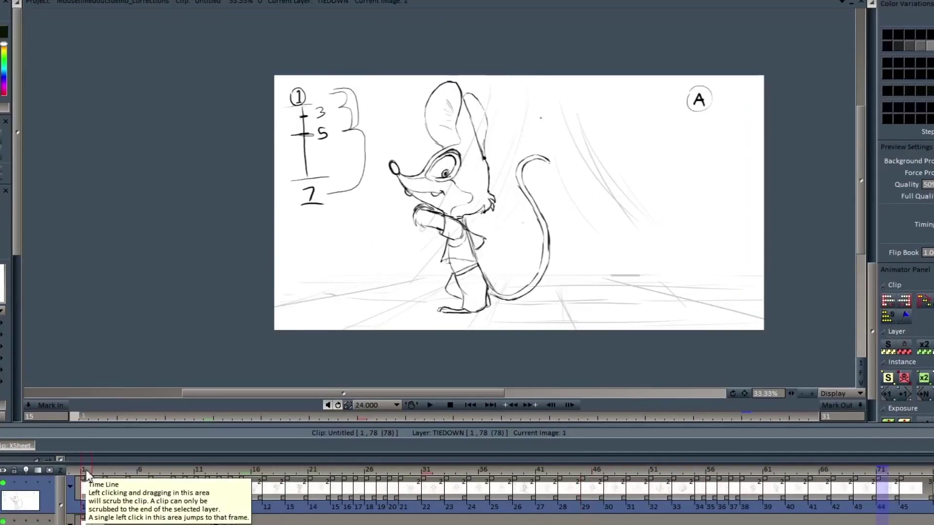
pyautogui.click(811, 394)
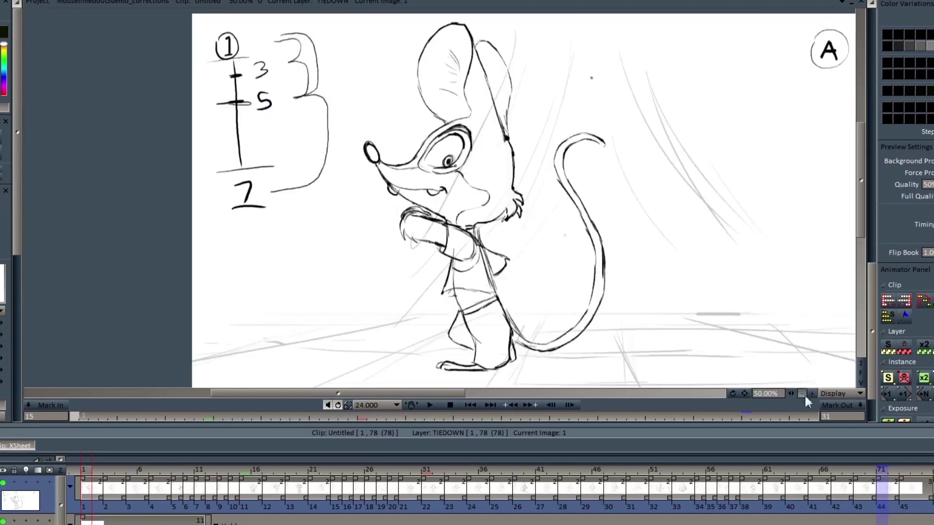
pyautogui.press('Right')
pyautogui.press('Left')
pyautogui.press('Right')
pyautogui.press('Right')
pyautogui.press('Right')
pyautogui.press('Right')
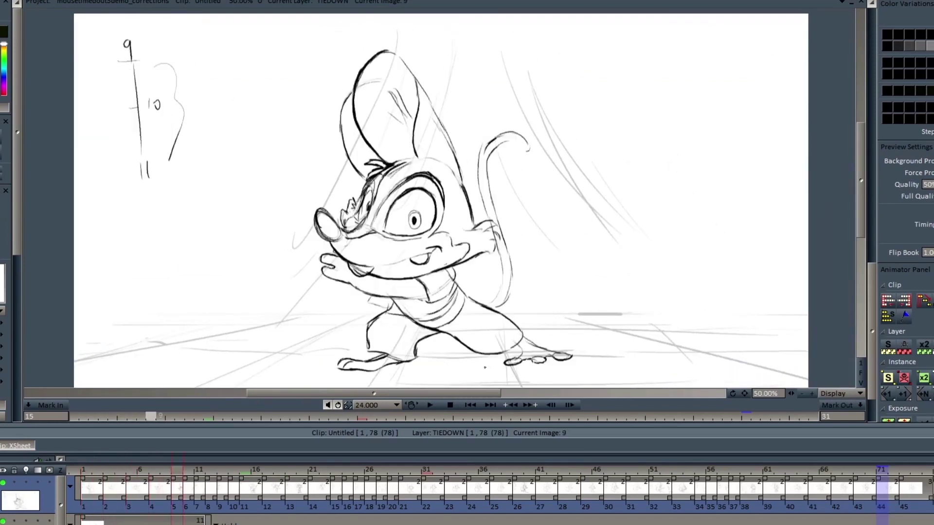
pyautogui.press('Left')
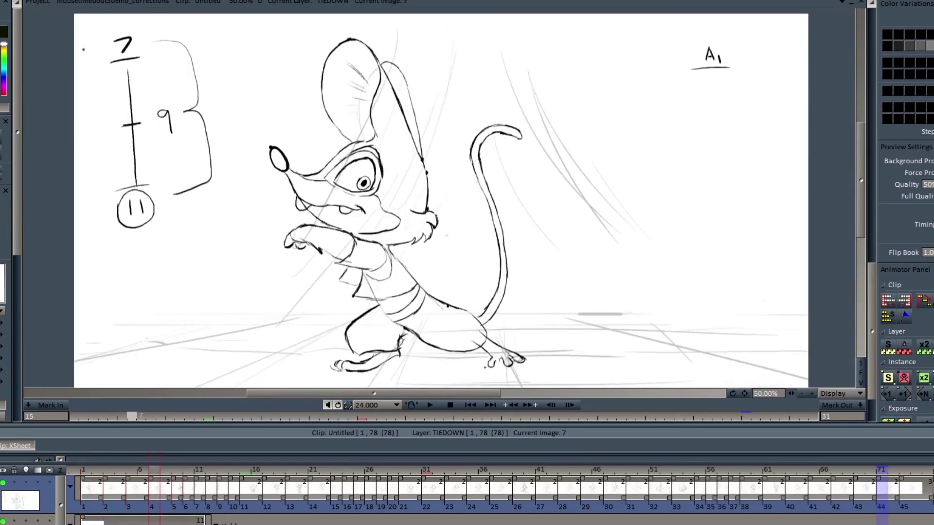
# Step: Step forward from frame 7 through drawings 11 and 12 to the pose on frame 13
pyautogui.press('Right')
pyautogui.press('Right')
pyautogui.press('Right')
pyautogui.press('Right')
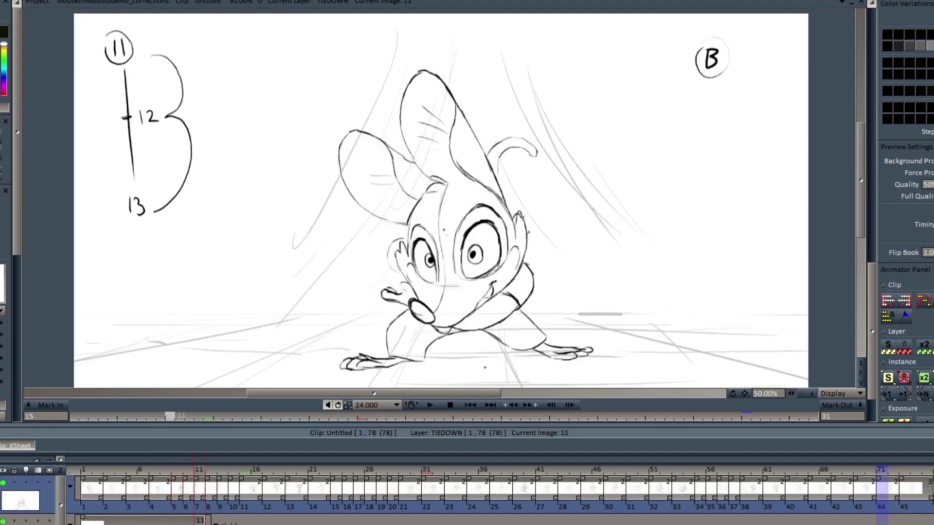
pyautogui.press('Right')
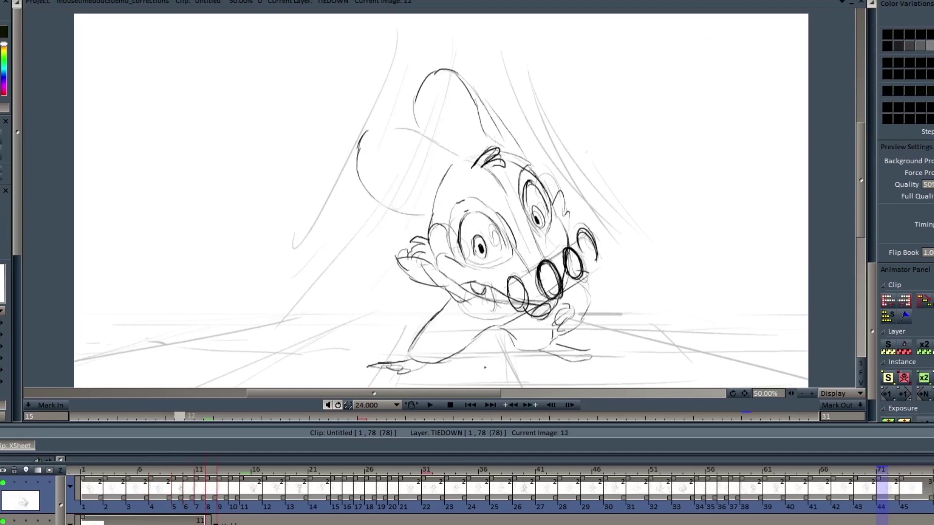
pyautogui.press('Right')
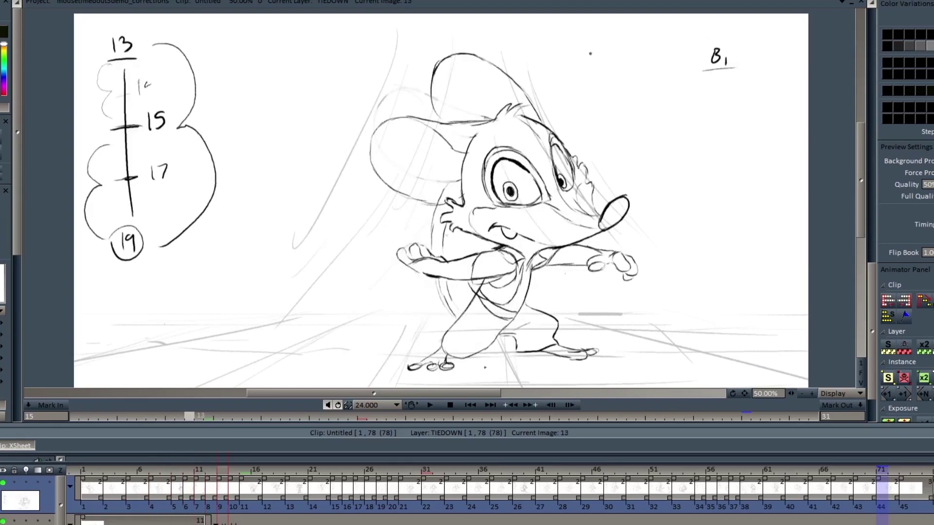
# Step: Flip back and forth around drawings 13 and 14 to examine the motion between neighbouring poses
pyautogui.press('Right')
pyautogui.press('Right')
pyautogui.press('Left')
pyautogui.press('Left')
pyautogui.press('Right')
pyautogui.press('Right')
pyautogui.press('Left')
pyautogui.press('Left')
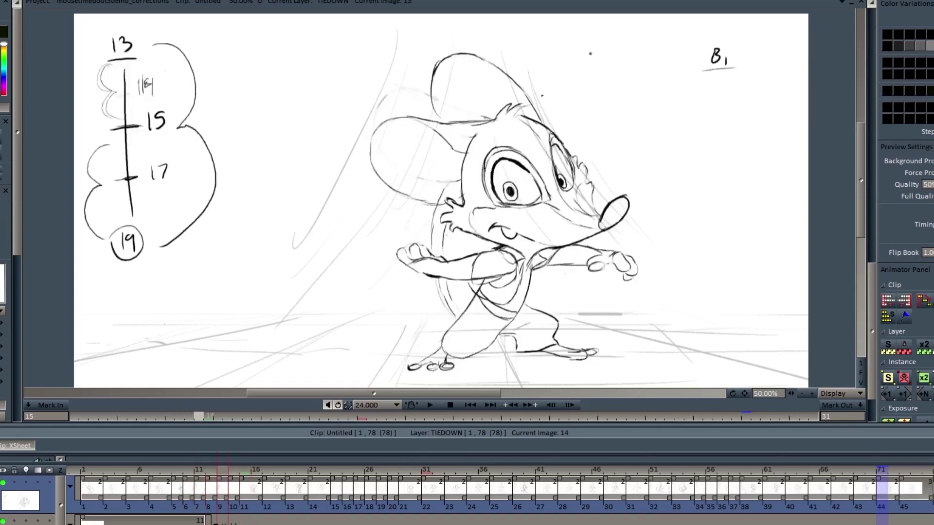
pyautogui.press('Right')
pyautogui.press('Right')
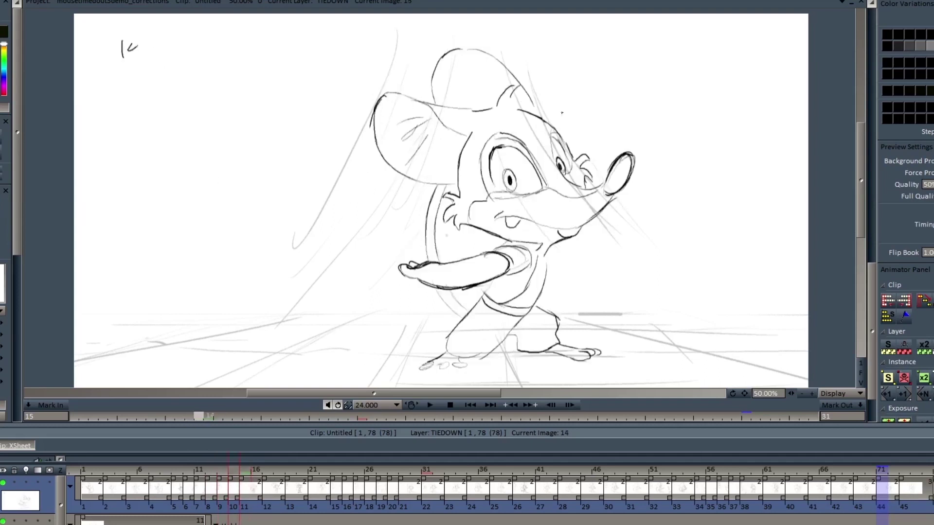
pyautogui.press('Left')
pyautogui.press('Left')
pyautogui.press('Left')
# Step: Step forward through the drawings up to frame 21 and on through the in-betweens that follow it
pyautogui.press('Right')
pyautogui.press('Right')
pyautogui.press('Right')
pyautogui.press('Right')
pyautogui.press('Right')
pyautogui.press('Right')
pyautogui.press('Right')
pyautogui.press('Right')
pyautogui.press('Right')
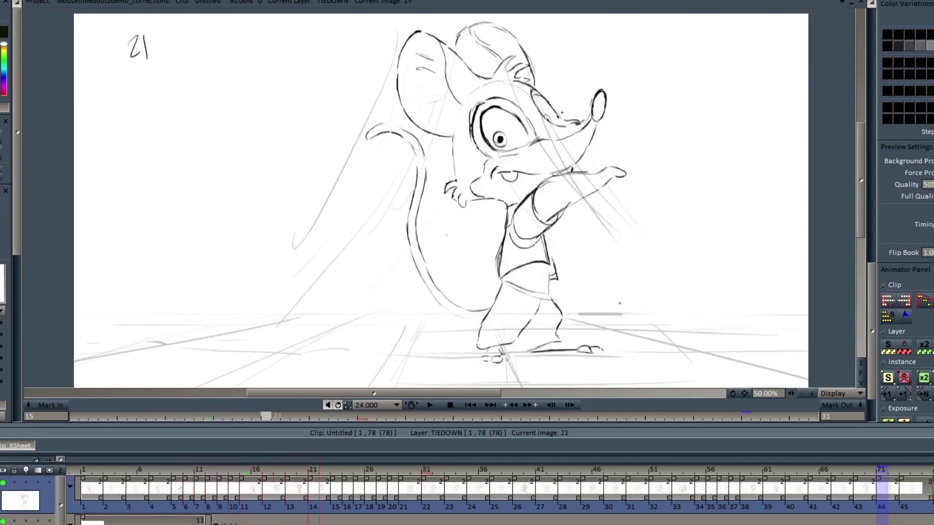
pyautogui.press('Right')
pyautogui.press('Right')
pyautogui.press('Right')
pyautogui.press('Right')
pyautogui.press('Right')
pyautogui.press('Right')
pyautogui.press('Right')
pyautogui.press('Right')
pyautogui.press('Right')
# Step: Scrub further along the timeline and step through the remaining drawings to the final pose, drawing 75
pyautogui.moveTo(382, 473)
pyautogui.mouseDown()
pyautogui.moveTo(404, 486)
pyautogui.moveTo(631, 487)
pyautogui.mouseUp()
pyautogui.press('Left')
pyautogui.press('Right')
pyautogui.press('Right')
pyautogui.press('Right')
pyautogui.press('Right')
pyautogui.press('Right')
pyautogui.press('Right')
pyautogui.press('Right')
pyautogui.press('Right')
pyautogui.press('Right')
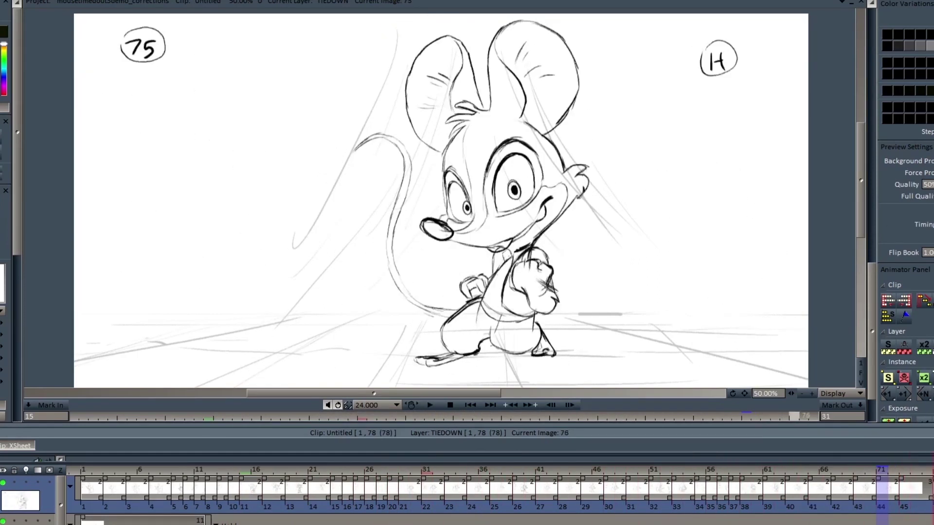